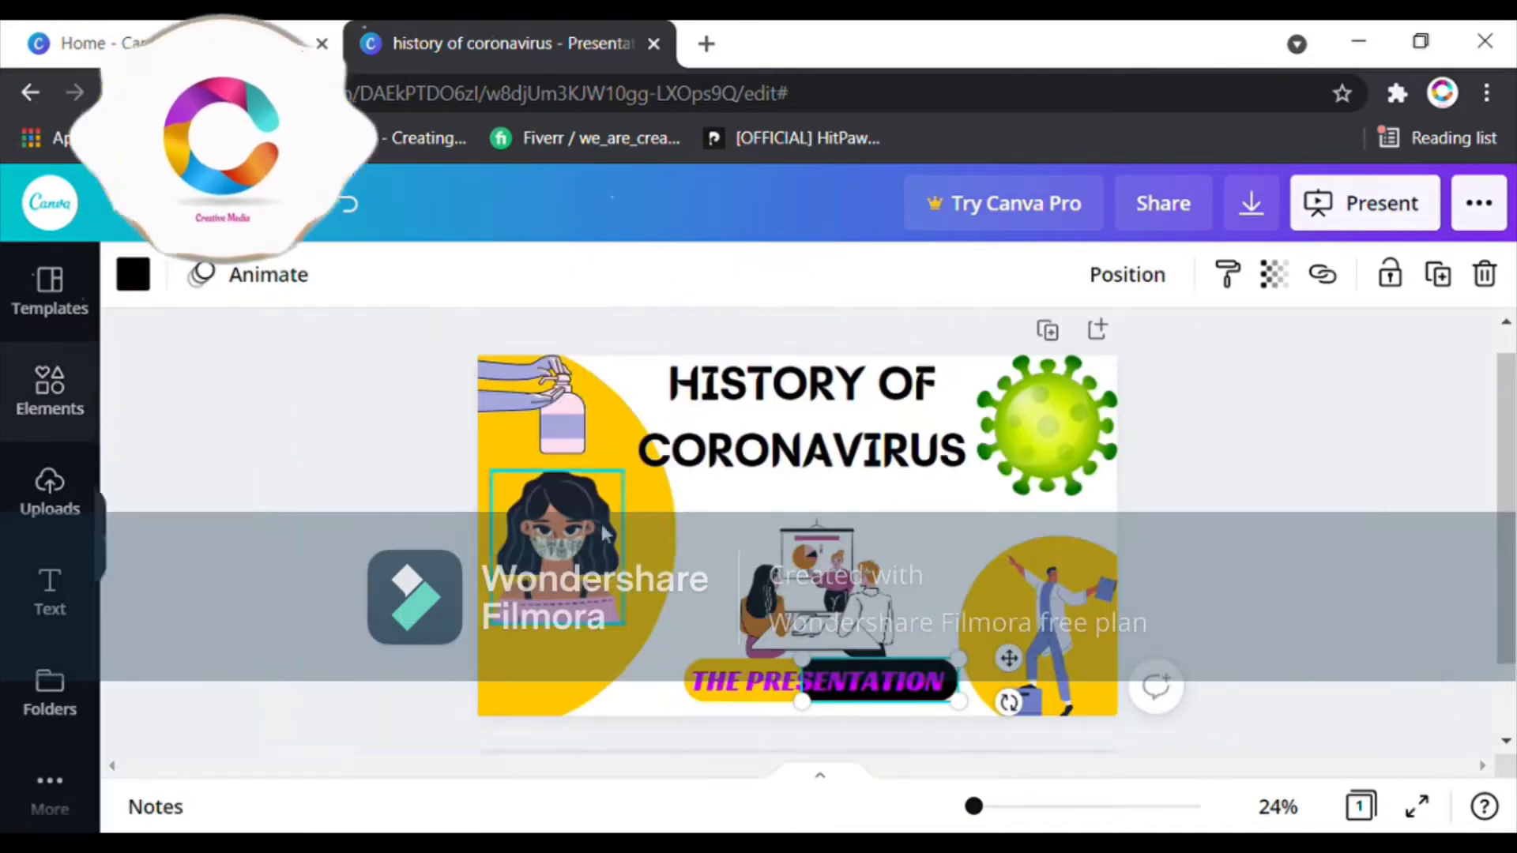
Recolour the yellow rounded shape behind "THE PRESENTATION" on the first page black
{"action": "left_click", "coordinate": [1298, 653]}
{"action": "left_click", "coordinate": [688, 676]}
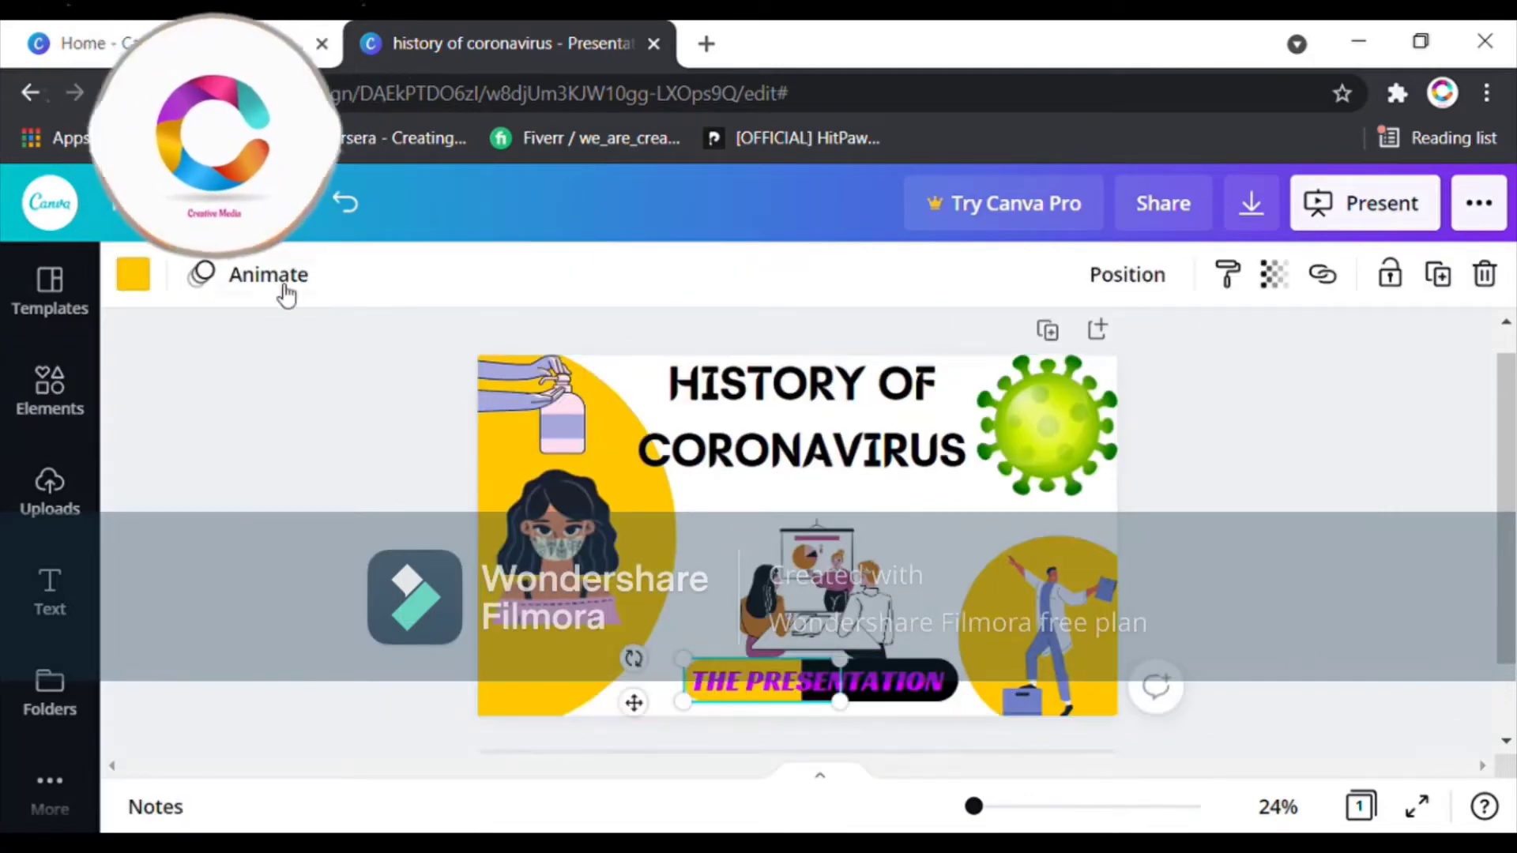
{"action": "left_click", "coordinate": [134, 274]}
{"action": "left_click", "coordinate": [237, 426]}
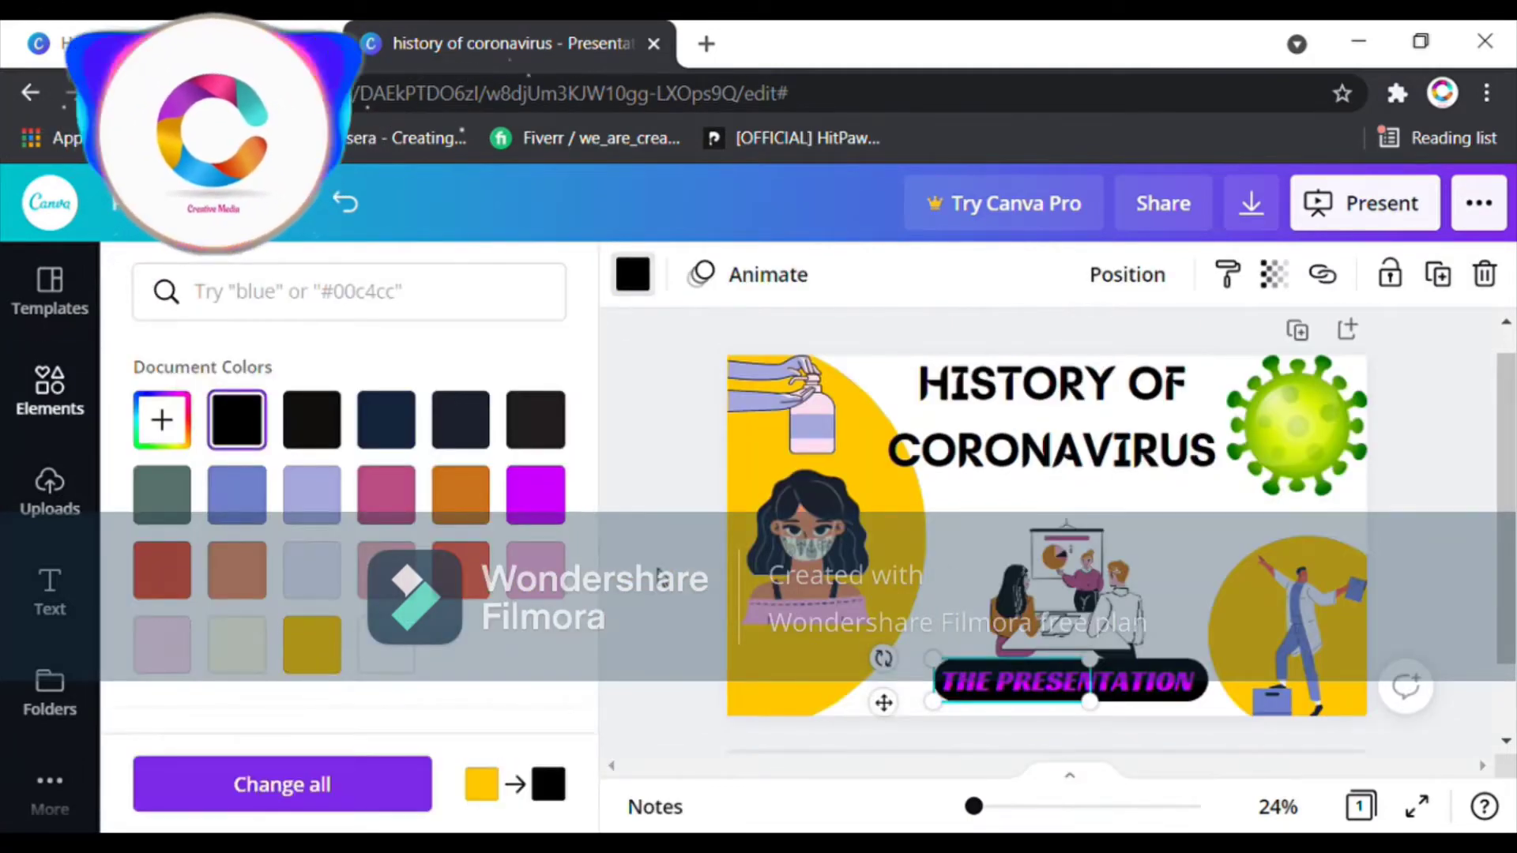
{"action": "left_click", "coordinate": [1423, 582]}
{"action": "left_click", "coordinate": [1344, 552]}
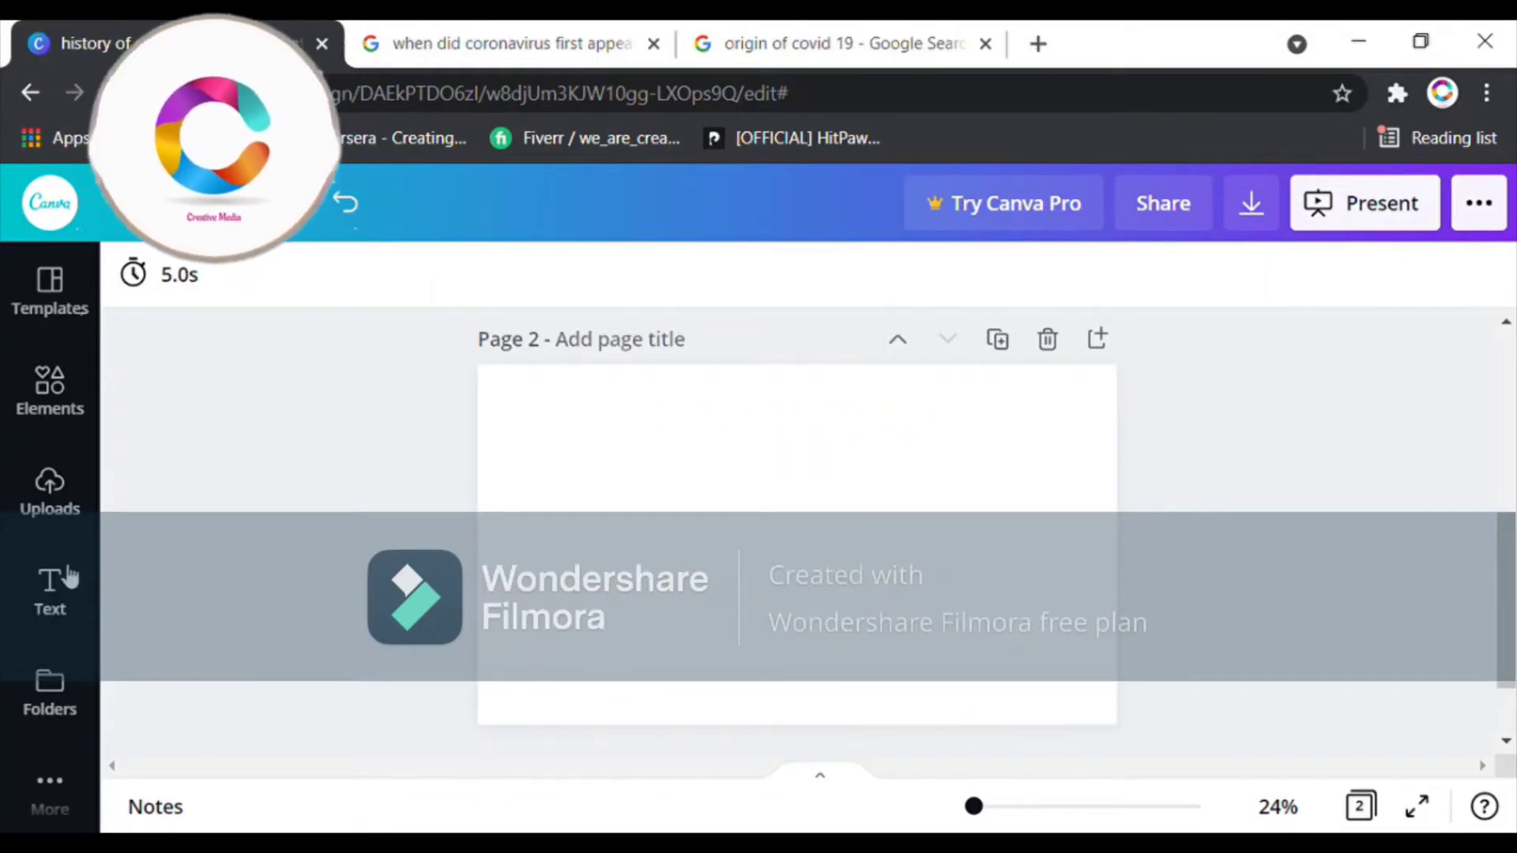
Add a heading to page 2 reading "where does coronavirus come from"
{"action": "left_click", "coordinate": [50, 584]}
{"action": "left_click", "coordinate": [431, 430]}
{"action": "key", "text": "BackSpace"}
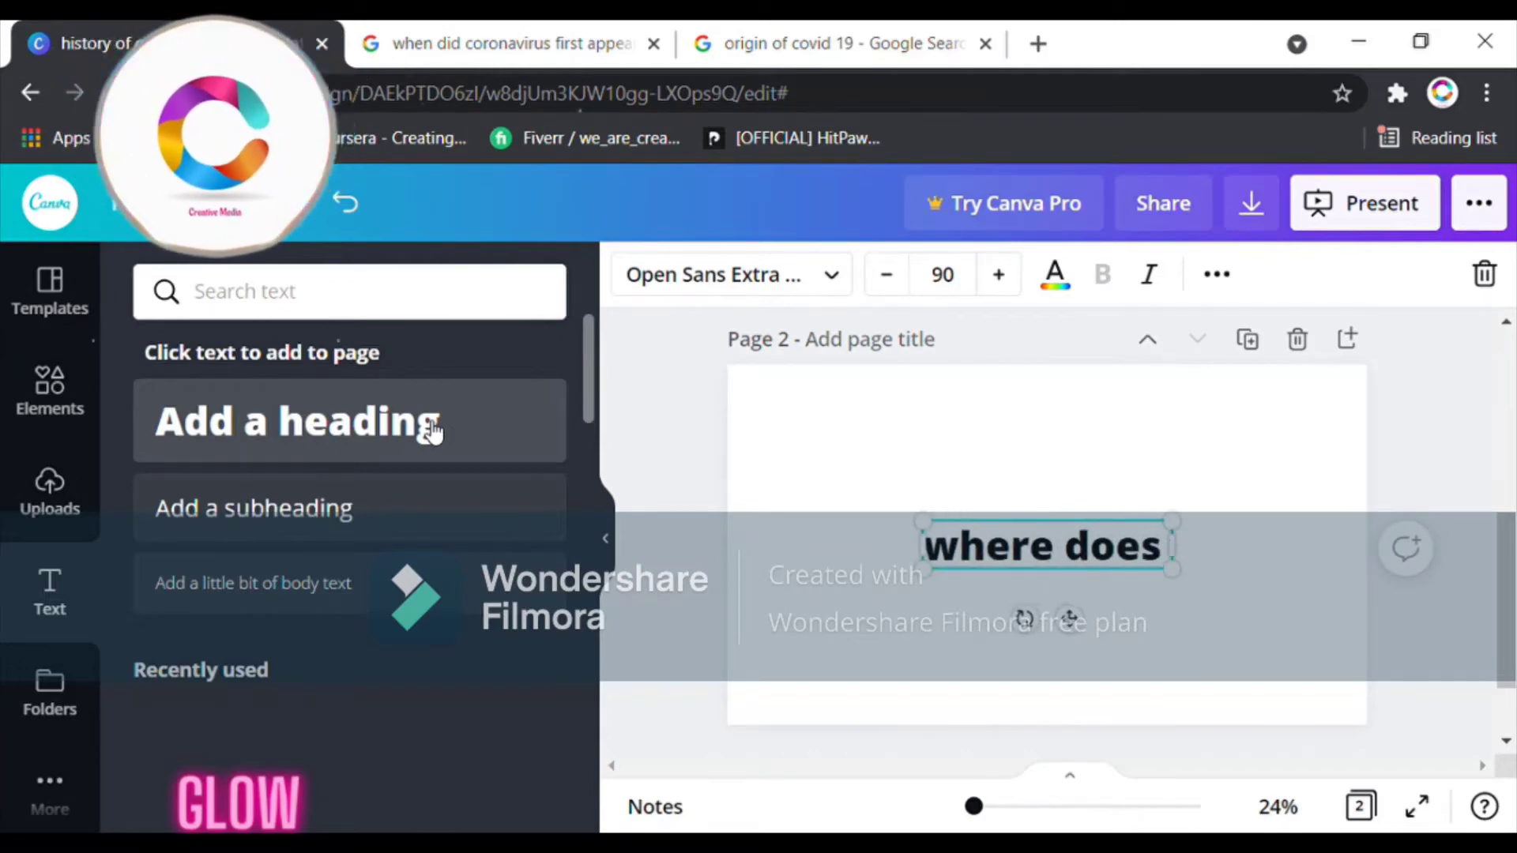
{"action": "type", "text": "where does coro"}
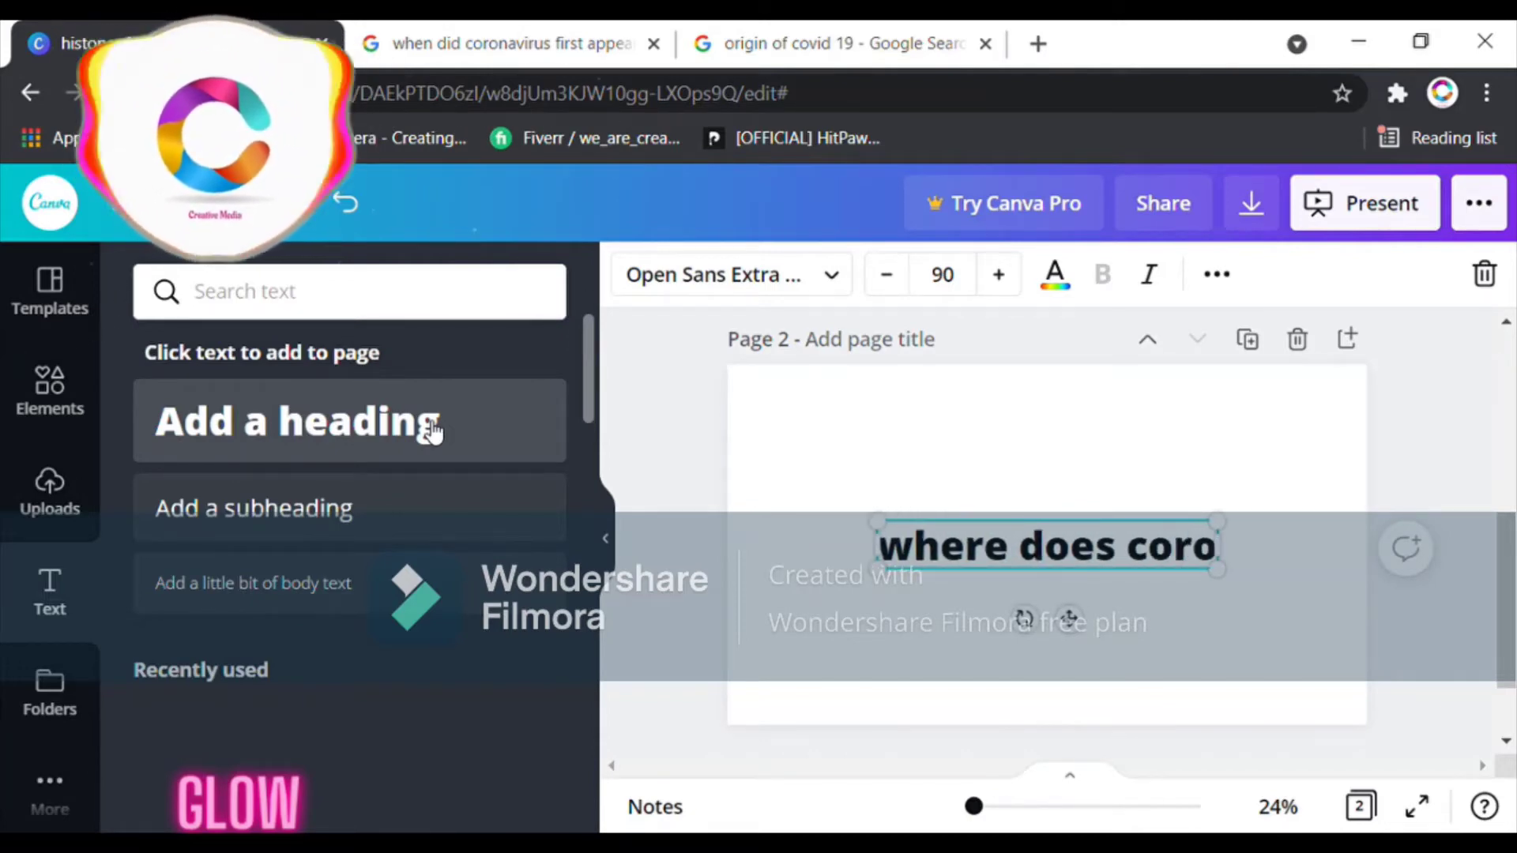
{"action": "type", "text": "navir"}
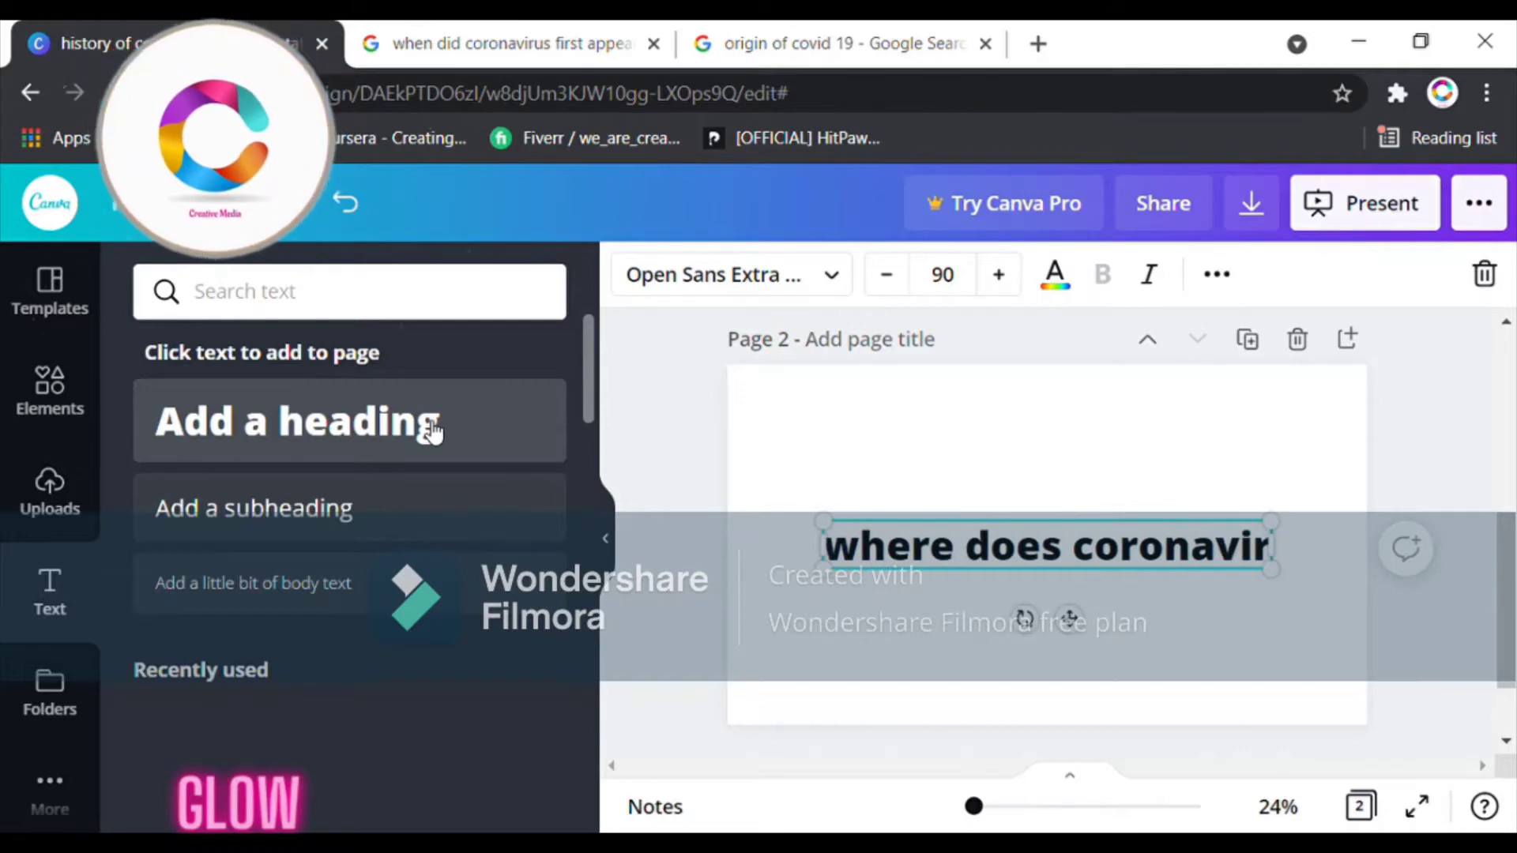
{"action": "type", "text": "us come fr"}
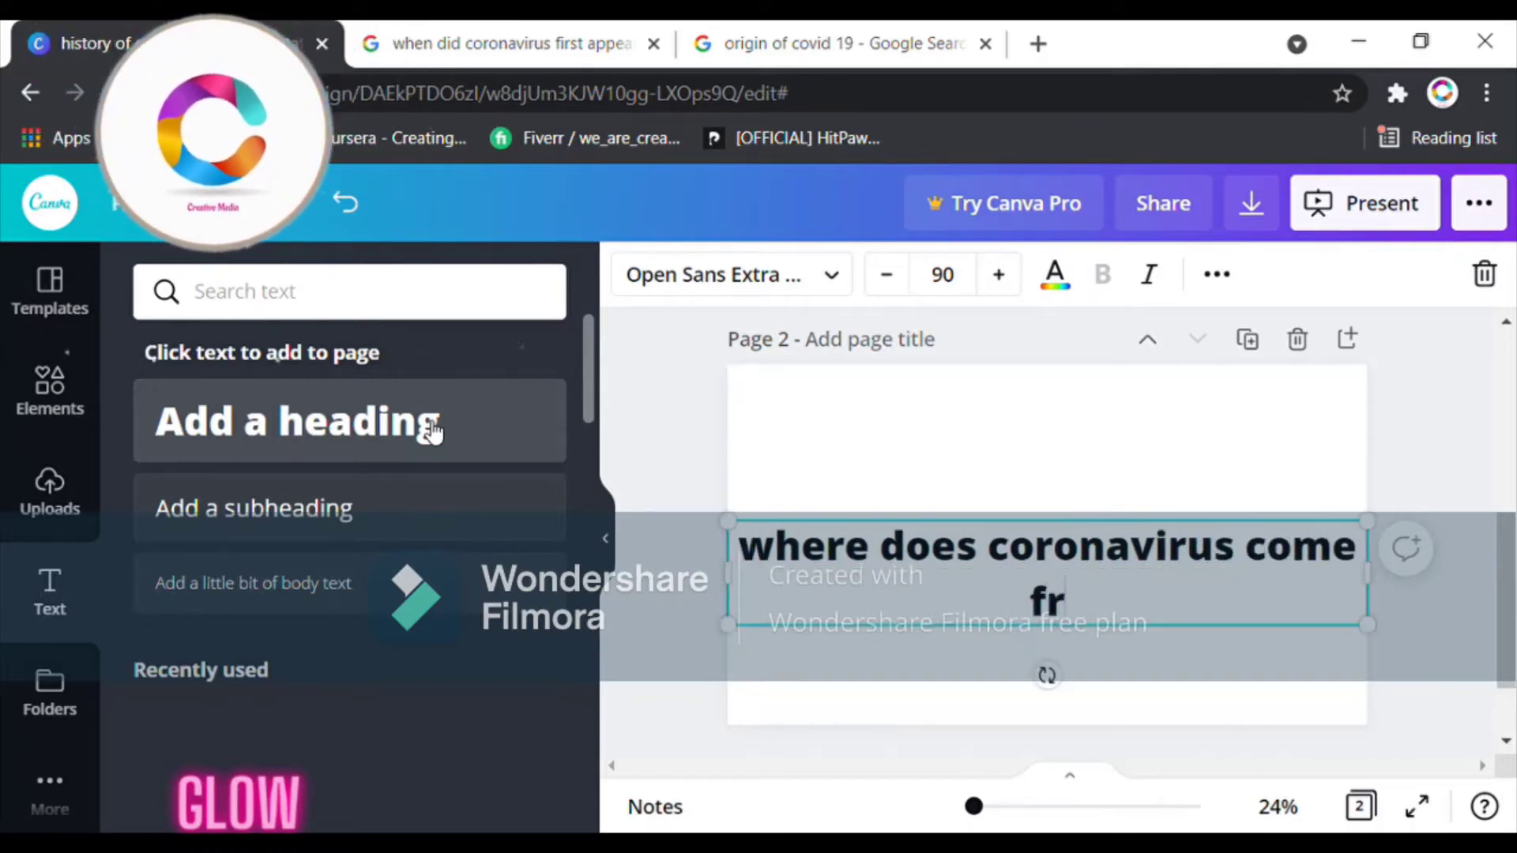
{"action": "type", "text": "om"}
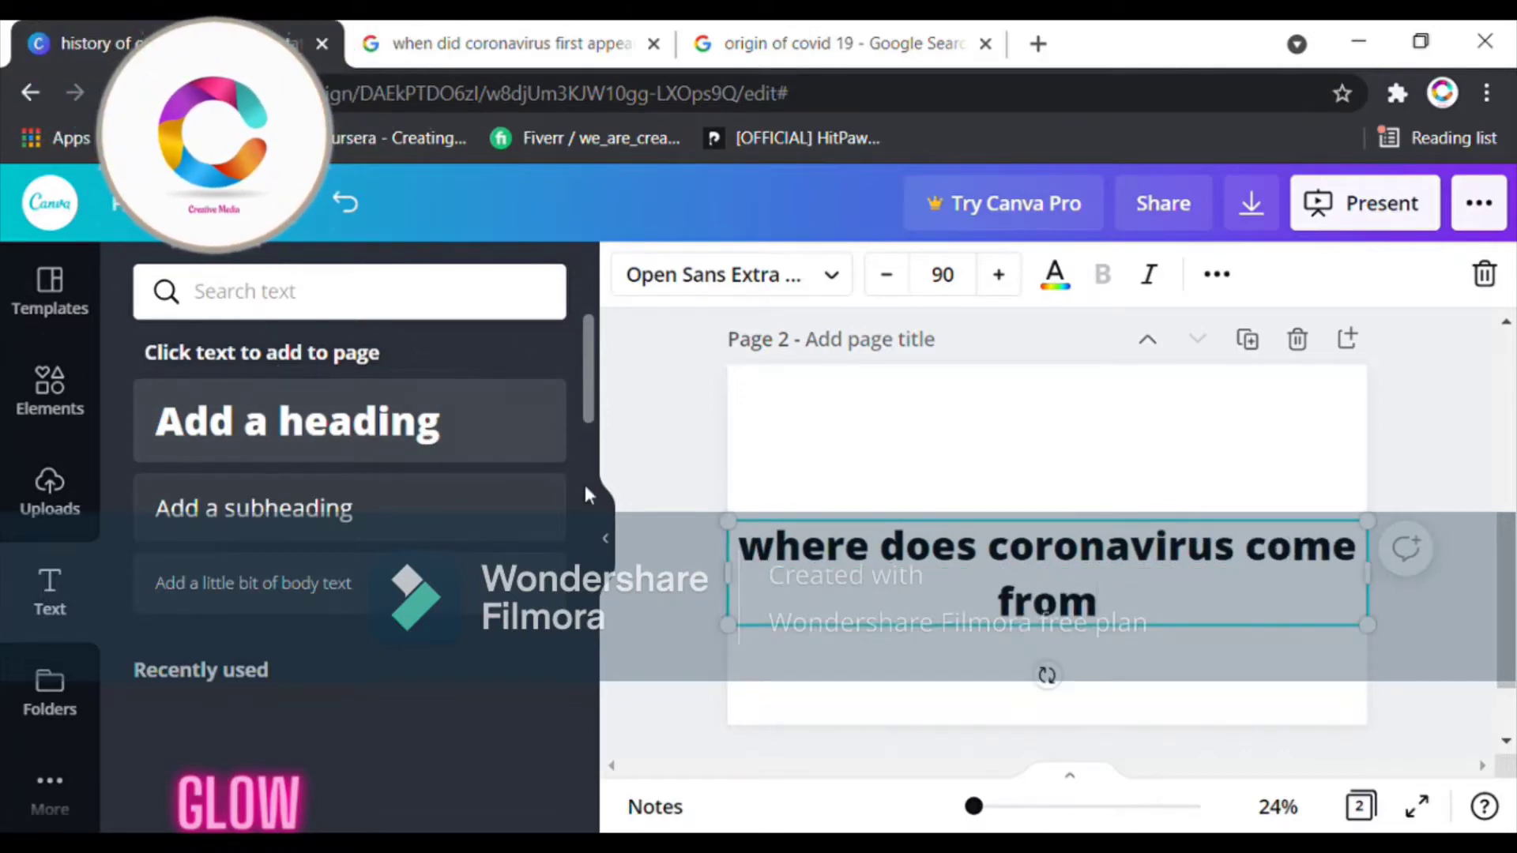
Move the heading to the upper middle of page 2 and resize it to about 71.9 on two lines
{"action": "left_click", "coordinate": [605, 538]}
{"action": "left_click_drag", "start_coordinate": [606, 541], "coordinate": [739, 562]}
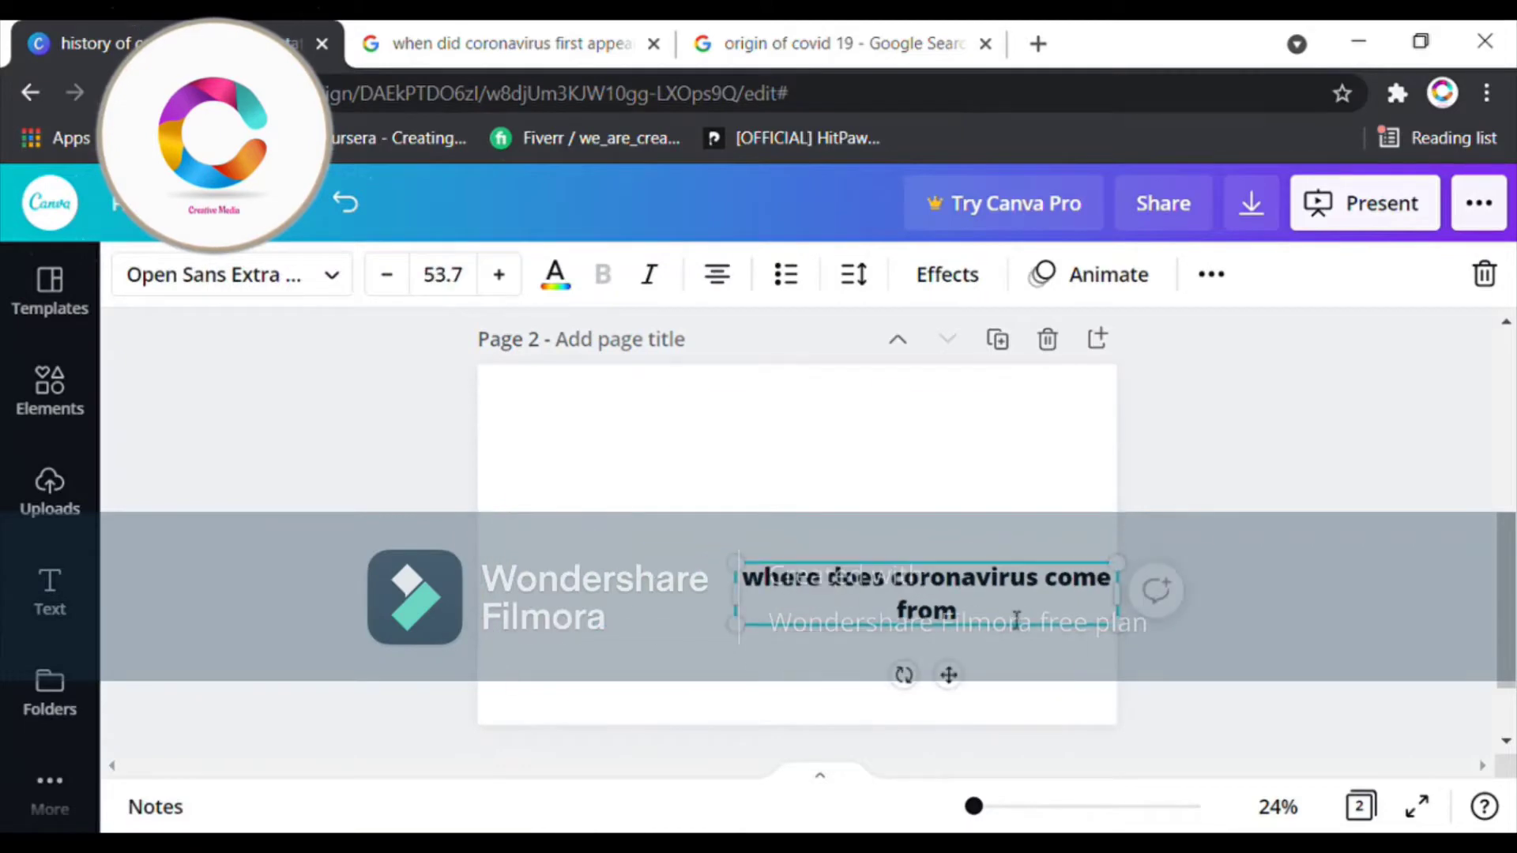
{"action": "double_click", "coordinate": [960, 570]}
{"action": "left_click_drag", "start_coordinate": [927, 616], "coordinate": [797, 448]}
{"action": "left_click_drag", "start_coordinate": [1004, 441], "coordinate": [1016, 486]}
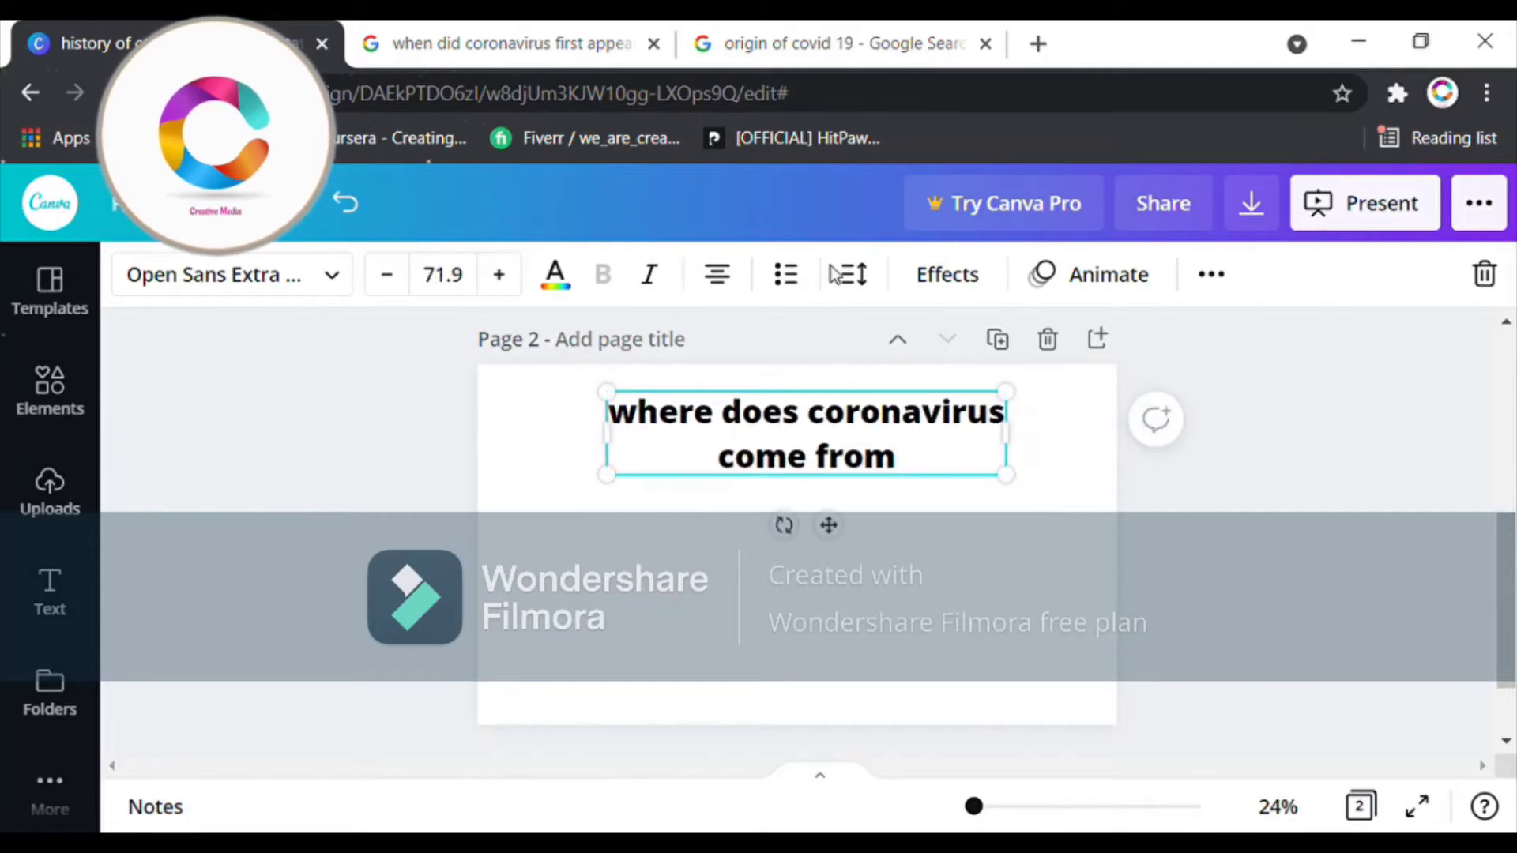
Style the page 2 heading in uppercase Batangas and enlarge it to about 78.8 across two lines
{"action": "left_click", "coordinate": [1211, 277]}
{"action": "left_click", "coordinate": [786, 340]}
{"action": "left_click", "coordinate": [325, 277]}
{"action": "type", "text": "rac"}
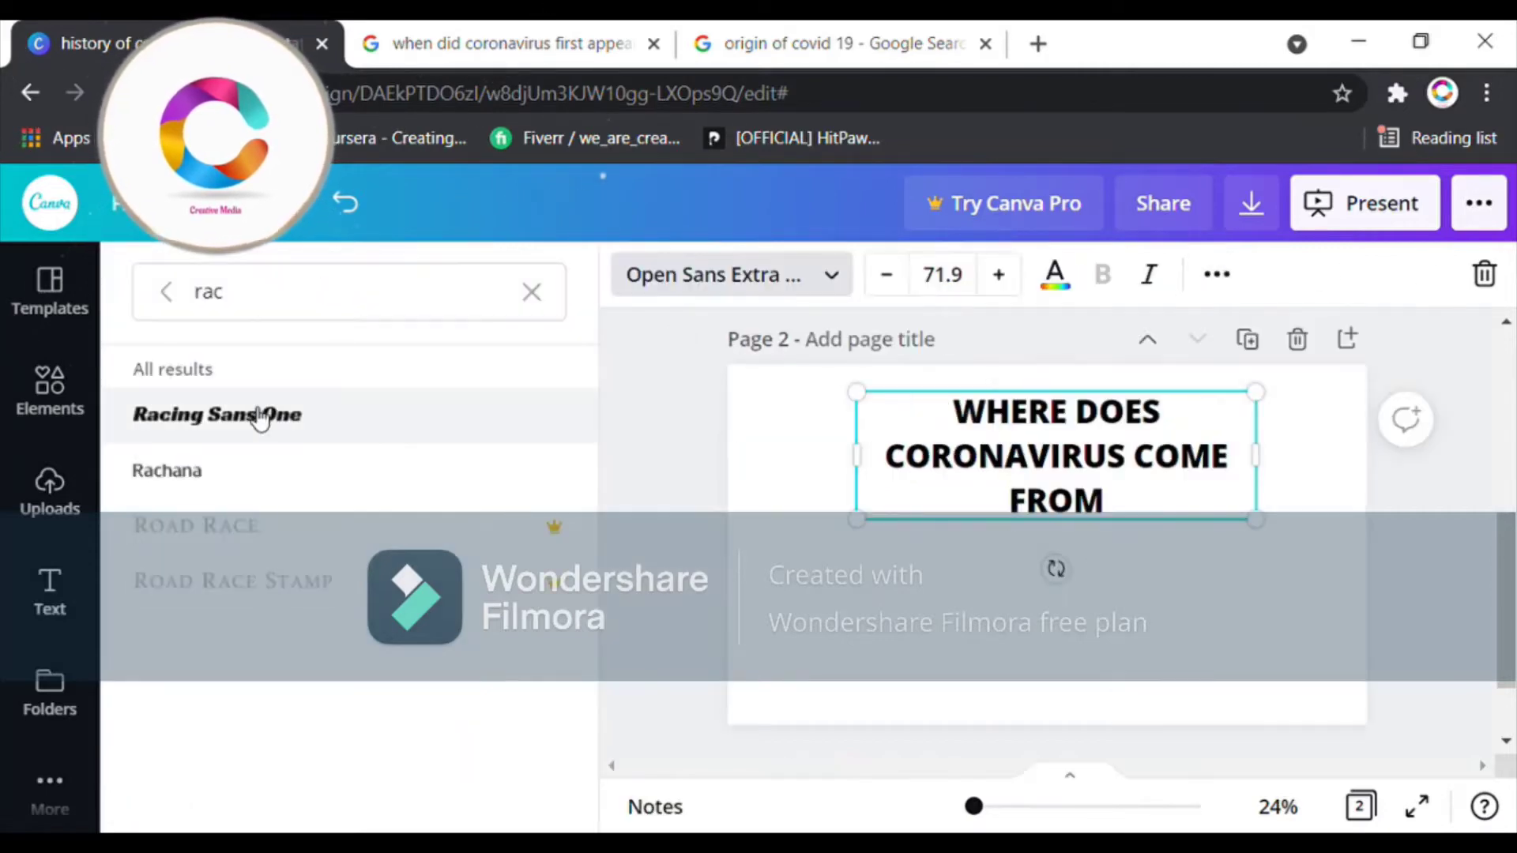
{"action": "left_click", "coordinate": [532, 292]}
{"action": "left_click", "coordinate": [172, 293]}
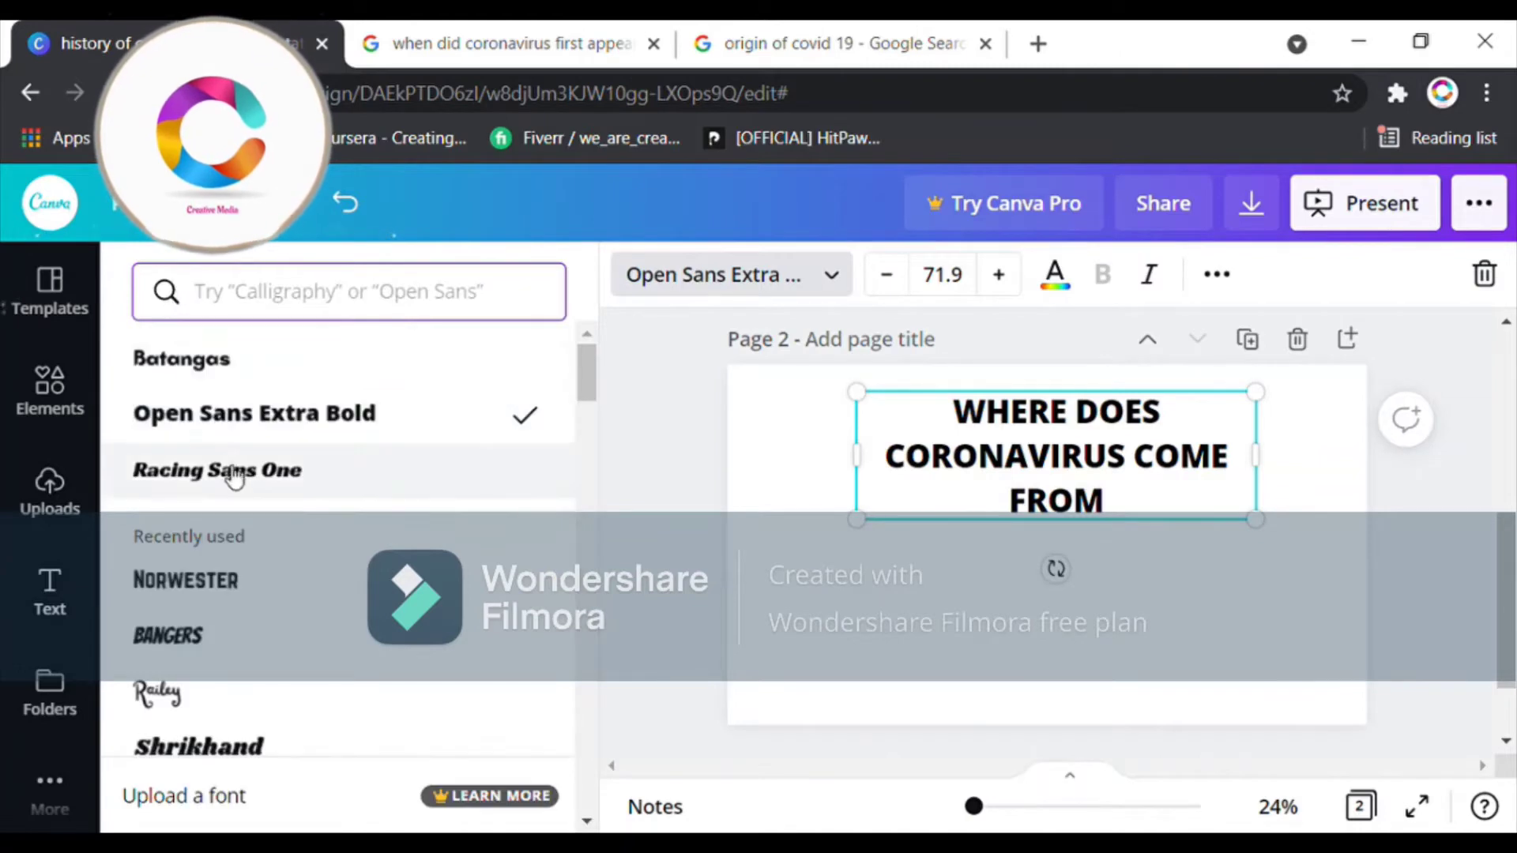
{"action": "left_click", "coordinate": [204, 354]}
{"action": "left_click", "coordinate": [926, 437]}
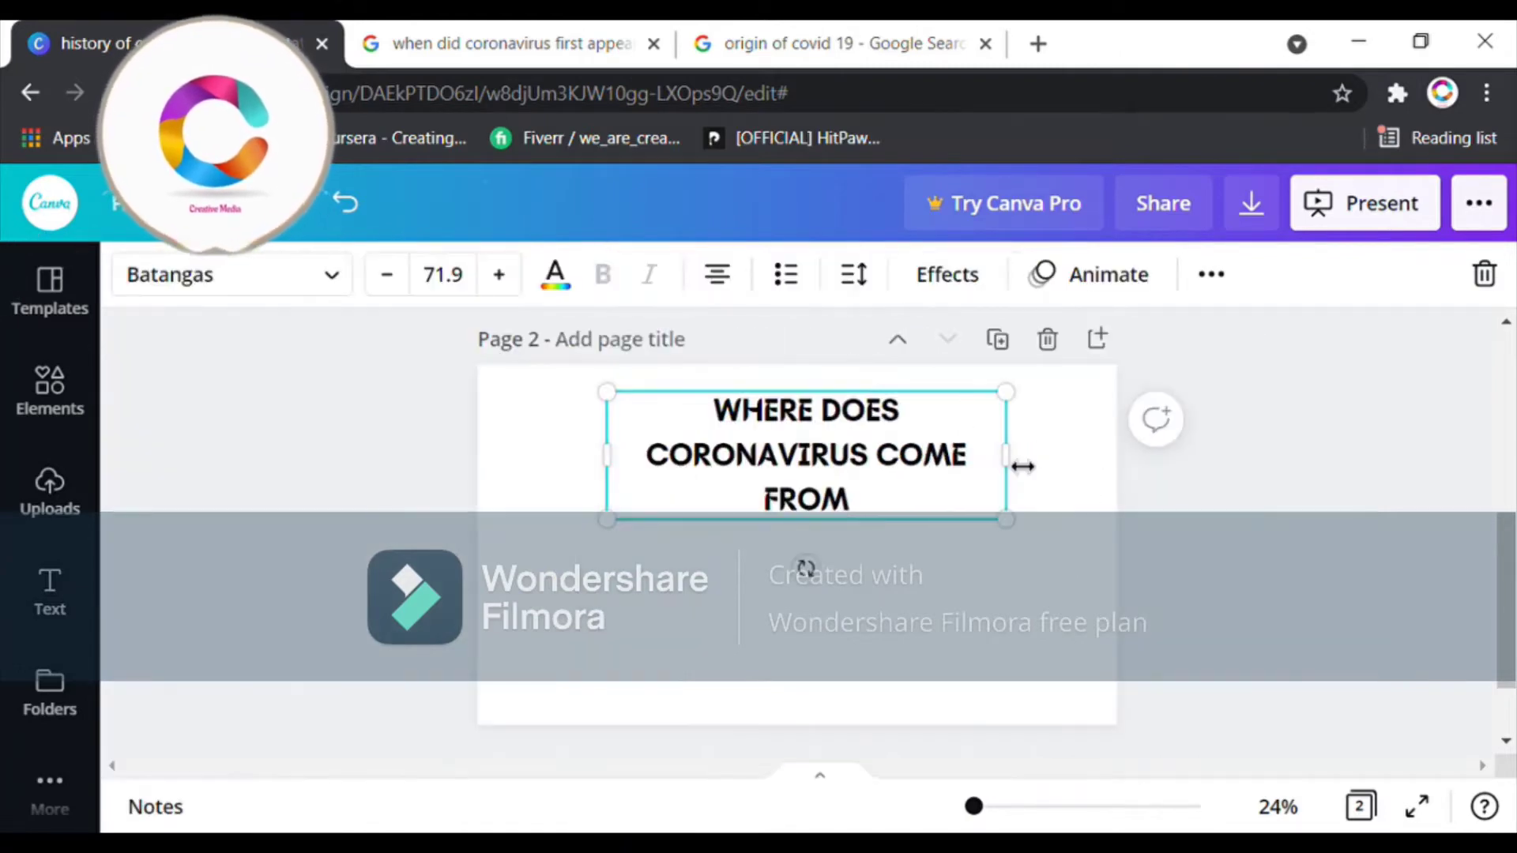
{"action": "left_click_drag", "start_coordinate": [1022, 466], "coordinate": [974, 447]}
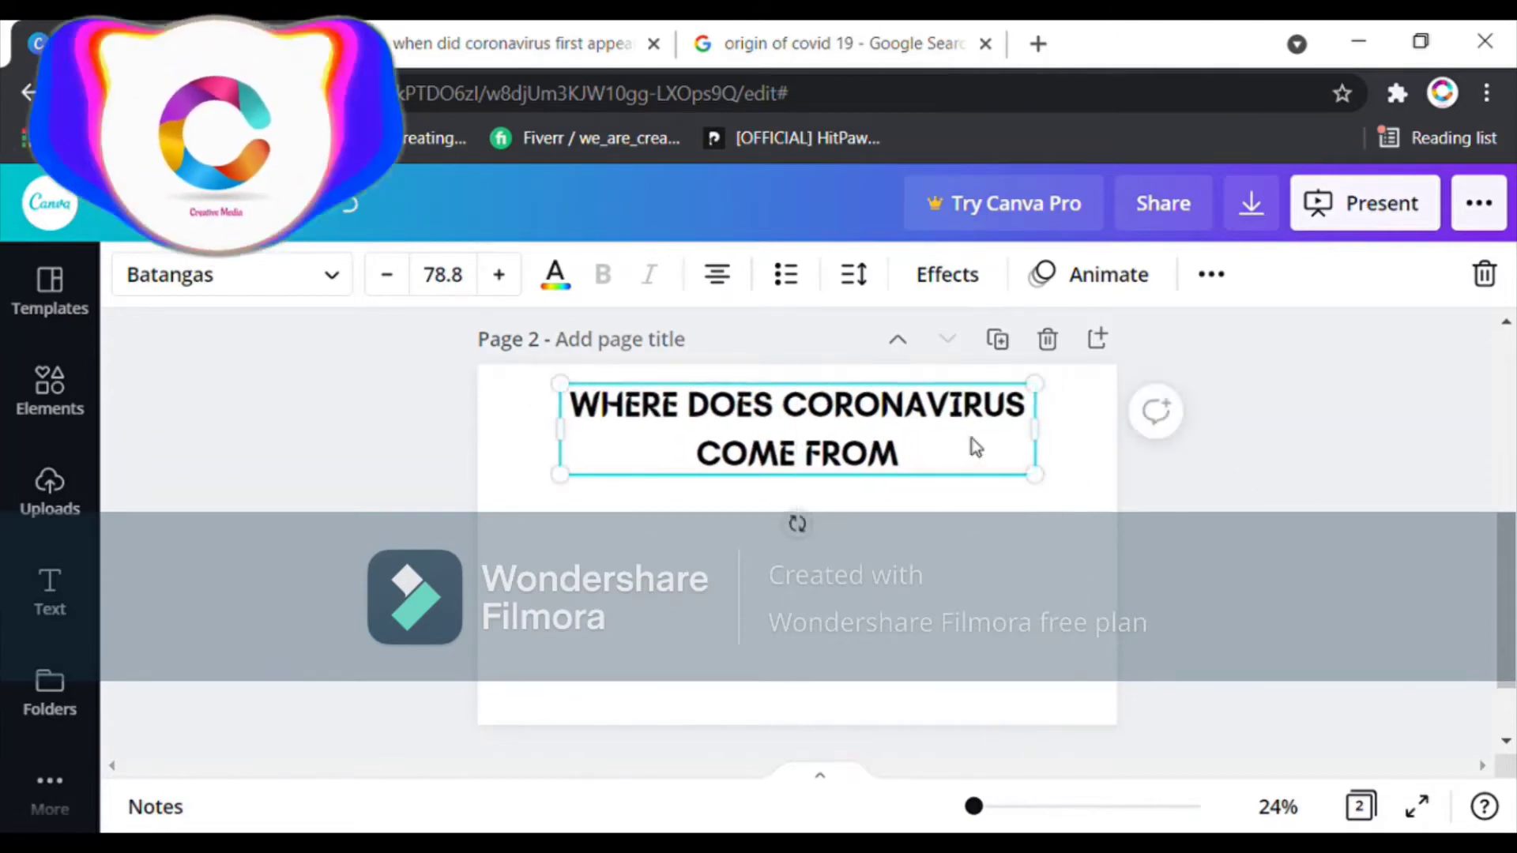
{"action": "left_click", "coordinate": [1283, 503]}
Set the page 2 background colour to the document's bright yellow
{"action": "left_click", "coordinate": [861, 630]}
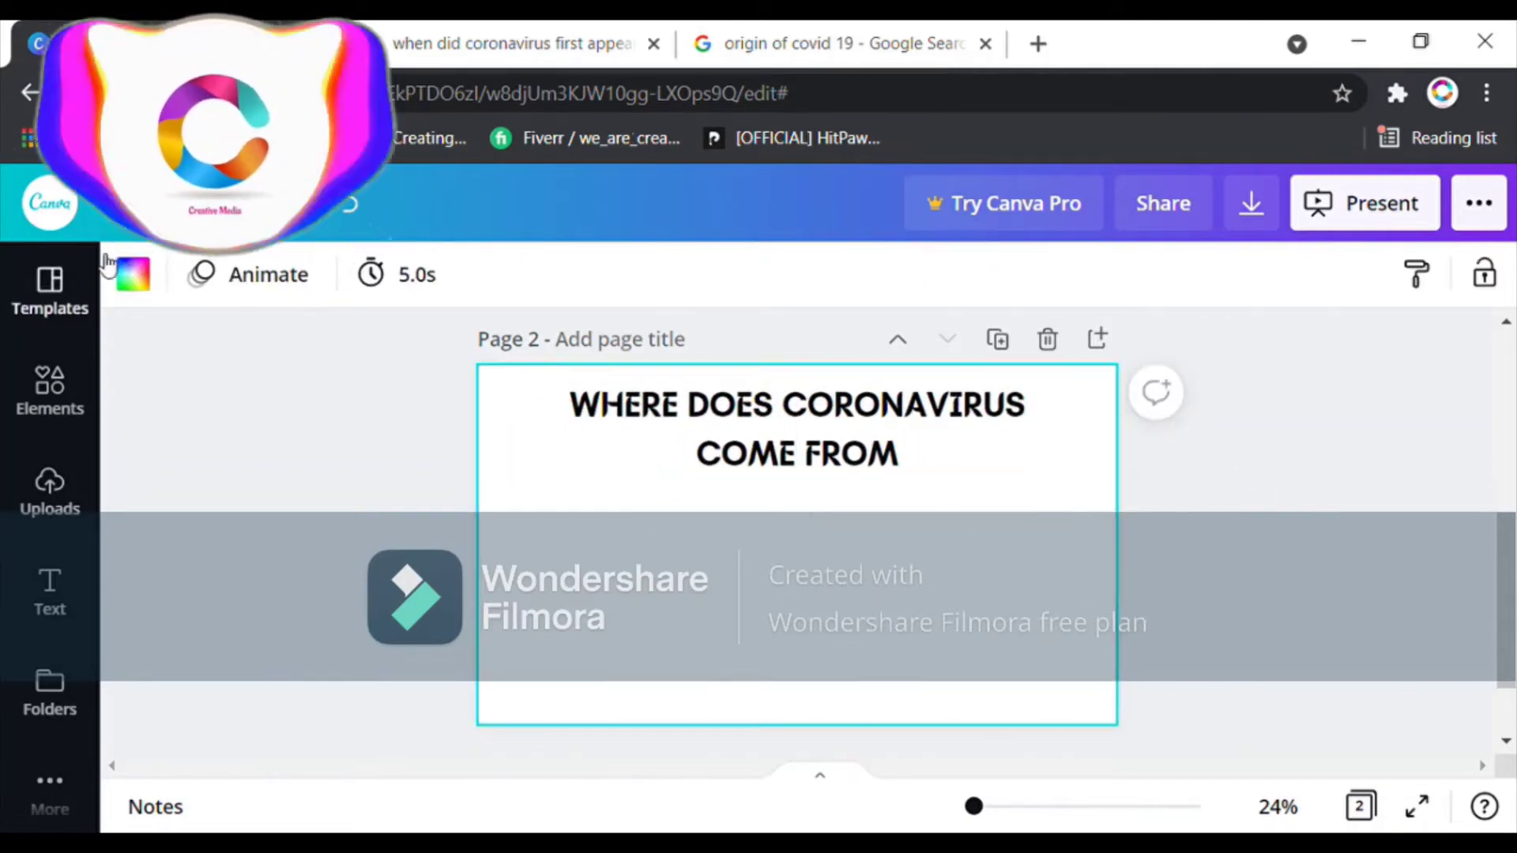
{"action": "left_click", "coordinate": [131, 281]}
{"action": "left_click", "coordinate": [308, 637]}
{"action": "left_click", "coordinate": [630, 607]}
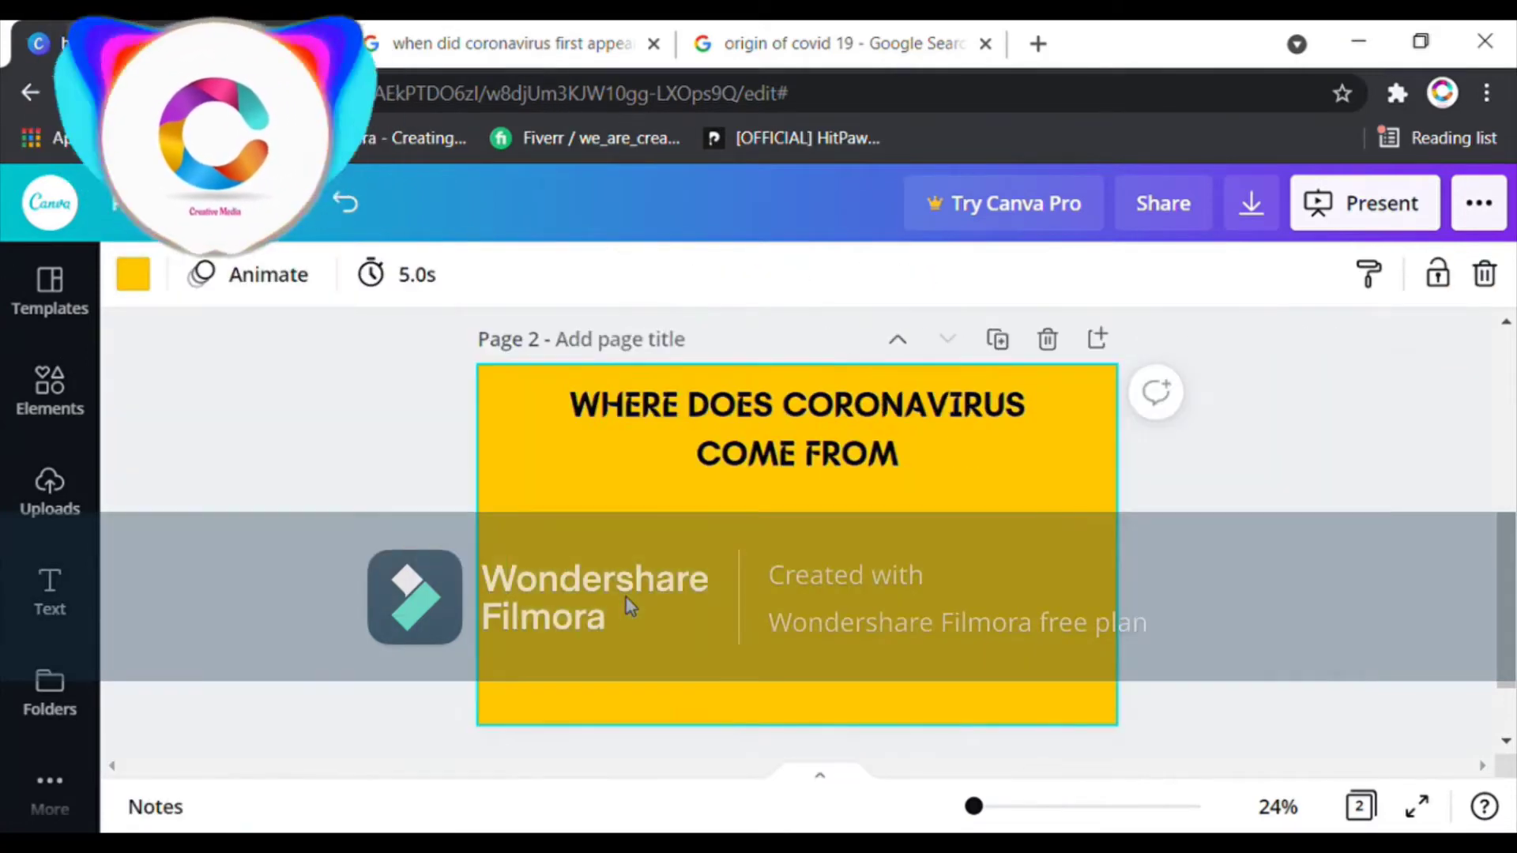
{"action": "left_click", "coordinate": [1335, 729]}
Add a circle overlapping the lower-left corner of page 2 and enlarge it to about 752 by 752
{"action": "left_click", "coordinate": [49, 387]}
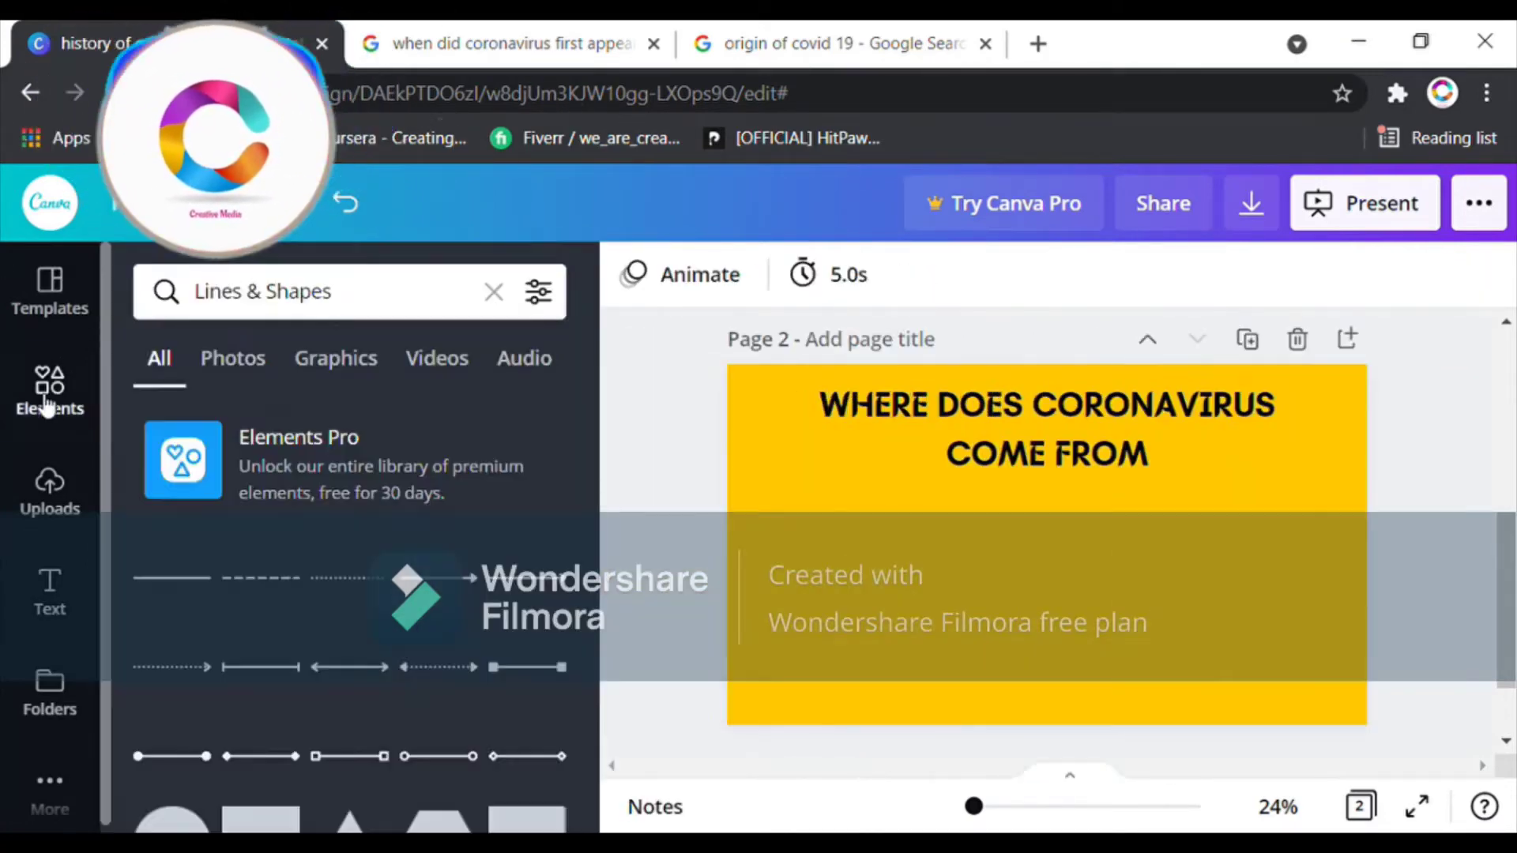
{"action": "left_click", "coordinate": [172, 821]}
{"action": "left_click", "coordinate": [593, 538]}
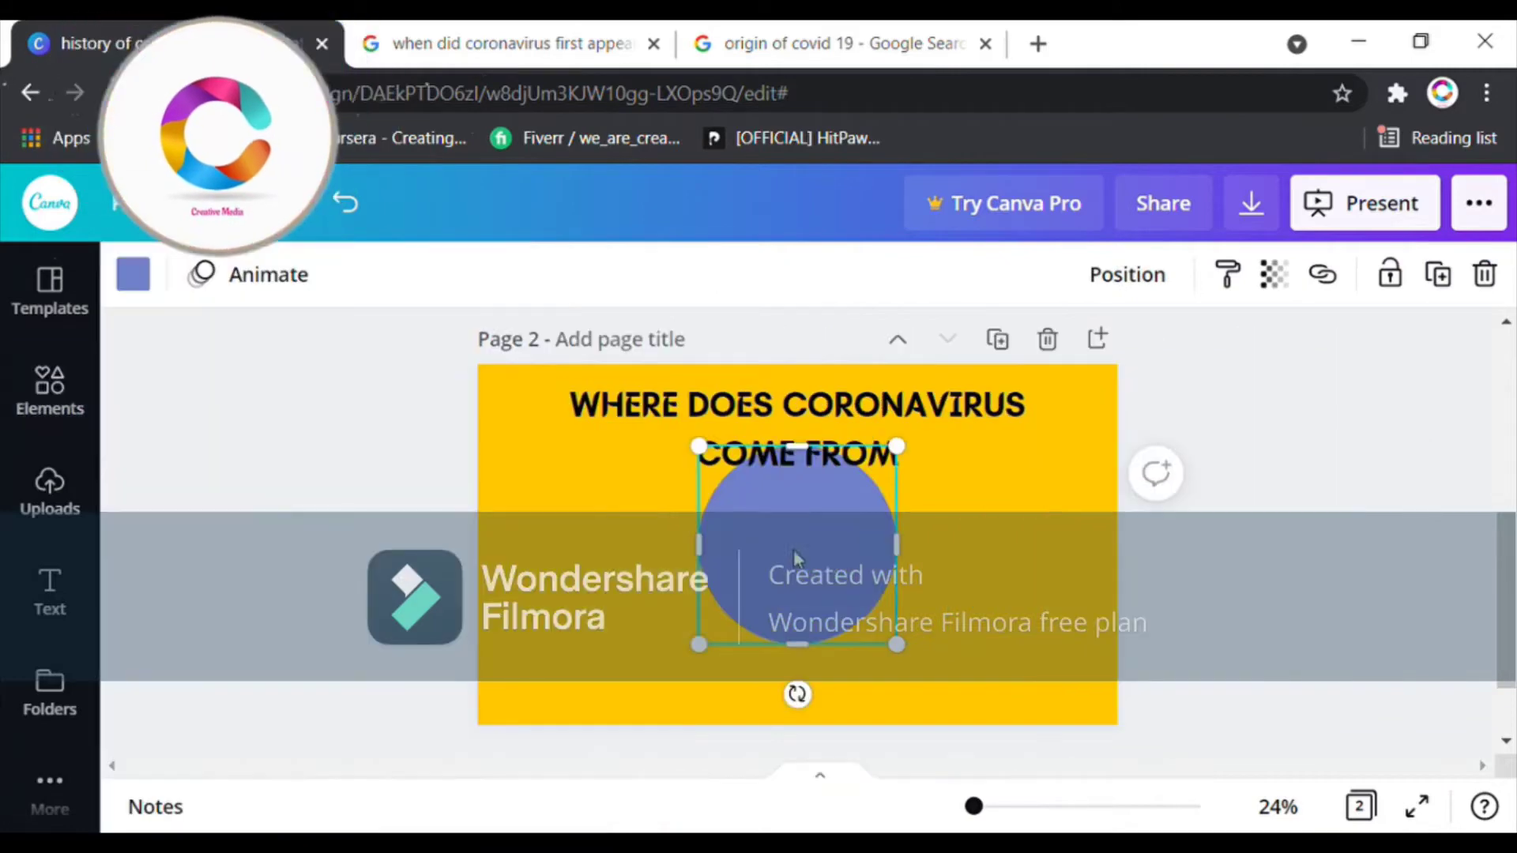
{"action": "left_click_drag", "start_coordinate": [796, 558], "coordinate": [554, 703]}
{"action": "left_click_drag", "start_coordinate": [657, 608], "coordinate": [711, 569]}
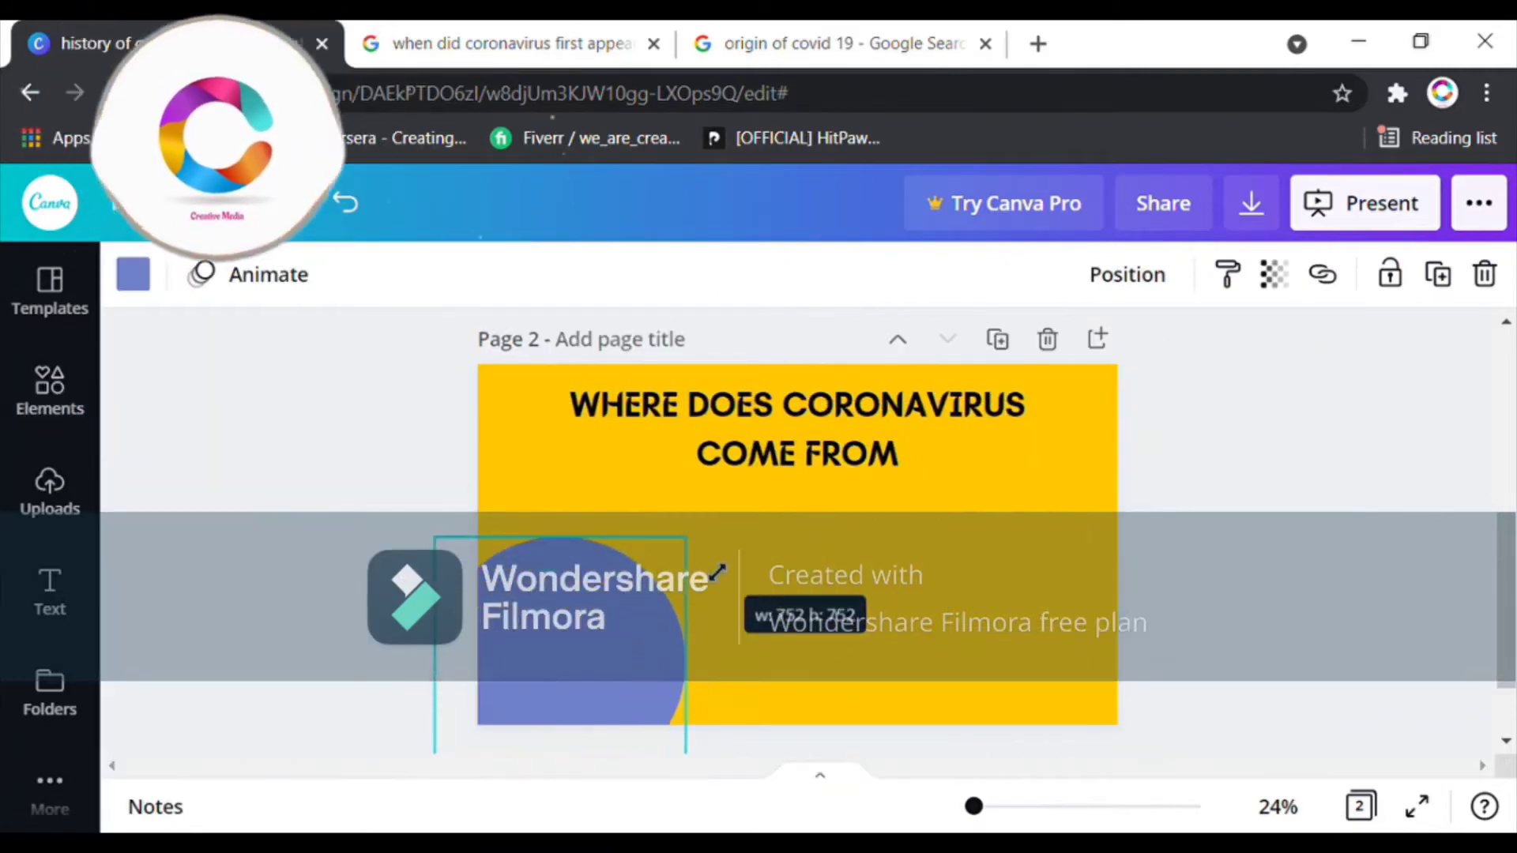
Recolour the circle white and place a copy of it over the upper-right corner of the page
{"action": "left_click", "coordinate": [135, 276]}
{"action": "left_click", "coordinate": [385, 650]}
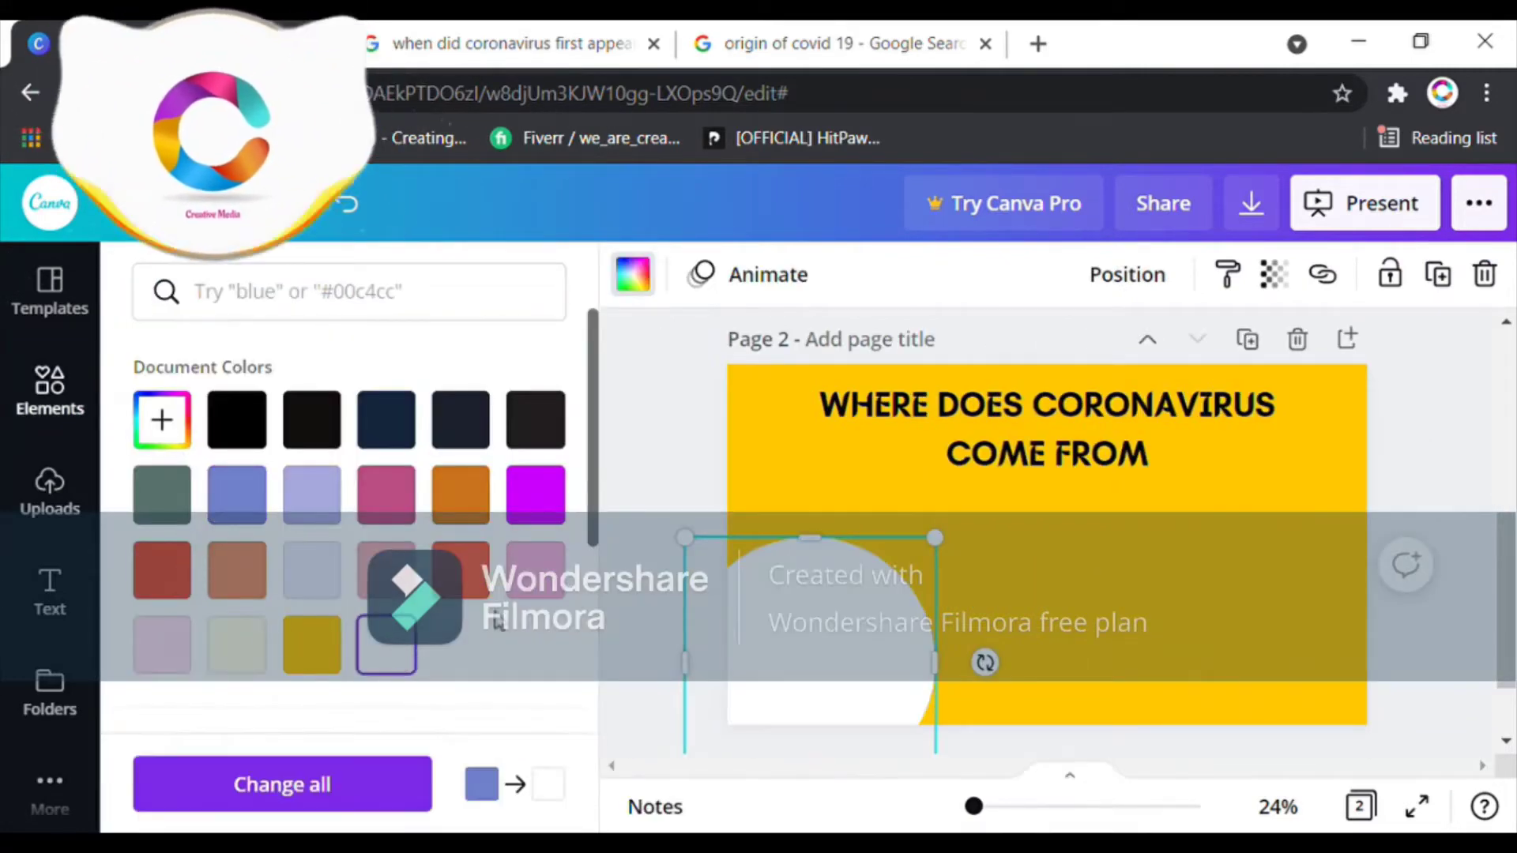
{"action": "left_click", "coordinate": [1229, 637]}
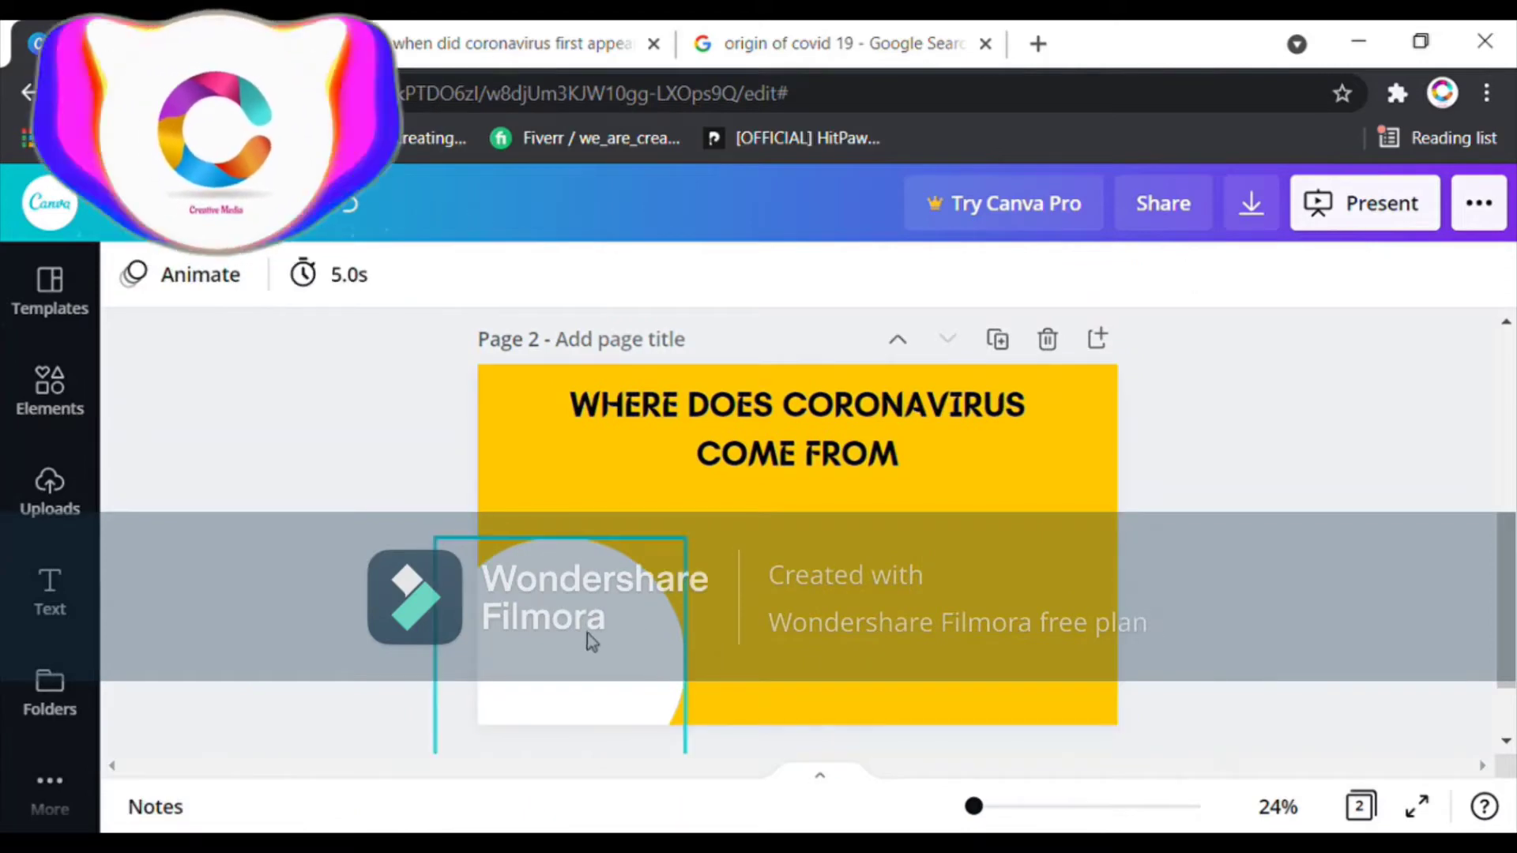
{"action": "left_click_drag", "start_coordinate": [587, 633], "coordinate": [1095, 398]}
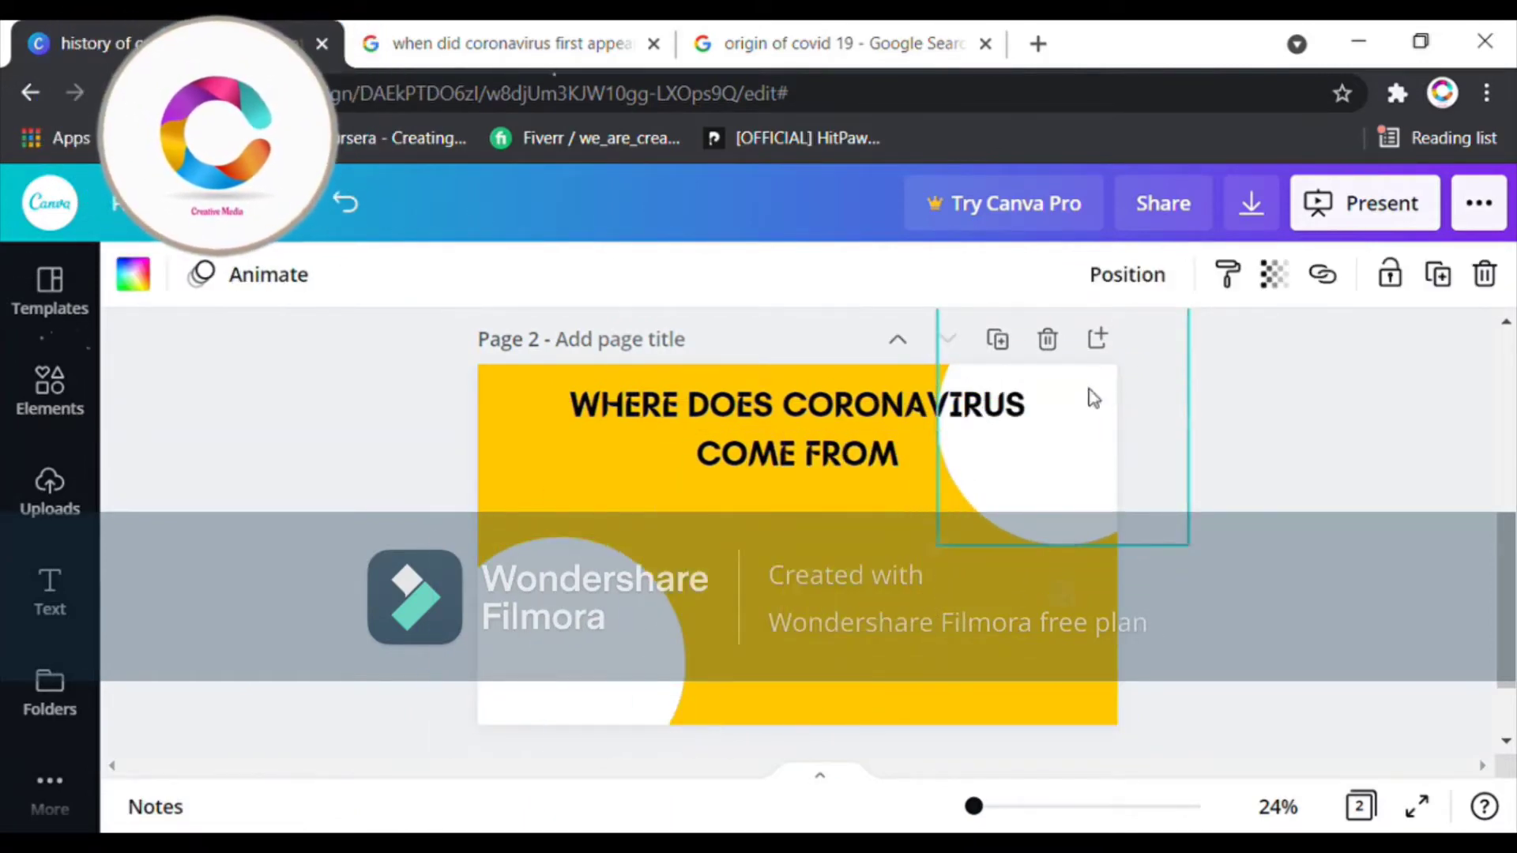
{"action": "left_click", "coordinate": [1332, 569]}
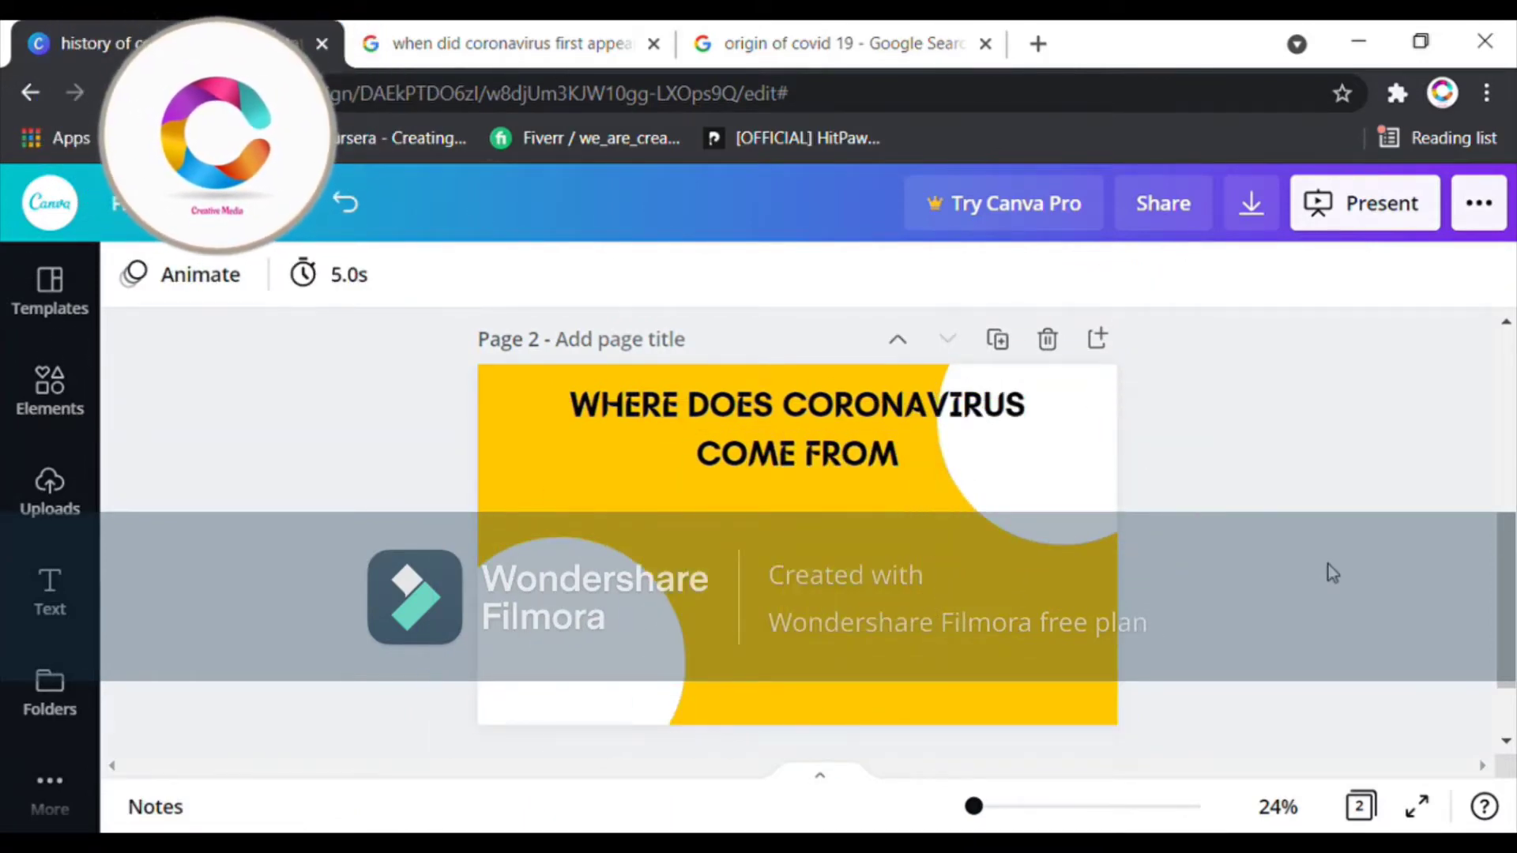
Search the elements for "virus" graphics and add the teal grinning virus to page 2
{"action": "left_click", "coordinate": [68, 397]}
{"action": "left_click", "coordinate": [444, 293]}
{"action": "type", "text": "v"}
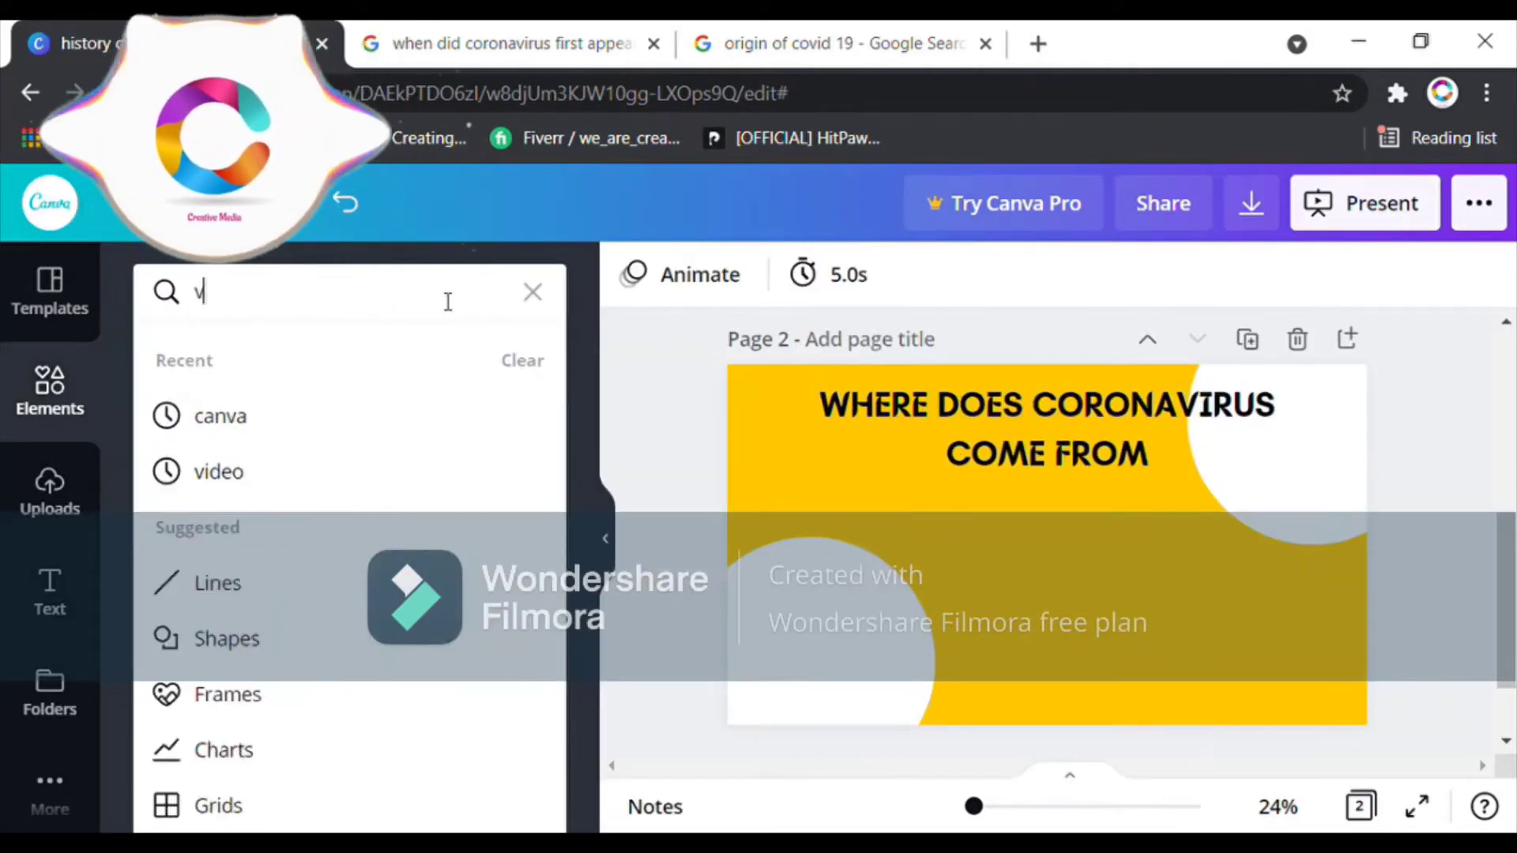
{"action": "type", "text": "ir"}
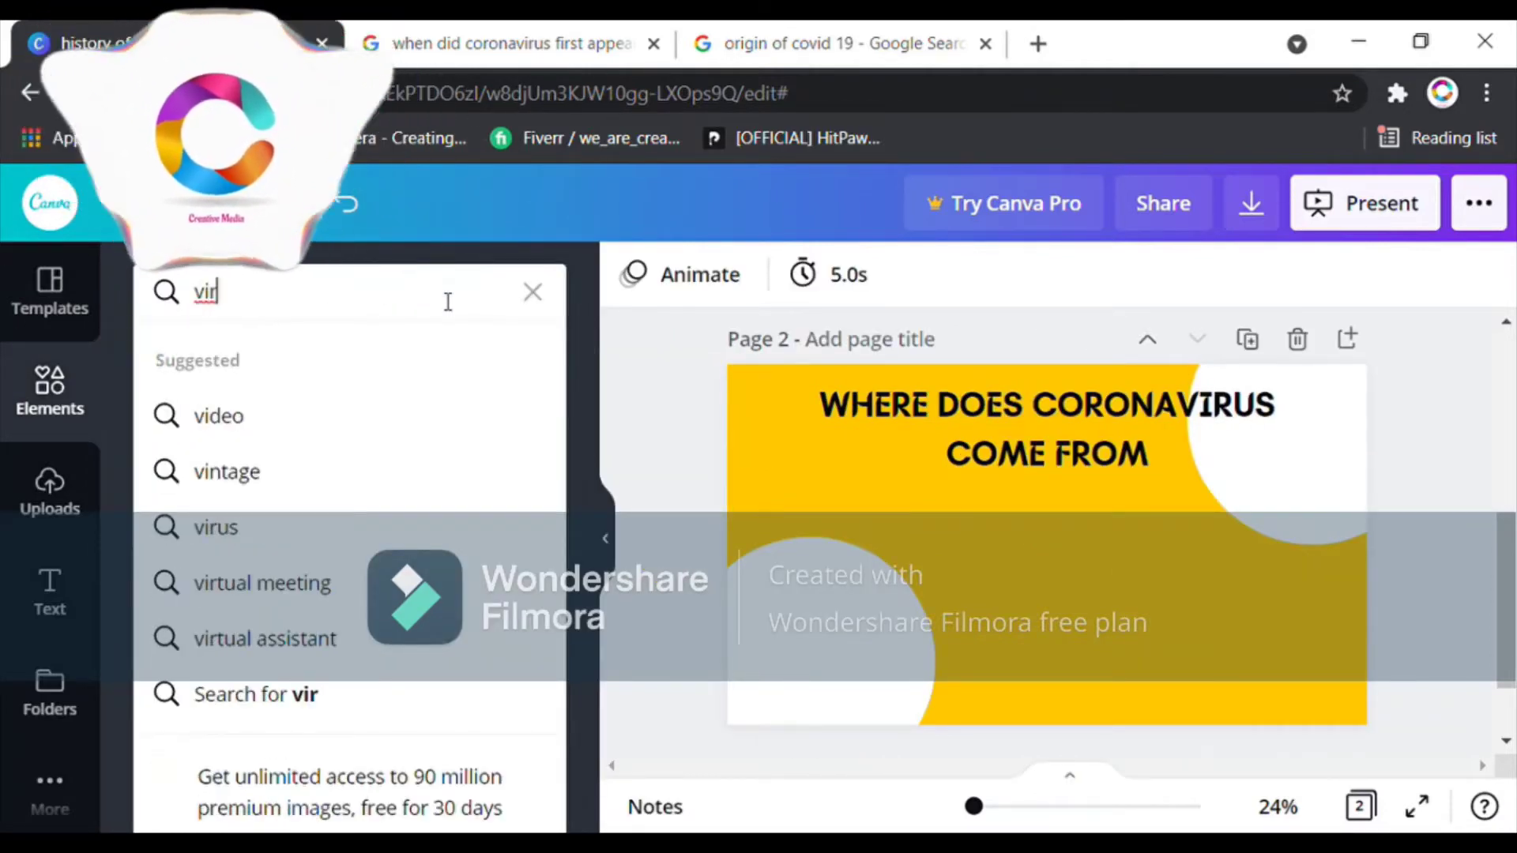
{"action": "left_click", "coordinate": [241, 528]}
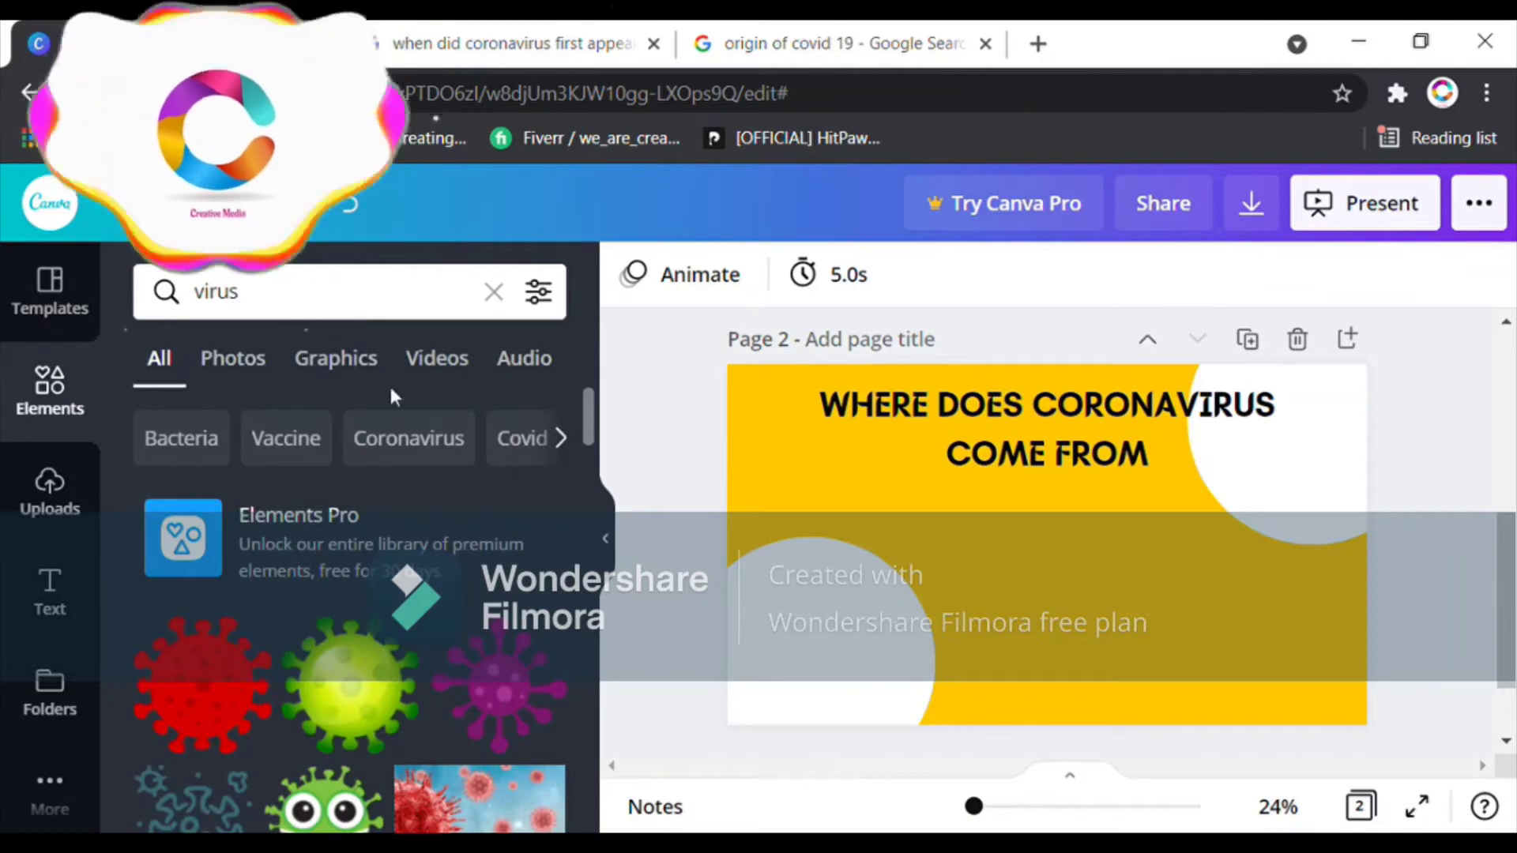
{"action": "left_click", "coordinate": [347, 367]}
{"action": "left_click_drag", "start_coordinate": [586, 429], "coordinate": [567, 629]}
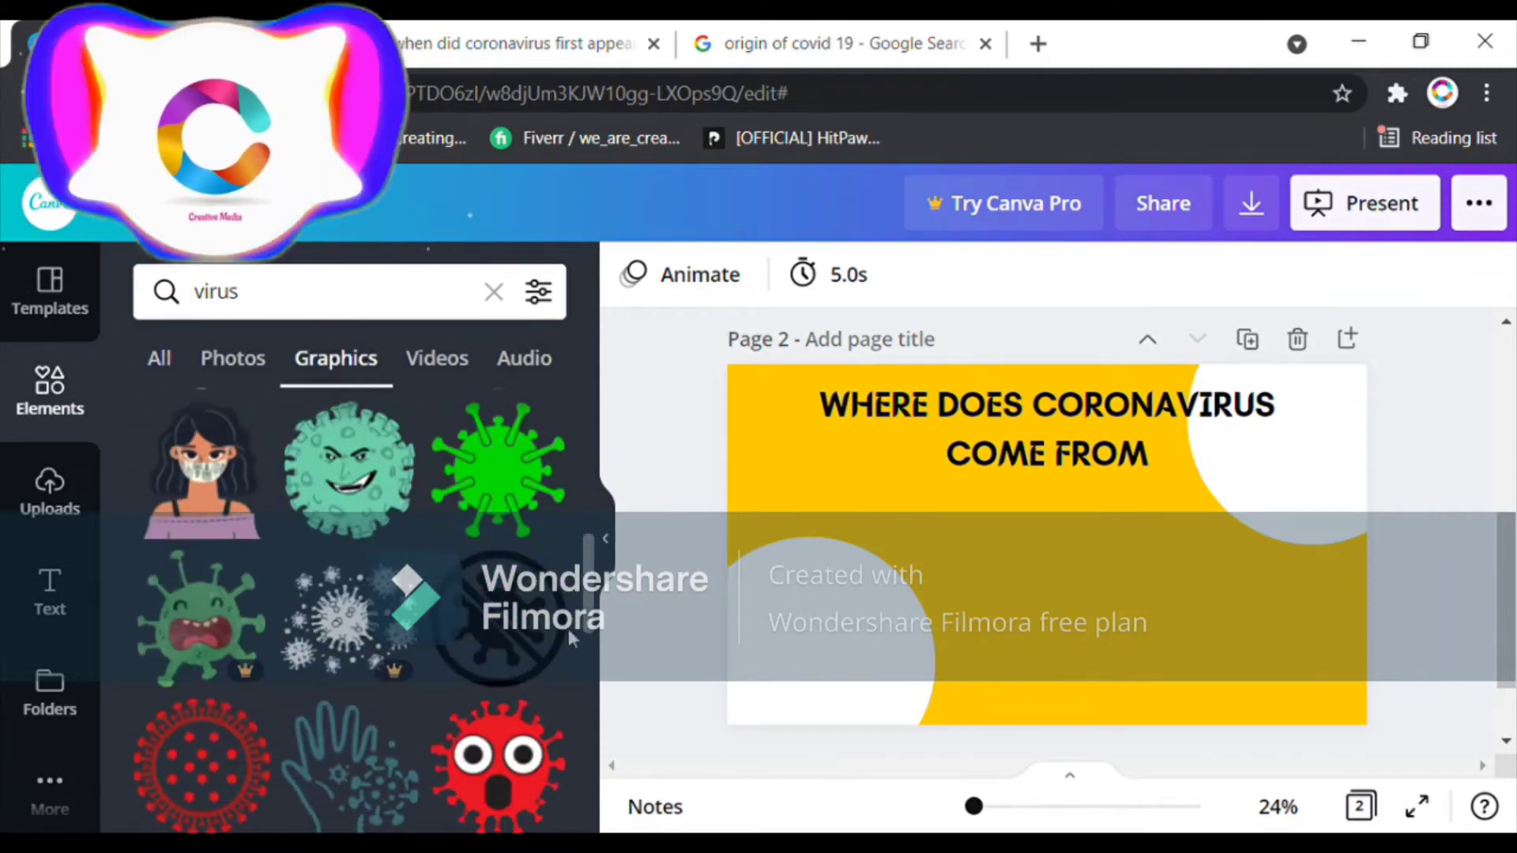
{"action": "left_click", "coordinate": [345, 494]}
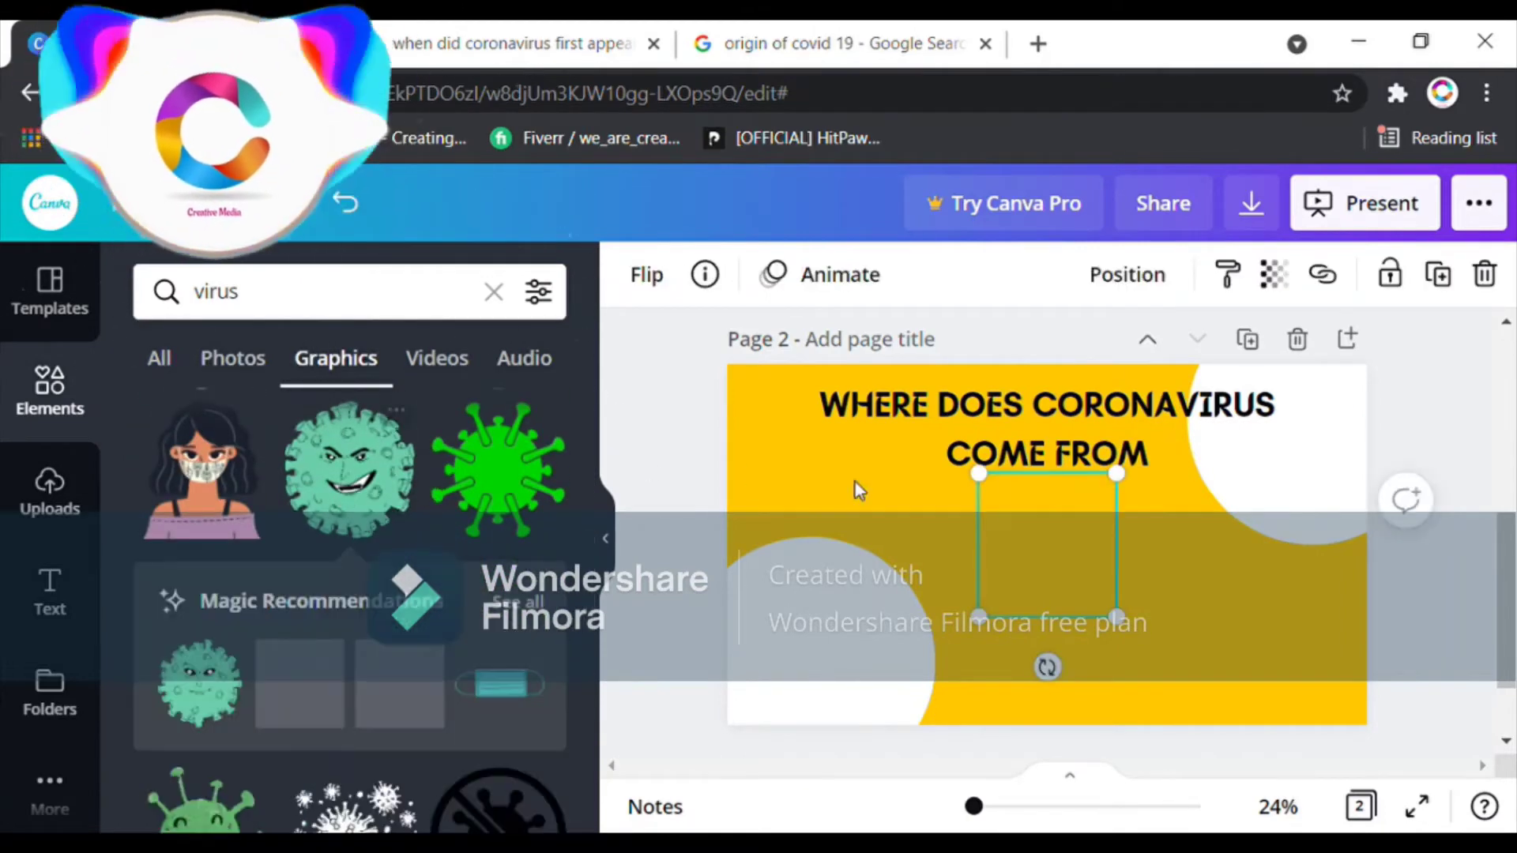
Shrink the virus graphic and place it to the left of "COME FROM" in the heading
{"action": "left_click_drag", "start_coordinate": [1043, 537], "coordinate": [807, 439]}
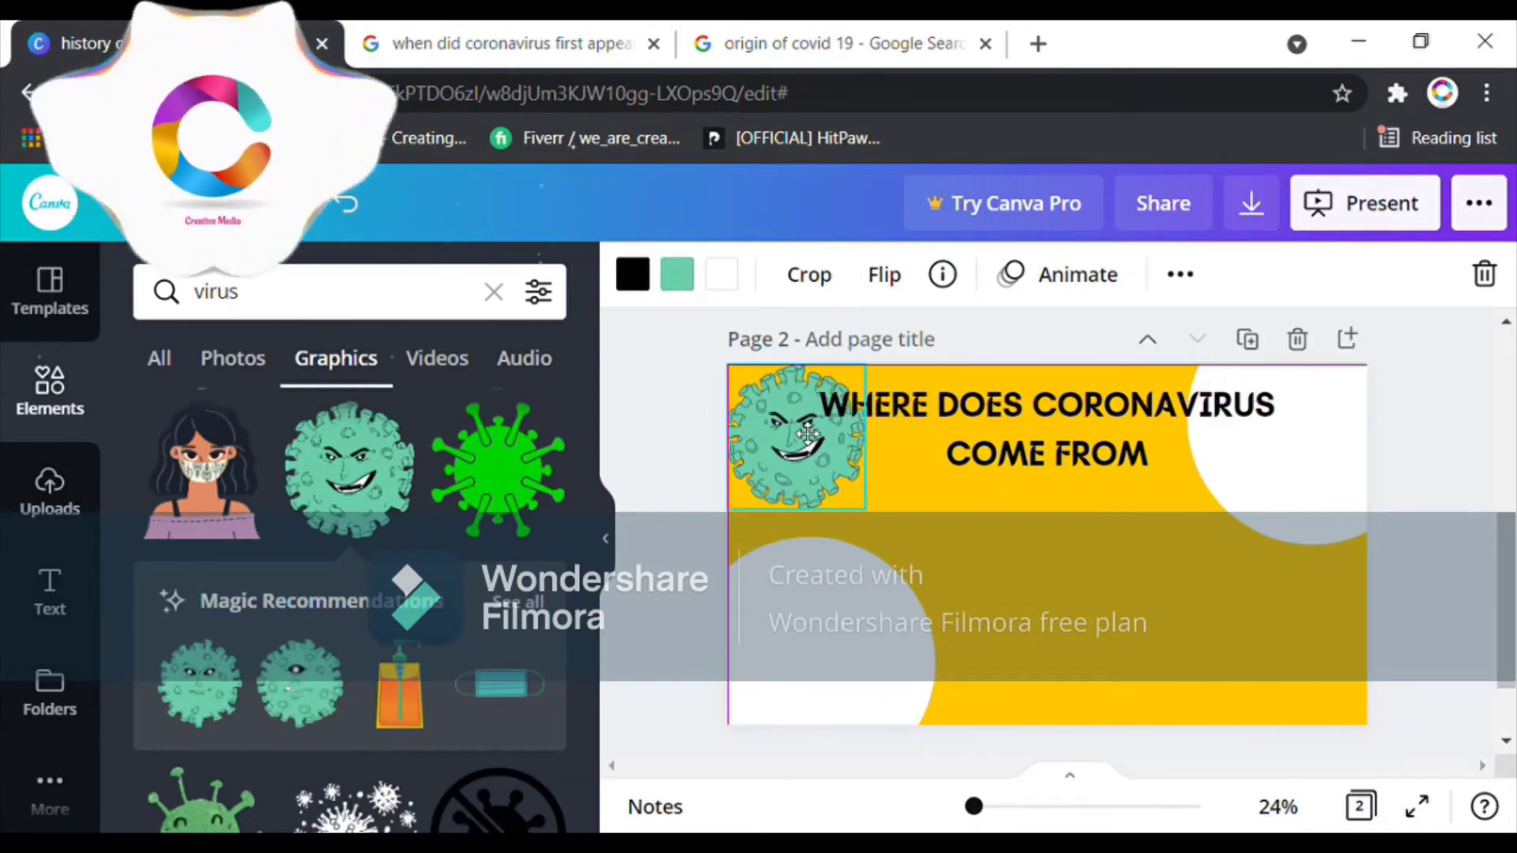
{"action": "mouse_move", "coordinate": [888, 514]}
{"action": "left_mouse_down"}
{"action": "mouse_move", "coordinate": [830, 475]}
{"action": "mouse_move", "coordinate": [894, 495]}
{"action": "mouse_move", "coordinate": [1221, 463]}
{"action": "mouse_move", "coordinate": [1211, 487]}
{"action": "mouse_move", "coordinate": [822, 572]}
{"action": "mouse_move", "coordinate": [903, 498]}
{"action": "left_mouse_up"}
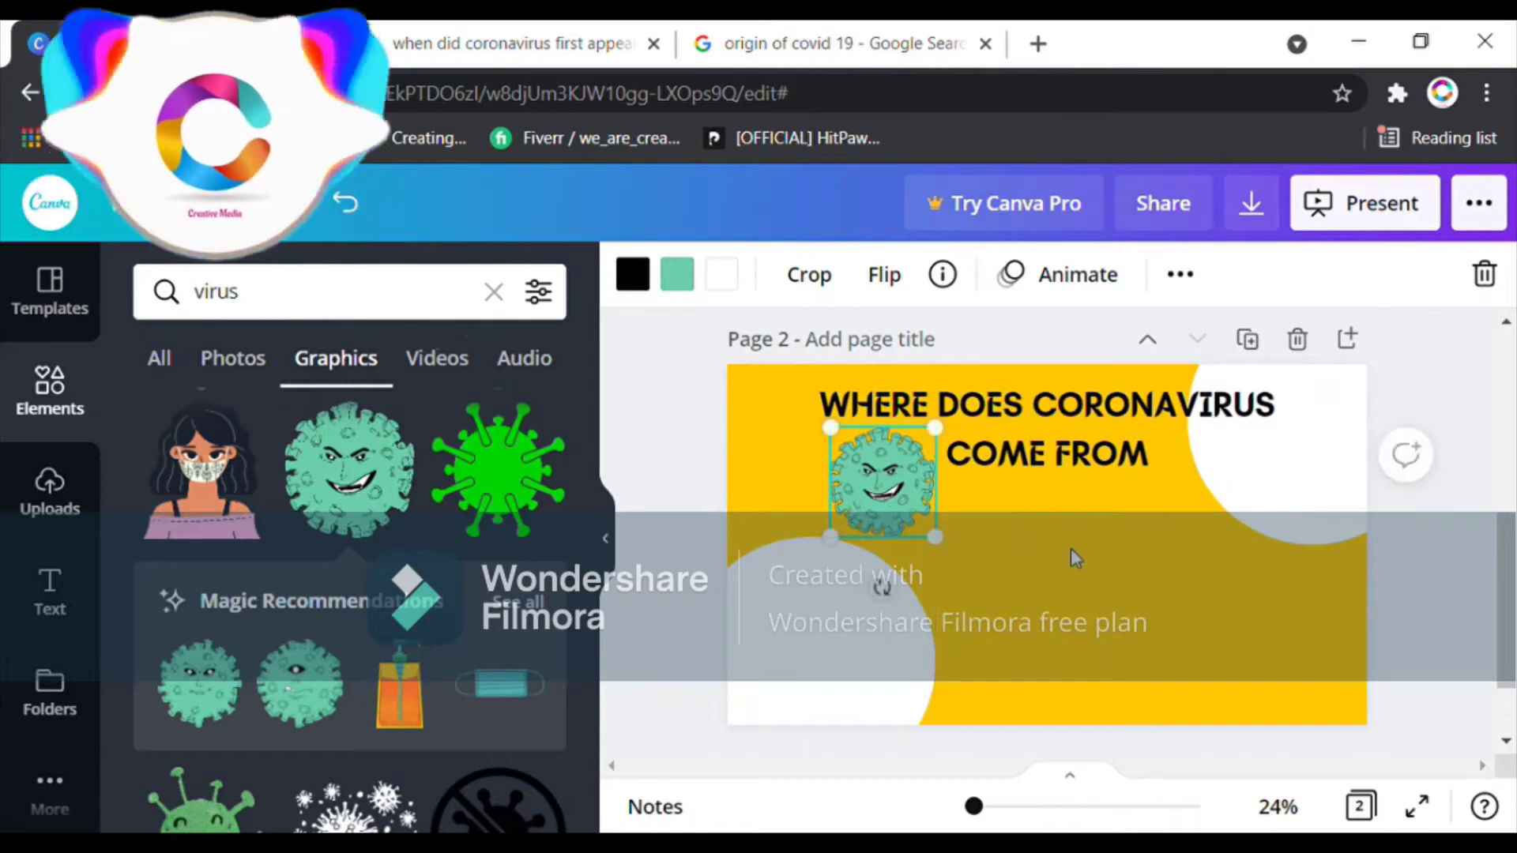
{"action": "left_click", "coordinate": [1076, 559]}
{"action": "left_click", "coordinate": [666, 440]}
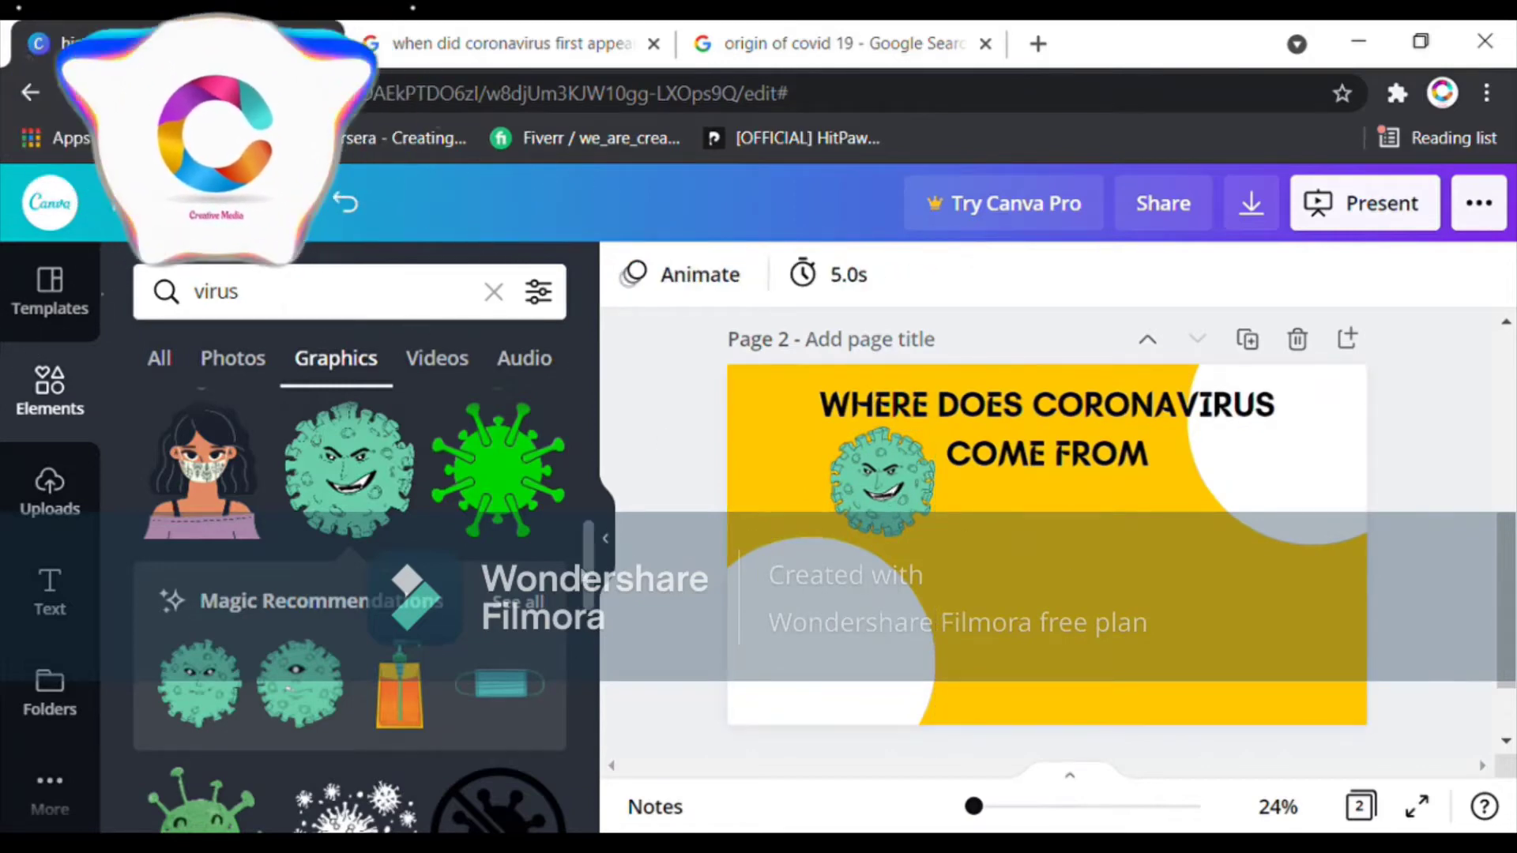
Add the recommended hand sanitizer bottle graphic and place it at the lower middle of page 2
{"action": "mouse_move", "coordinate": [589, 575]}
{"action": "left_mouse_down"}
{"action": "mouse_move", "coordinate": [588, 620]}
{"action": "mouse_move", "coordinate": [585, 598]}
{"action": "left_mouse_up"}
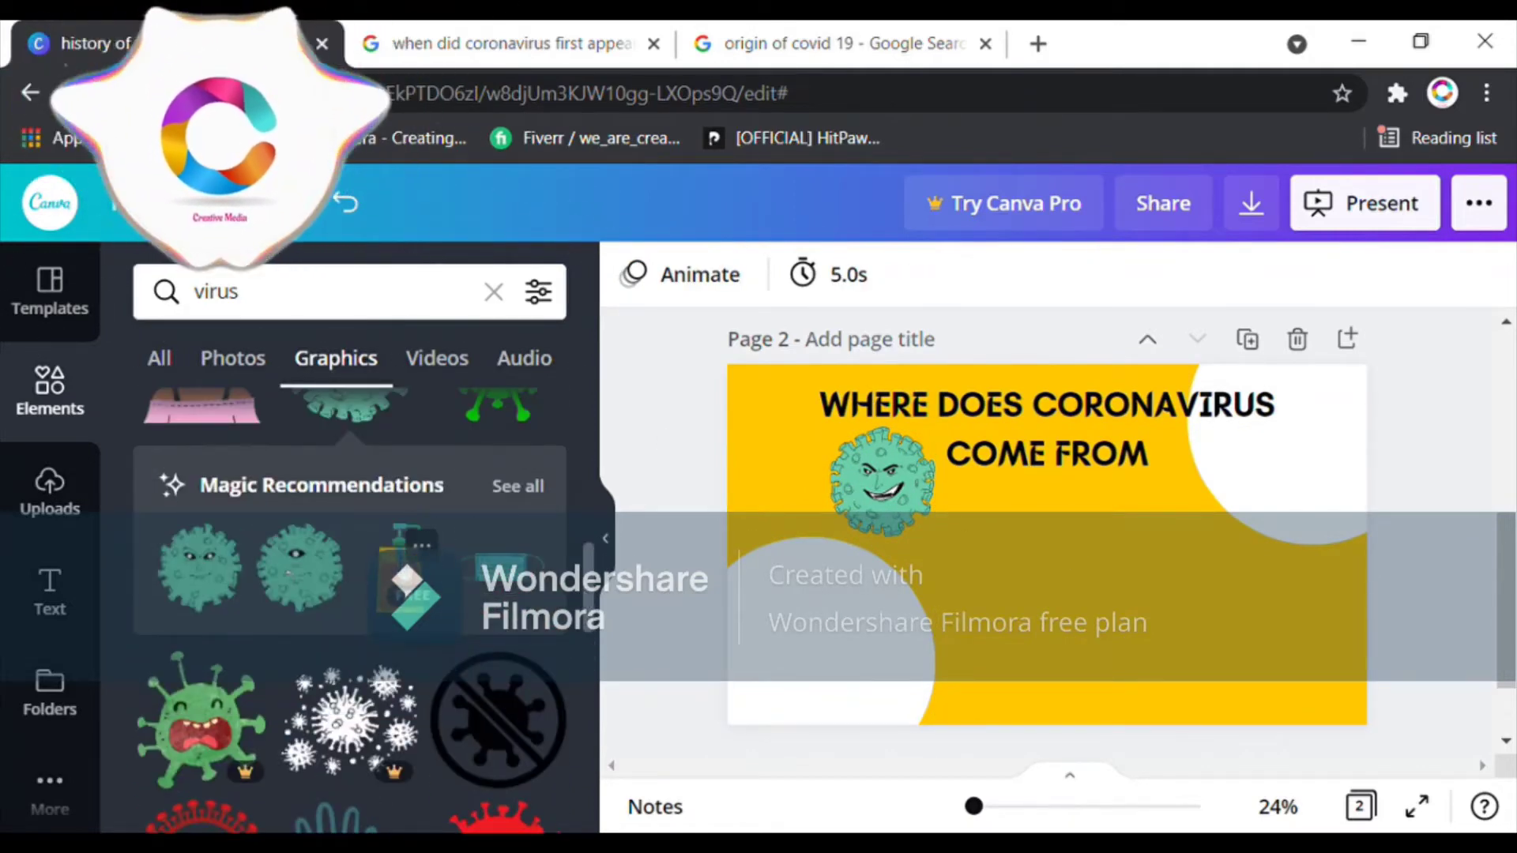
{"action": "left_click", "coordinate": [404, 580]}
{"action": "left_click_drag", "start_coordinate": [1053, 548], "coordinate": [1078, 654]}
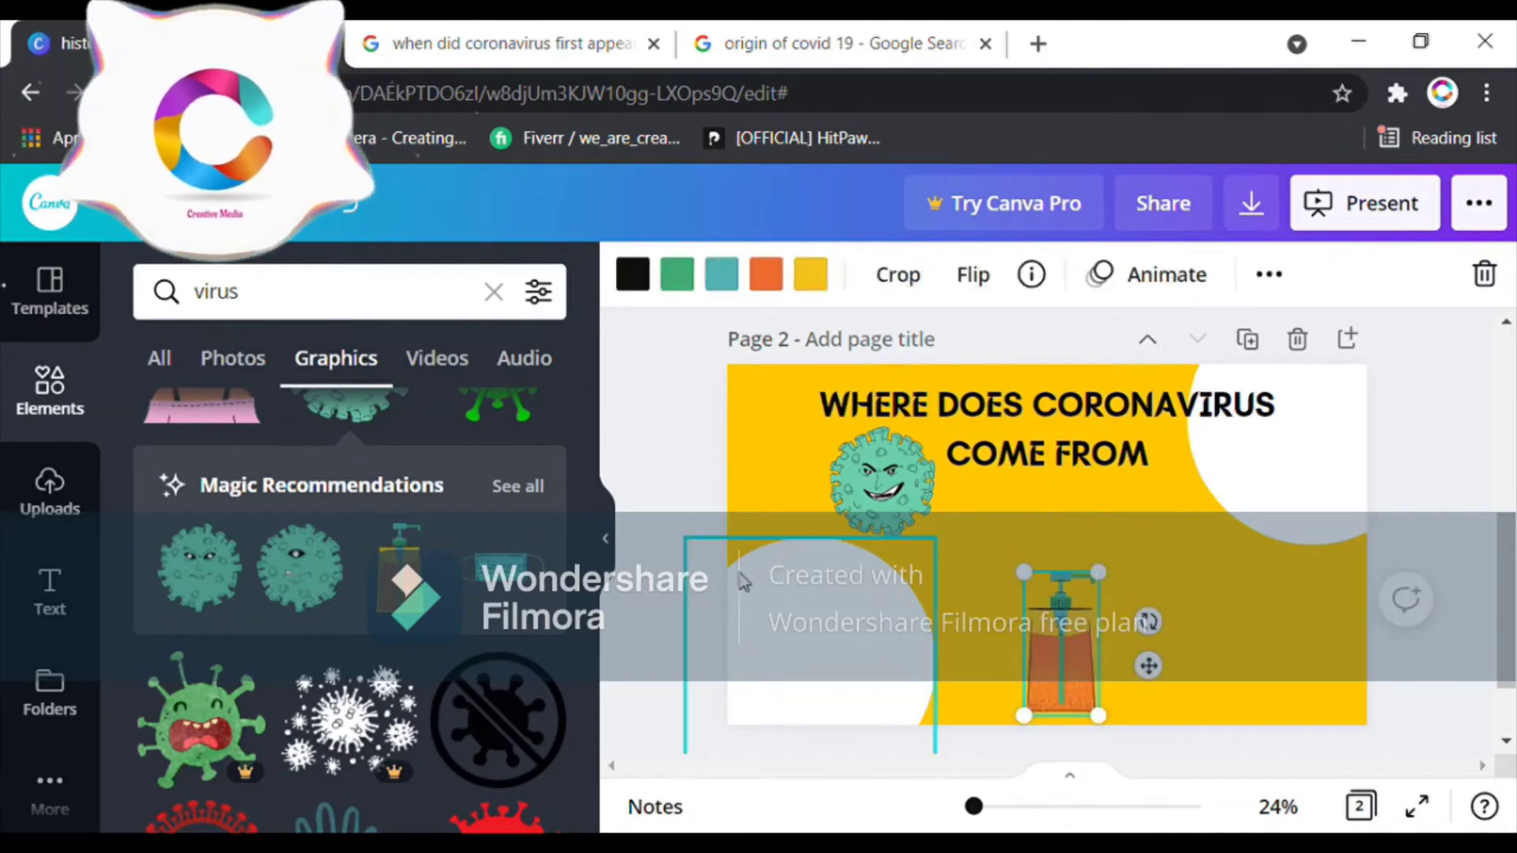
Change the yellow colour in the sanitizer bottle graphic to white
{"action": "left_click", "coordinate": [618, 549]}
{"action": "left_click", "coordinate": [312, 275]}
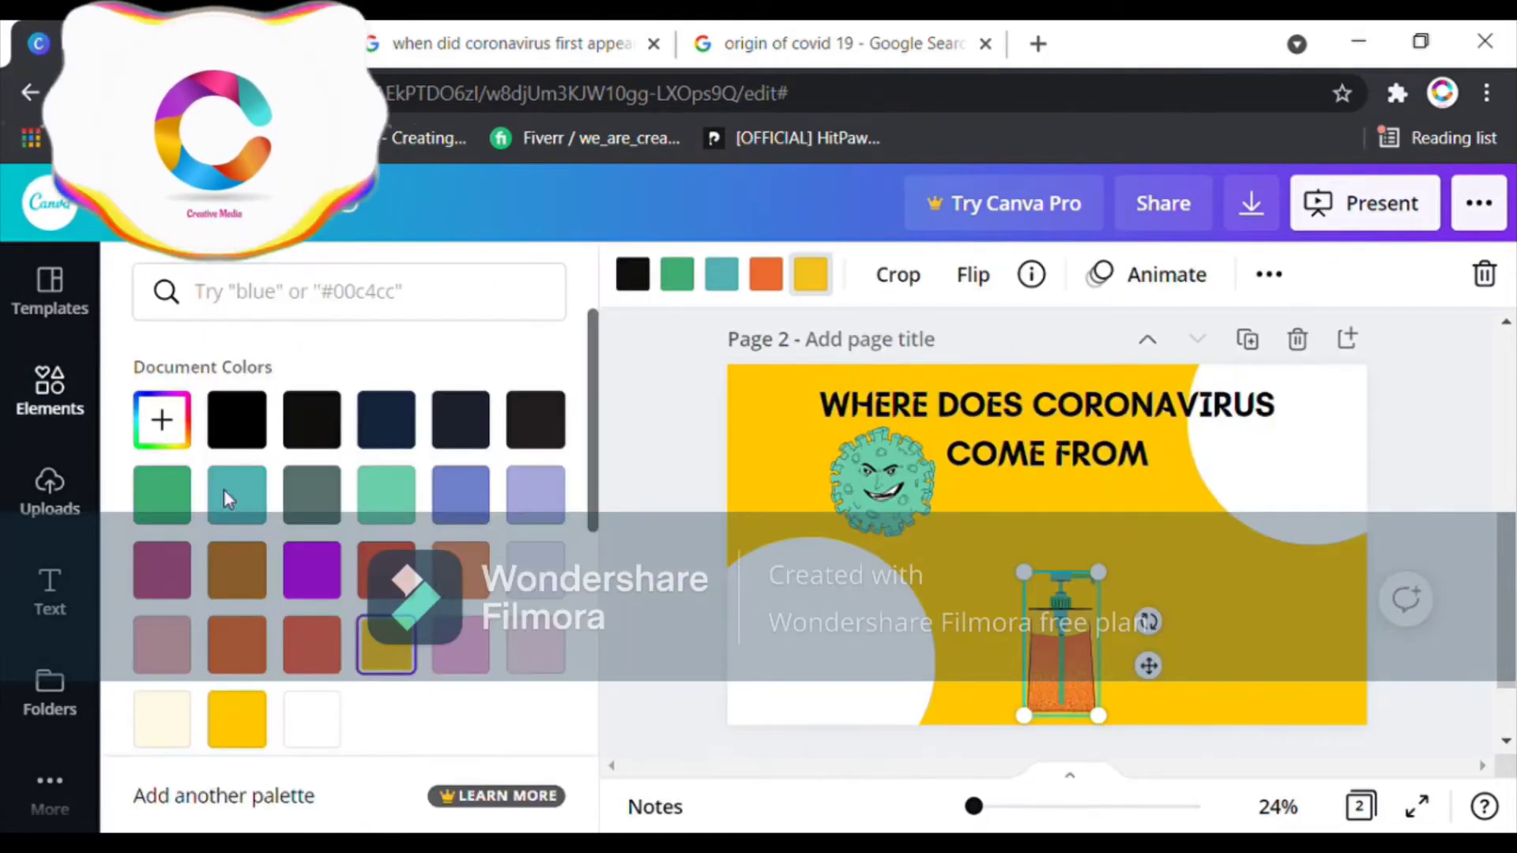
{"action": "left_click", "coordinate": [616, 549]}
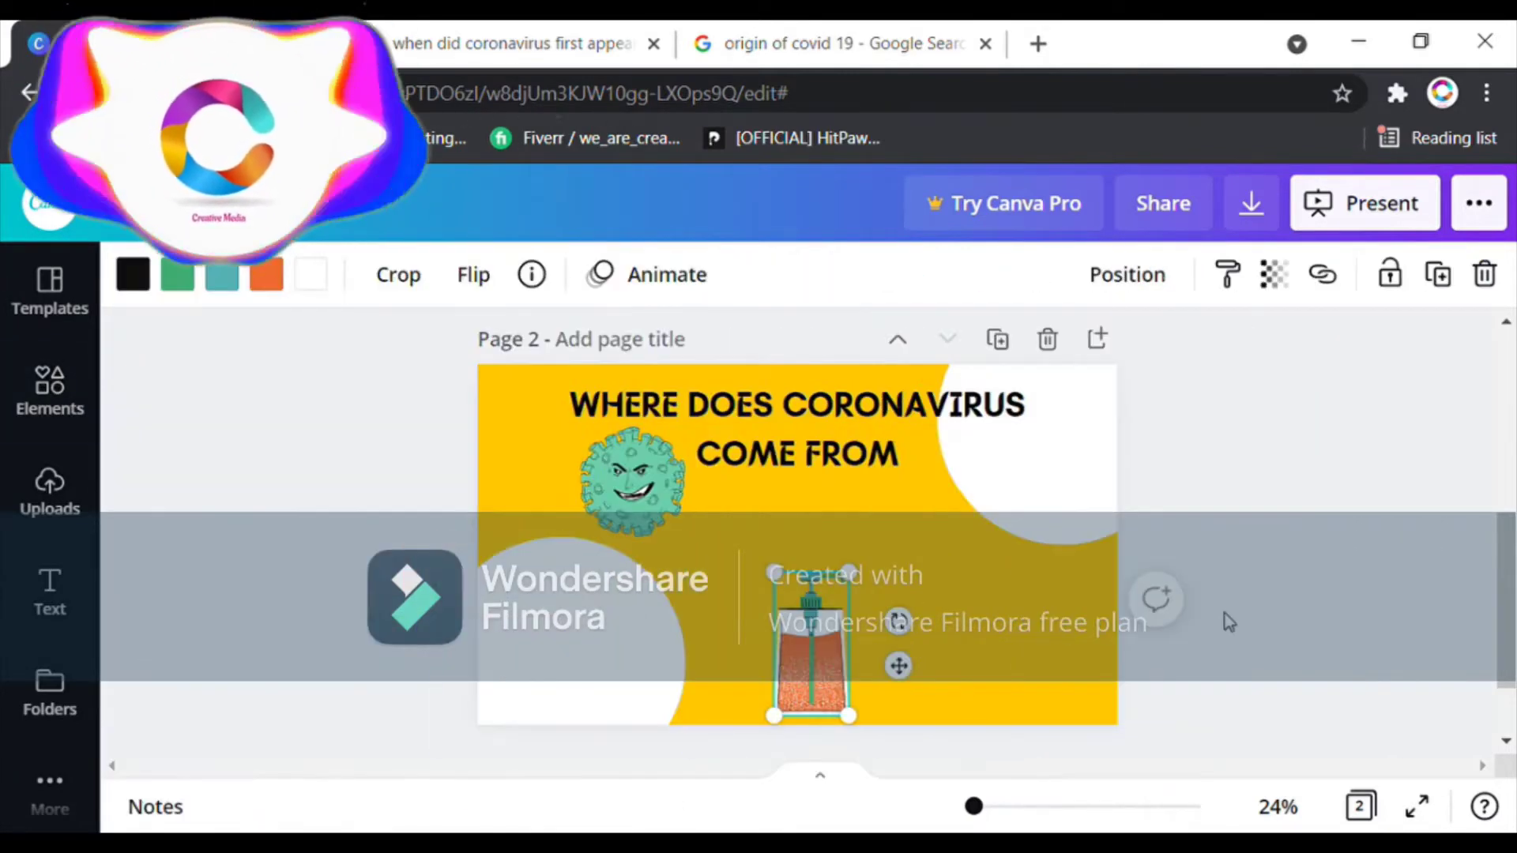
Enlarge the sanitizer bottle graphic and centre it horizontally in the lower part of page 2
{"action": "left_click_drag", "start_coordinate": [880, 583], "coordinate": [904, 545]}
{"action": "left_click", "coordinate": [940, 640]}
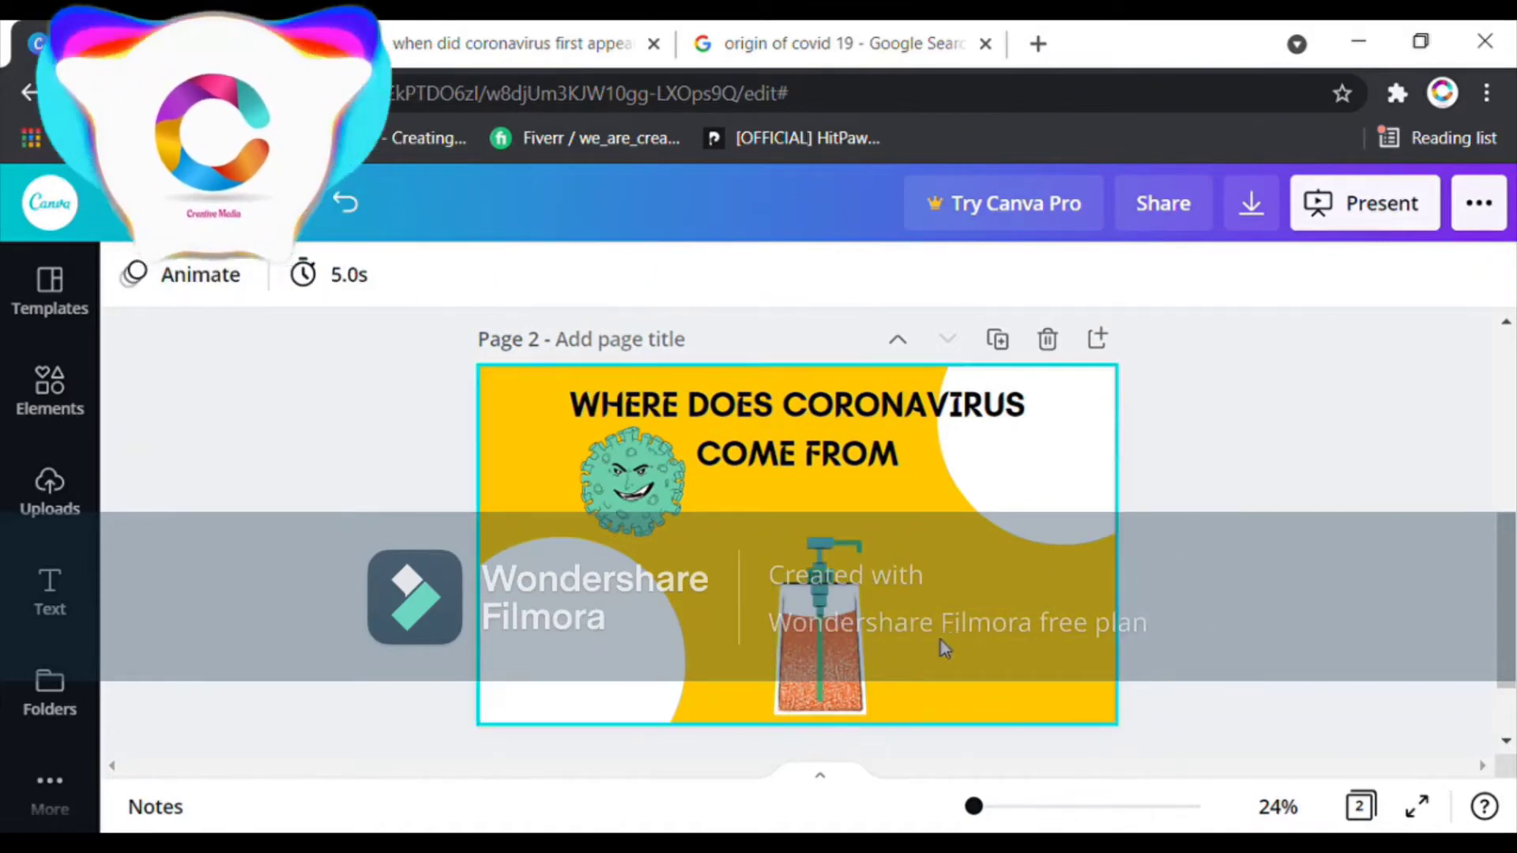
{"action": "mouse_move", "coordinate": [837, 670]}
{"action": "left_mouse_down"}
{"action": "mouse_move", "coordinate": [815, 670]}
{"action": "mouse_move", "coordinate": [885, 670]}
{"action": "mouse_move", "coordinate": [860, 670]}
{"action": "mouse_move", "coordinate": [846, 643]}
{"action": "left_mouse_up"}
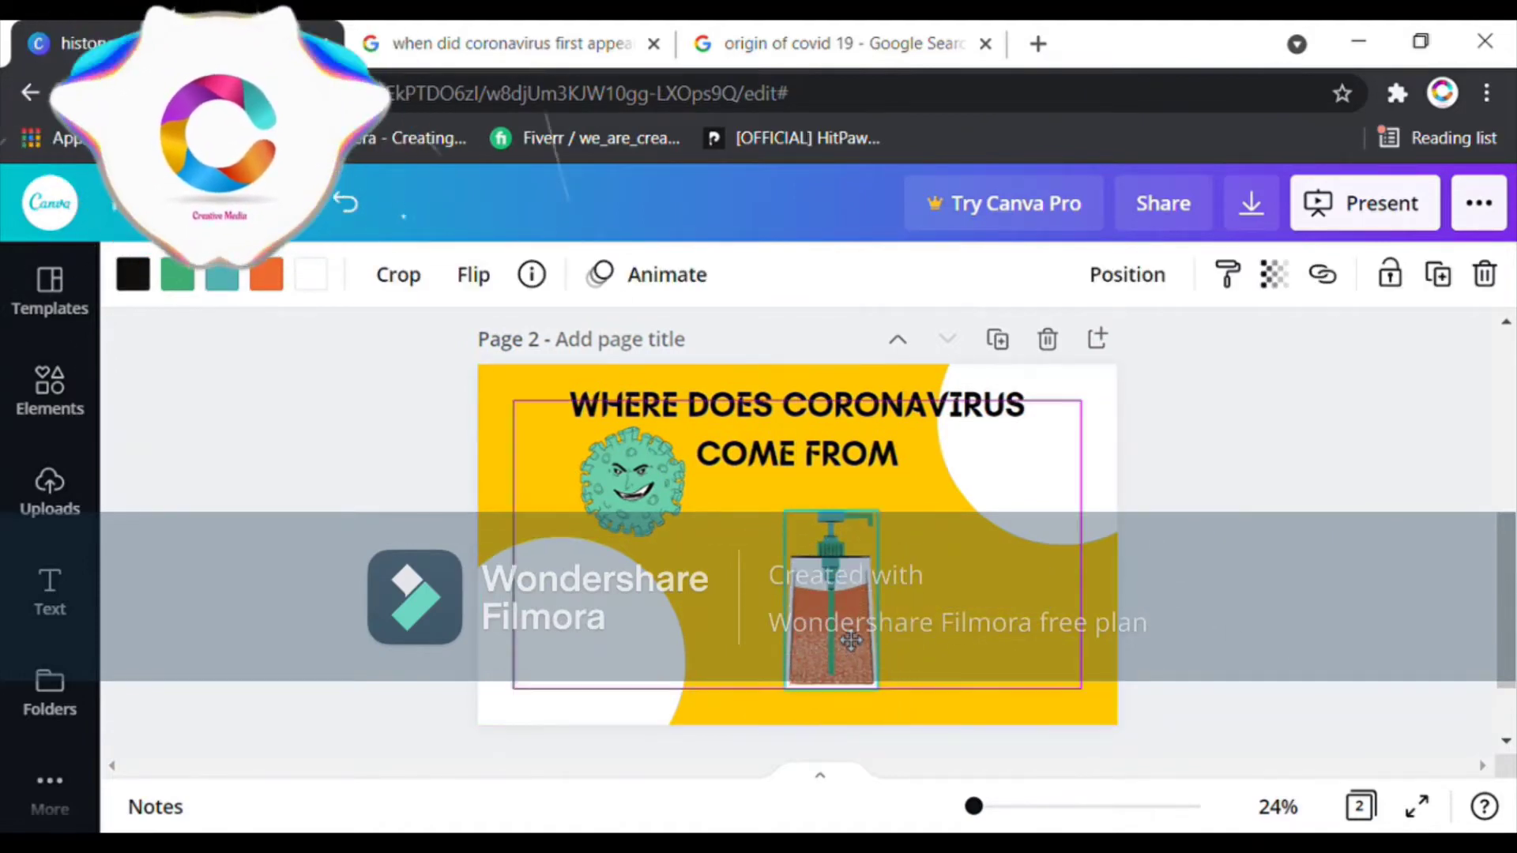
{"action": "left_click", "coordinate": [1260, 689]}
{"action": "left_click", "coordinate": [817, 617]}
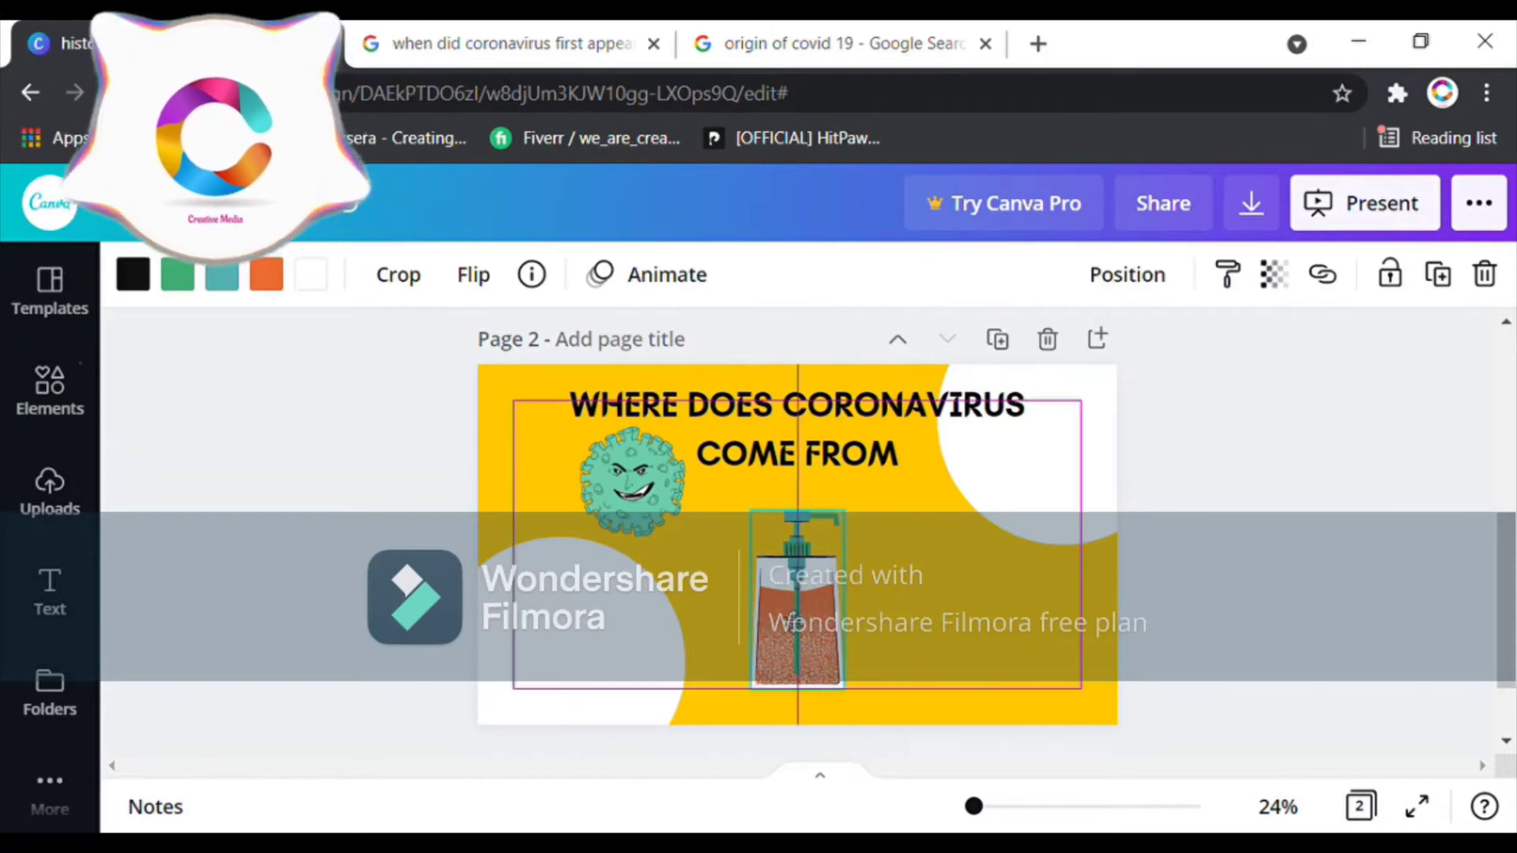
{"action": "left_click", "coordinate": [1348, 667]}
Add the text "IT COME FROM WUHAN, CHINA .FIRST CASE WAS APPEAR IN 31 DEC 2019" to the right of the sanitizer bottle
{"action": "left_click", "coordinate": [49, 597]}
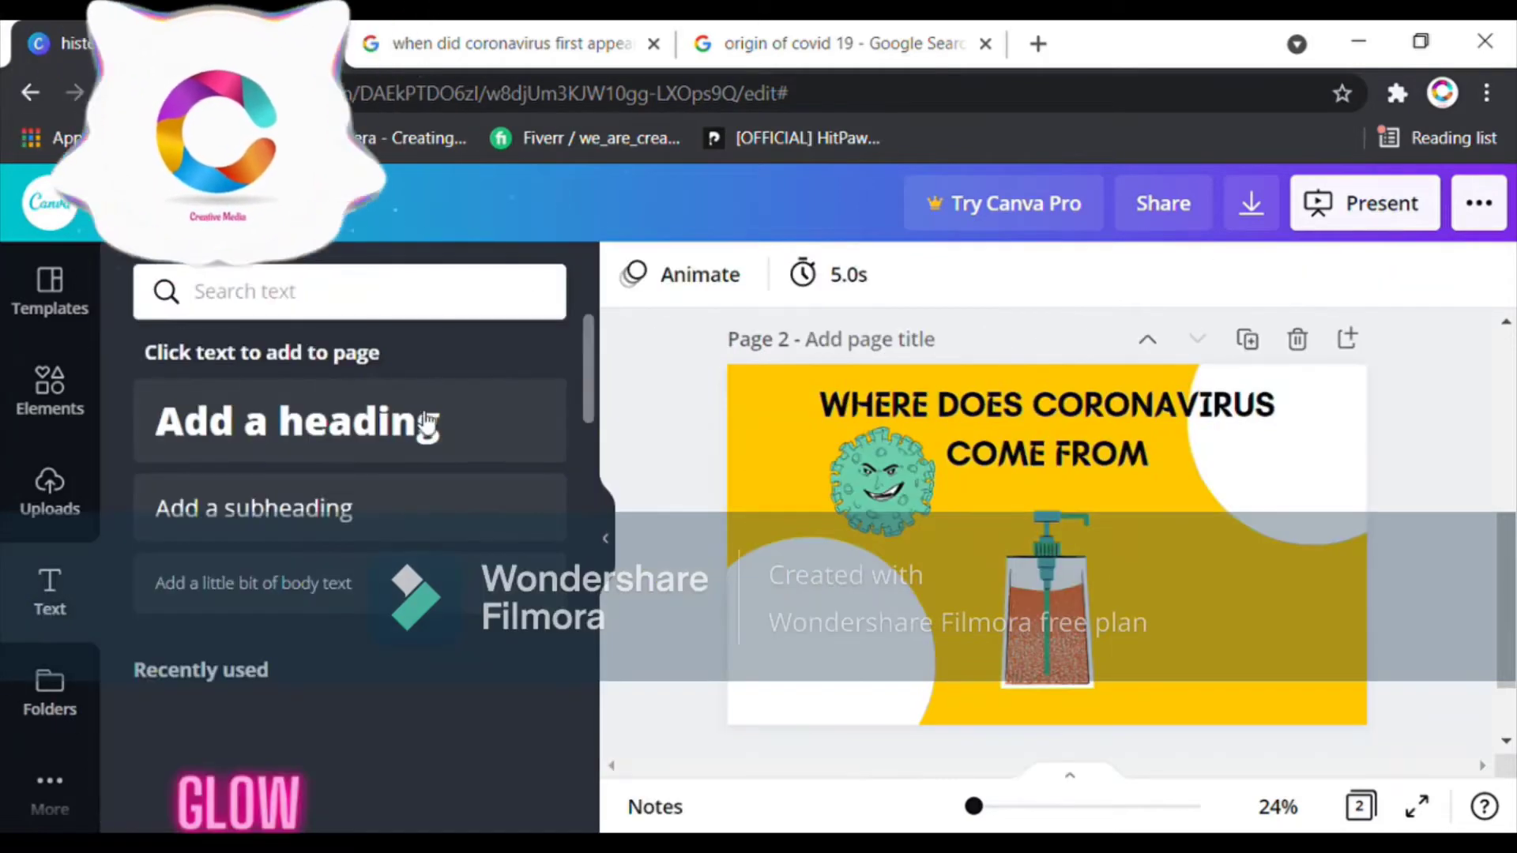
{"action": "left_click", "coordinate": [379, 423]}
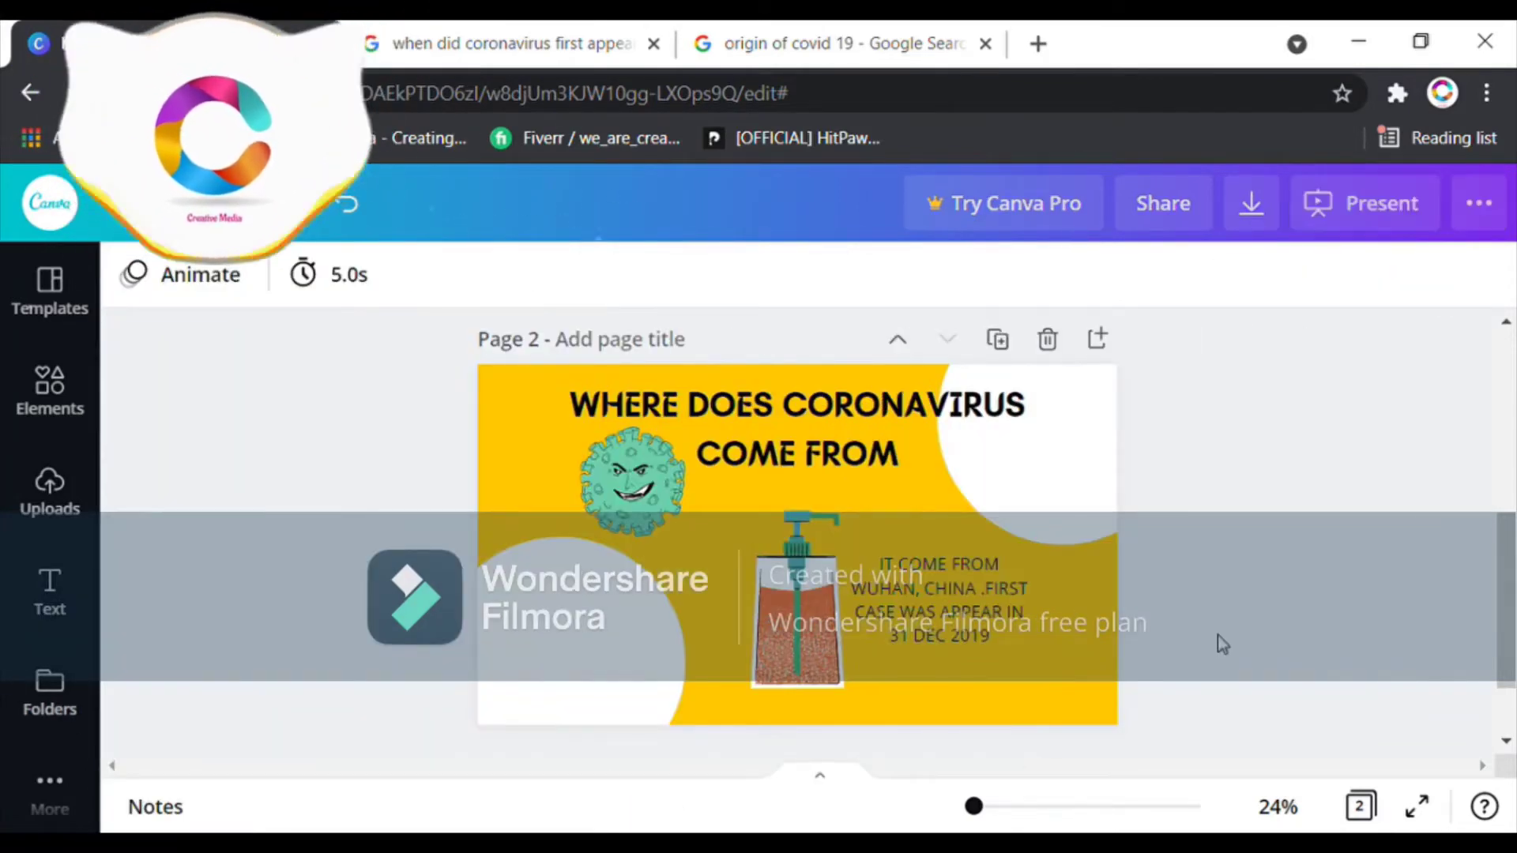
Add a hollow square outline from the Lines & Shapes elements to page 2
{"action": "left_click", "coordinate": [45, 395]}
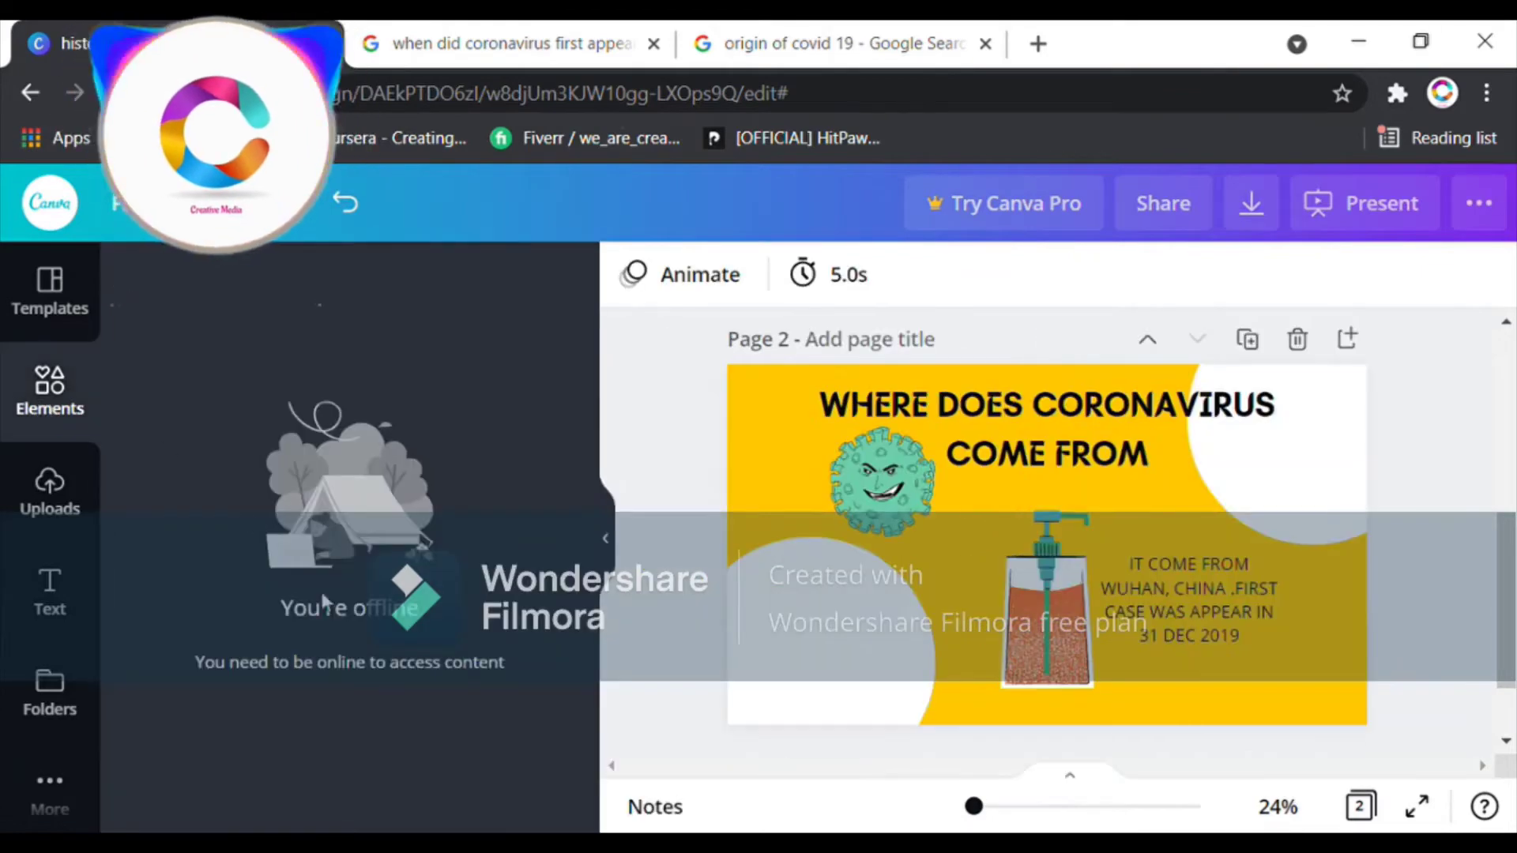
{"action": "left_click", "coordinate": [616, 540]}
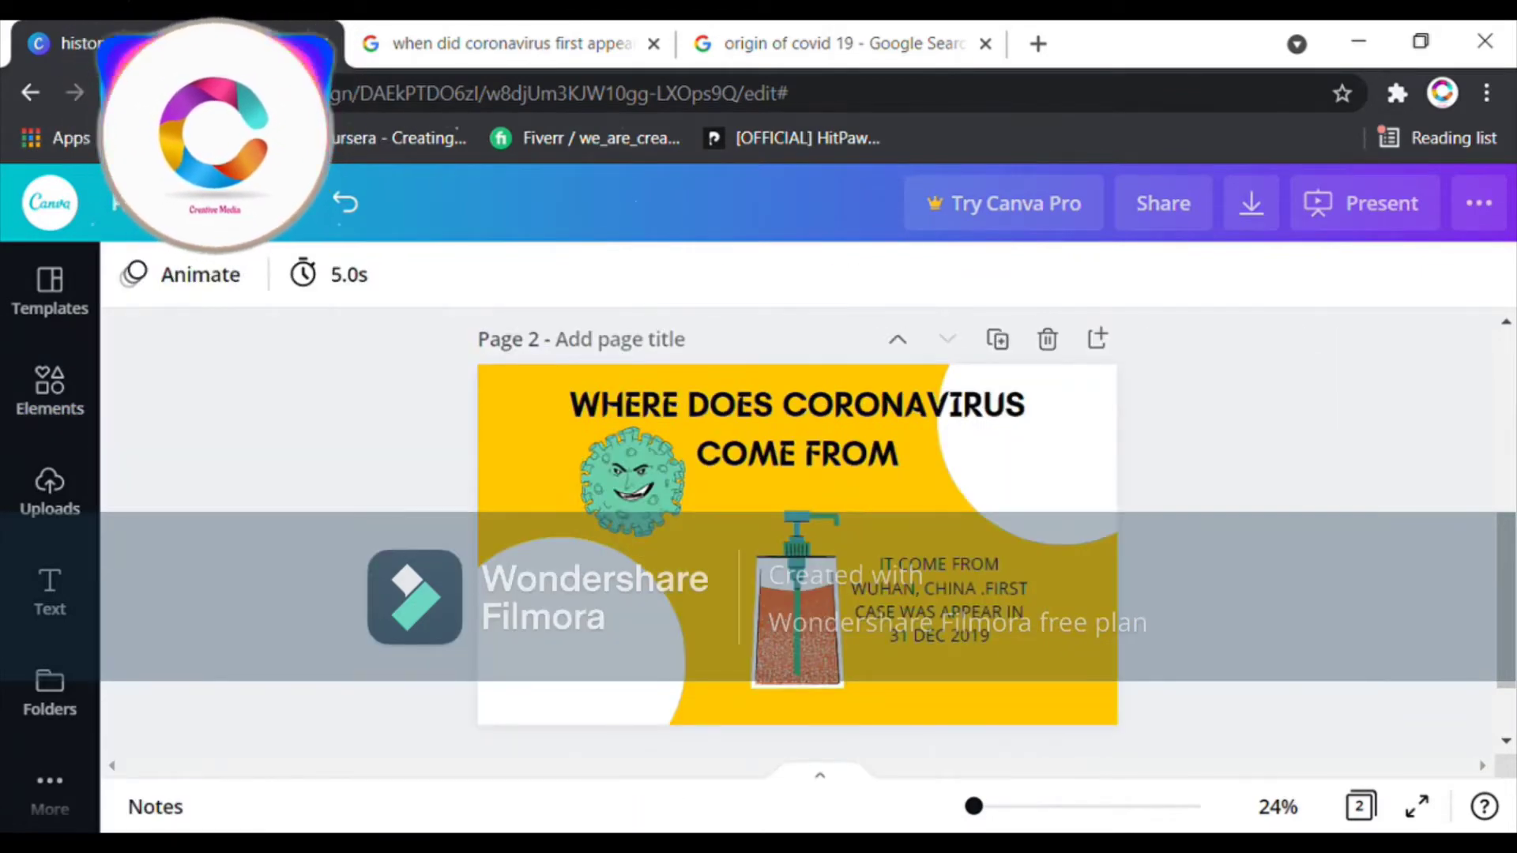
{"action": "left_click", "coordinate": [50, 391]}
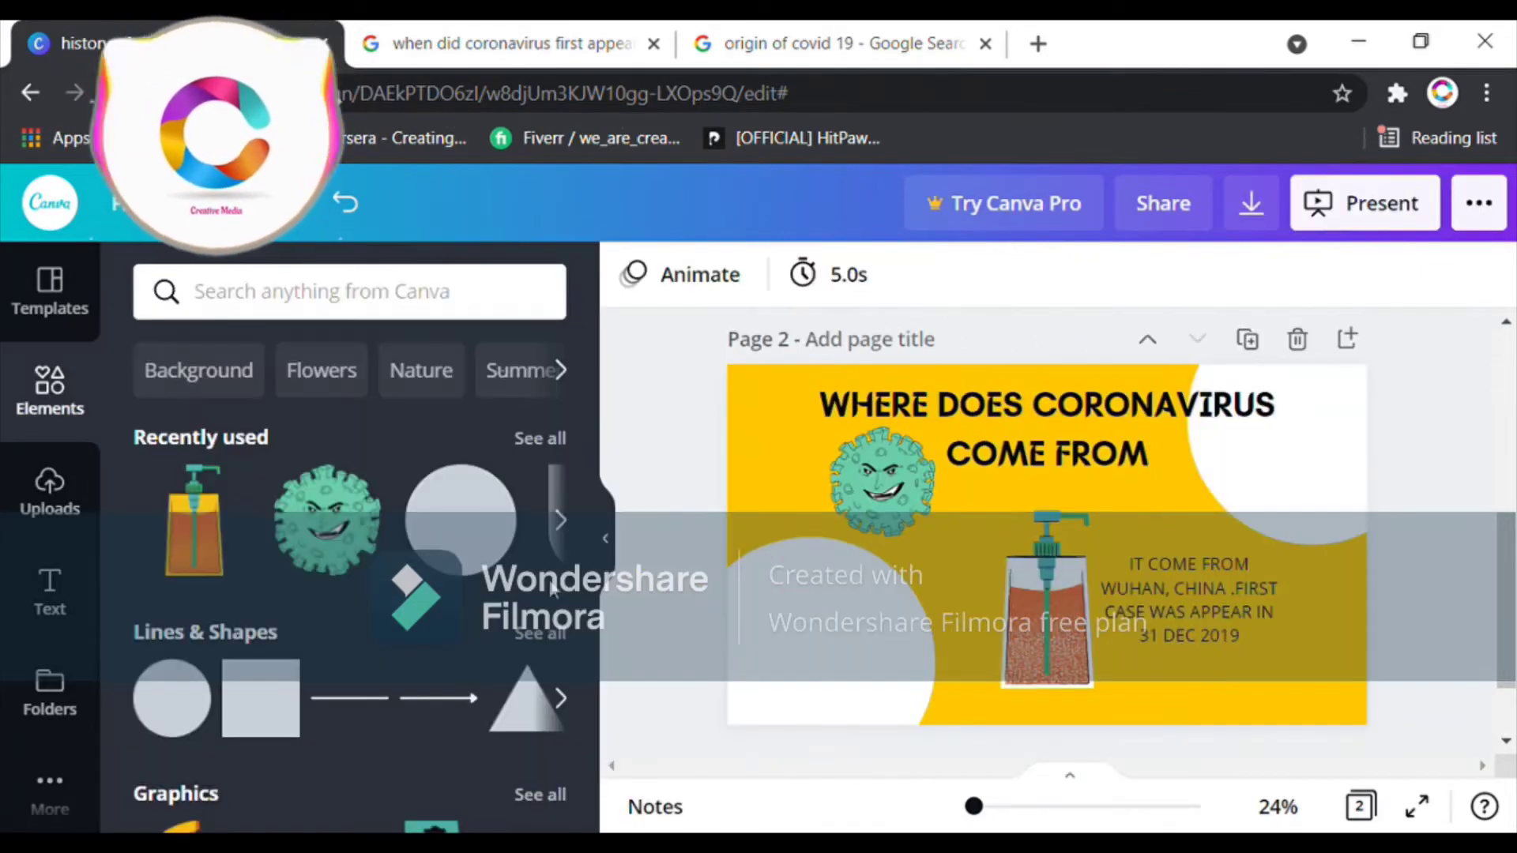
{"action": "left_click", "coordinate": [557, 650]}
{"action": "scroll", "coordinate": [591, 545], "scroll_direction": "down", "scroll_amount": 5}
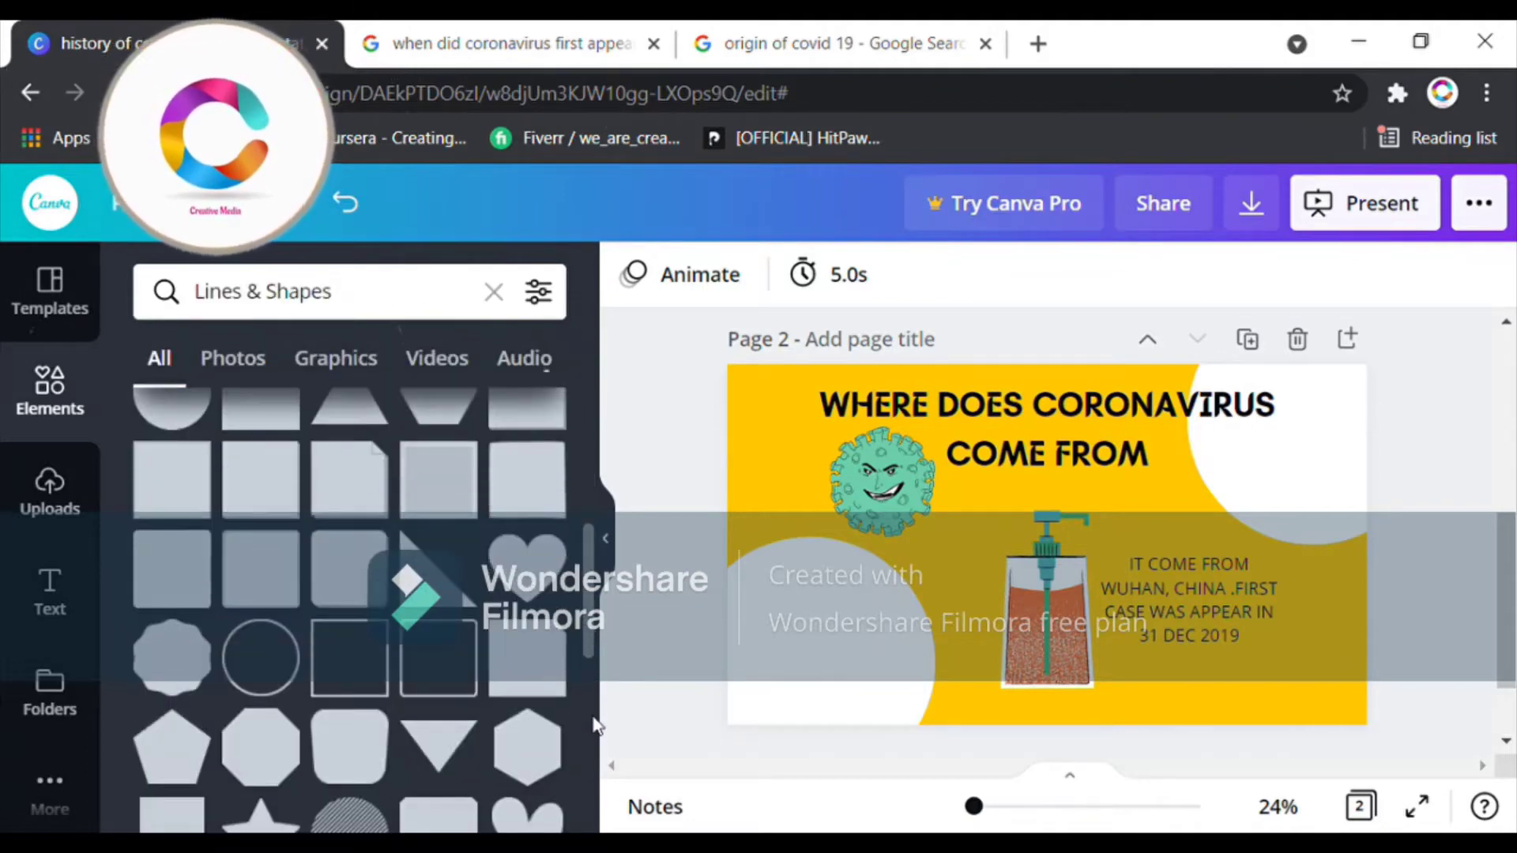
{"action": "left_click", "coordinate": [338, 652]}
{"action": "left_click", "coordinate": [607, 540]}
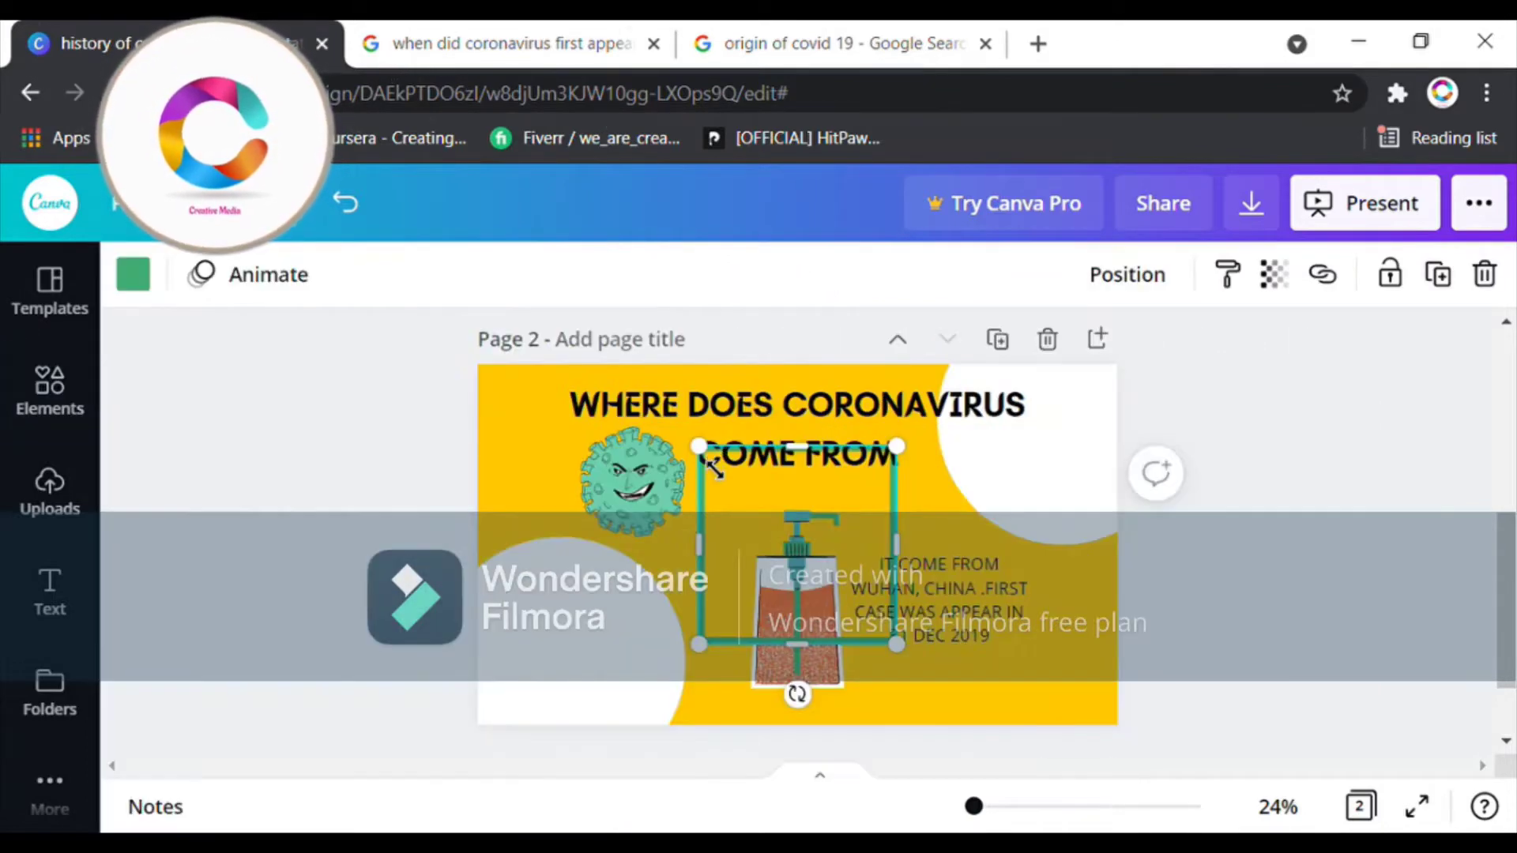
Resize and move the square outline to frame the Wuhan text beside the sanitizer bottle
{"action": "left_click_drag", "start_coordinate": [700, 448], "coordinate": [793, 541]}
{"action": "left_click_drag", "start_coordinate": [860, 578], "coordinate": [936, 585]}
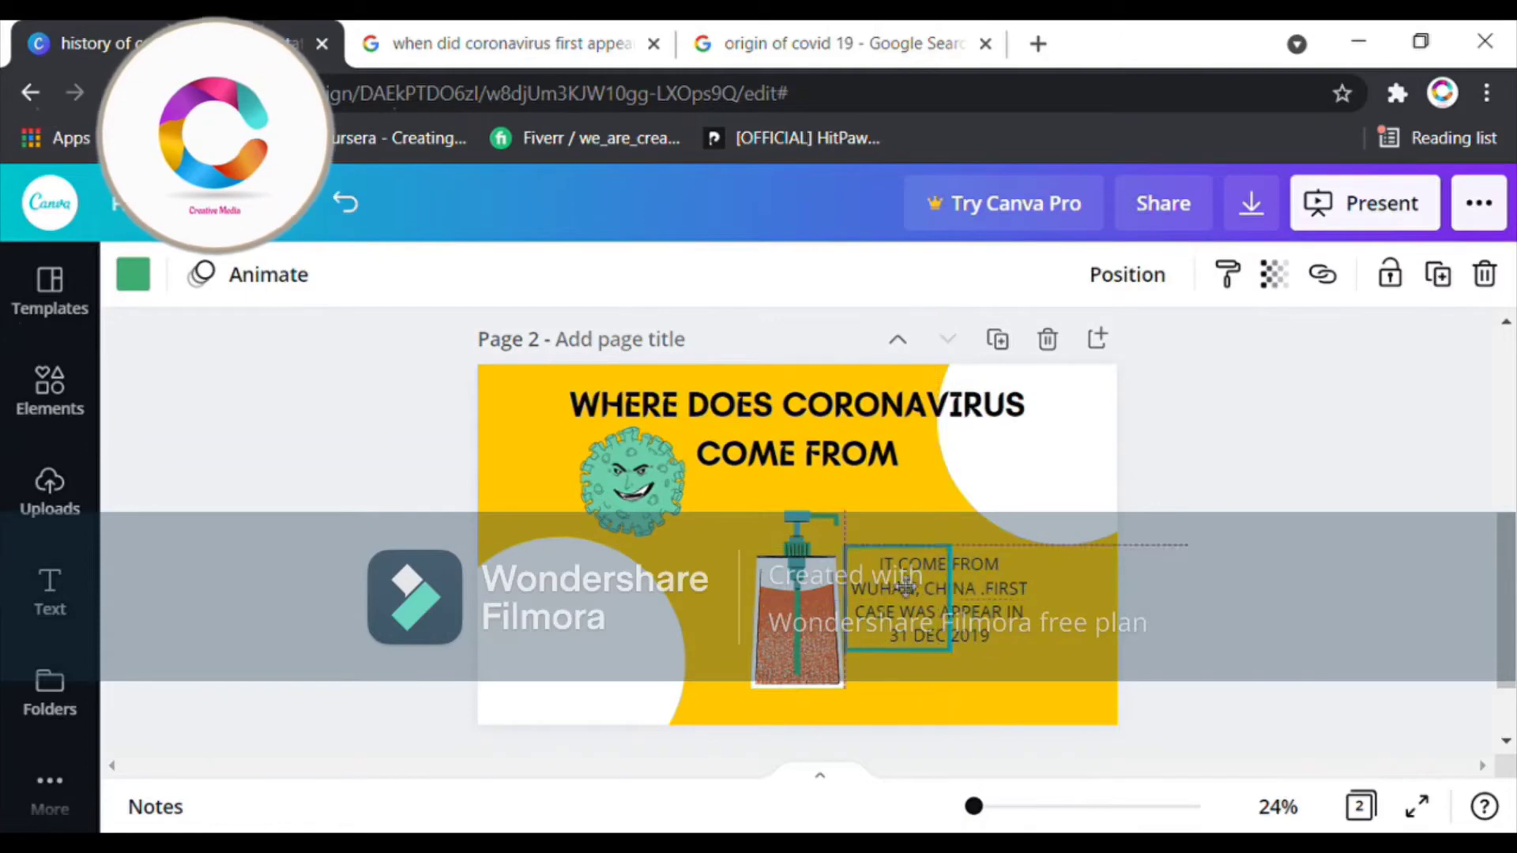
{"action": "left_click_drag", "start_coordinate": [912, 659], "coordinate": [912, 664]}
{"action": "left_click_drag", "start_coordinate": [952, 602], "coordinate": [1061, 635]}
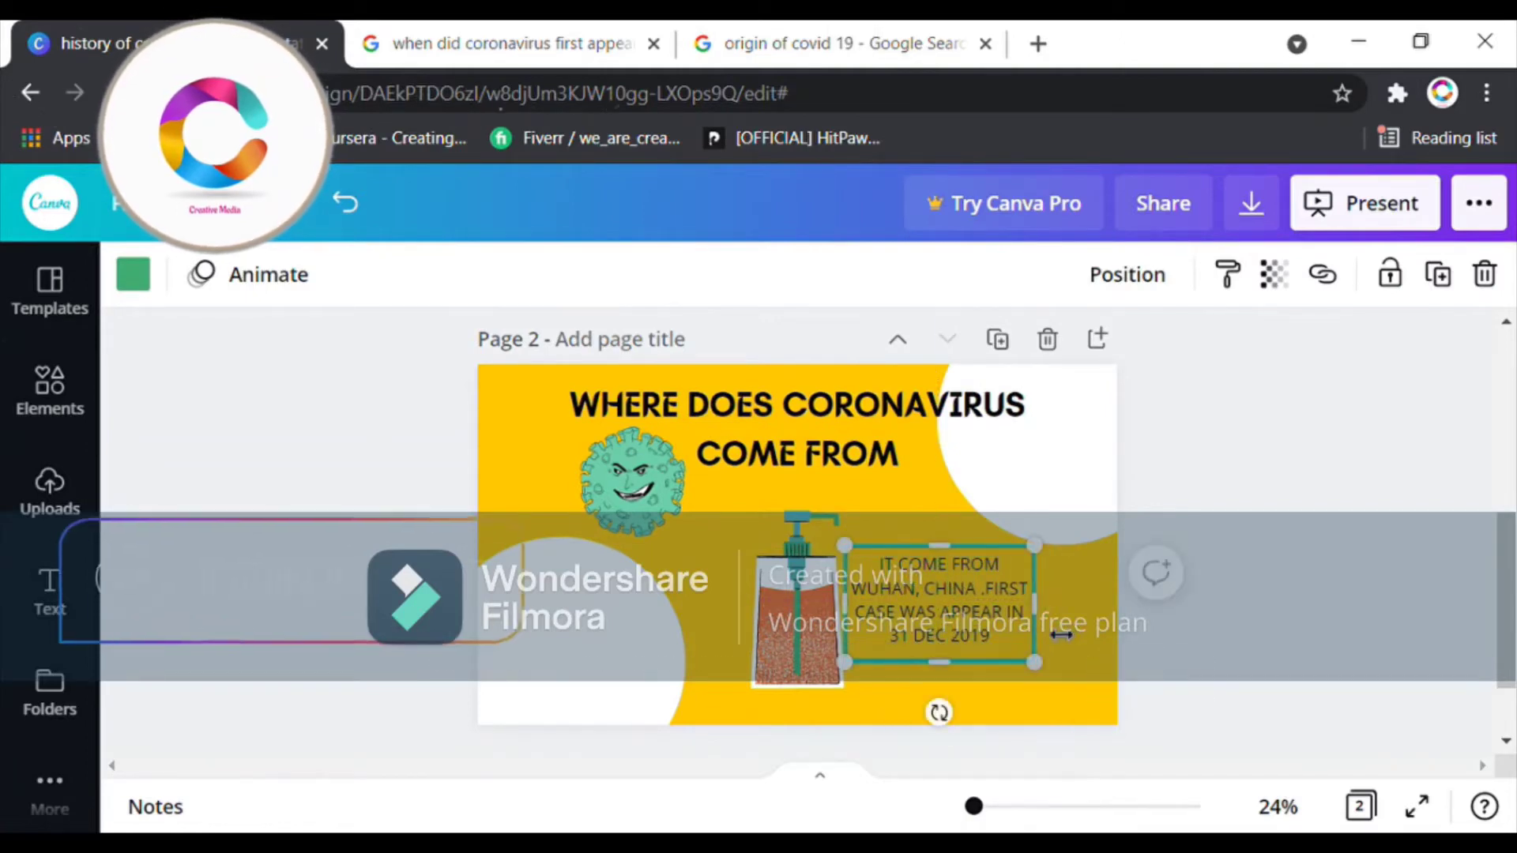
Change the frame around the Wuhan text to white
{"action": "left_click", "coordinate": [133, 274]}
{"action": "left_click", "coordinate": [247, 735]}
{"action": "left_click", "coordinate": [613, 687]}
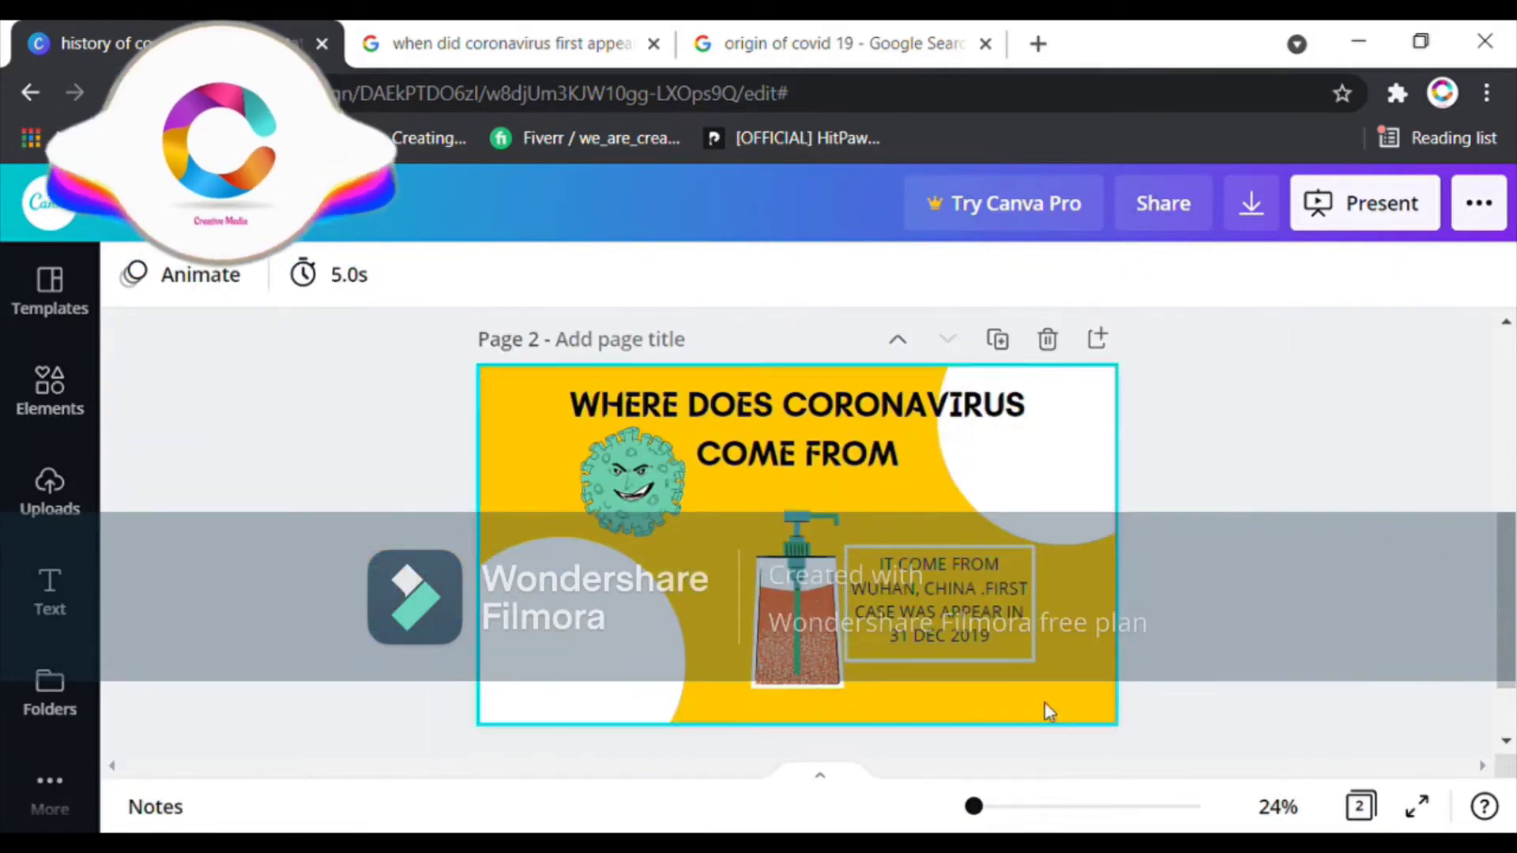
Add a circle shape, shrink it and place it in the bottom-left corner of page 2 over the white circle
{"action": "left_click", "coordinate": [75, 407]}
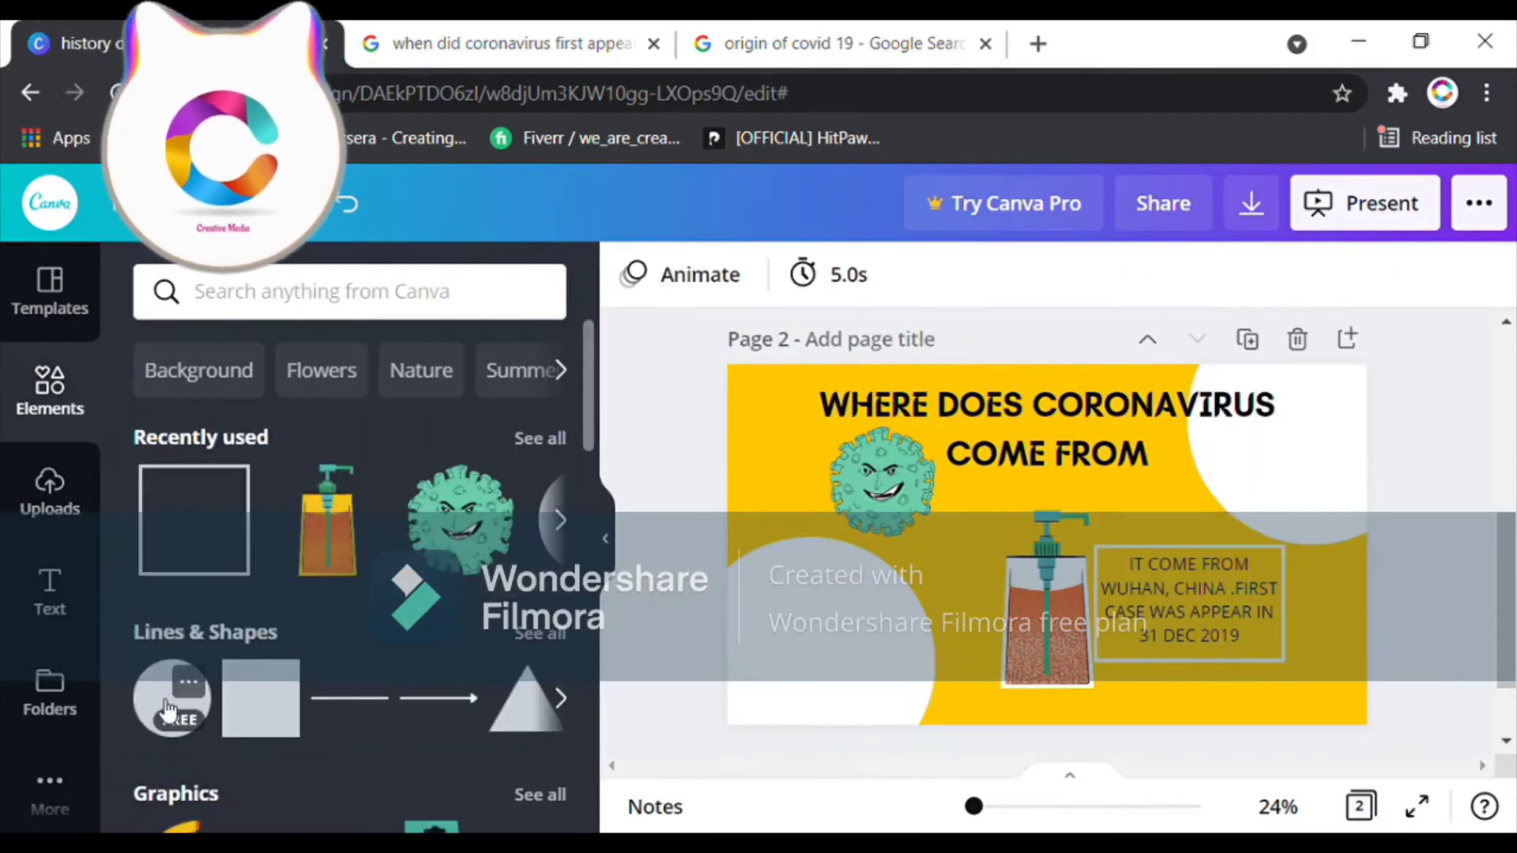
{"action": "left_click", "coordinate": [168, 710]}
{"action": "left_click", "coordinate": [607, 541]}
{"action": "left_click_drag", "start_coordinate": [774, 554], "coordinate": [538, 644]}
{"action": "left_click_drag", "start_coordinate": [679, 552], "coordinate": [523, 678]}
{"action": "left_click_drag", "start_coordinate": [975, 806], "coordinate": [980, 806]}
{"action": "scroll", "coordinate": [1448, 672], "scroll_direction": "down", "scroll_amount": 3}
{"action": "left_click", "coordinate": [974, 743]}
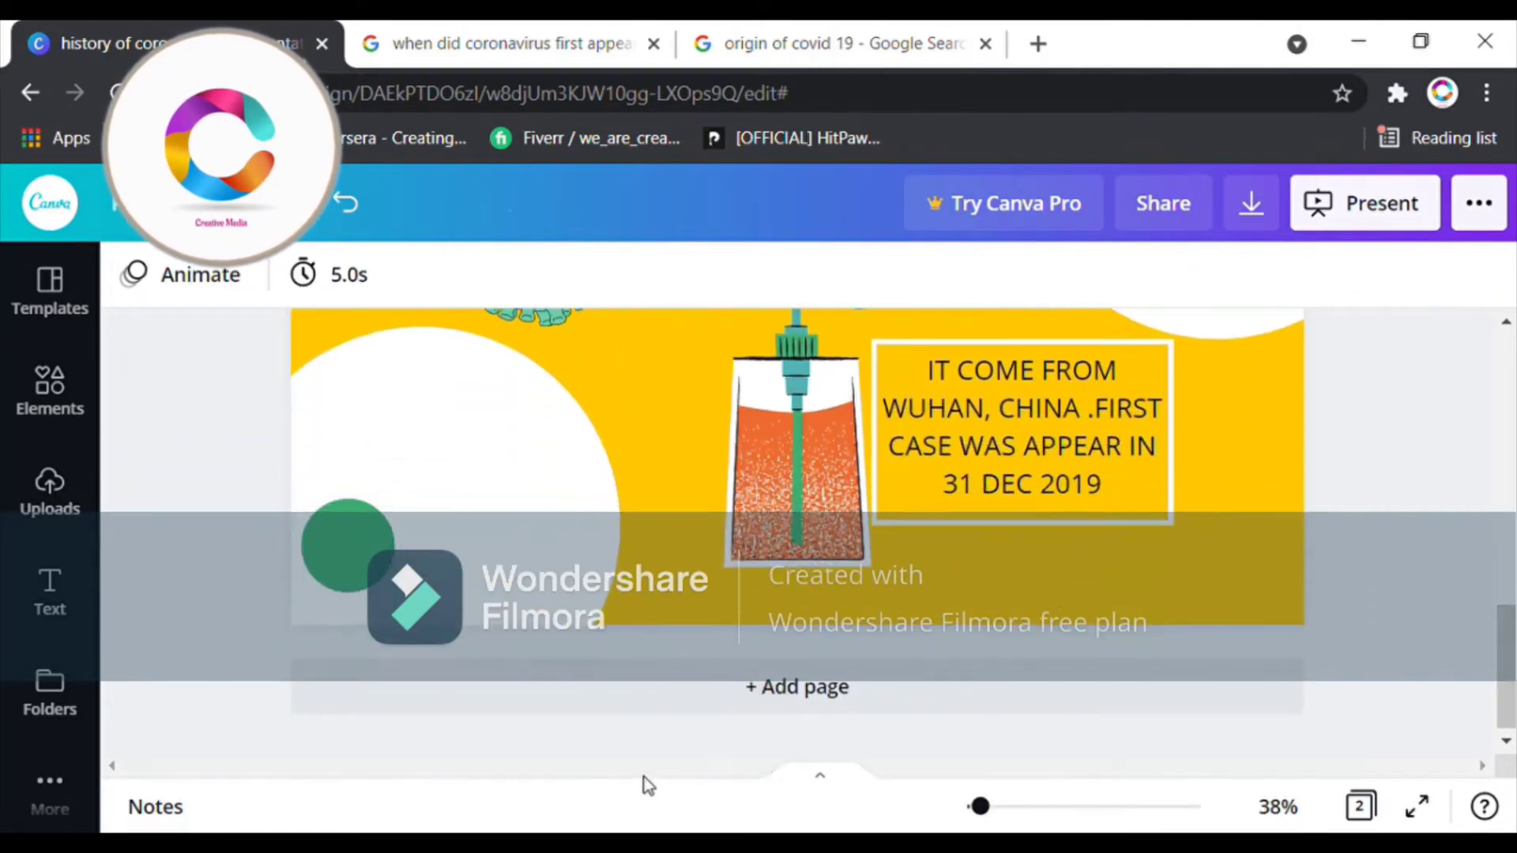
{"action": "left_click_drag", "start_coordinate": [344, 553], "coordinate": [351, 593]}
{"action": "left_click", "coordinate": [276, 514]}
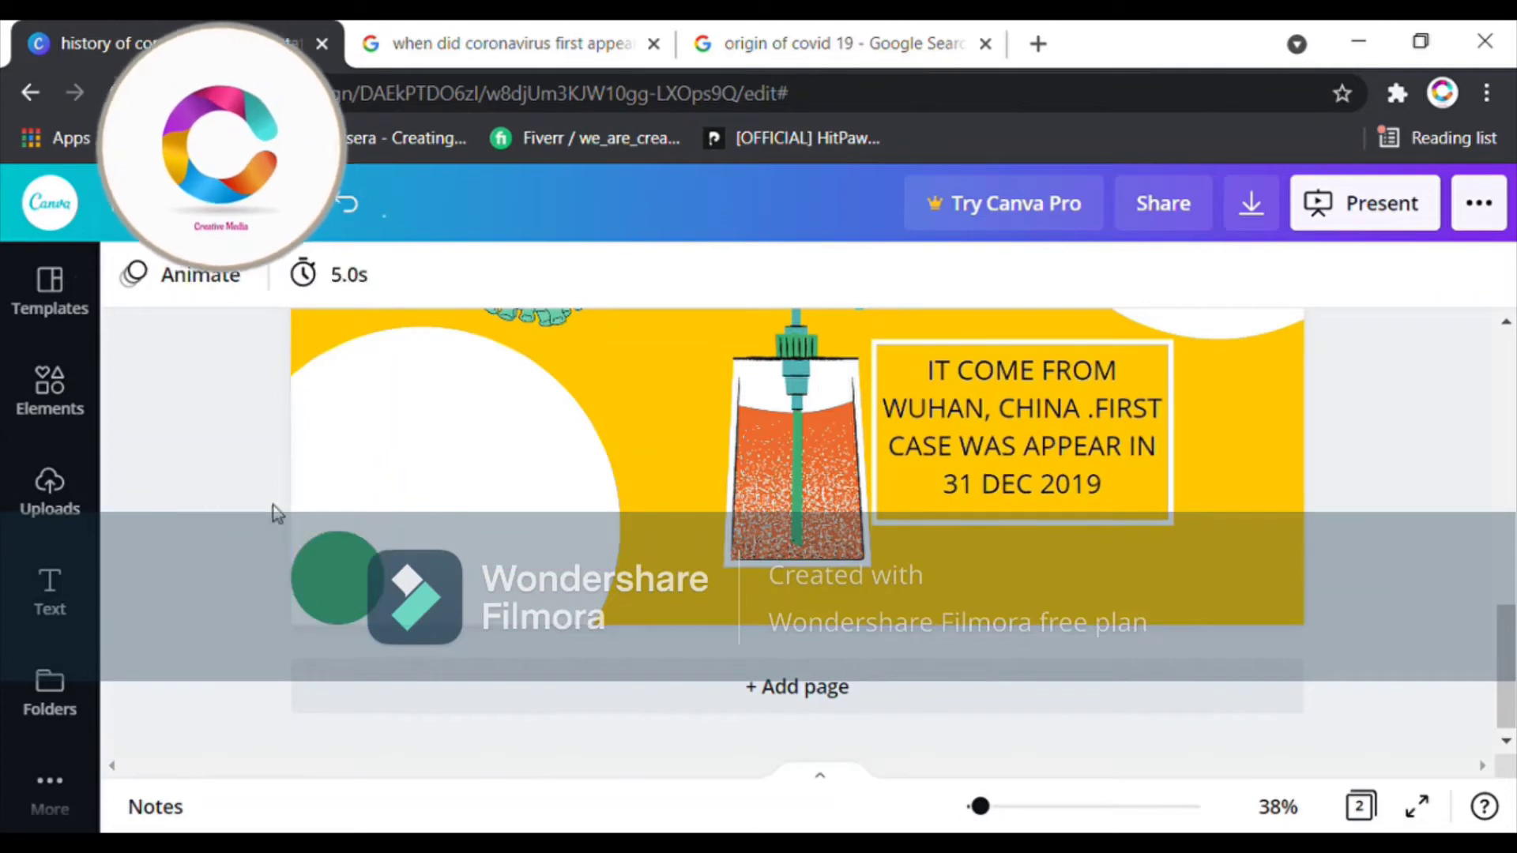
Recolour the small corner circle with the yellow from the document colours
{"action": "left_click", "coordinate": [336, 577]}
{"action": "left_click", "coordinate": [130, 272]}
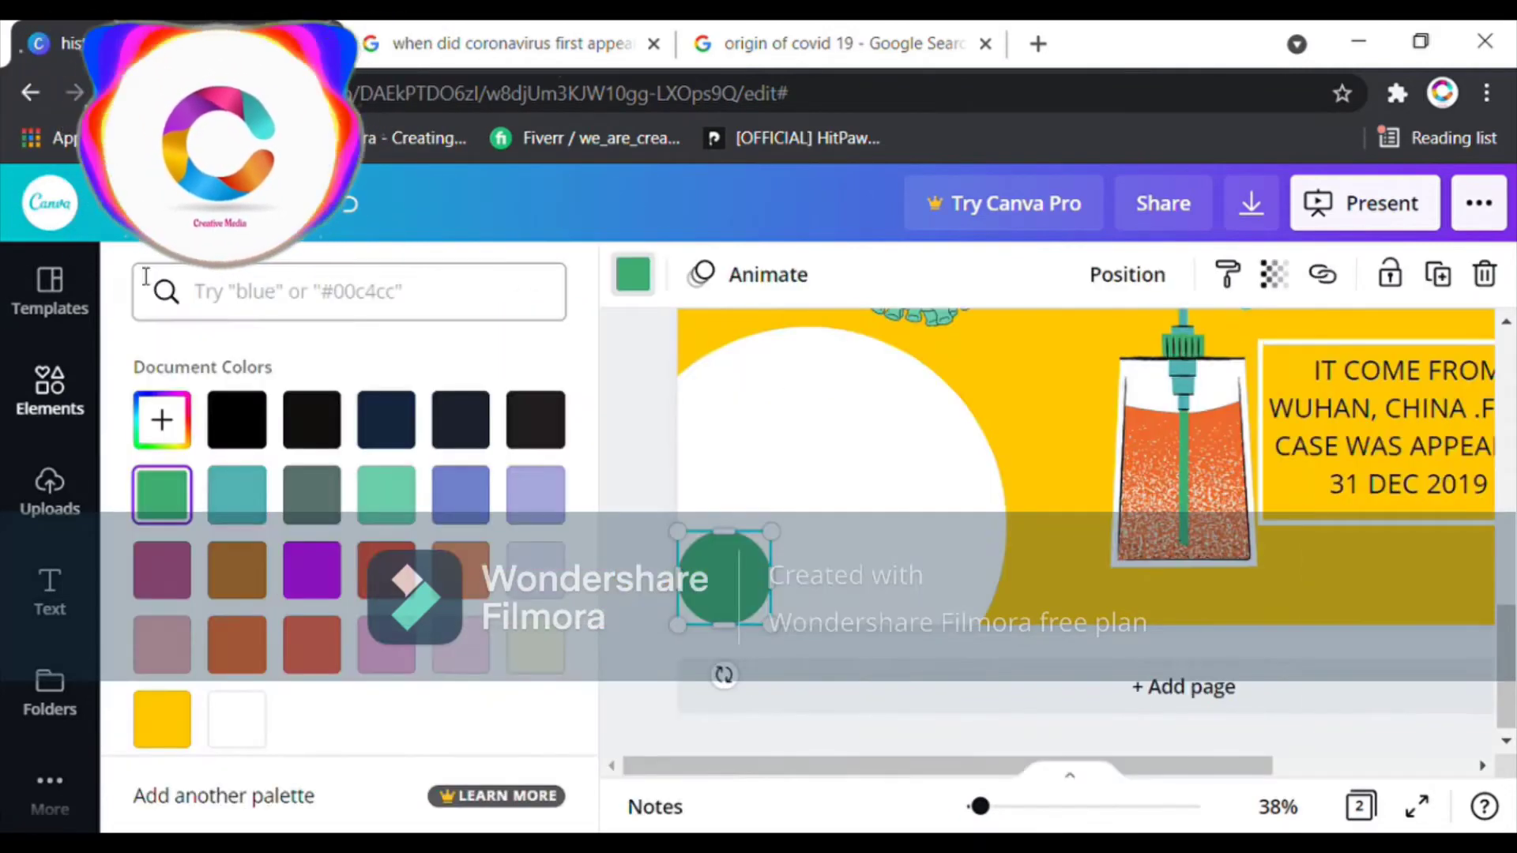
{"action": "left_click", "coordinate": [166, 717]}
{"action": "left_click", "coordinate": [581, 644]}
{"action": "left_click", "coordinate": [1314, 752]}
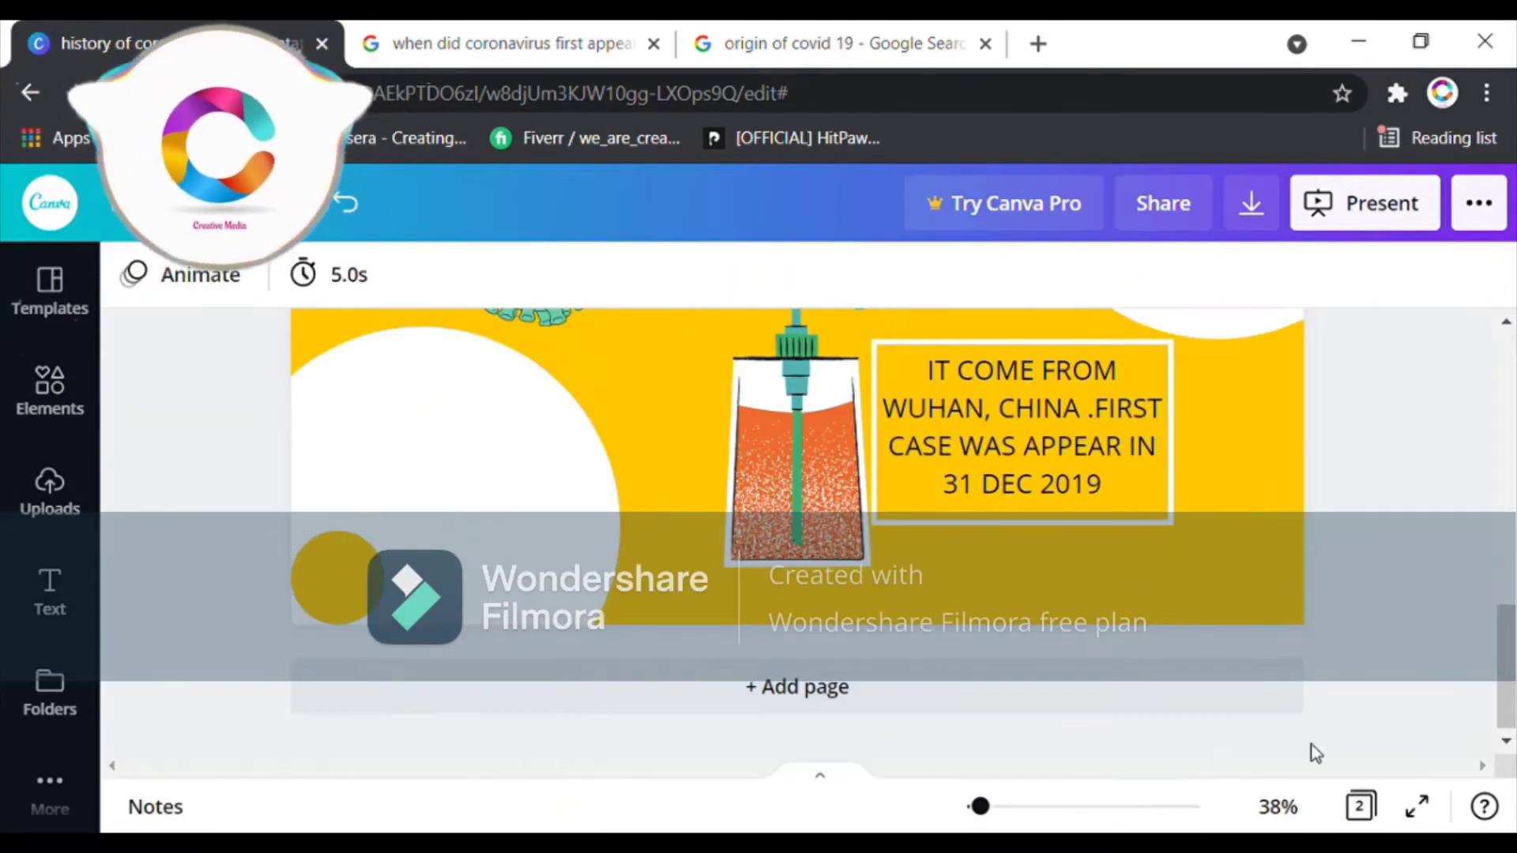
Add a heading reading "1" and centre it on the small yellow circle
{"action": "left_click", "coordinate": [49, 589]}
{"action": "left_click", "coordinate": [240, 436]}
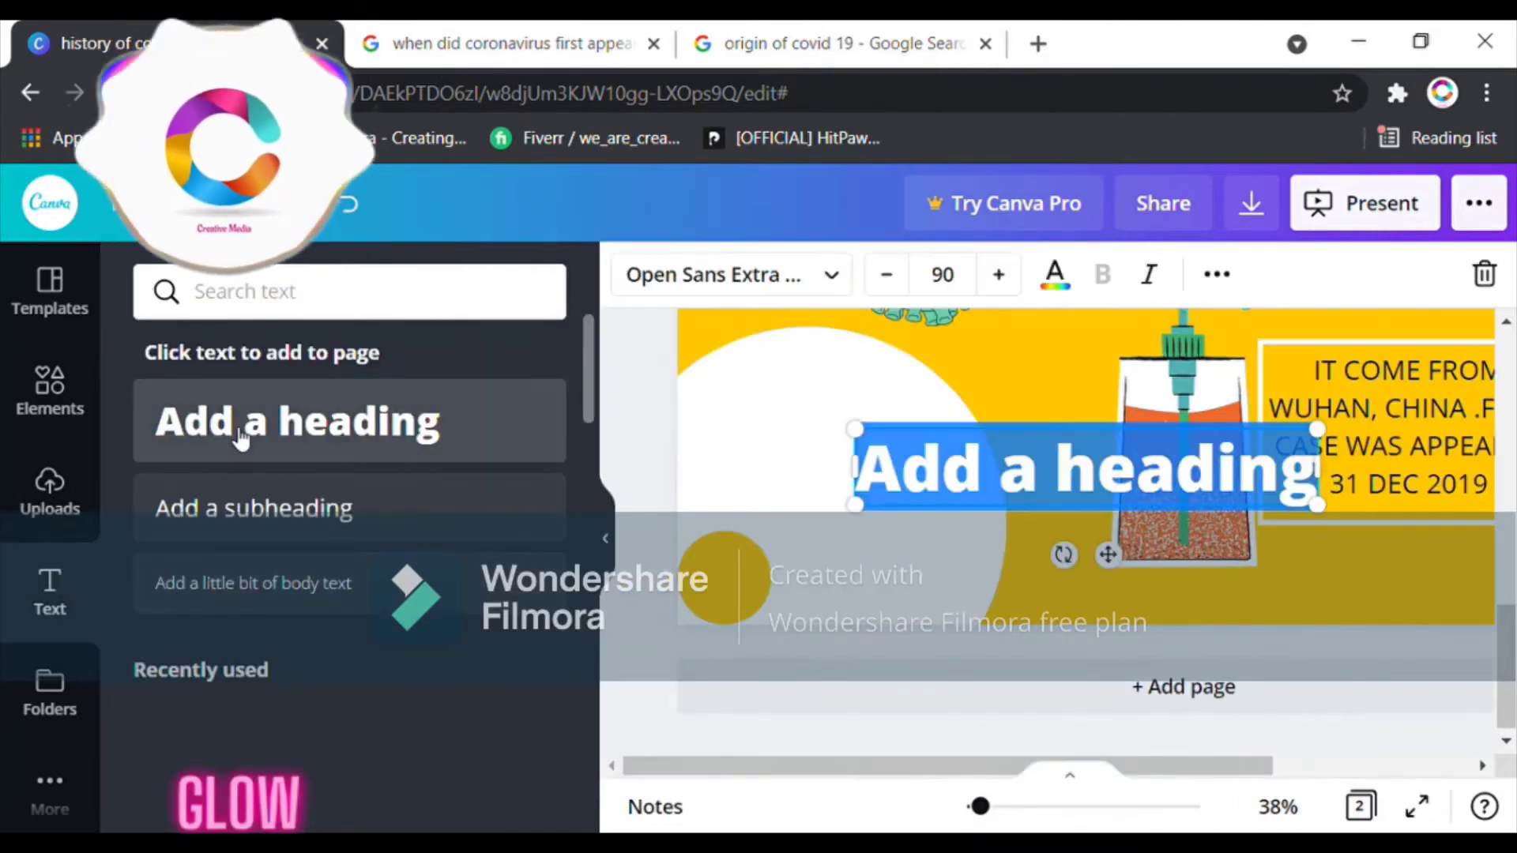
{"action": "key", "text": "BackSpace"}
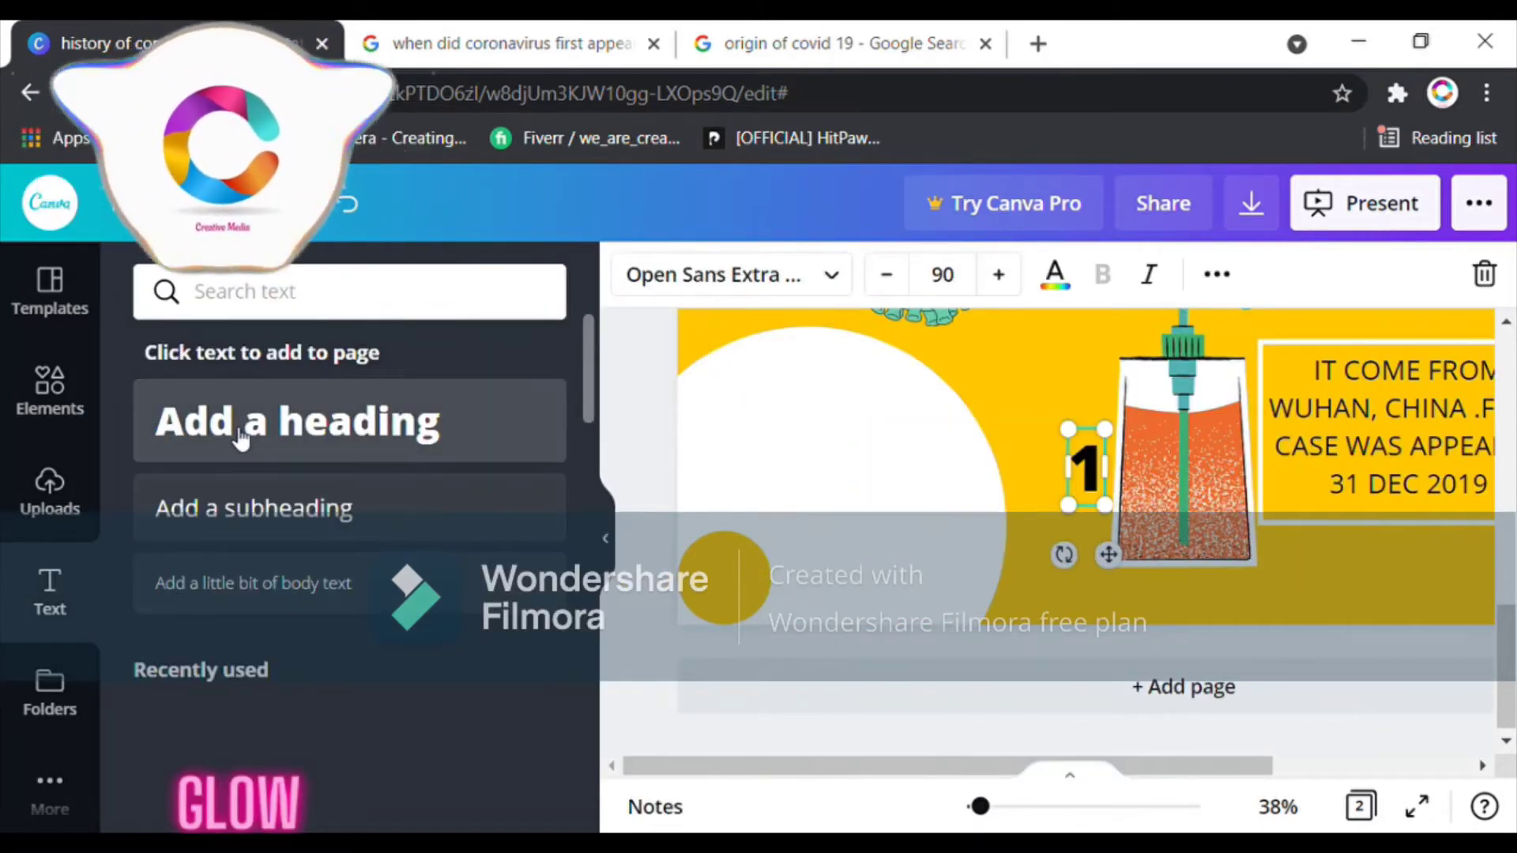
{"action": "left_click", "coordinate": [657, 439]}
{"action": "left_click", "coordinate": [605, 538]}
{"action": "left_click", "coordinate": [681, 481]}
{"action": "left_click_drag", "start_coordinate": [681, 480], "coordinate": [320, 597]}
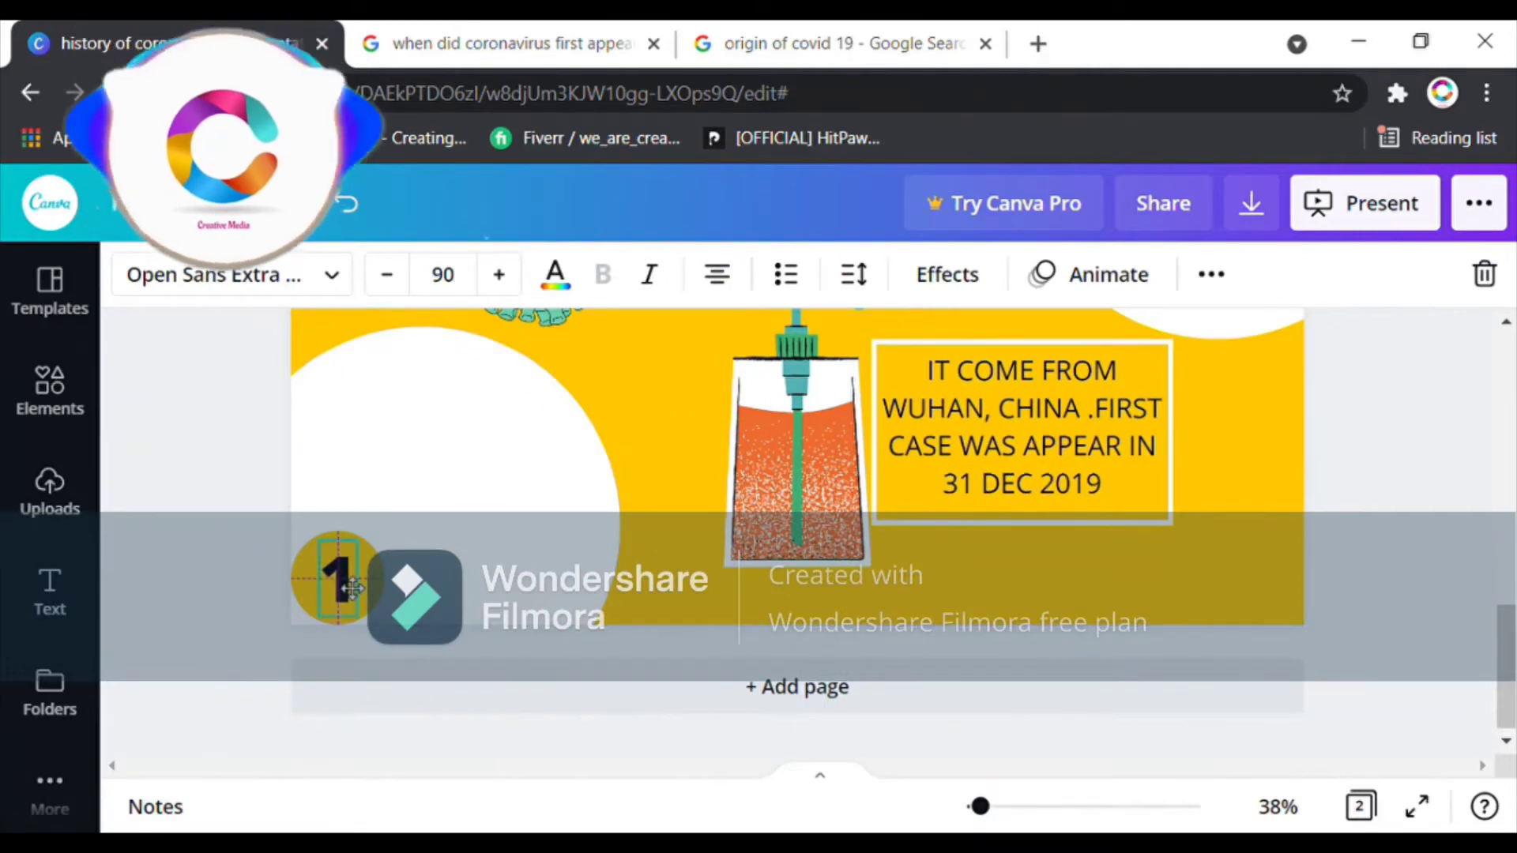
{"action": "left_click", "coordinate": [251, 490]}
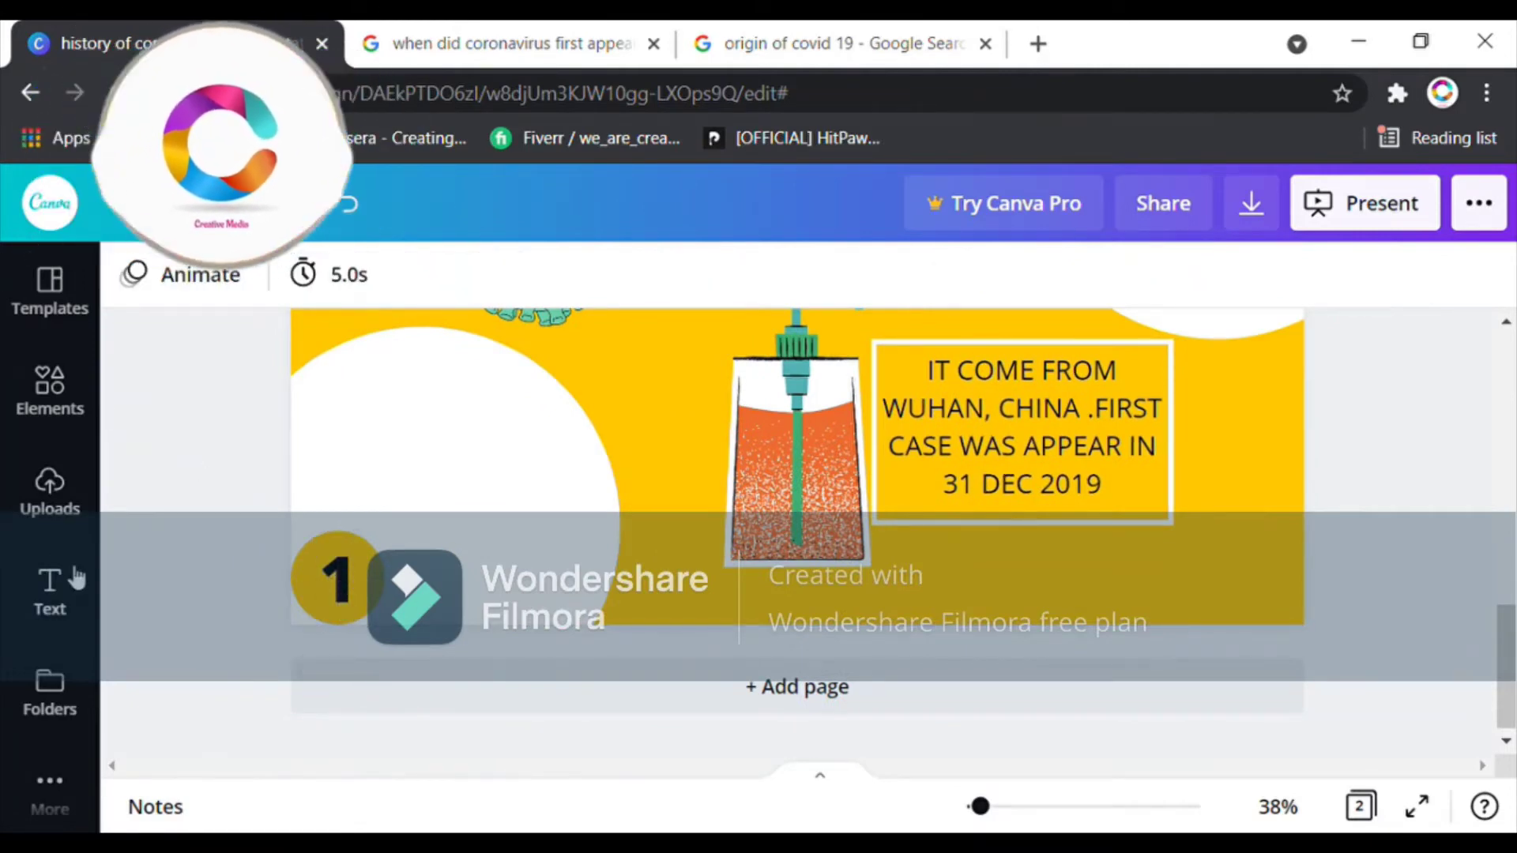
Add another heading to page 2 reading "Page"
{"action": "left_click", "coordinate": [50, 584]}
{"action": "left_click", "coordinate": [298, 440]}
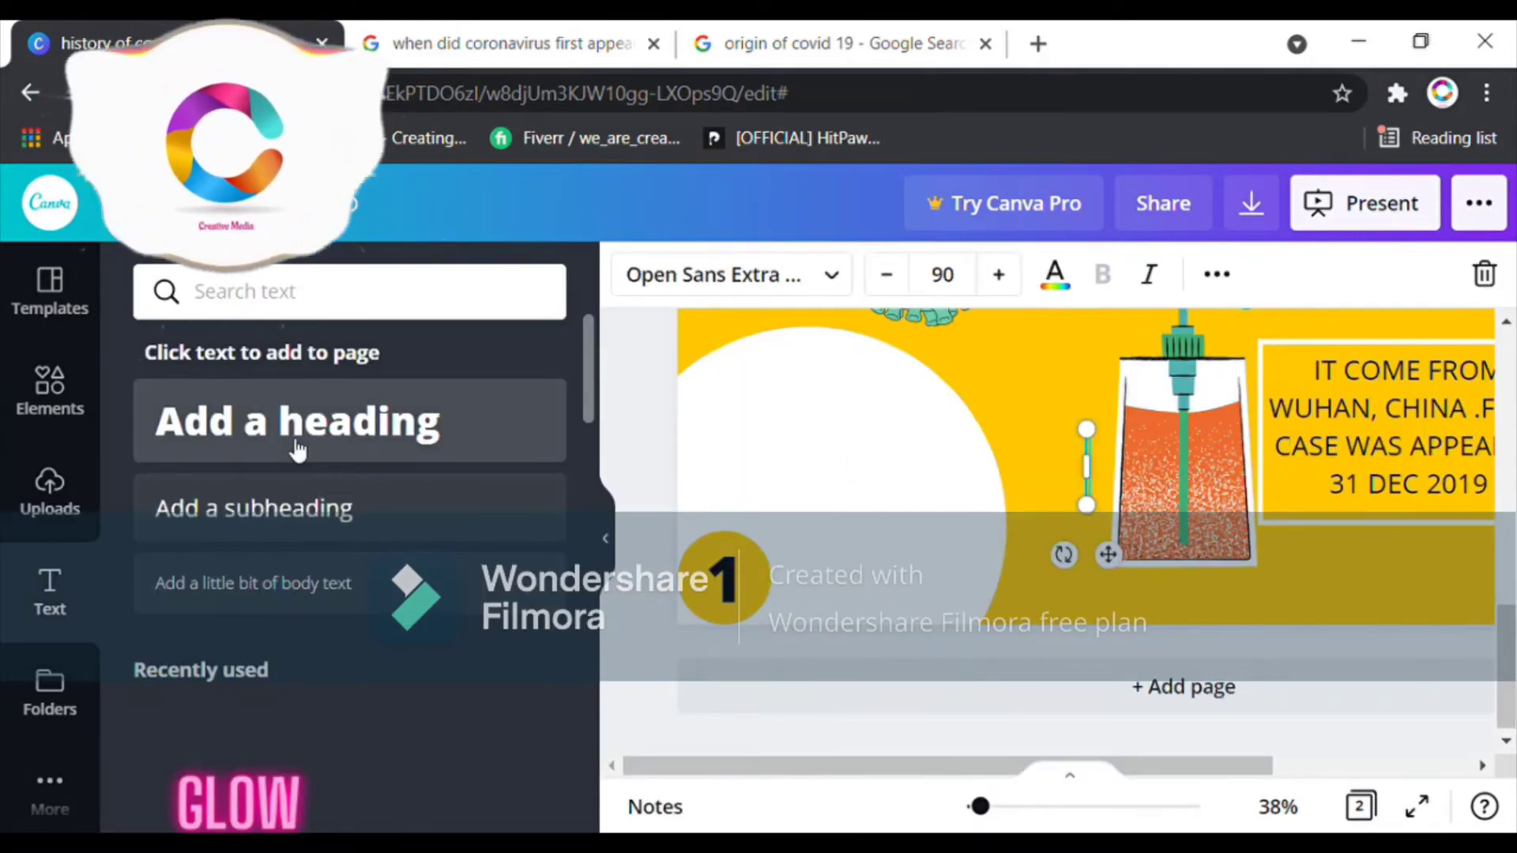
{"action": "type", "text": "Pge"}
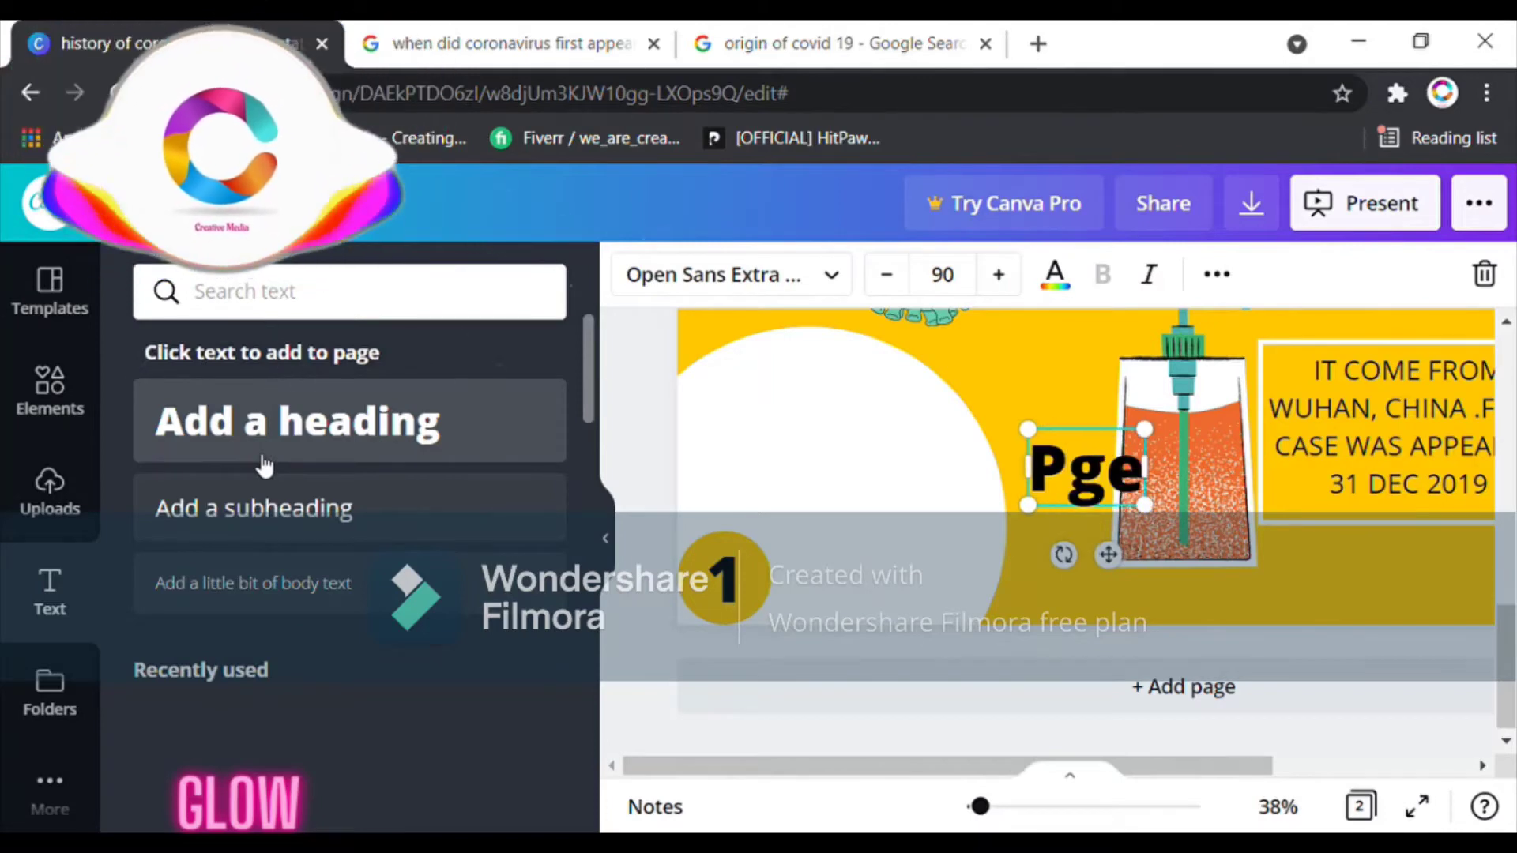
{"action": "type", "text": "ge"}
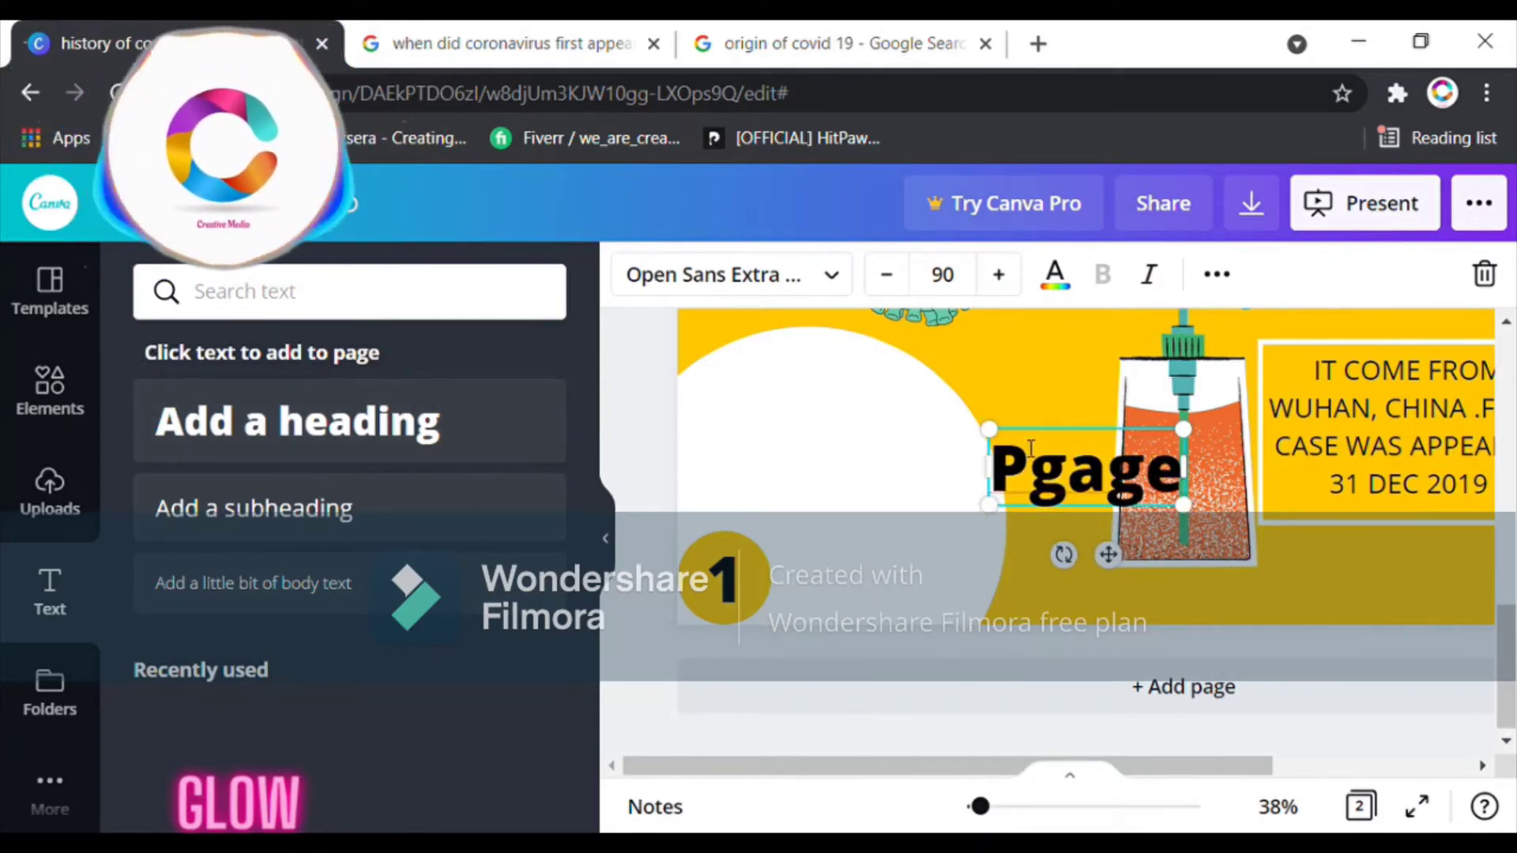
{"action": "key", "text": "BackSpace"}
{"action": "key", "text": "BackSpace"}
{"action": "key", "text": "BackSpace"}
{"action": "key", "text": "BackSpace"}
{"action": "type", "text": "age"}
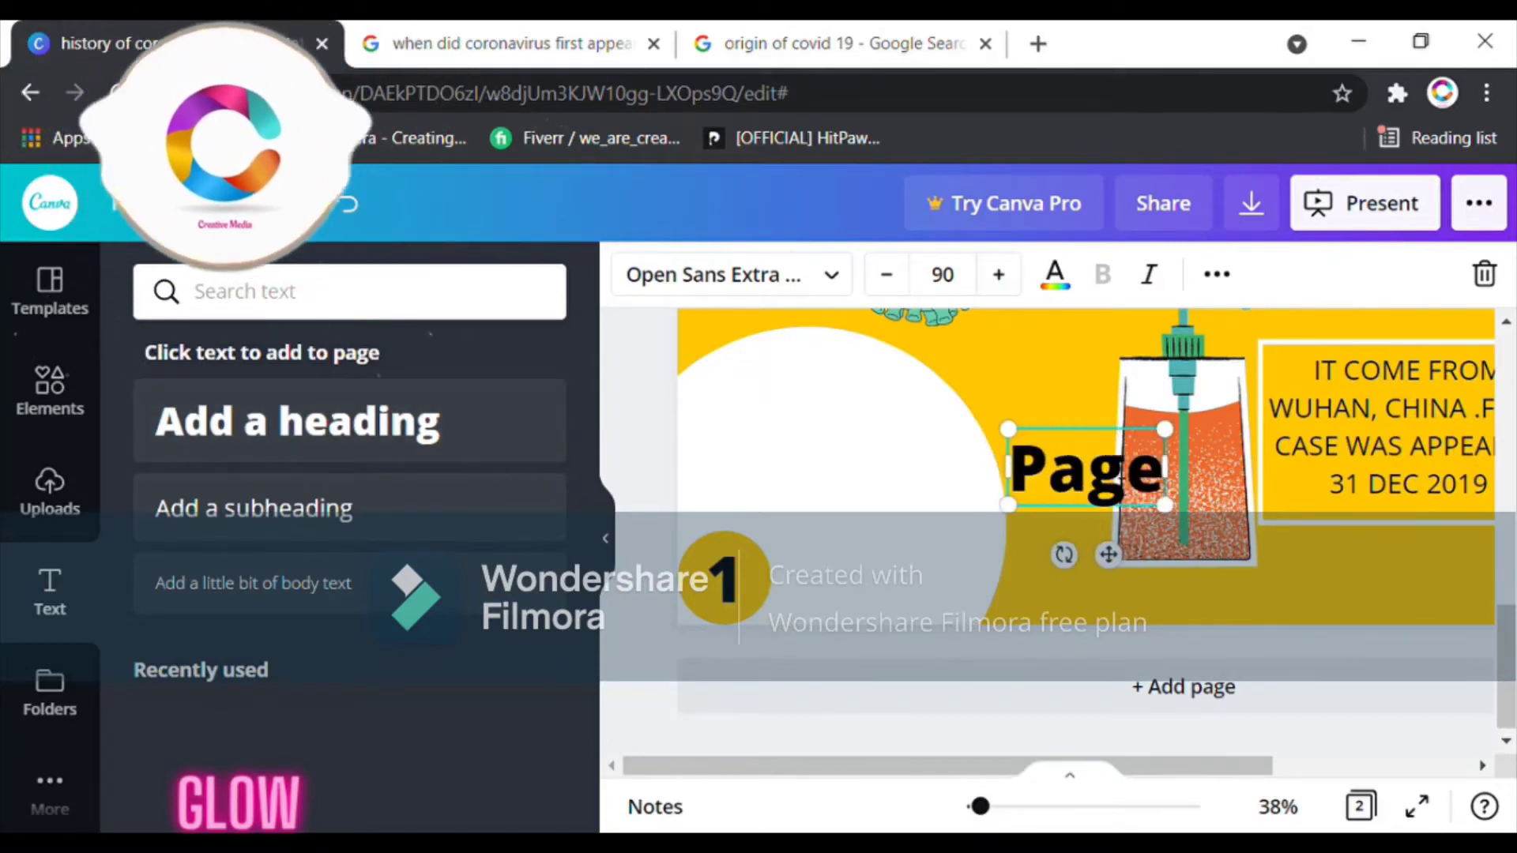
Shrink the "Page" text to size 45 and place it just right of the numbered circle
{"action": "left_click", "coordinate": [613, 543]}
{"action": "left_click_drag", "start_coordinate": [717, 553], "coordinate": [506, 668]}
{"action": "left_click_drag", "start_coordinate": [582, 557], "coordinate": [503, 593]}
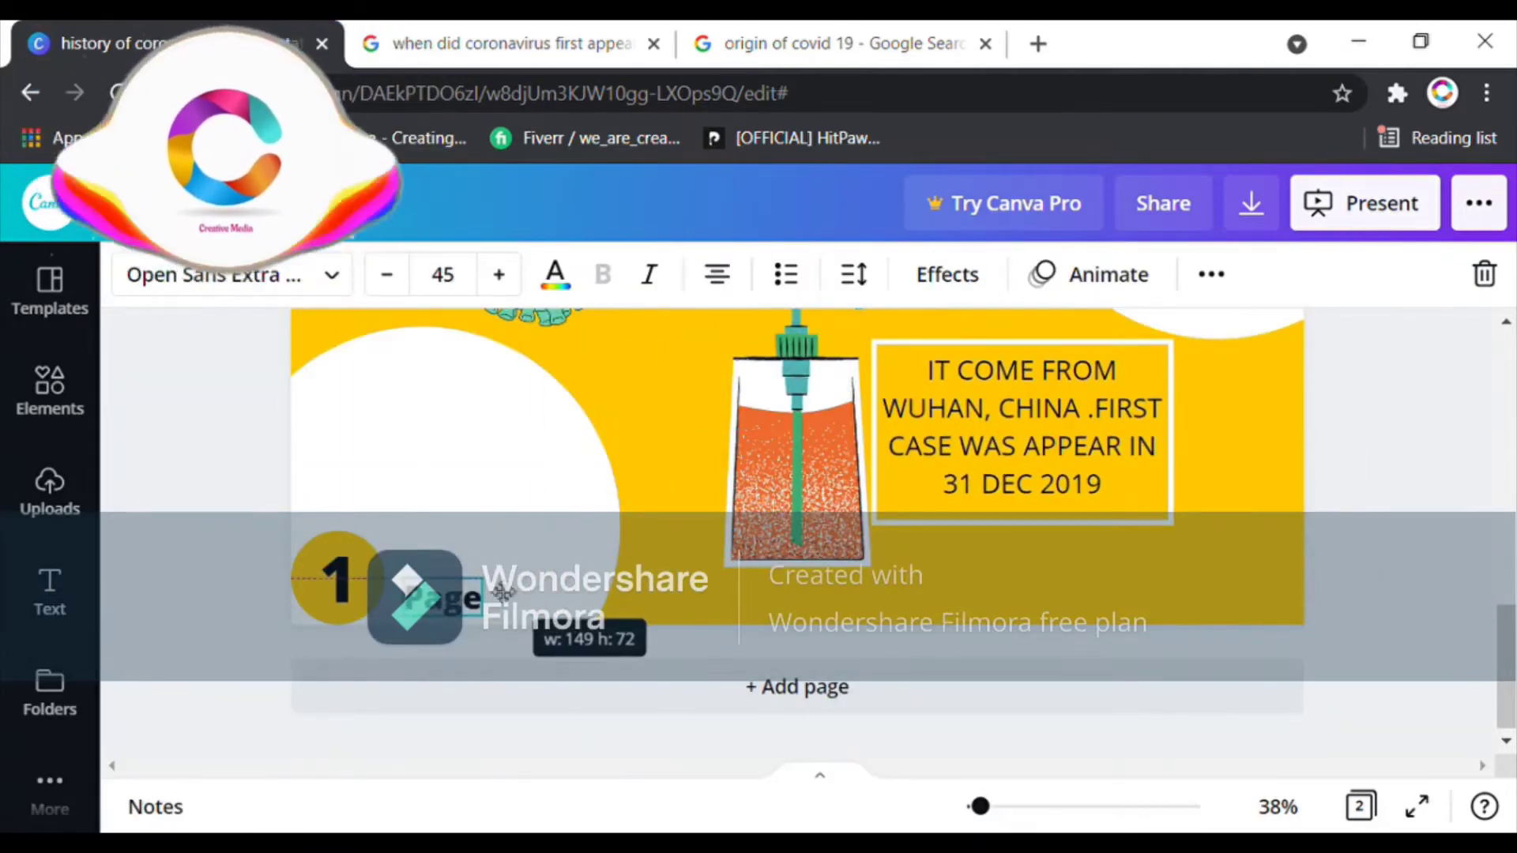
Set the "Page" text in the Norwester font, enlarge it to size 57.1 and move it closer to the numbered circle
{"action": "left_click", "coordinate": [308, 276]}
{"action": "left_click", "coordinate": [171, 294]}
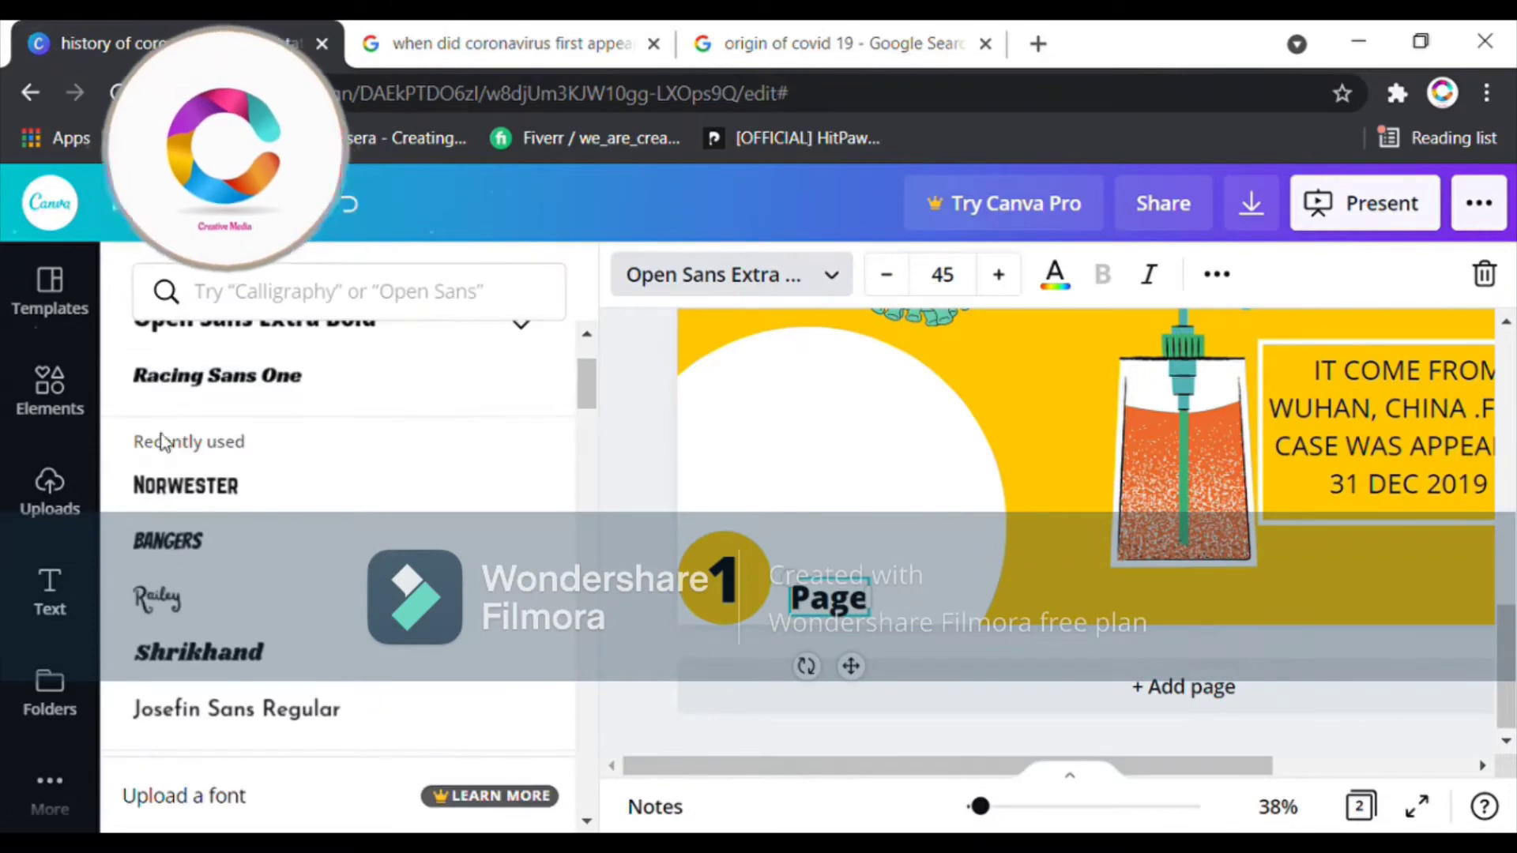
{"action": "left_click", "coordinate": [163, 484]}
{"action": "left_click", "coordinate": [638, 521]}
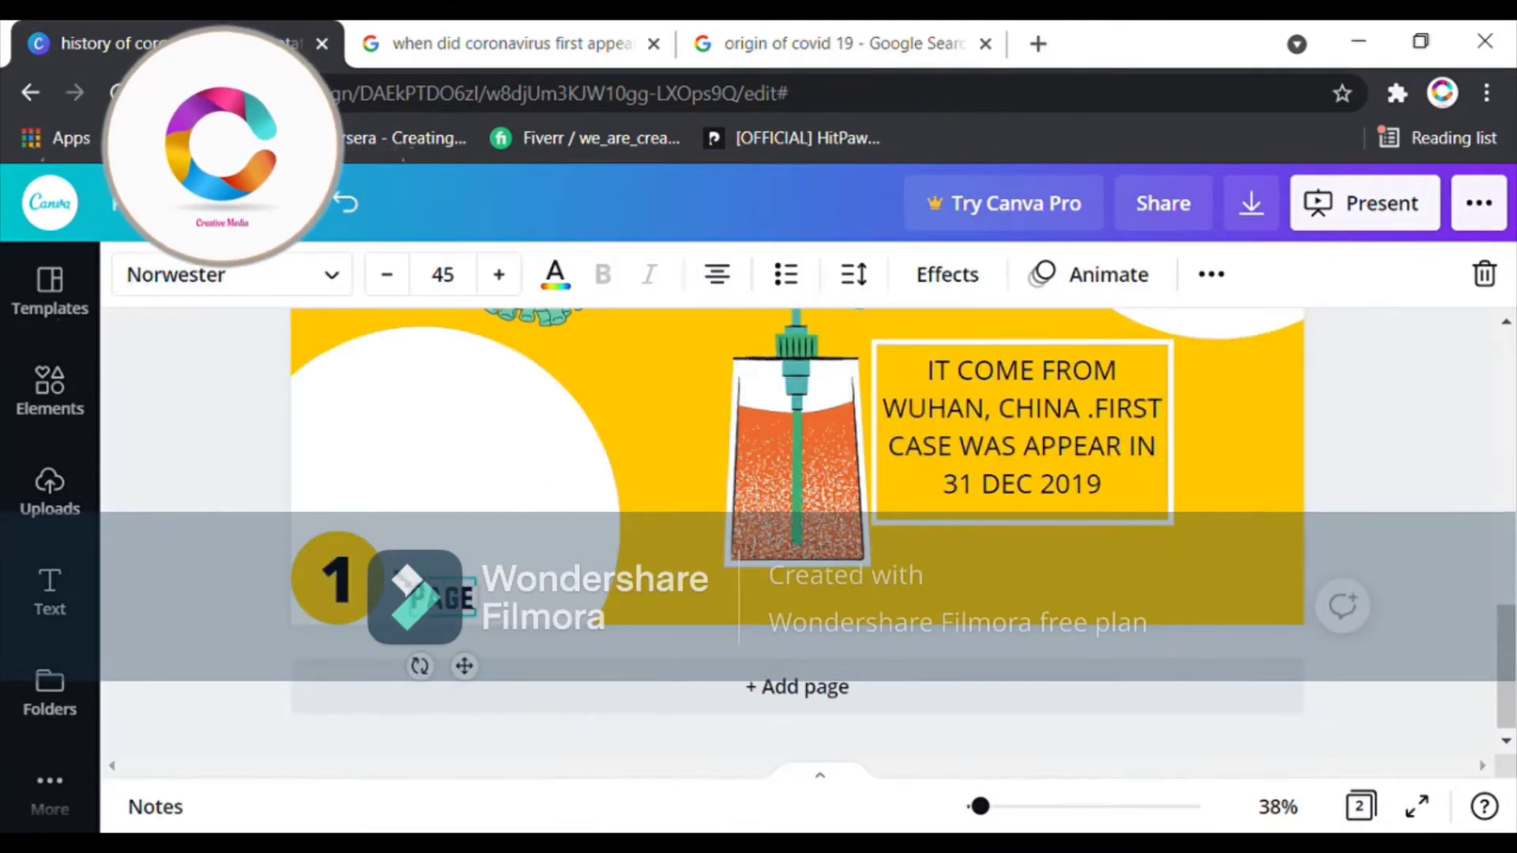
{"action": "left_click_drag", "start_coordinate": [392, 568], "coordinate": [376, 553]}
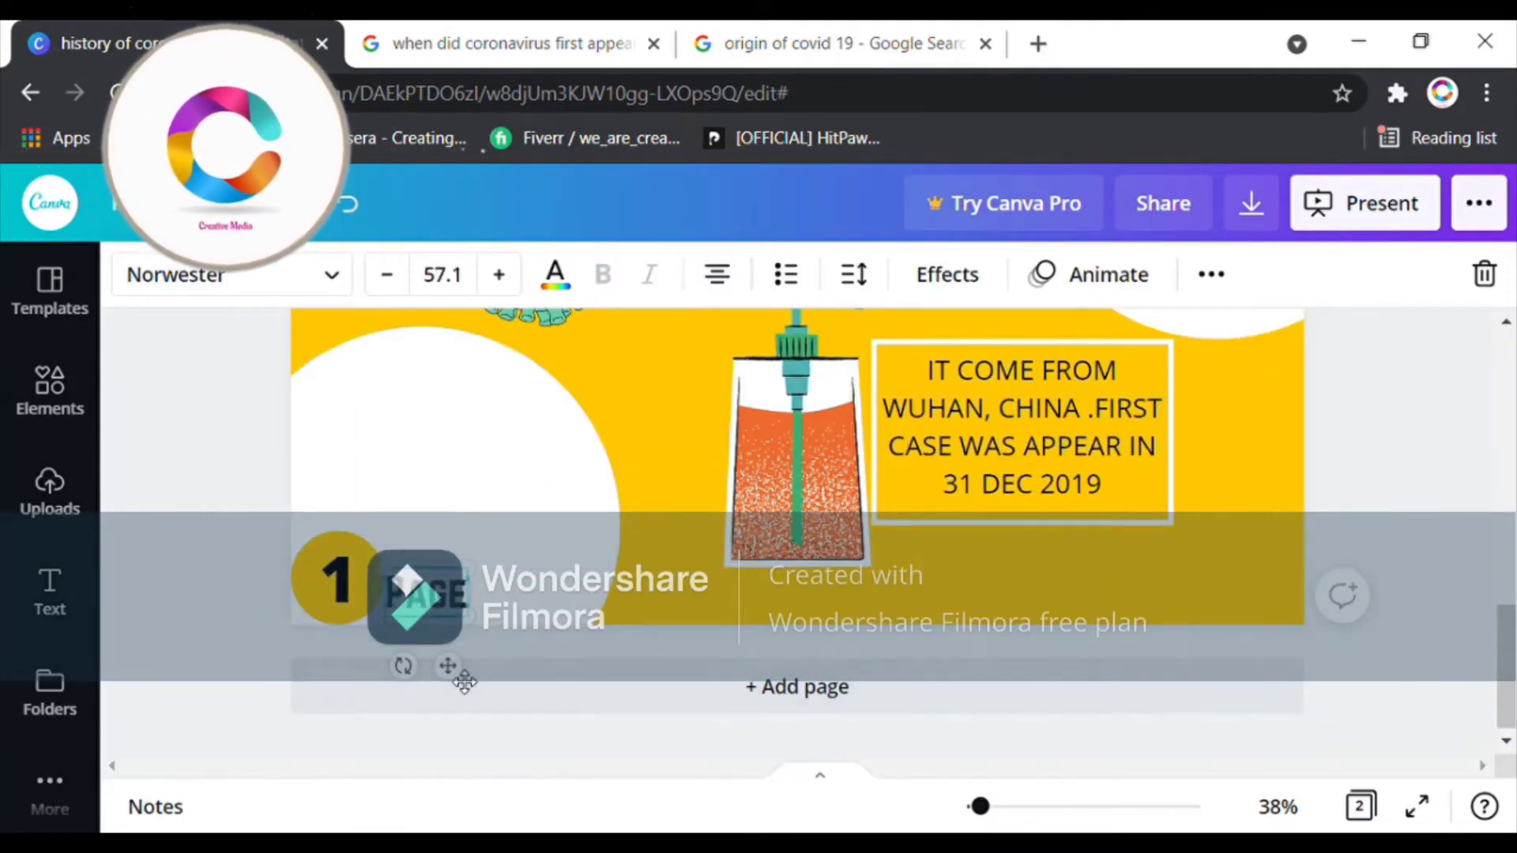
{"action": "left_click", "coordinate": [234, 512]}
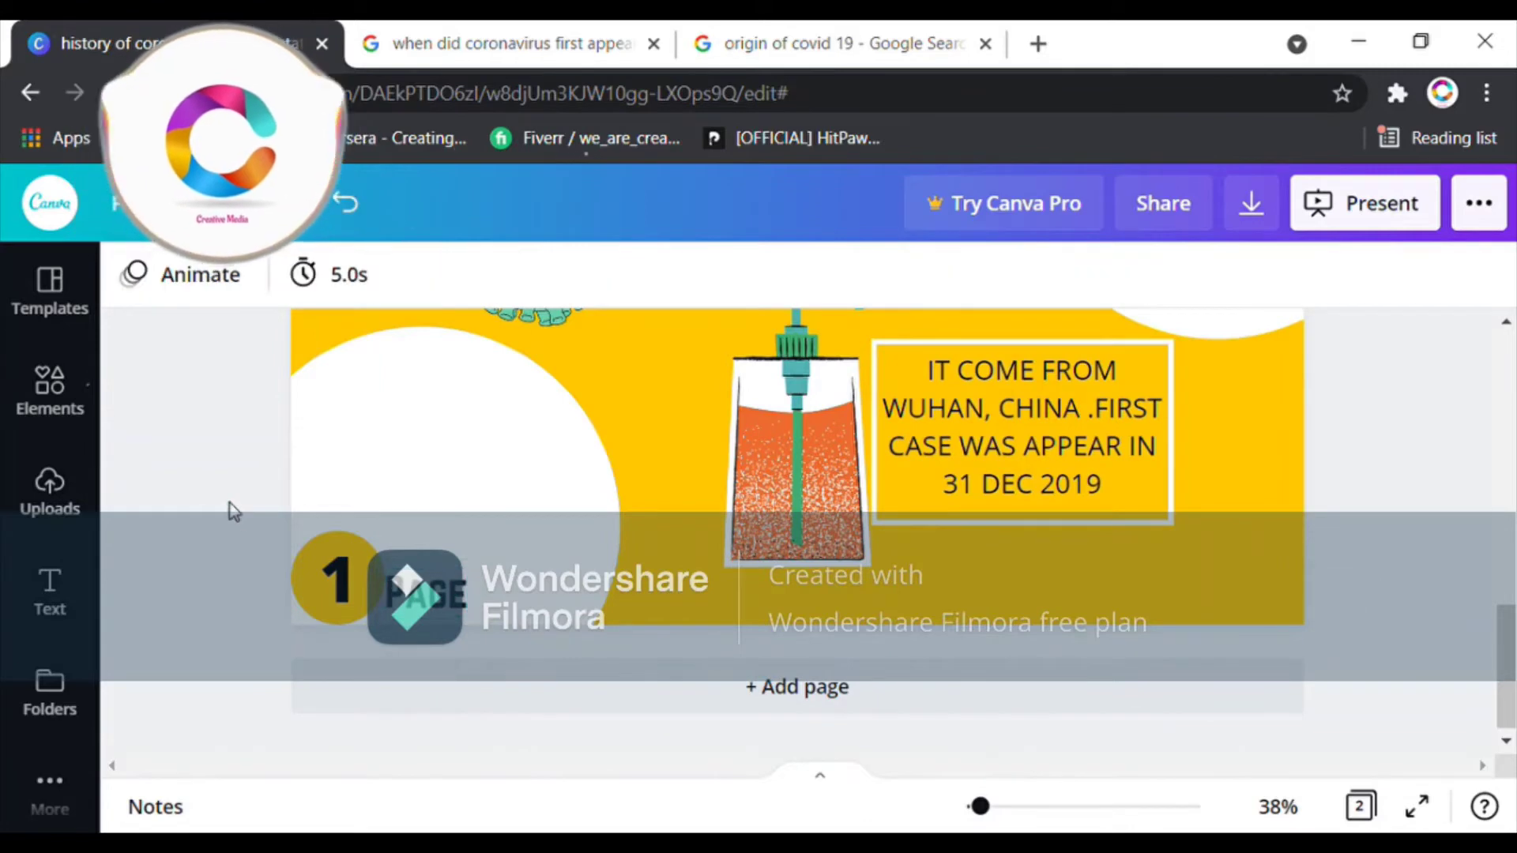
Add the shape with a rounded bottom from Lines & Shapes, shrink it and place it rotated sideways to the right of "Page"
{"action": "left_click", "coordinate": [71, 395]}
{"action": "left_click", "coordinate": [537, 631]}
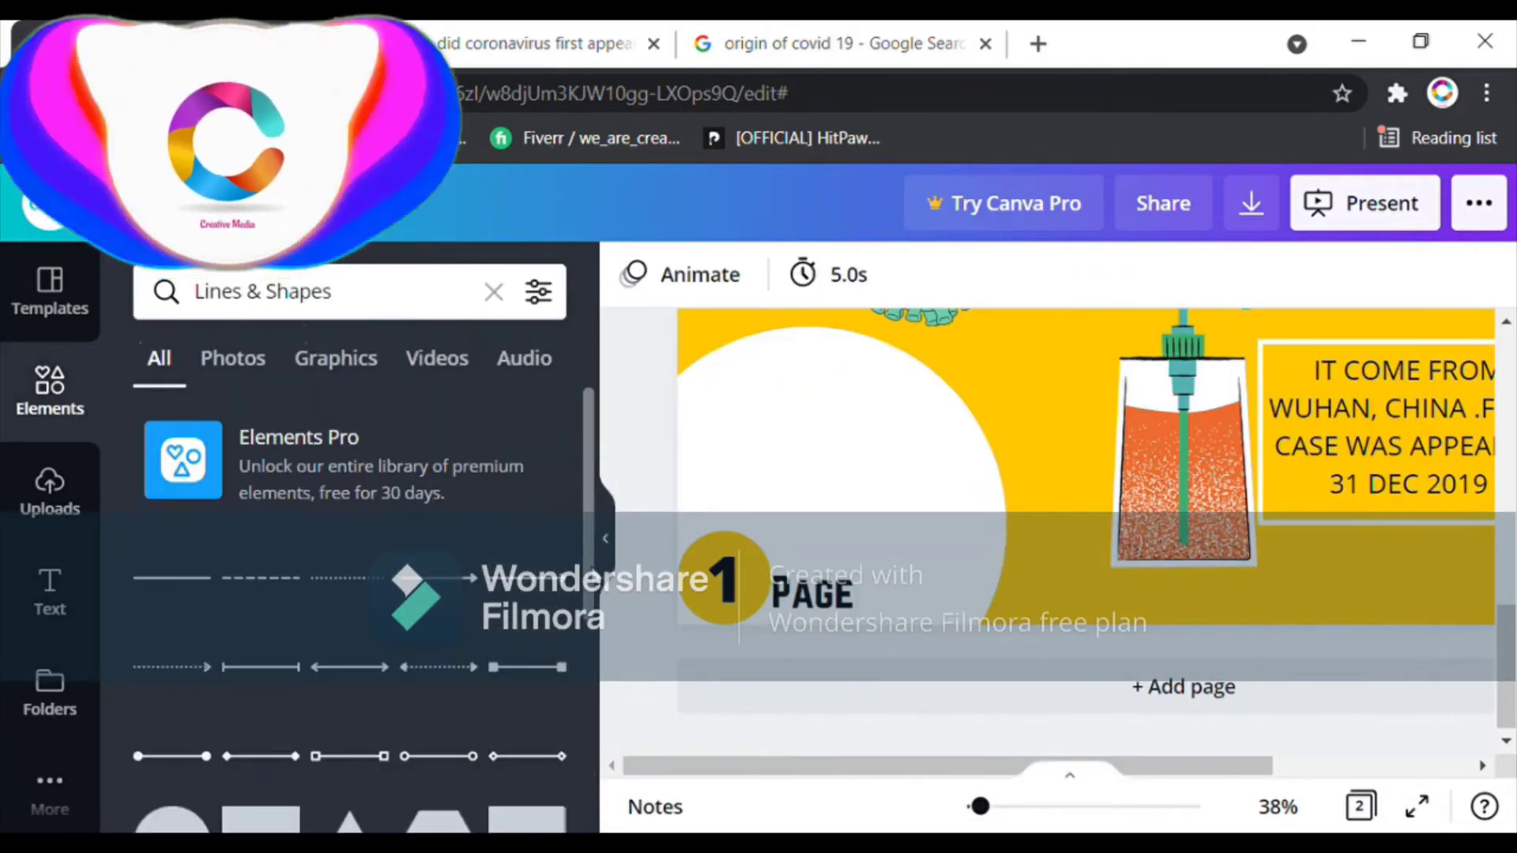
{"action": "scroll", "coordinate": [579, 730], "scroll_direction": "down", "scroll_amount": 5}
{"action": "left_click", "coordinate": [162, 692]}
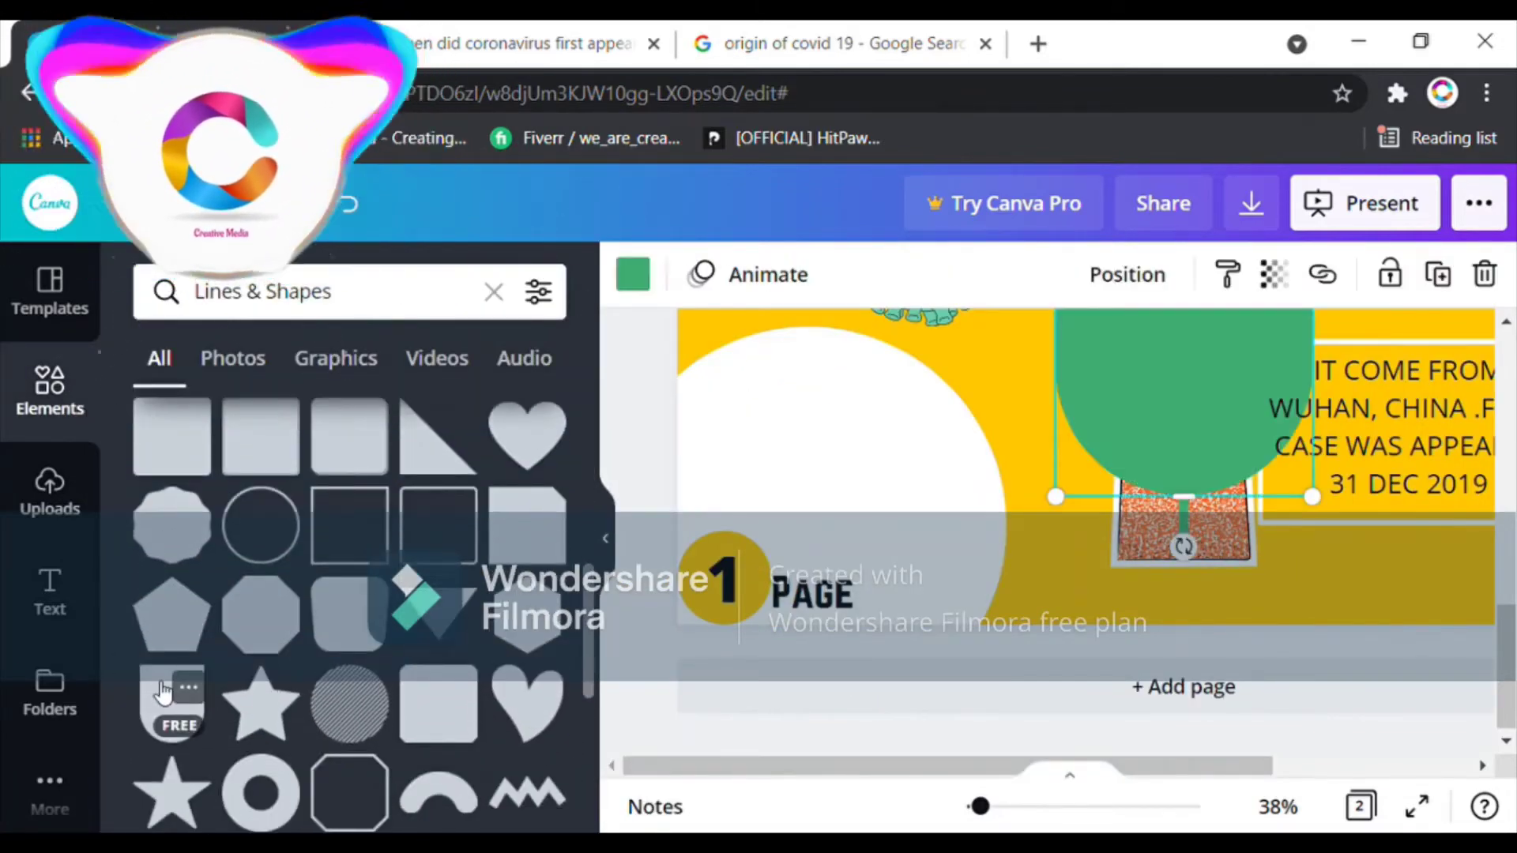
{"action": "left_click", "coordinate": [605, 539]}
{"action": "left_click_drag", "start_coordinate": [798, 416], "coordinate": [760, 537]}
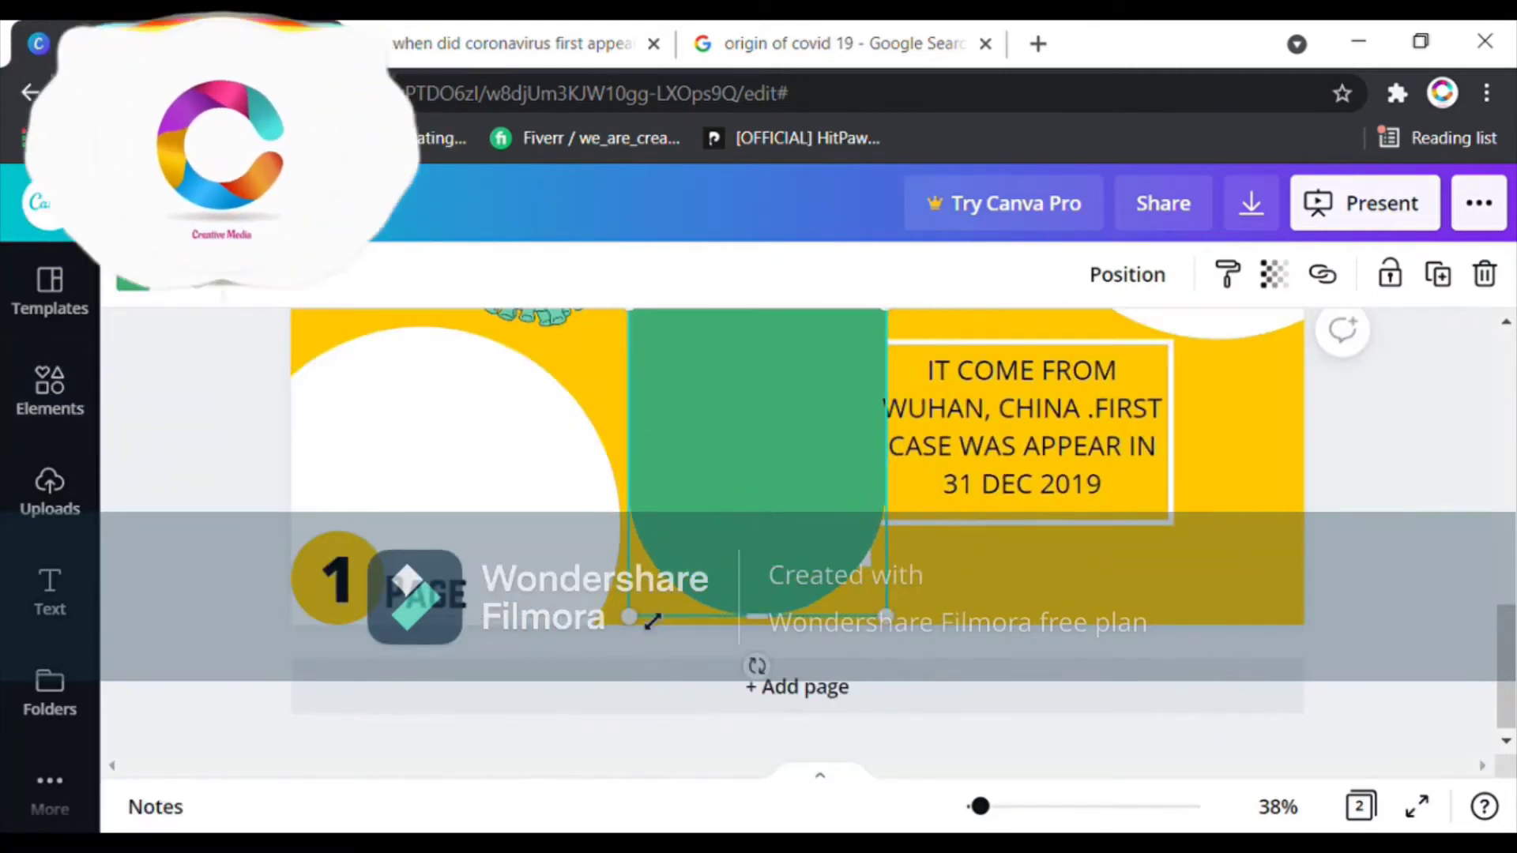
{"action": "left_click_drag", "start_coordinate": [652, 621], "coordinate": [522, 573]}
{"action": "left_click_drag", "start_coordinate": [491, 650], "coordinate": [696, 668]}
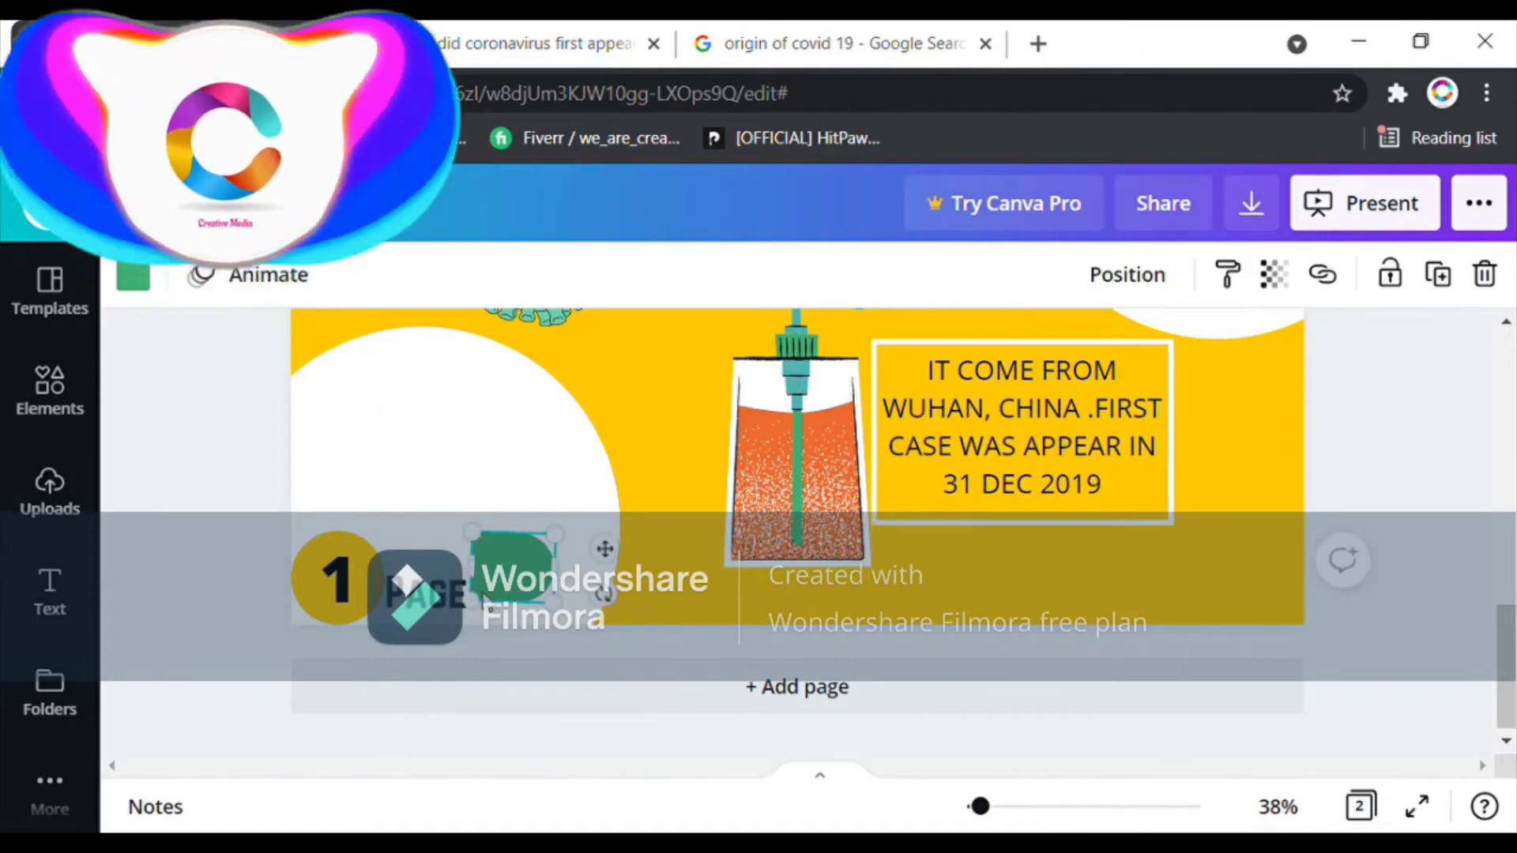
Move the green rounded shape over the "Page" text on page 2 and layer it behind the text
{"action": "left_click_drag", "start_coordinate": [606, 548], "coordinate": [532, 571]}
{"action": "left_click_drag", "start_coordinate": [376, 609], "coordinate": [383, 612]}
{"action": "left_click", "coordinate": [1138, 275]}
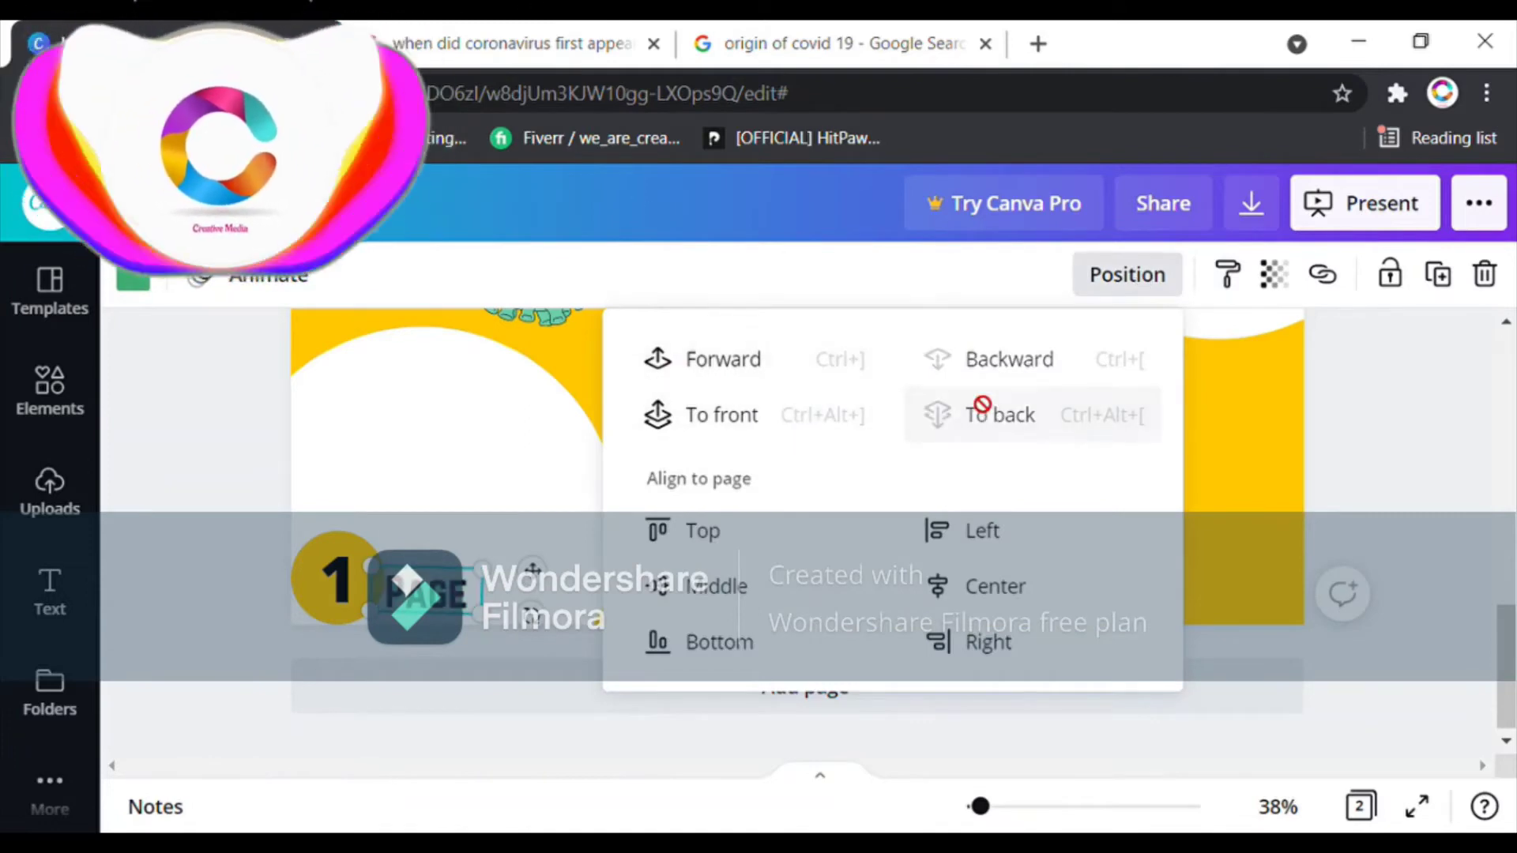
{"action": "left_click", "coordinate": [752, 358]}
{"action": "left_click", "coordinate": [506, 760]}
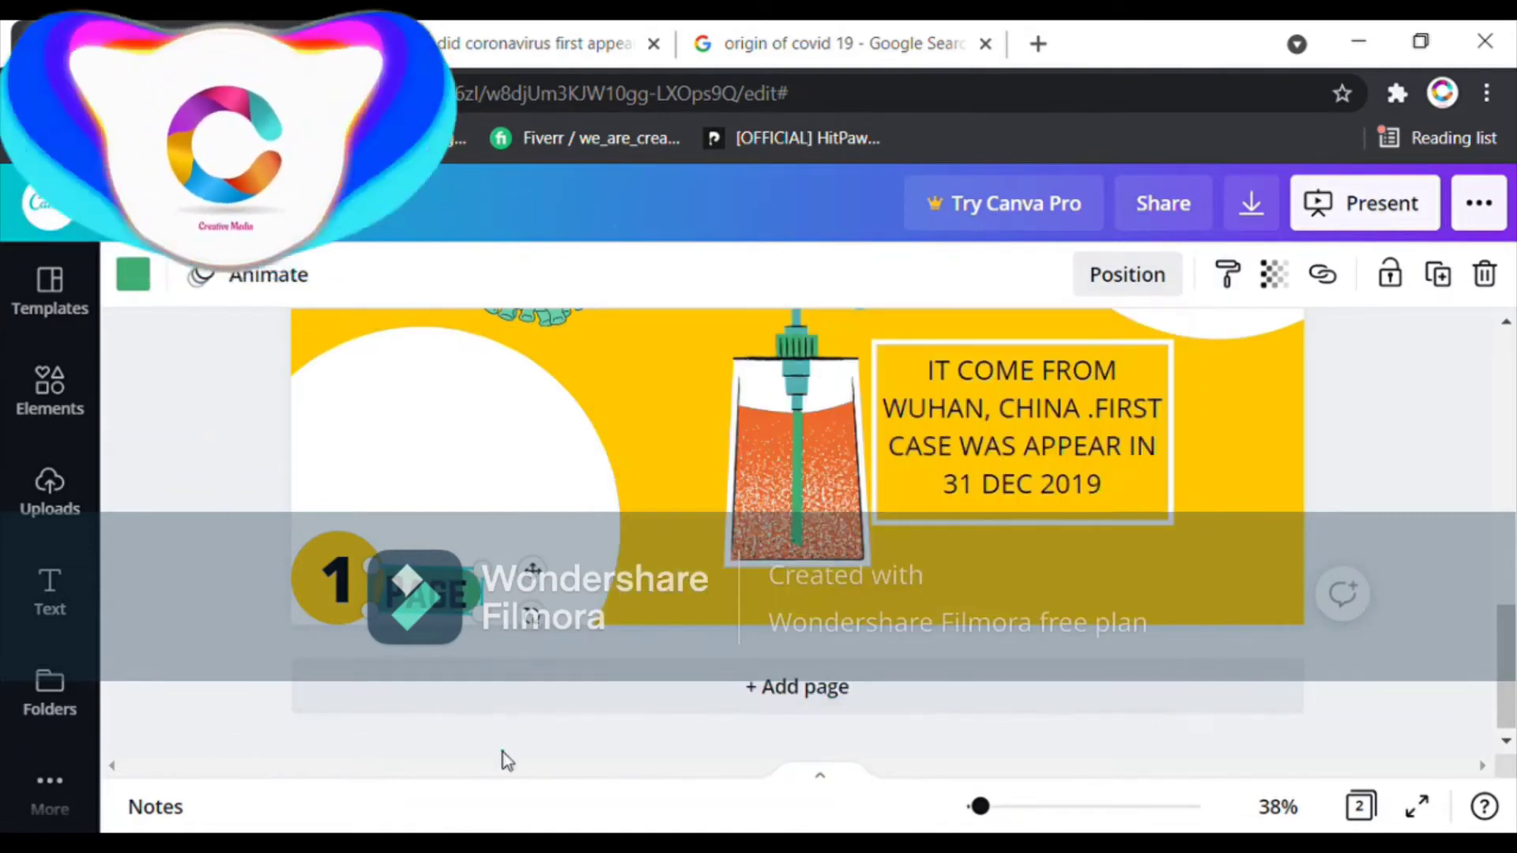
Recolor the rounded shape behind the "Page" text black
{"action": "left_click", "coordinate": [146, 286]}
{"action": "left_click", "coordinate": [234, 416]}
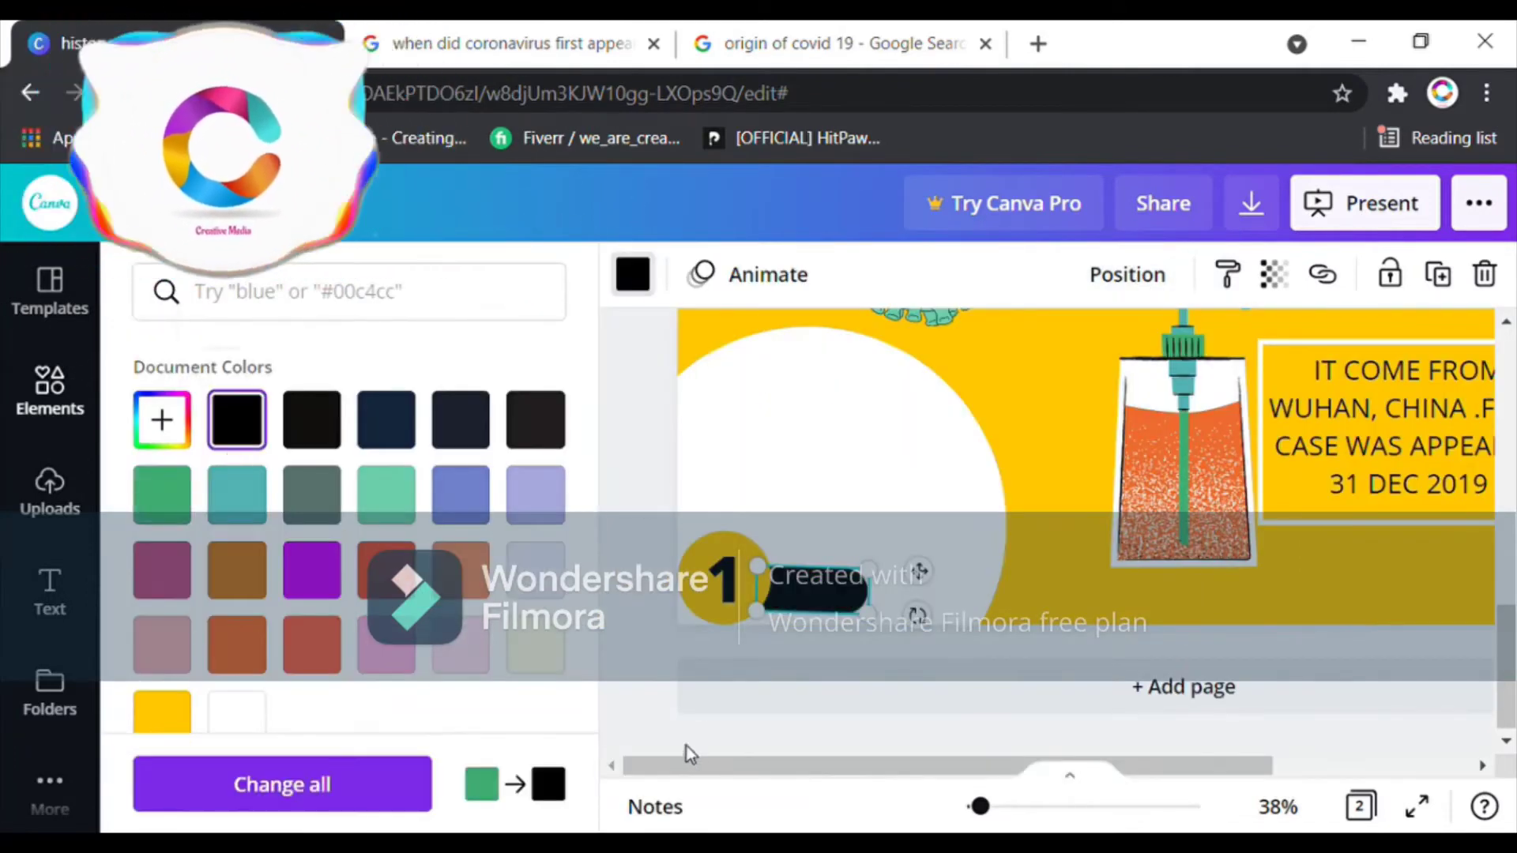
{"action": "left_click", "coordinate": [686, 746]}
Change the "Page" text color to white
{"action": "left_click", "coordinate": [337, 579]}
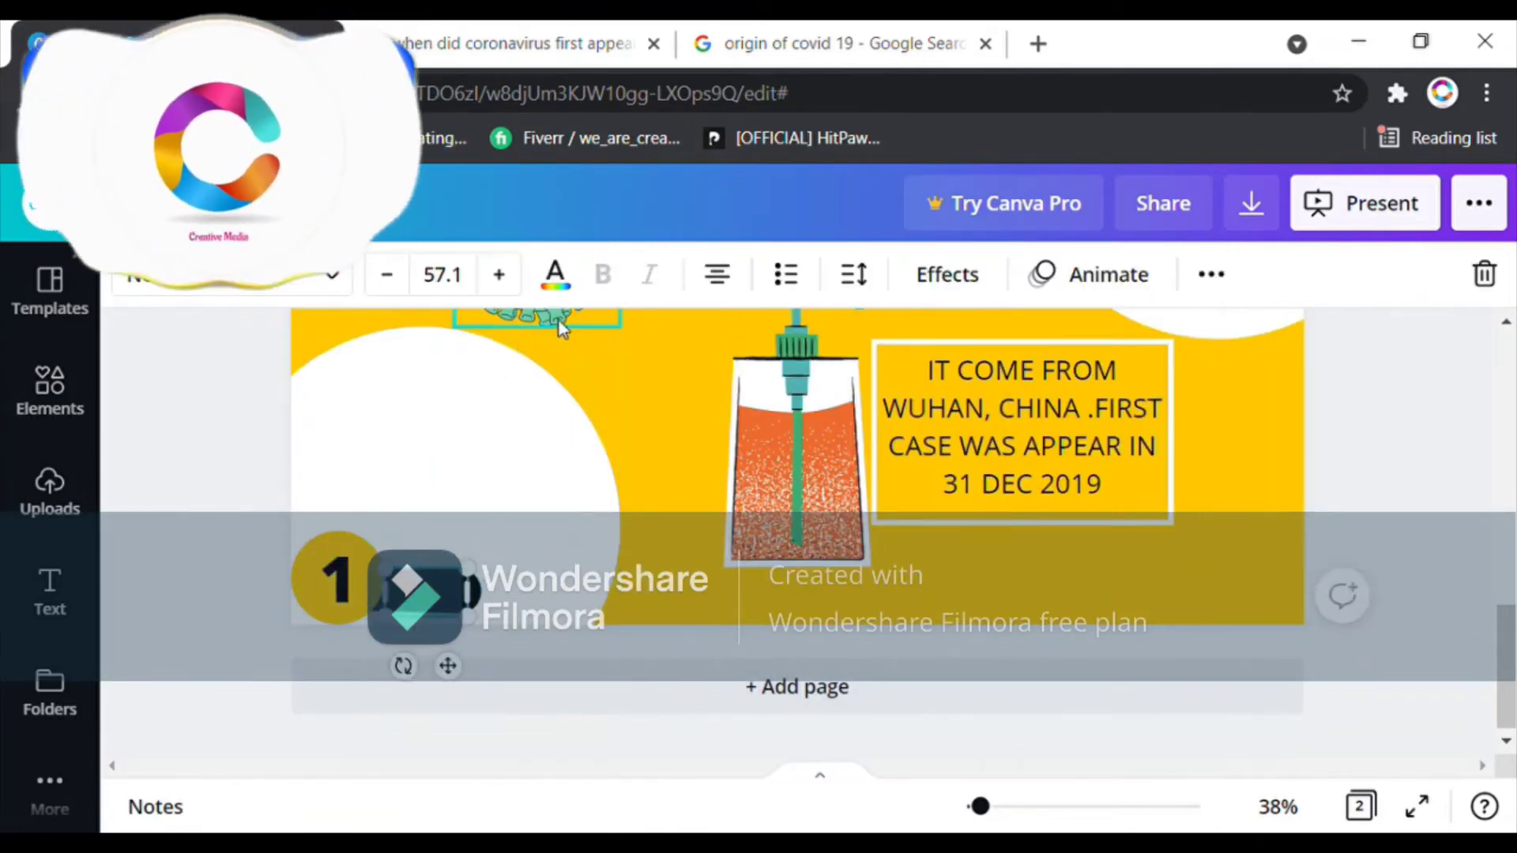
{"action": "left_click", "coordinate": [552, 273]}
{"action": "left_click", "coordinate": [251, 721]}
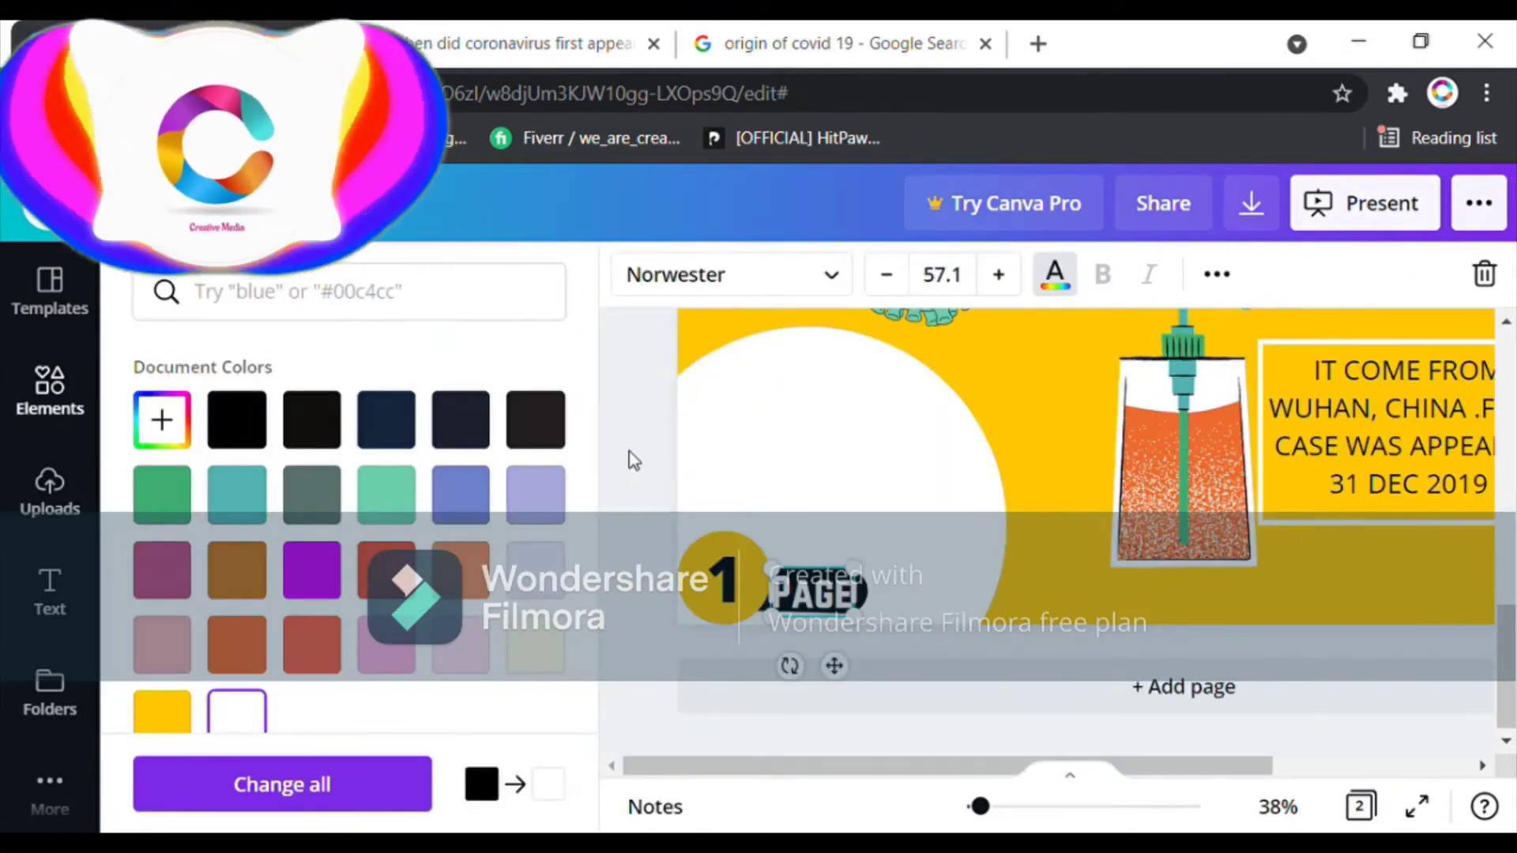
{"action": "left_click", "coordinate": [627, 458]}
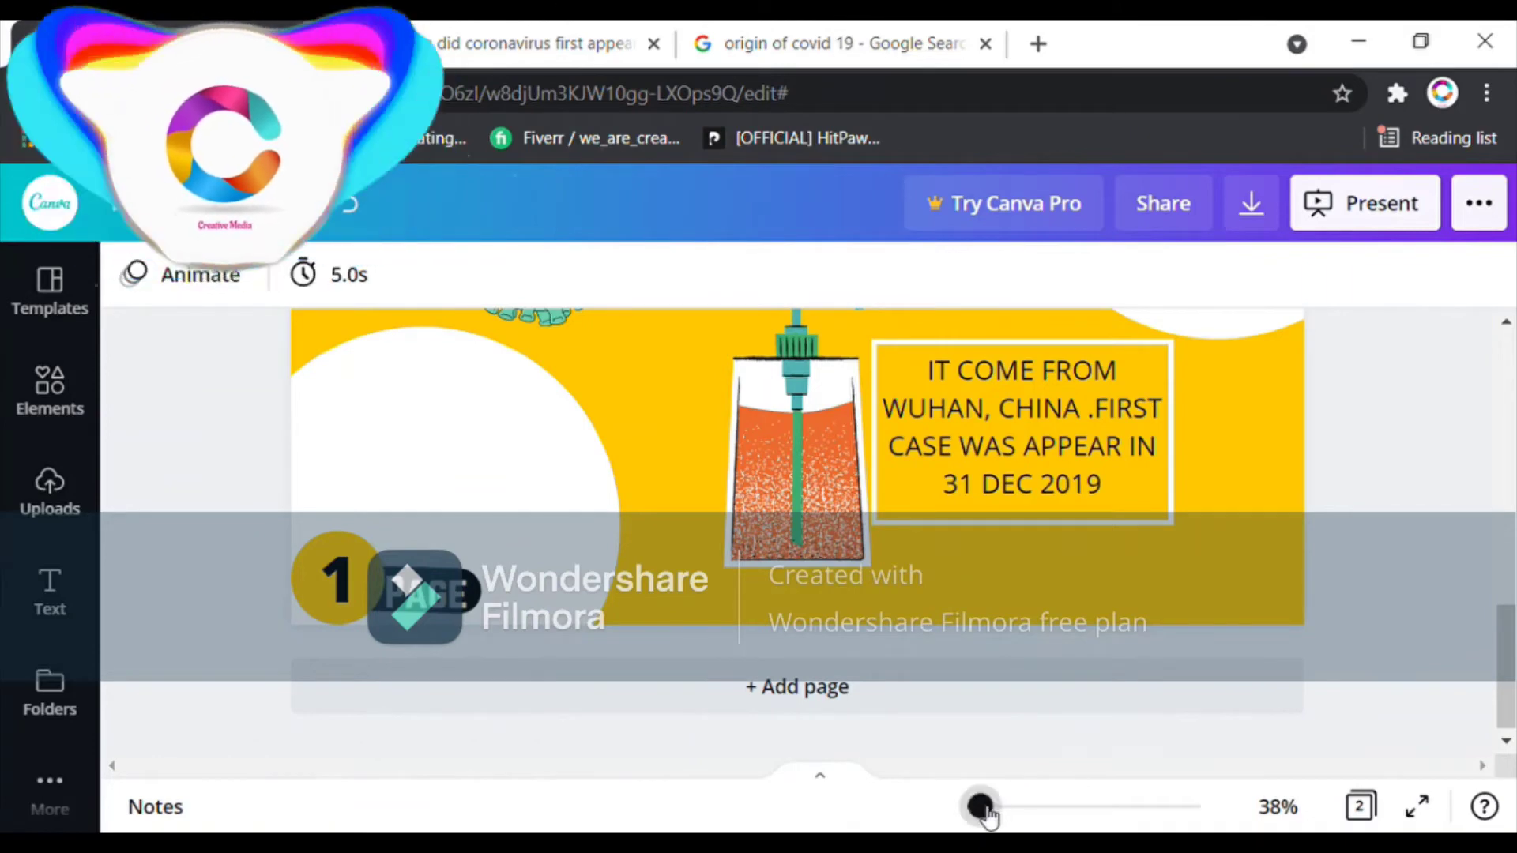
Add a heading reading "what is coronavirus" to the blank page 3 and center it near the page's upper edge
{"action": "left_click_drag", "start_coordinate": [980, 807], "coordinate": [982, 812]}
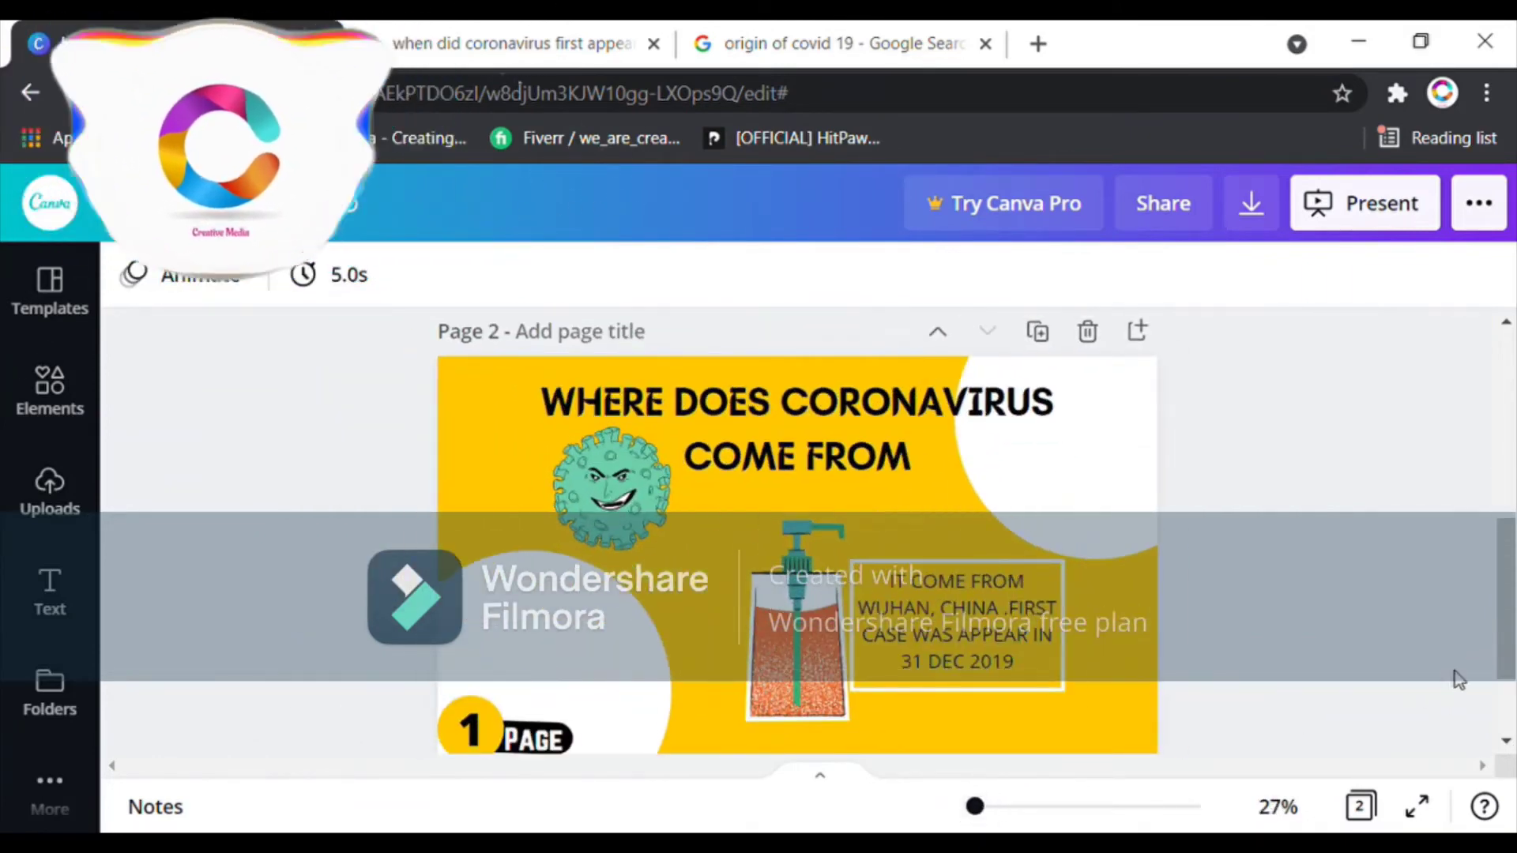
{"action": "scroll", "coordinate": [1512, 656], "scroll_direction": "down", "scroll_amount": 2}
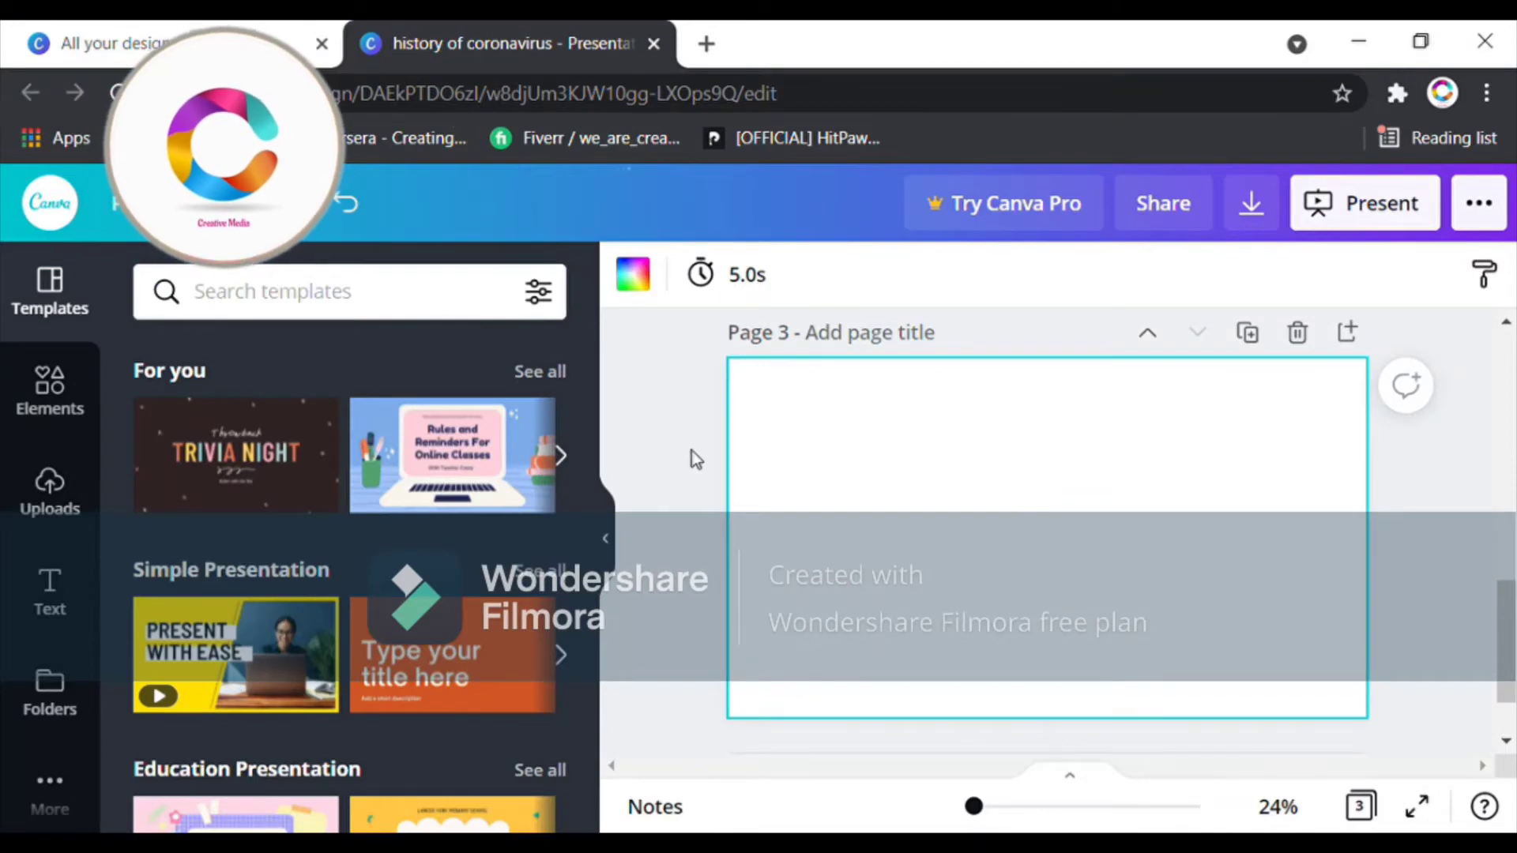
{"action": "left_click", "coordinate": [51, 610]}
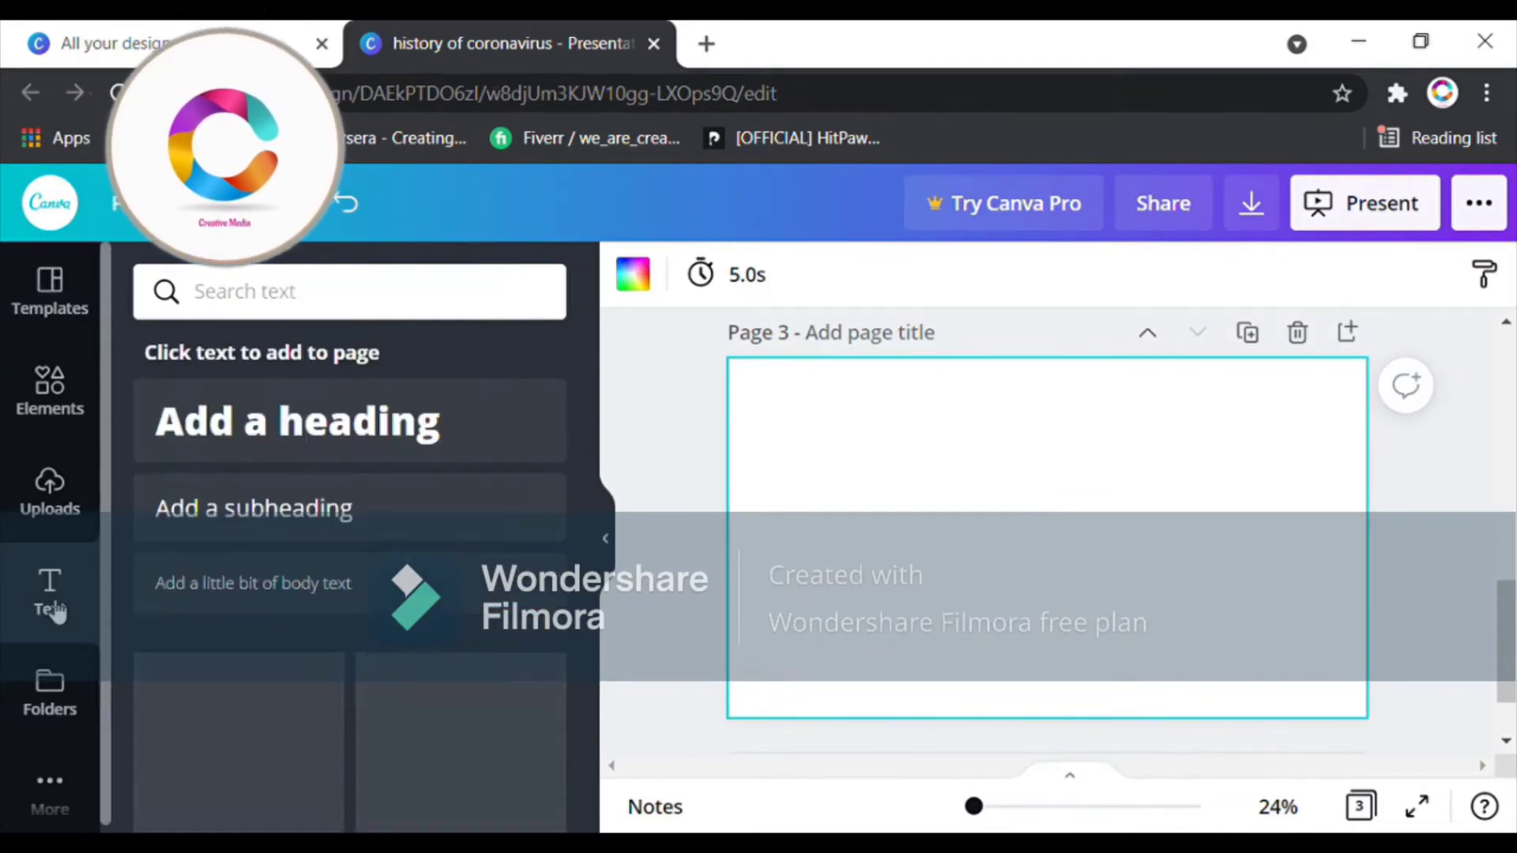
{"action": "left_click", "coordinate": [309, 440]}
{"action": "key", "text": "BackSpace"}
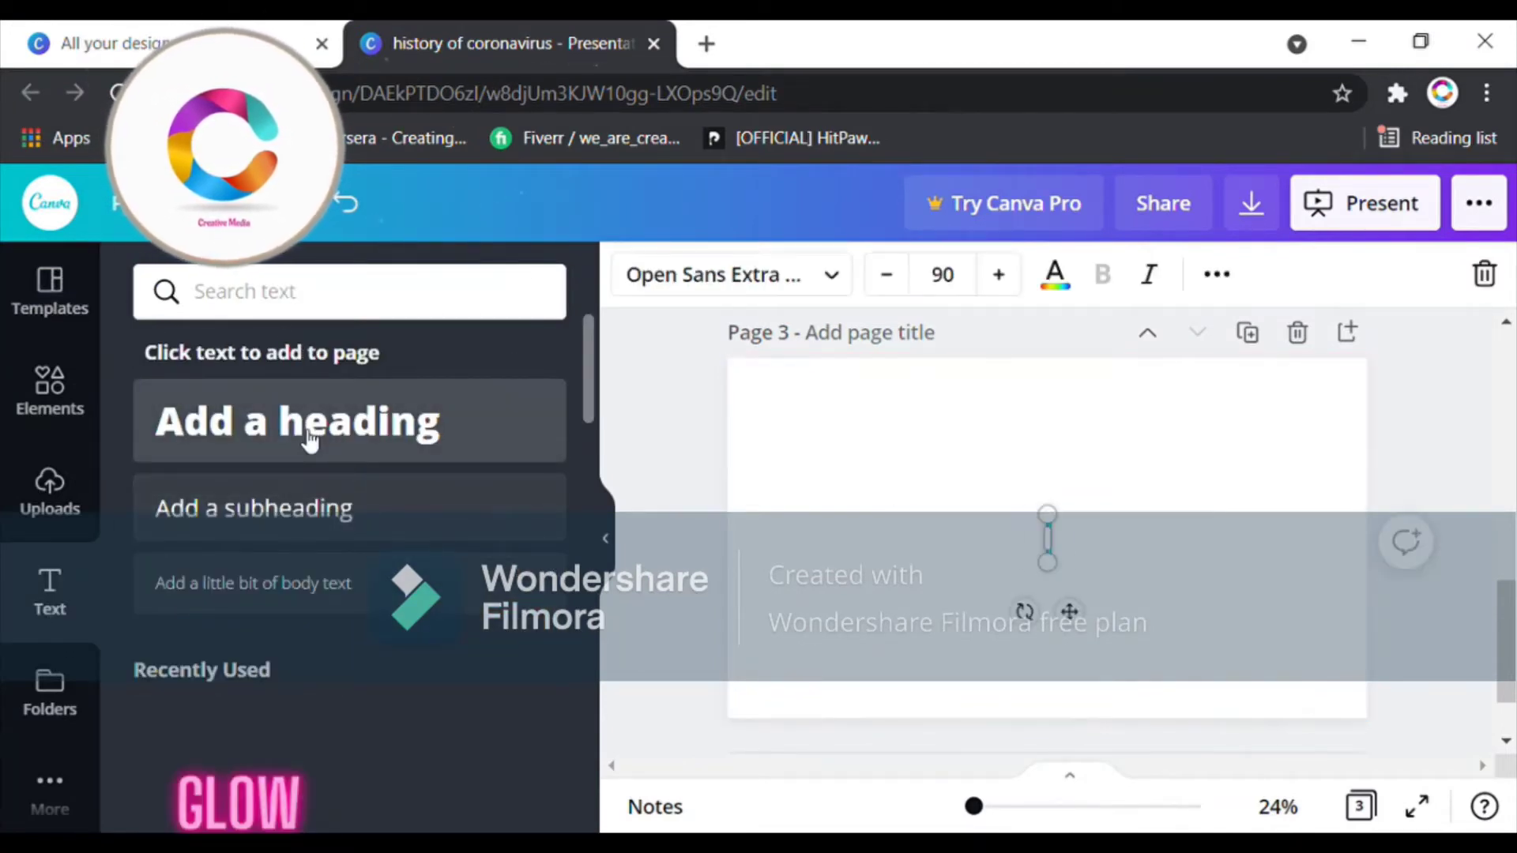
{"action": "type", "text": "what is co"}
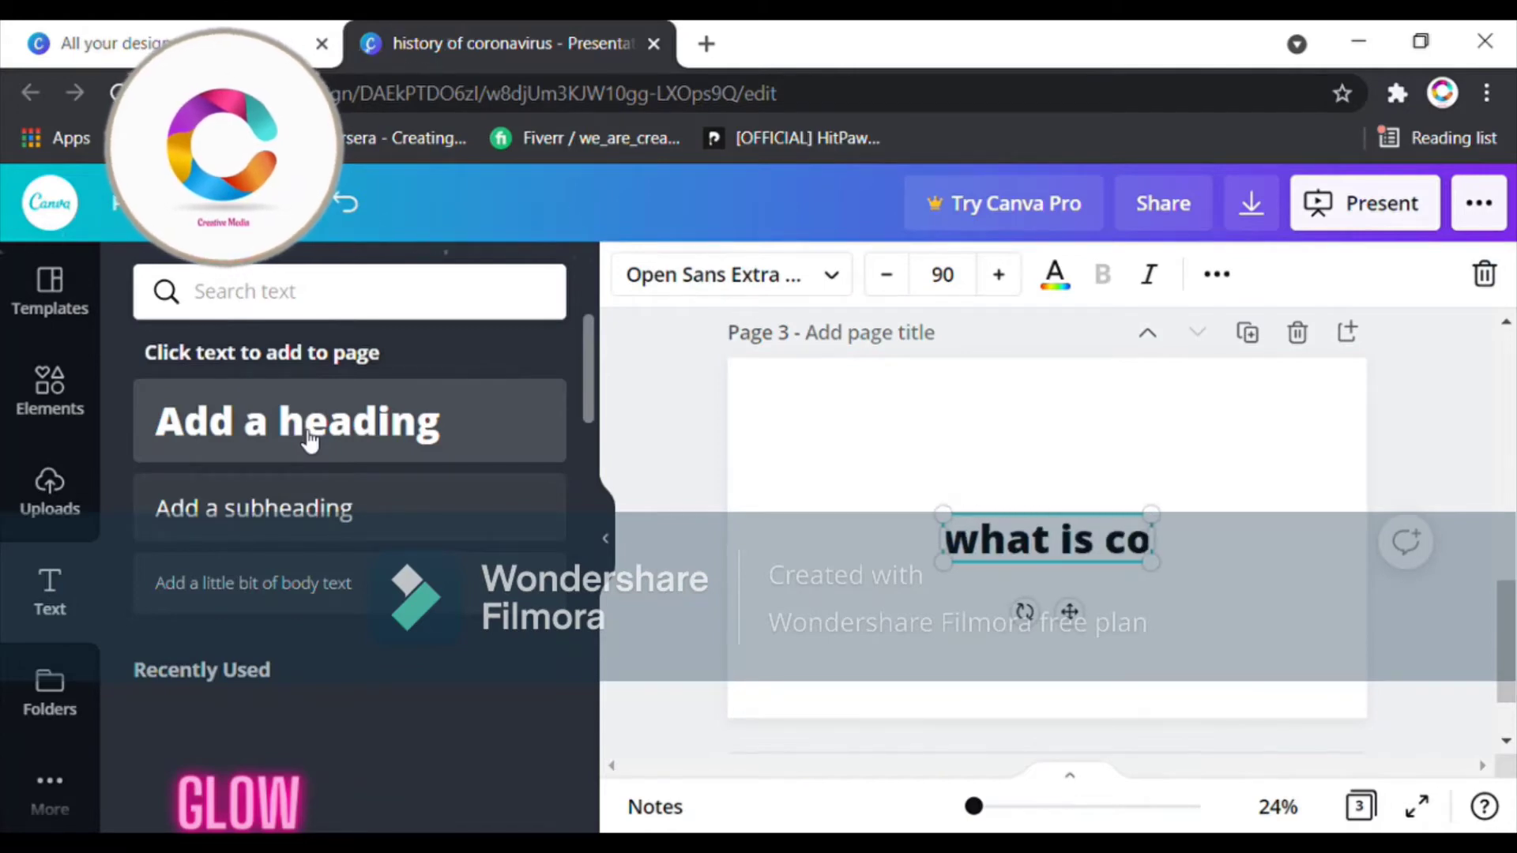
{"action": "type", "text": "ronavirus"}
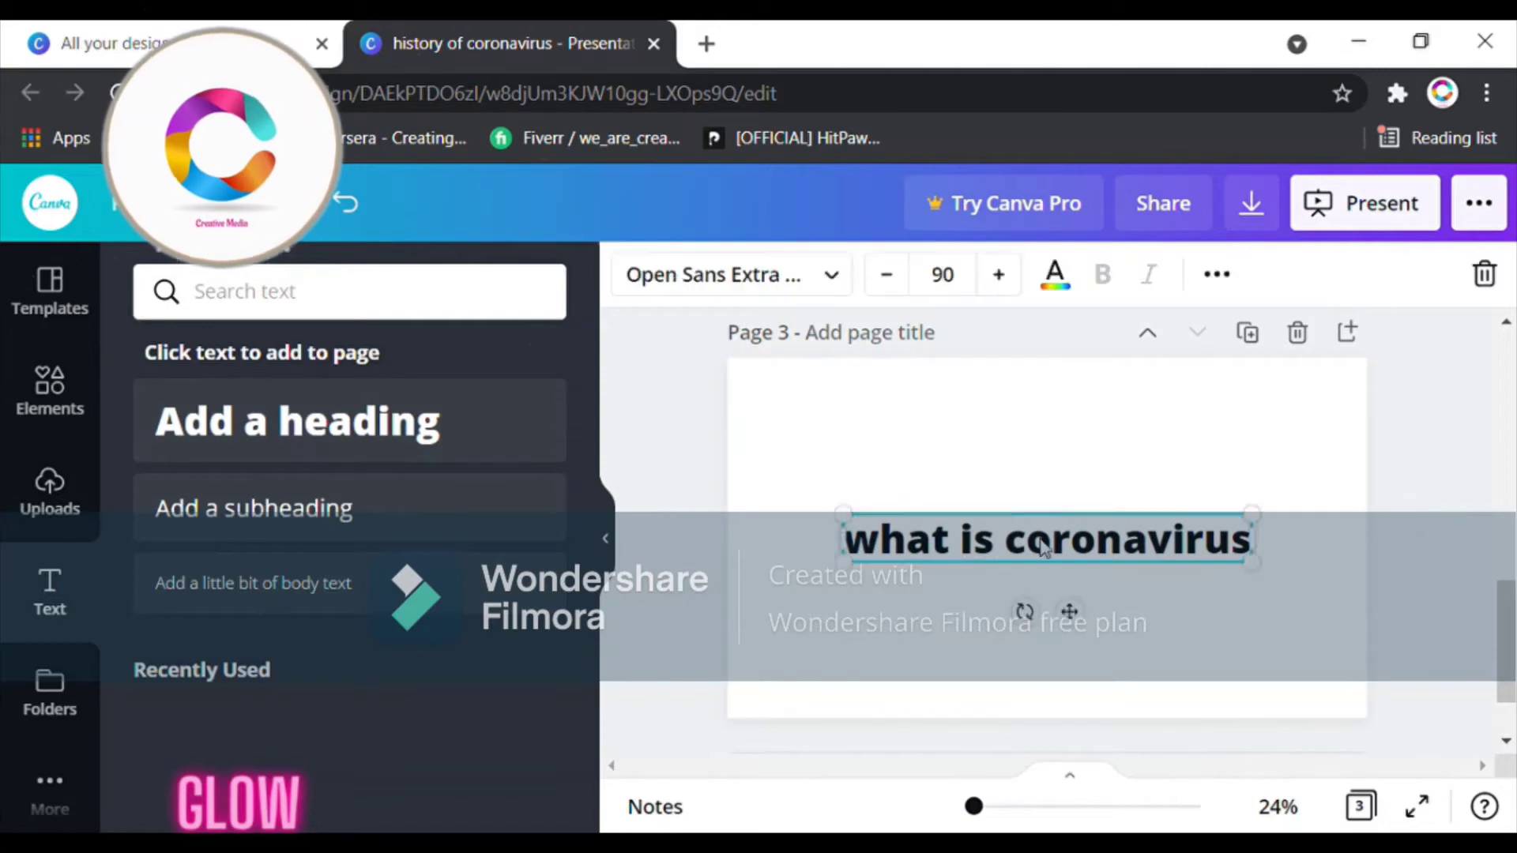
{"action": "left_click_drag", "start_coordinate": [1052, 552], "coordinate": [1050, 419]}
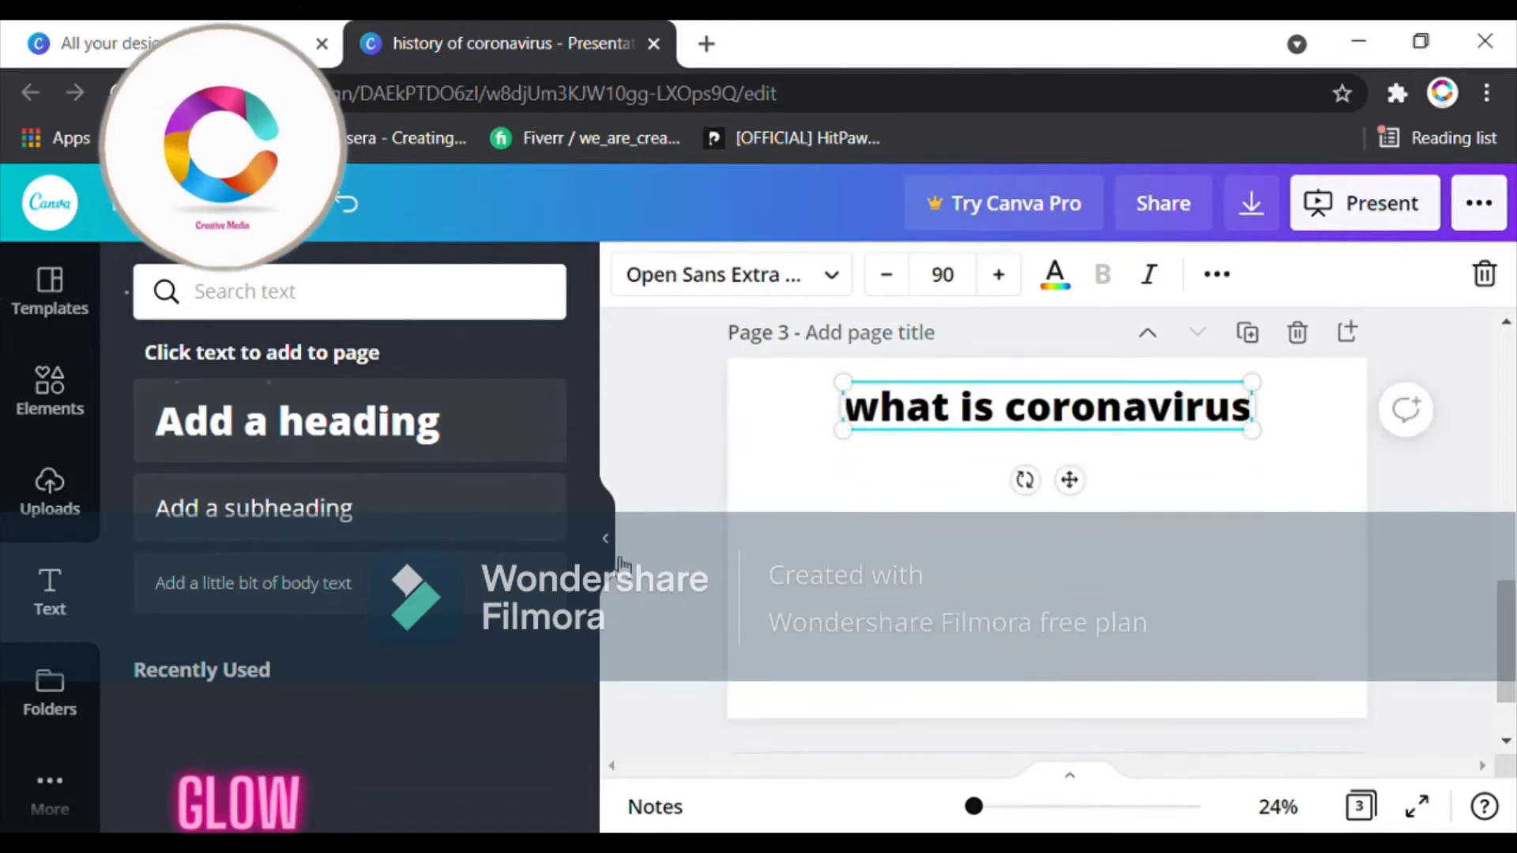
Convert the page 3 heading to uppercase and set it in the Batangas font
{"action": "left_click", "coordinate": [605, 538]}
{"action": "left_click", "coordinate": [1212, 274]}
{"action": "left_click", "coordinate": [790, 343]}
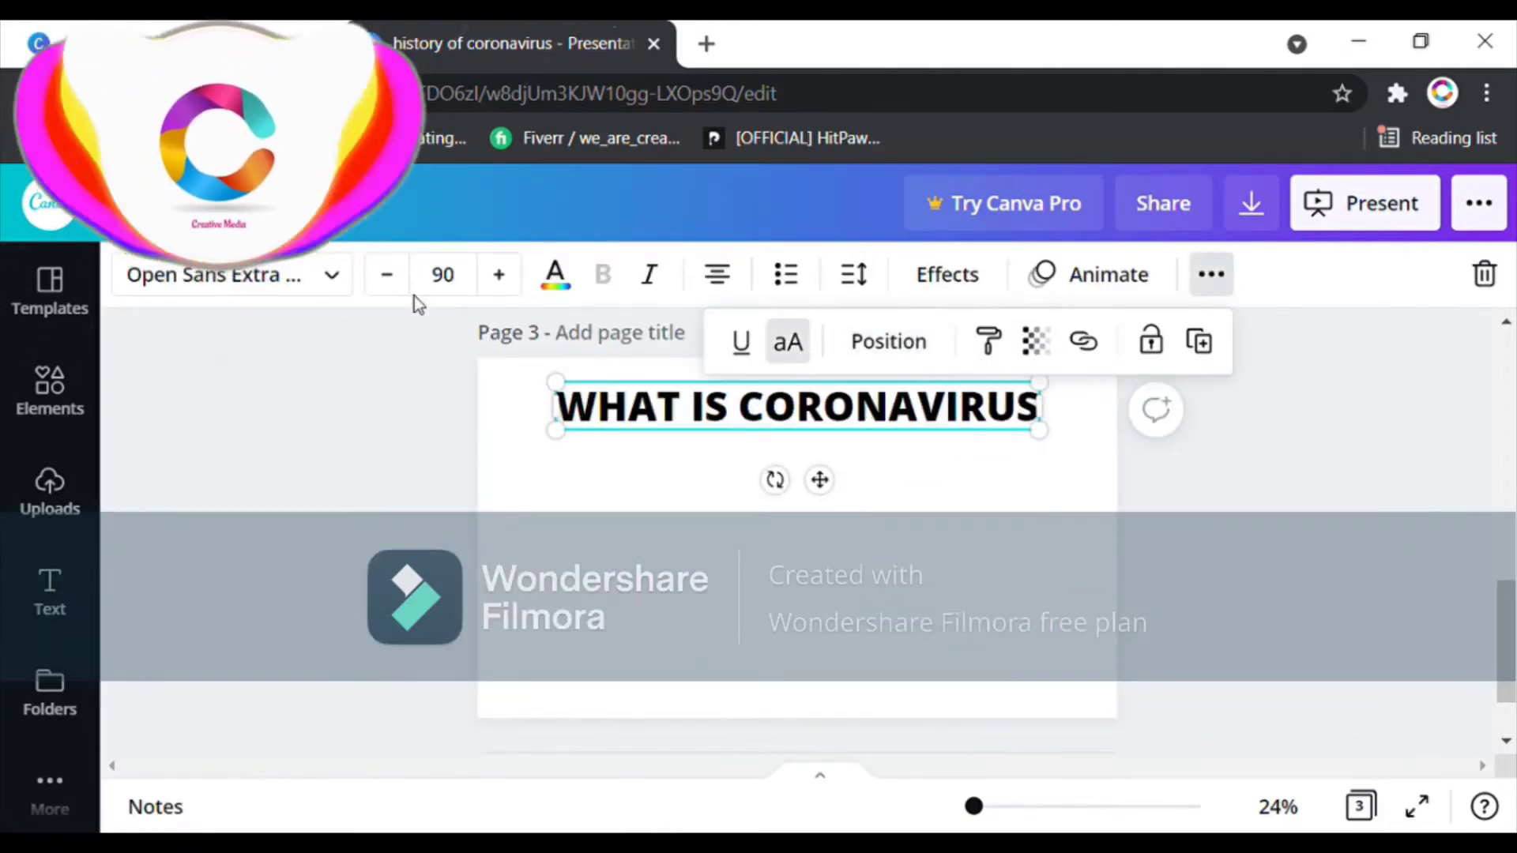
{"action": "left_click", "coordinate": [298, 287]}
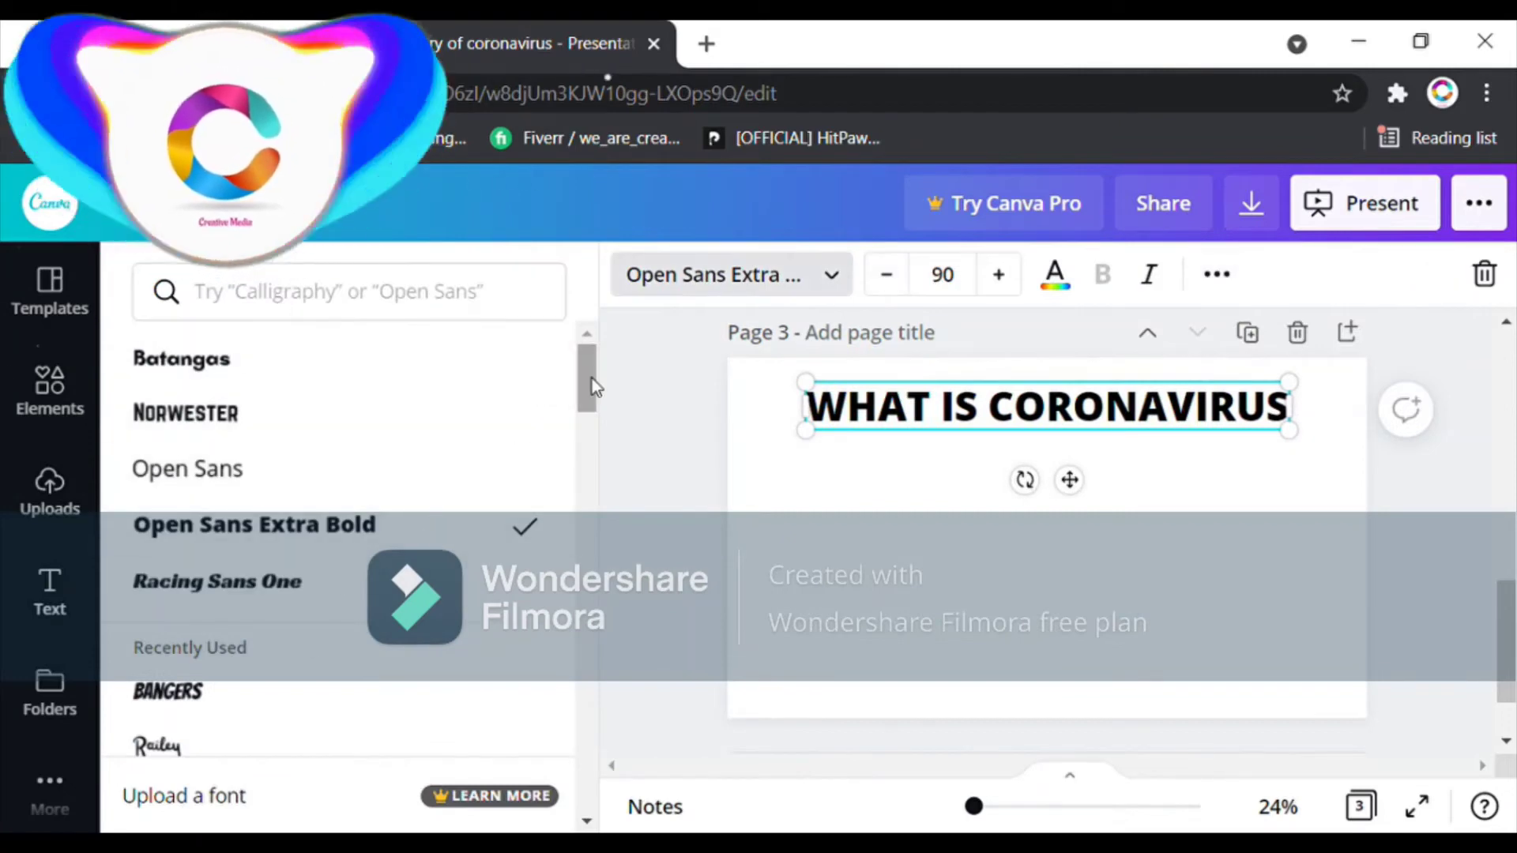
{"action": "left_click", "coordinate": [345, 366]}
{"action": "left_click", "coordinate": [656, 460]}
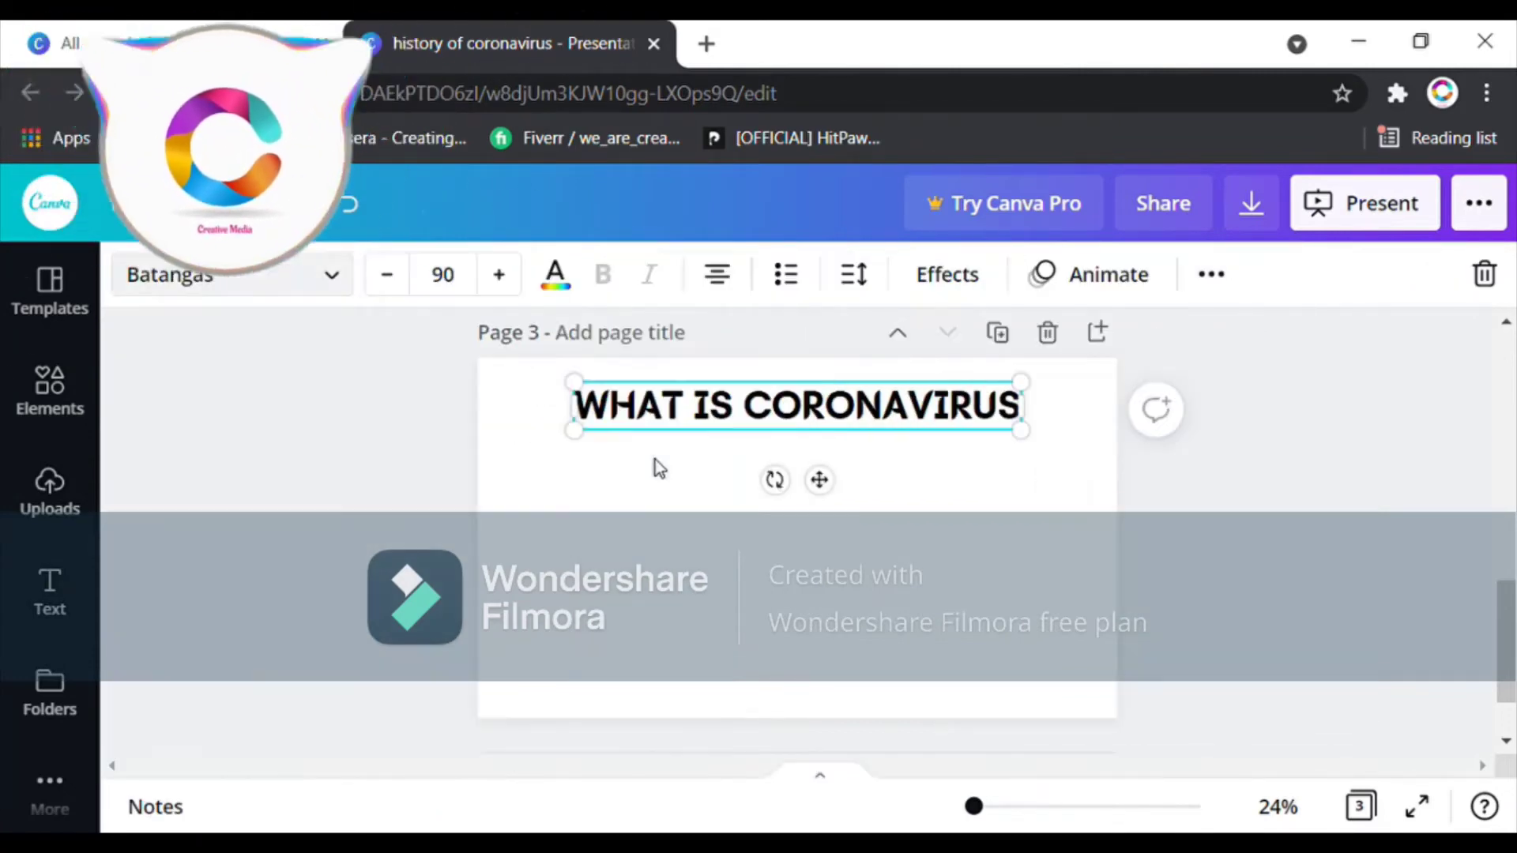
{"action": "left_click", "coordinate": [1202, 542]}
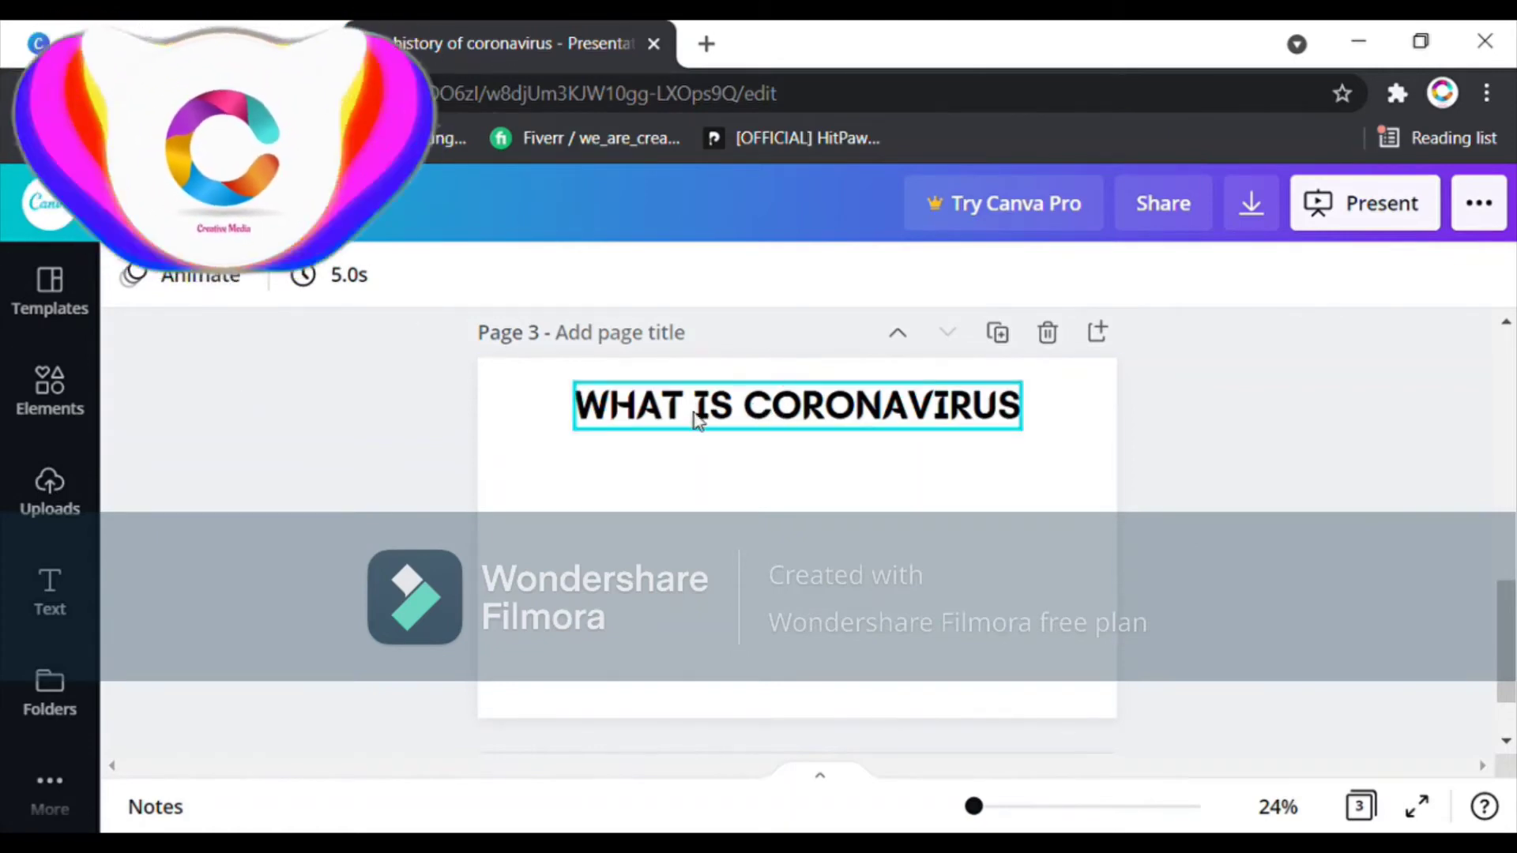
Find the Coronavirus graphics and add the doctor in a white coat and blue shirt to page 3
{"action": "left_click", "coordinate": [75, 413]}
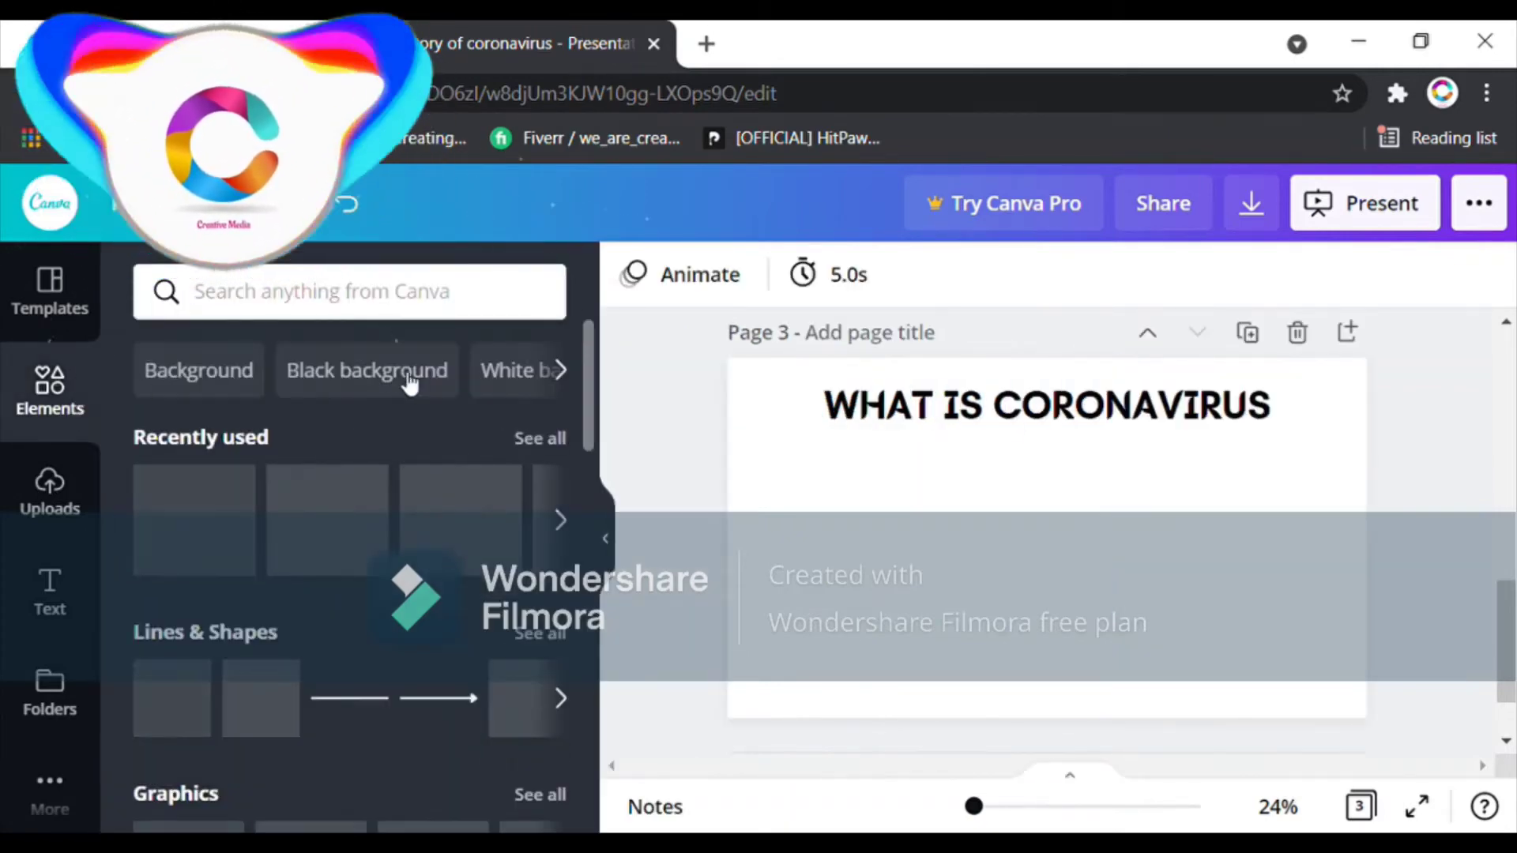
{"action": "left_click_drag", "start_coordinate": [587, 405], "coordinate": [613, 379]}
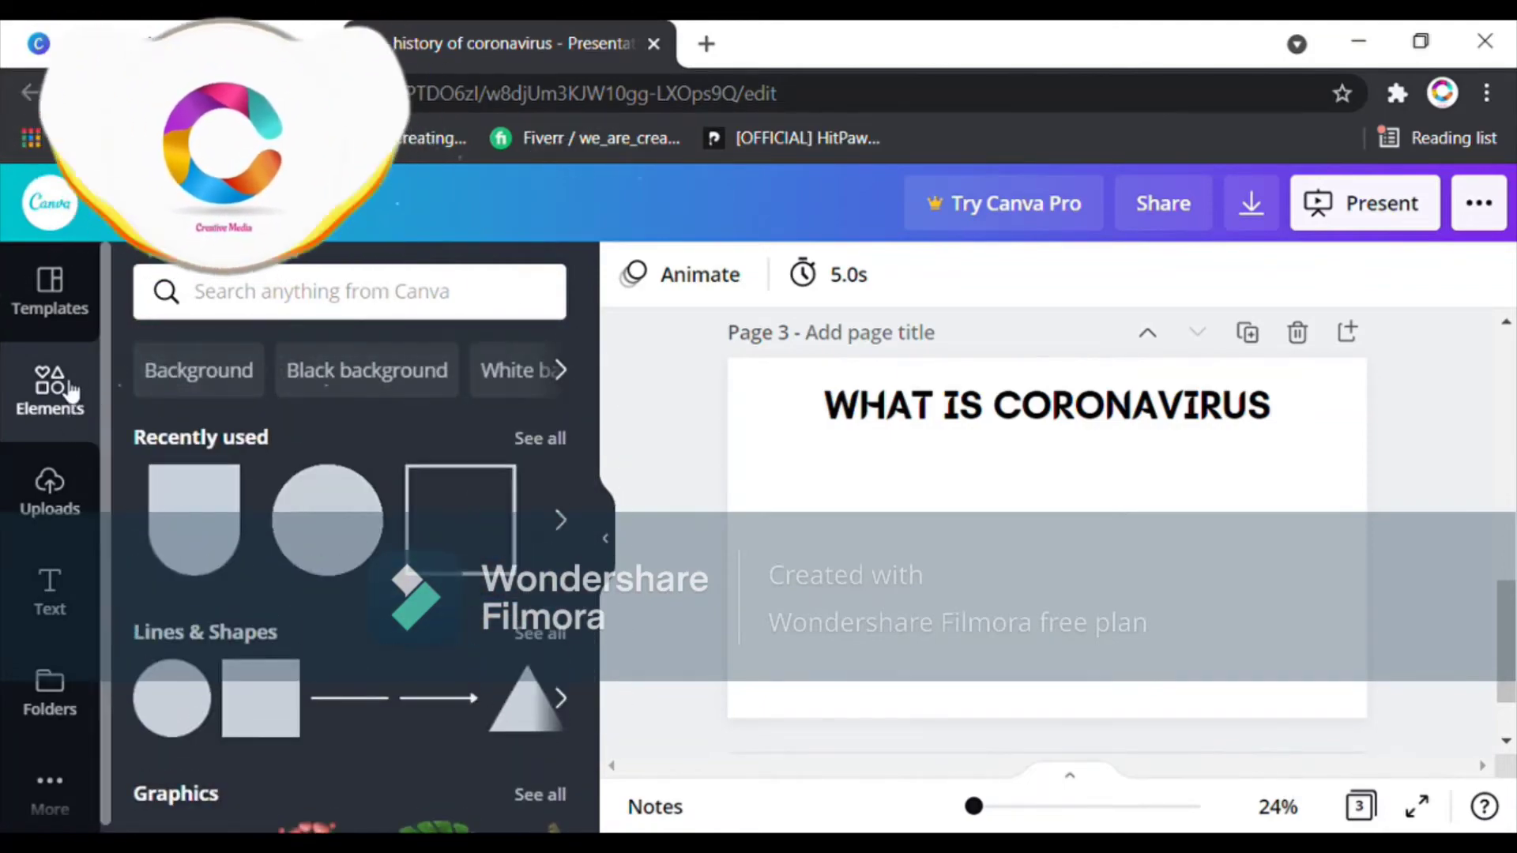
{"action": "left_click", "coordinate": [553, 794]}
{"action": "left_click_drag", "start_coordinate": [587, 453], "coordinate": [601, 577]}
{"action": "left_click", "coordinate": [564, 494]}
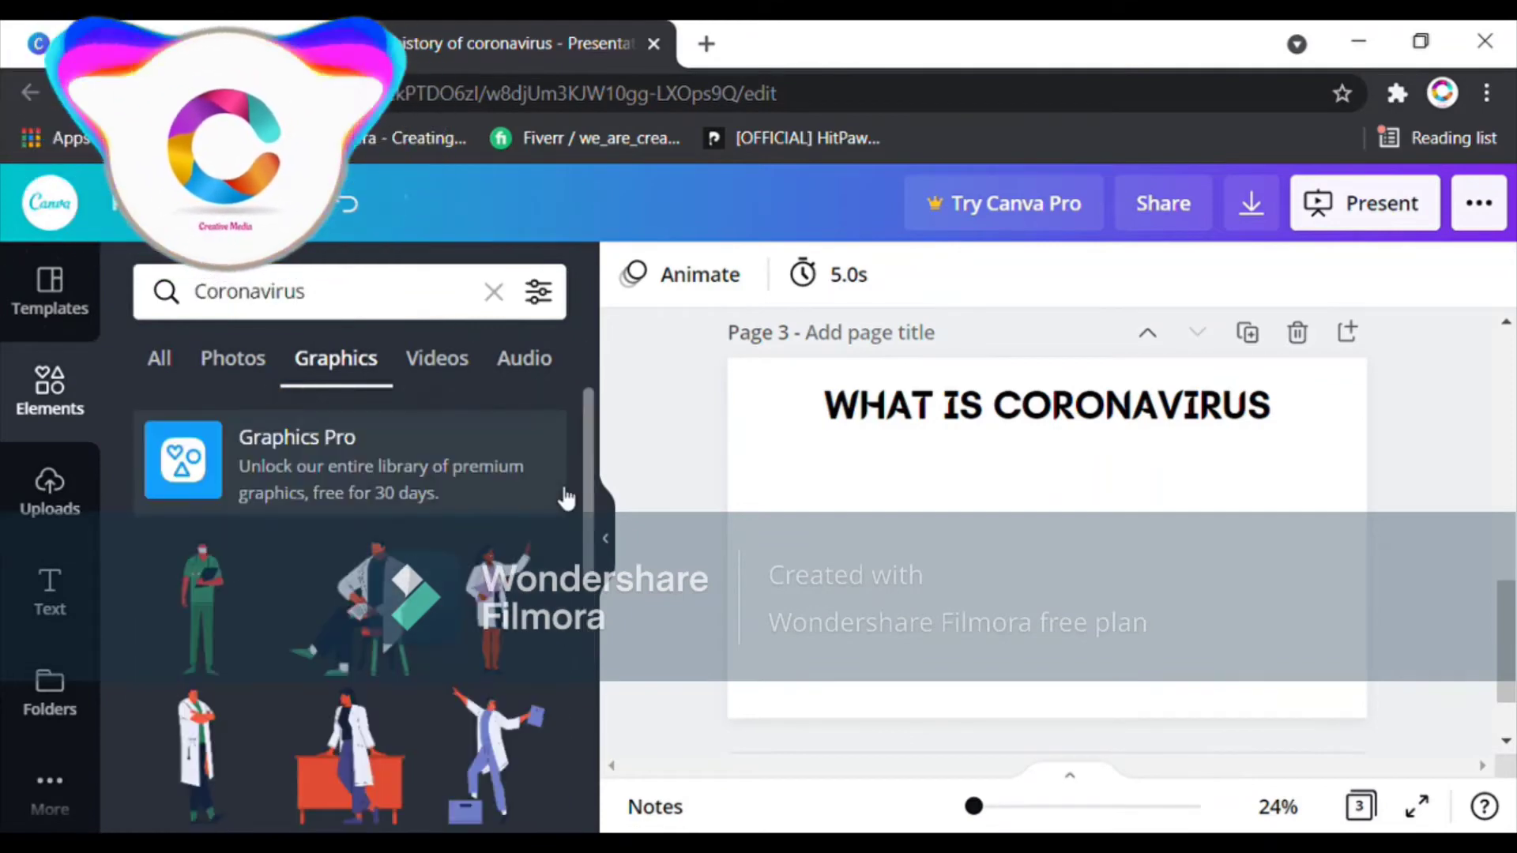
{"action": "left_click_drag", "start_coordinate": [591, 486], "coordinate": [595, 649]}
{"action": "scroll", "coordinate": [594, 650], "scroll_direction": "down", "scroll_amount": 10}
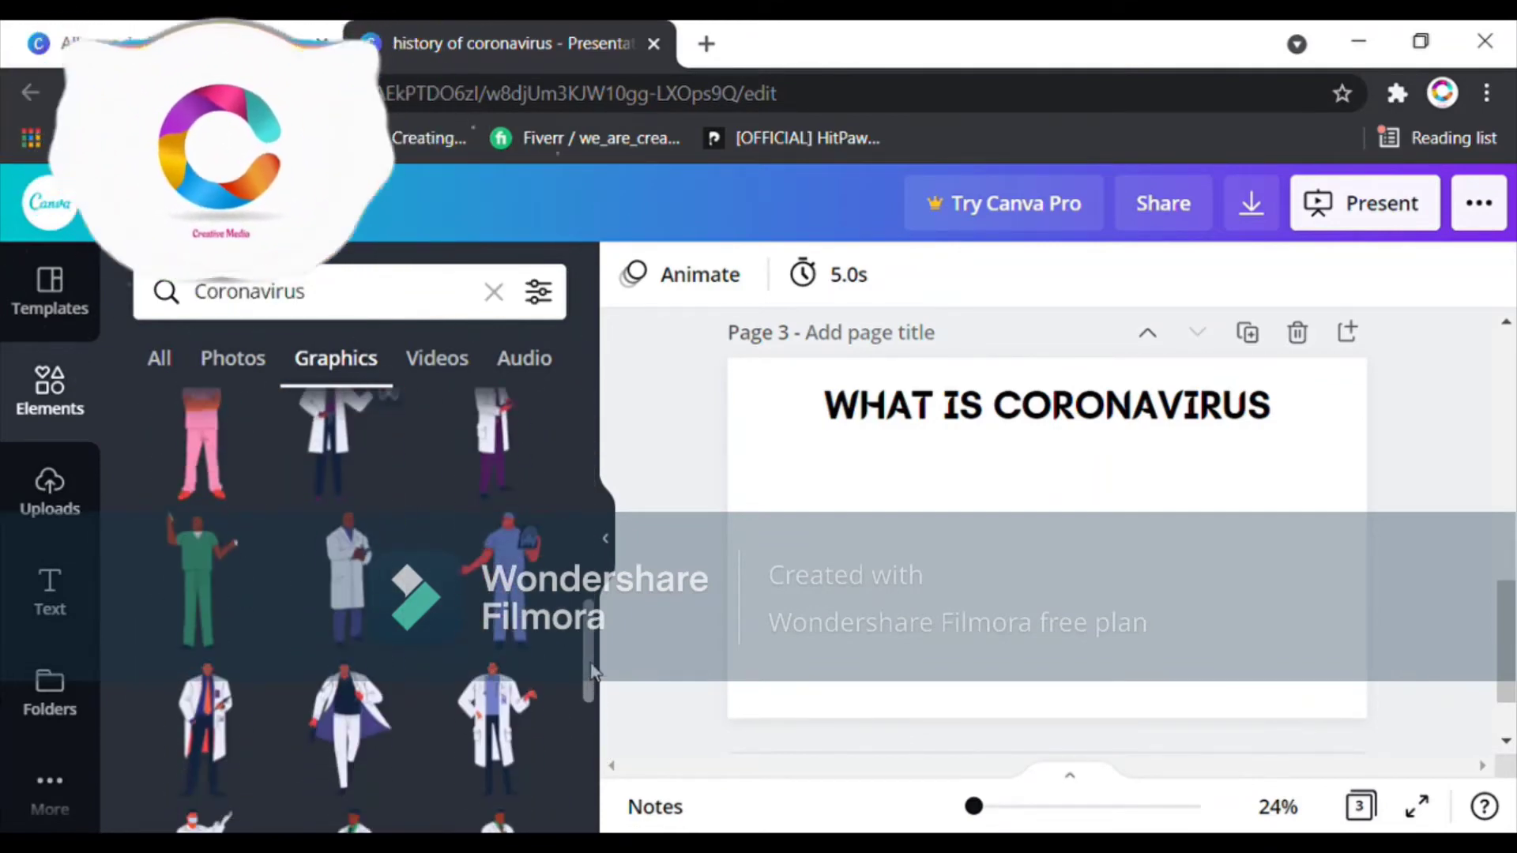
{"action": "left_click", "coordinate": [499, 545]}
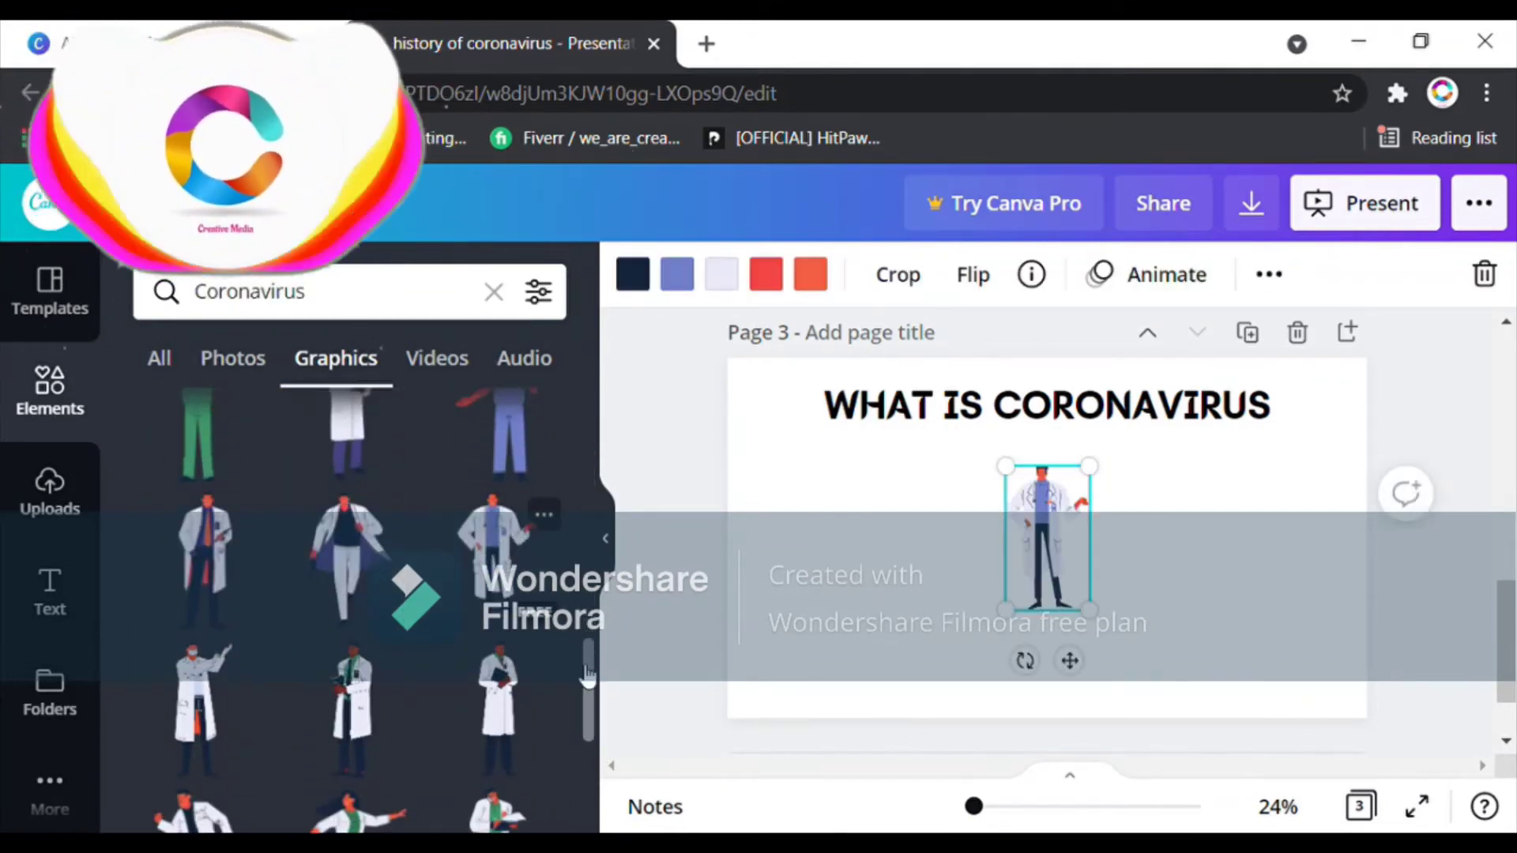
Add the red and green microbe graphic and the DNA helix graphic from the Coronavirus graphics to page 3
{"action": "scroll", "coordinate": [597, 802], "scroll_direction": "down", "scroll_amount": 10}
{"action": "scroll", "coordinate": [565, 721], "scroll_direction": "up", "scroll_amount": 3}
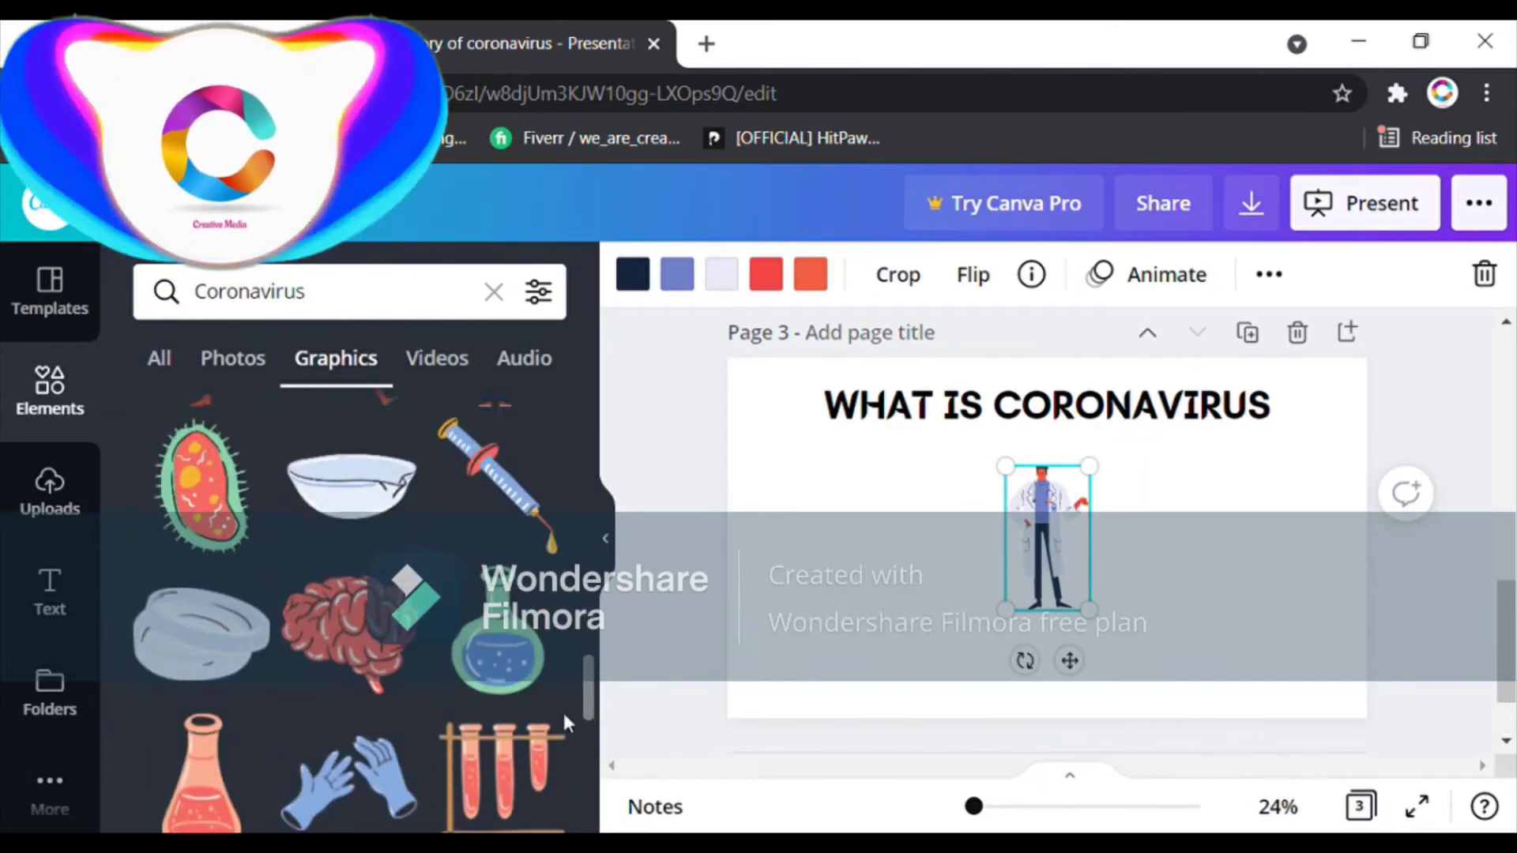
{"action": "left_click", "coordinate": [209, 468]}
{"action": "left_click_drag", "start_coordinate": [596, 673], "coordinate": [632, 830]}
{"action": "left_click", "coordinate": [292, 456]}
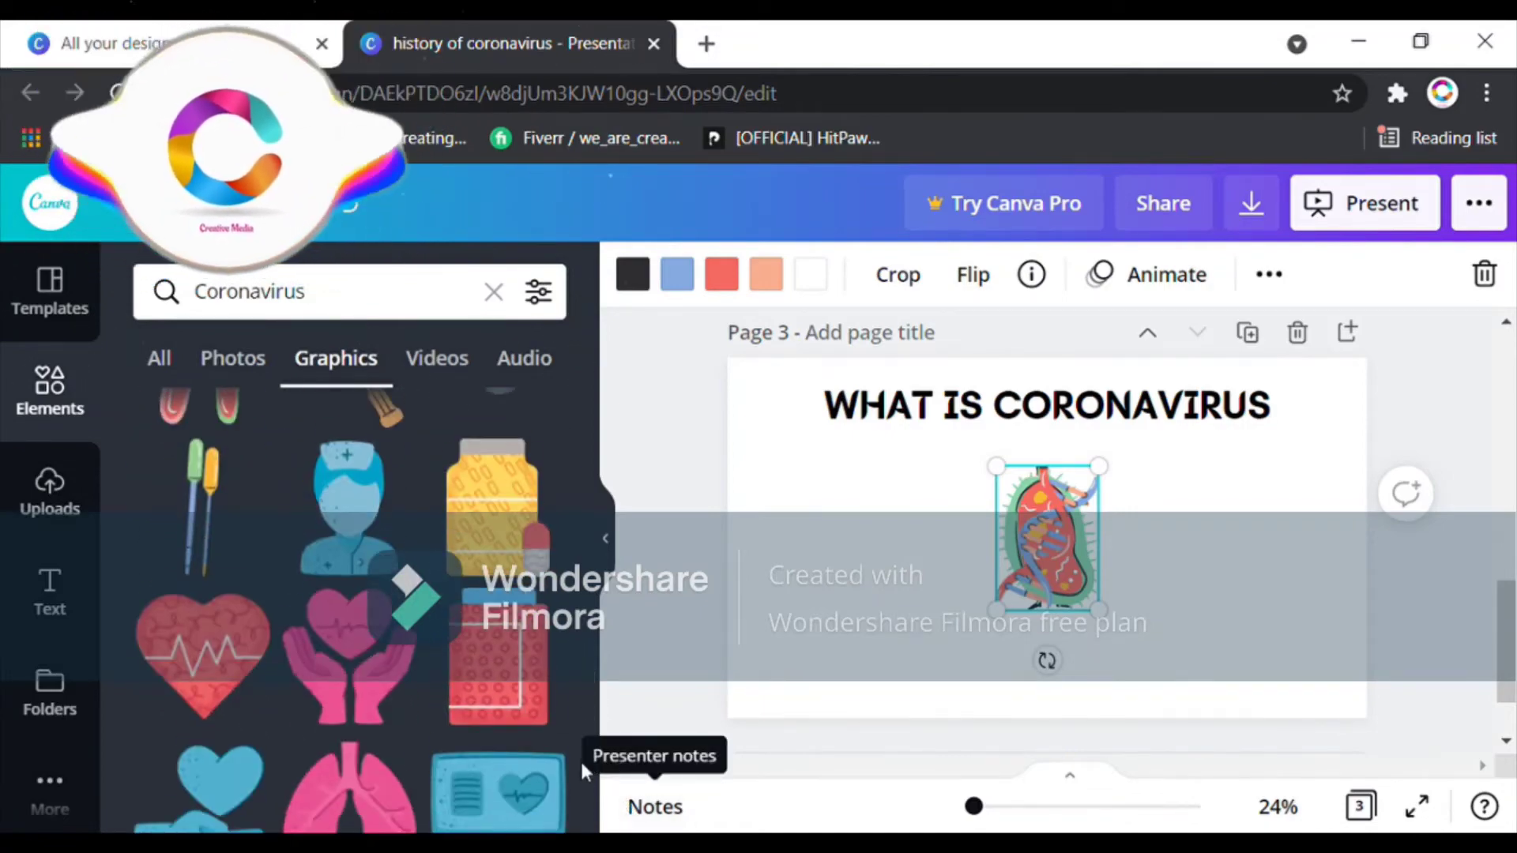
Arrange the page 3 graphics with the DNA helix at the left, the microbe at the upper right and the doctor at the lower right
{"action": "left_click", "coordinate": [606, 539]}
{"action": "left_click_drag", "start_coordinate": [728, 555], "coordinate": [486, 514]}
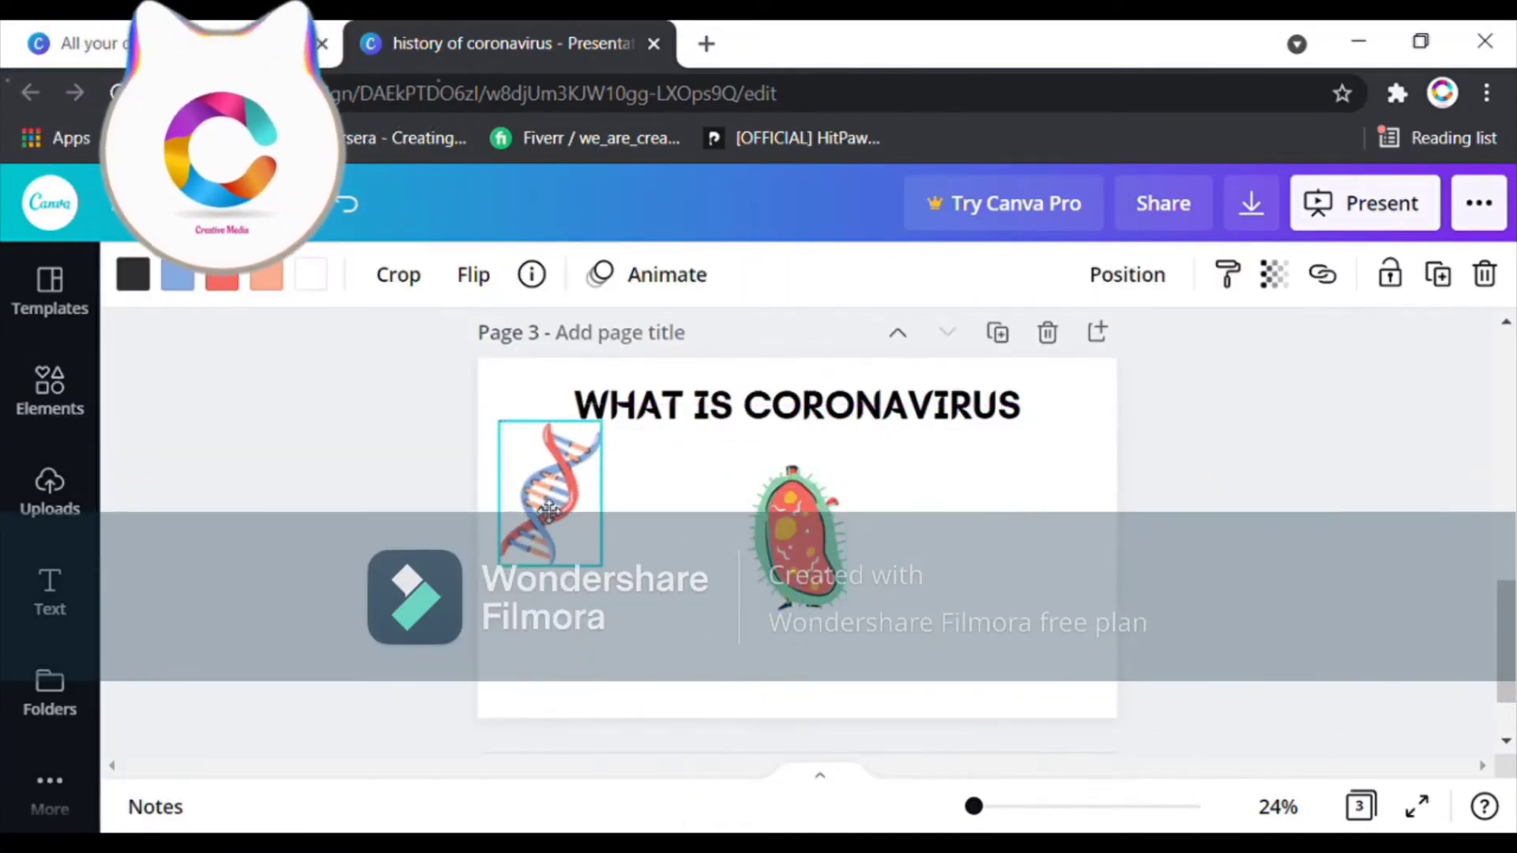
{"action": "left_click_drag", "start_coordinate": [813, 569], "coordinate": [1081, 486]}
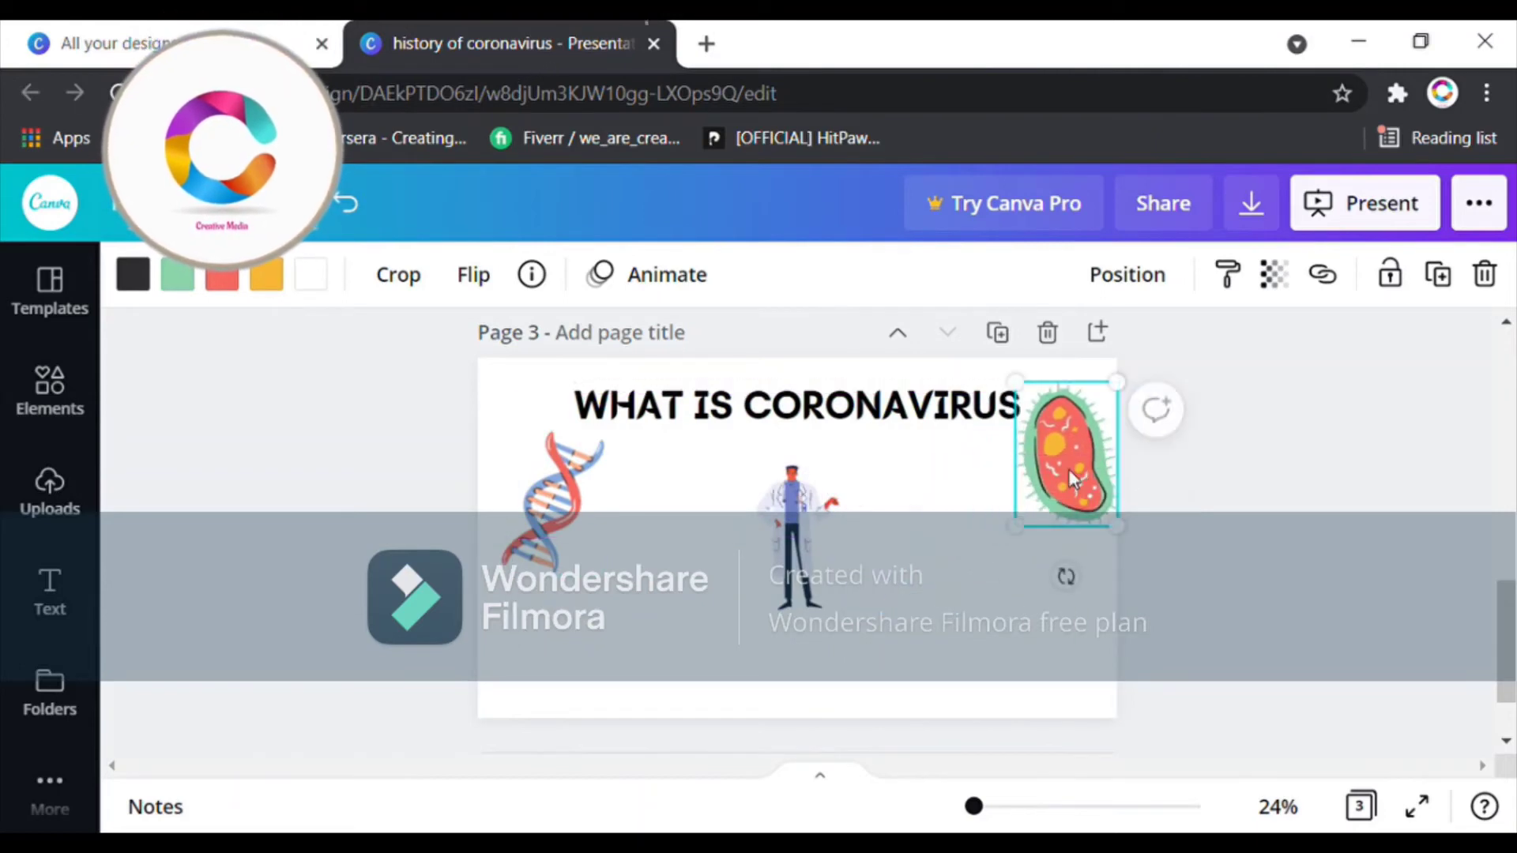
{"action": "left_click_drag", "start_coordinate": [535, 506], "coordinate": [557, 549]}
{"action": "left_click", "coordinate": [643, 535]}
{"action": "left_click_drag", "start_coordinate": [812, 539], "coordinate": [968, 608]}
{"action": "left_click", "coordinate": [1154, 609]}
Add a circle to page 3, enlarge it to the page's full height and place it half off the page's left edge
{"action": "left_click", "coordinate": [69, 388]}
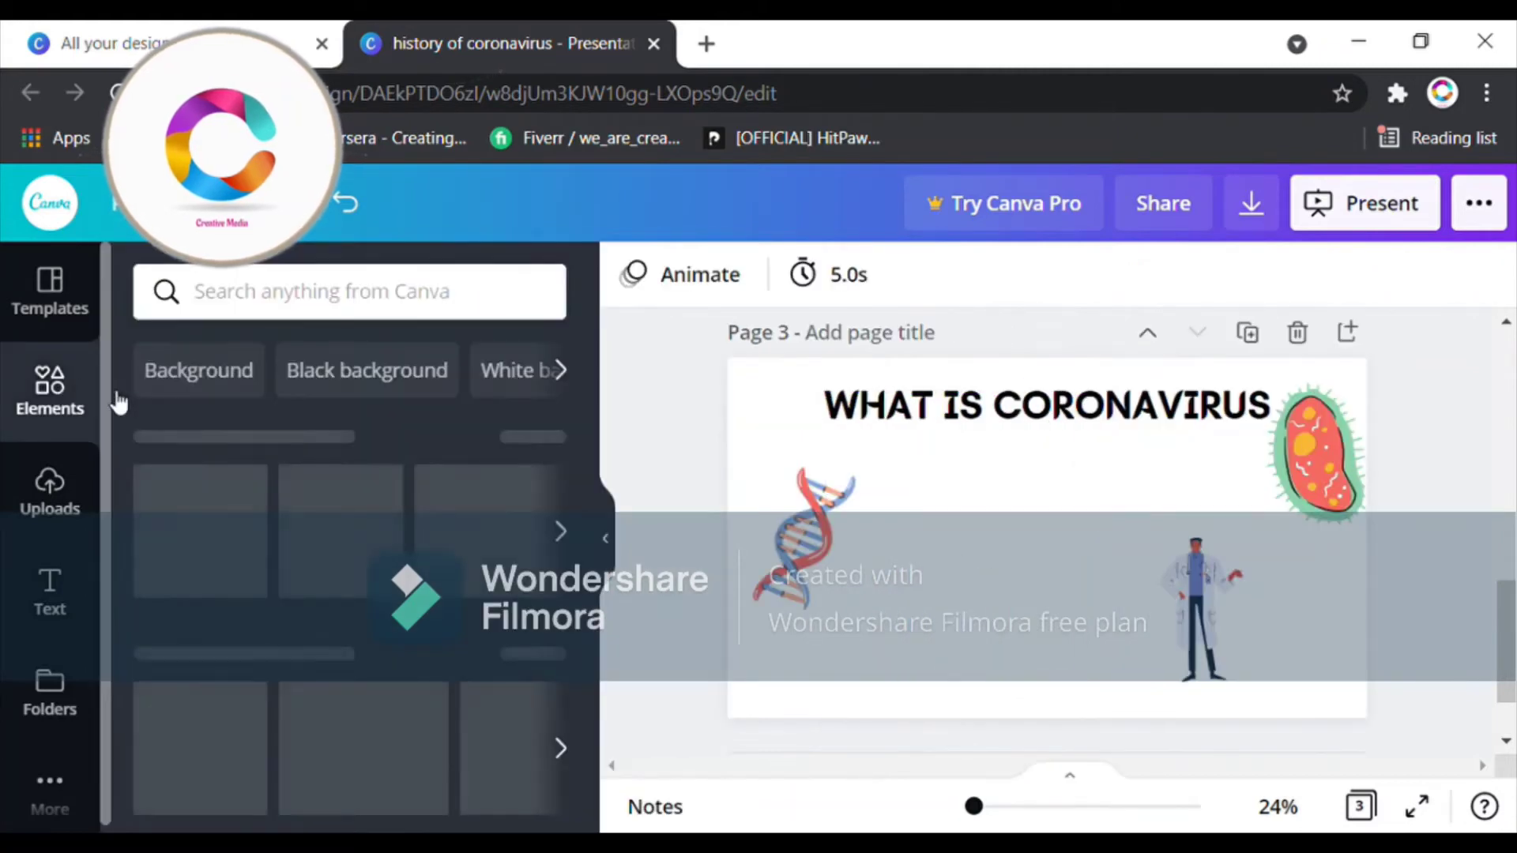
{"action": "left_click", "coordinate": [158, 686]}
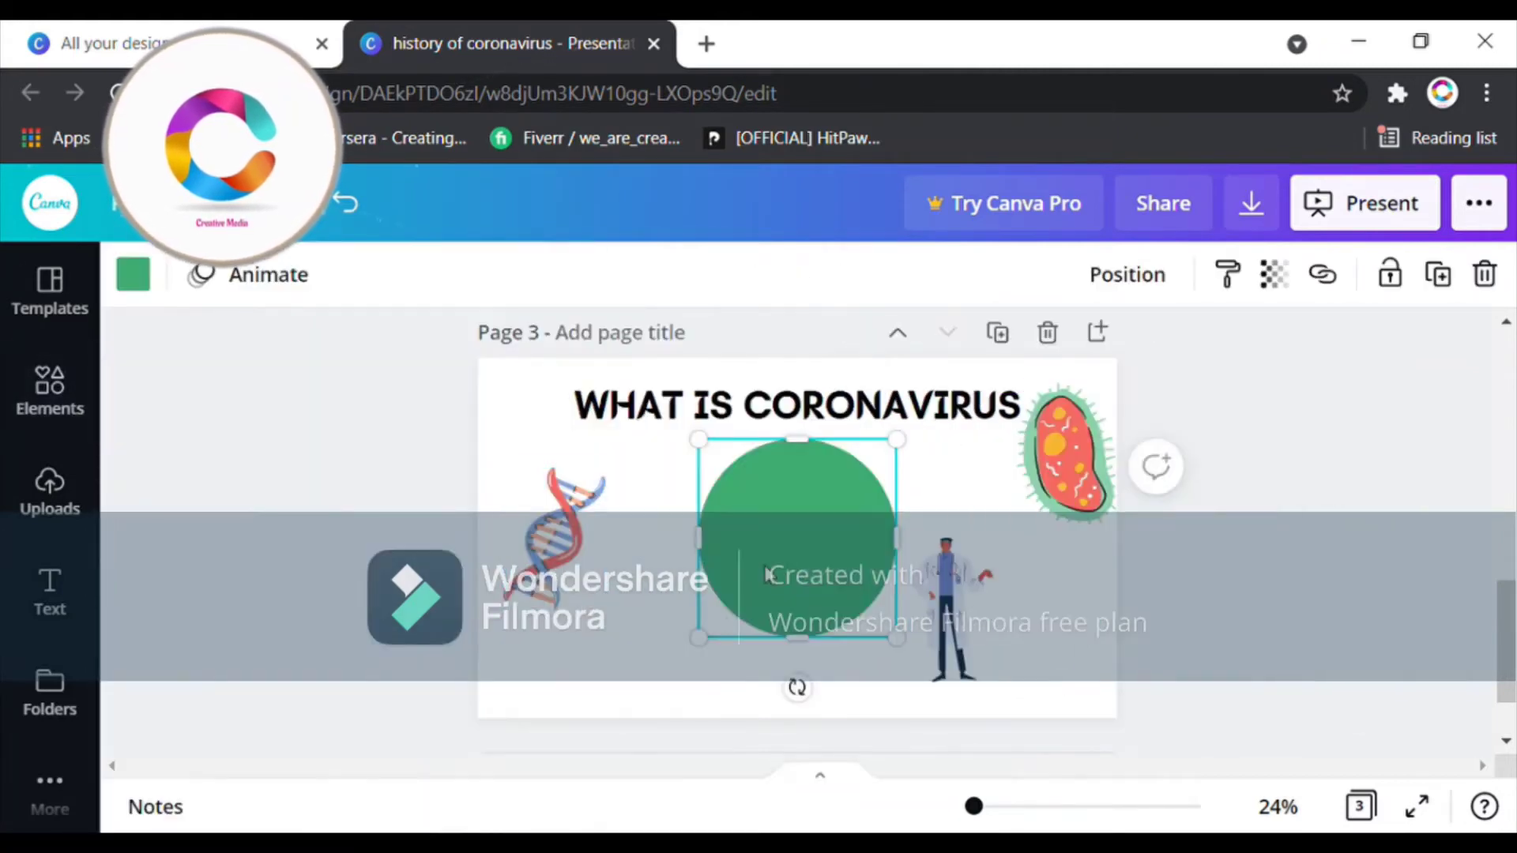
{"action": "left_click_drag", "start_coordinate": [854, 623], "coordinate": [660, 672]}
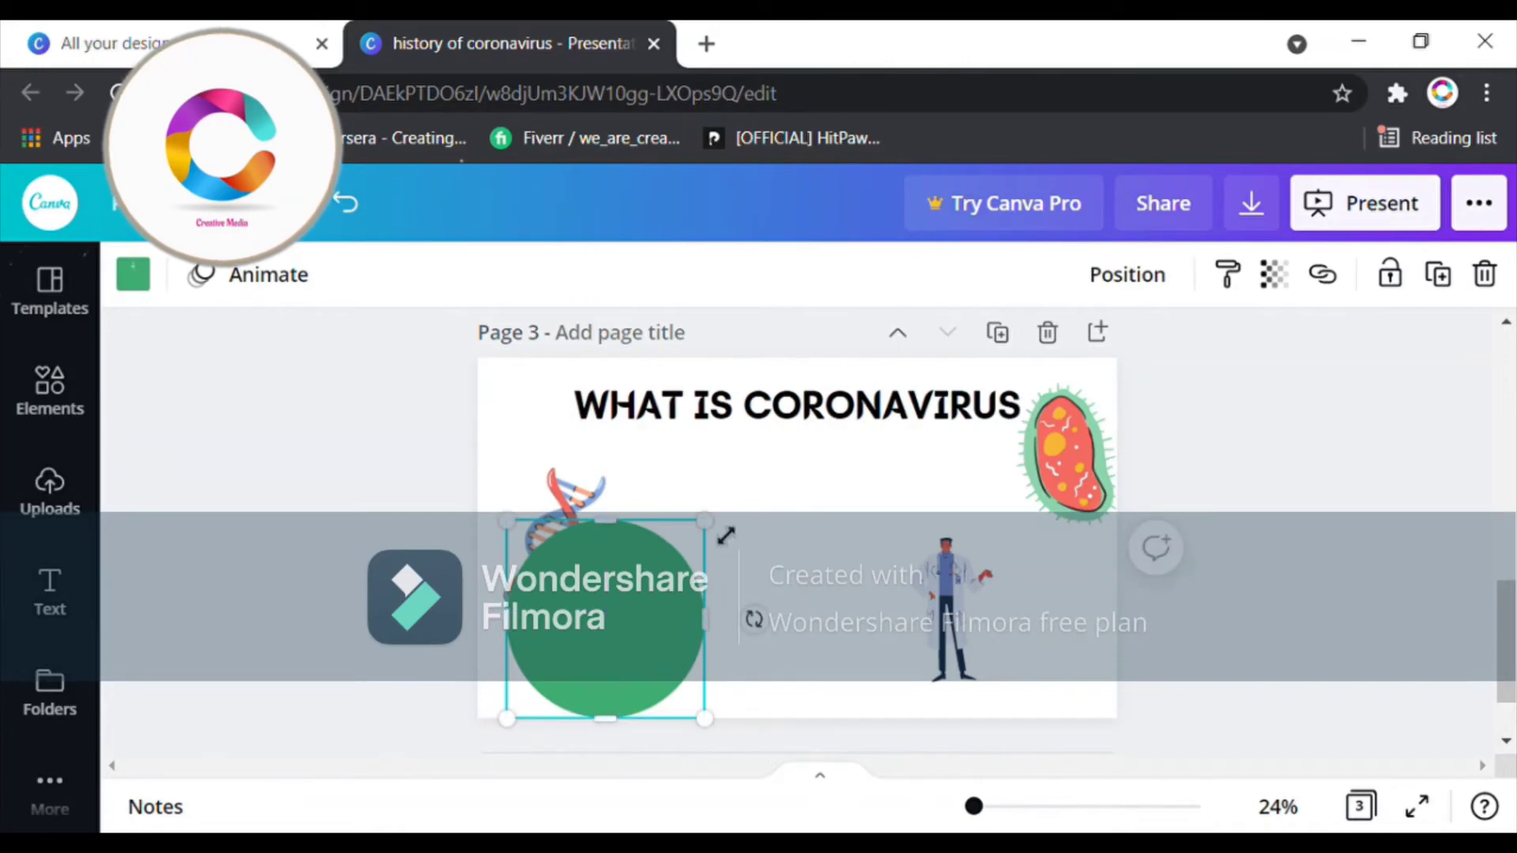
{"action": "left_click_drag", "start_coordinate": [704, 526], "coordinate": [867, 359]}
{"action": "left_click_drag", "start_coordinate": [775, 558], "coordinate": [566, 557]}
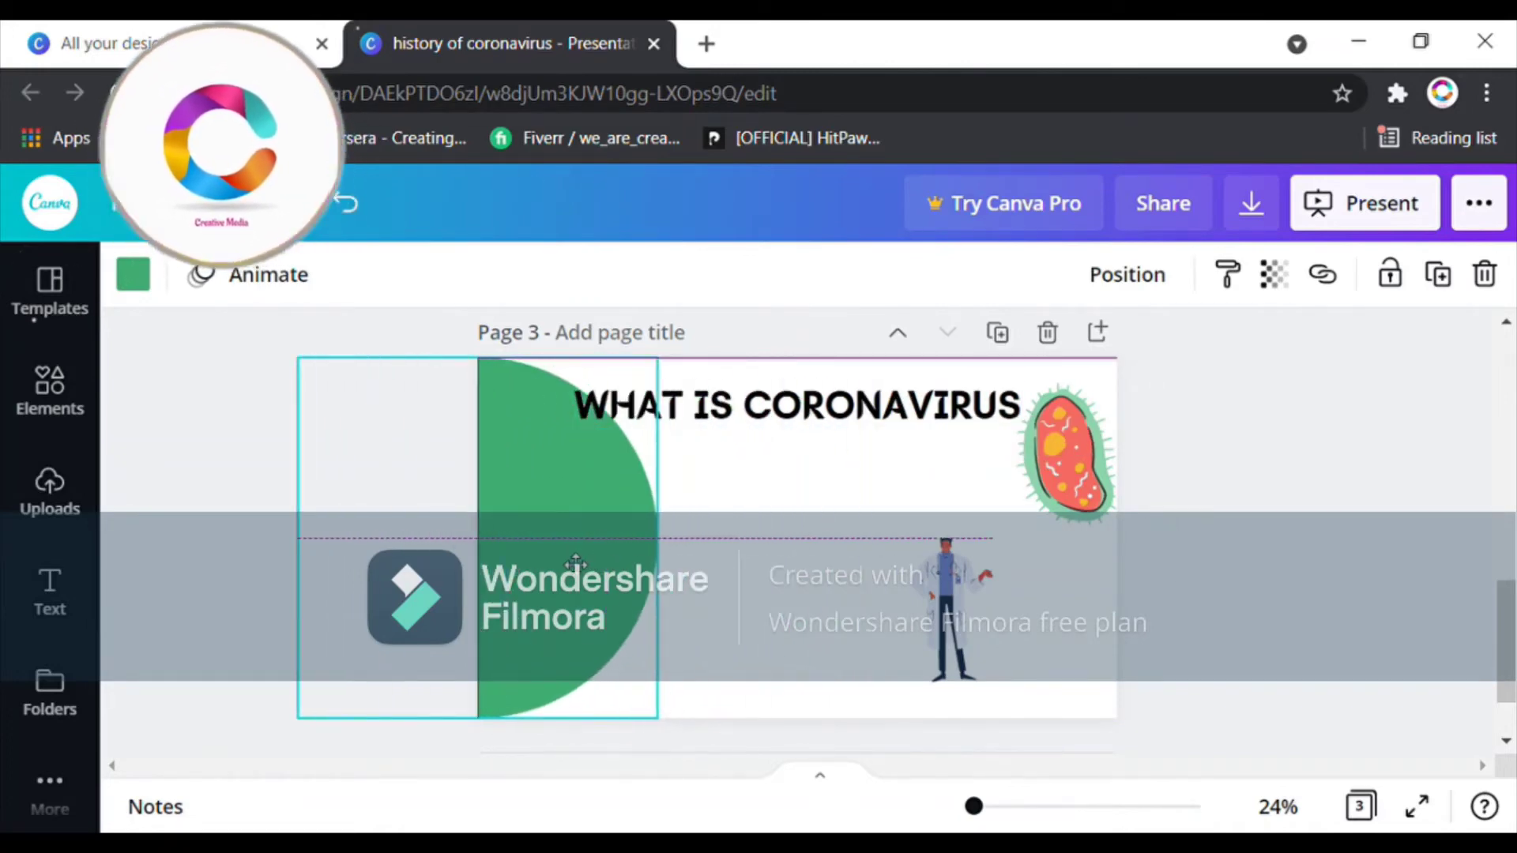
Send the large circle behind the DNA helix and recolor it with the bright yellow from the document colors
{"action": "left_click", "coordinate": [1142, 278]}
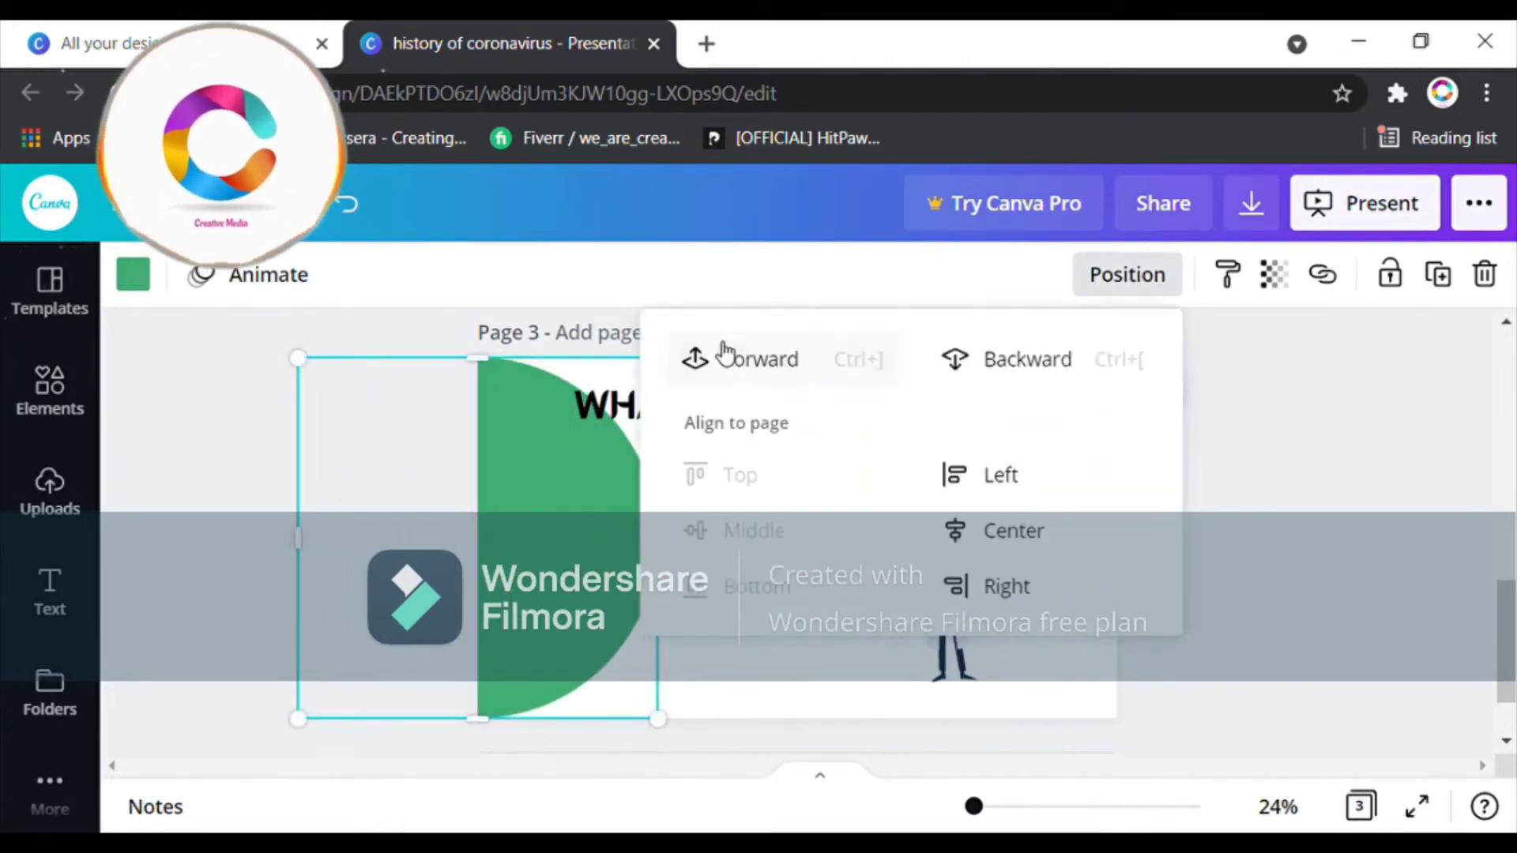
{"action": "left_click", "coordinate": [984, 352]}
{"action": "left_click", "coordinate": [135, 275]}
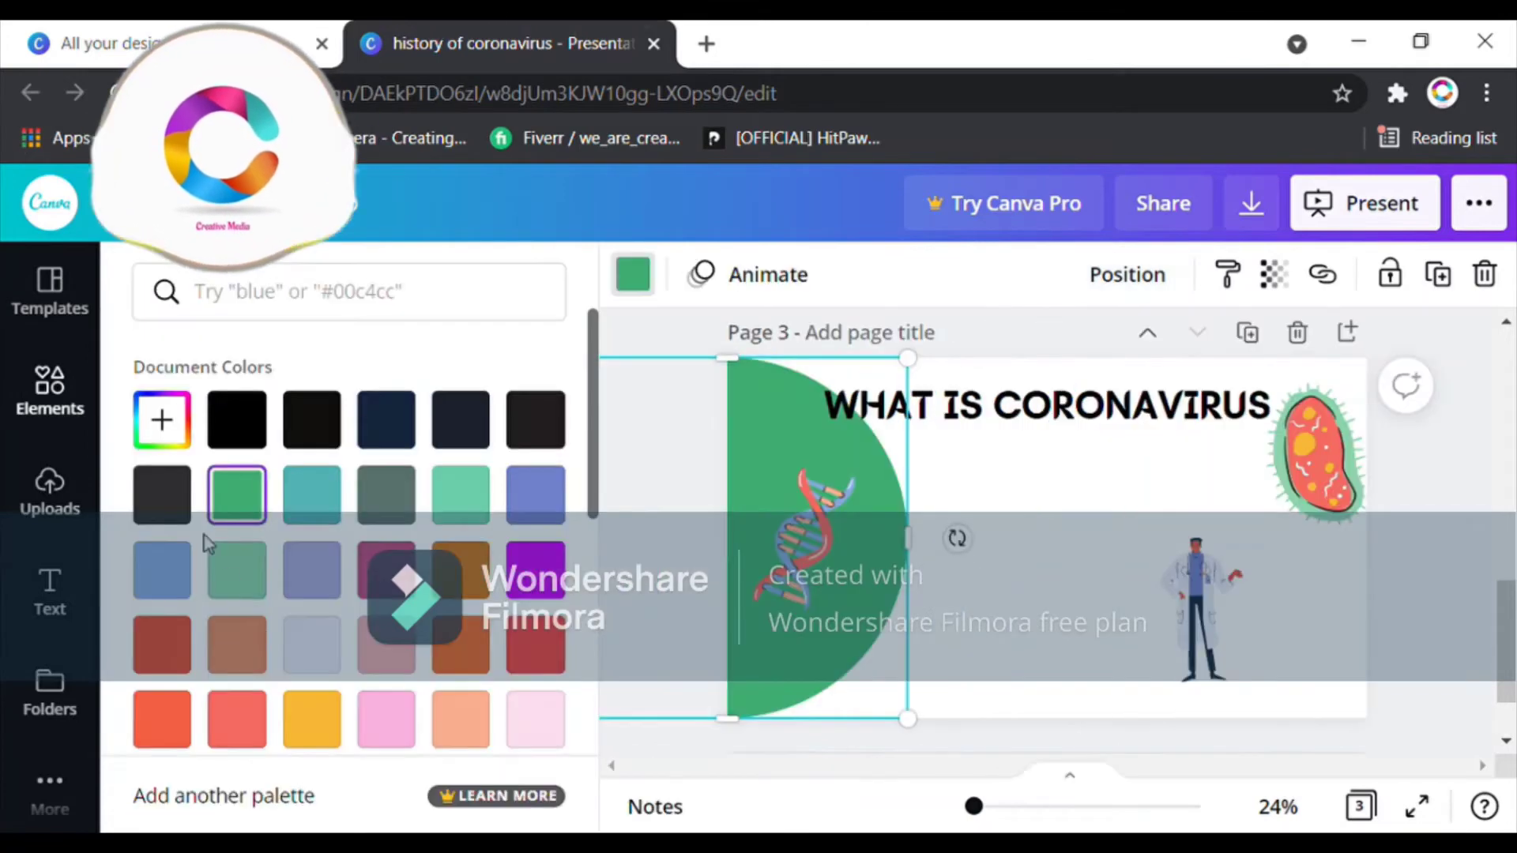
{"action": "left_click", "coordinate": [329, 726]}
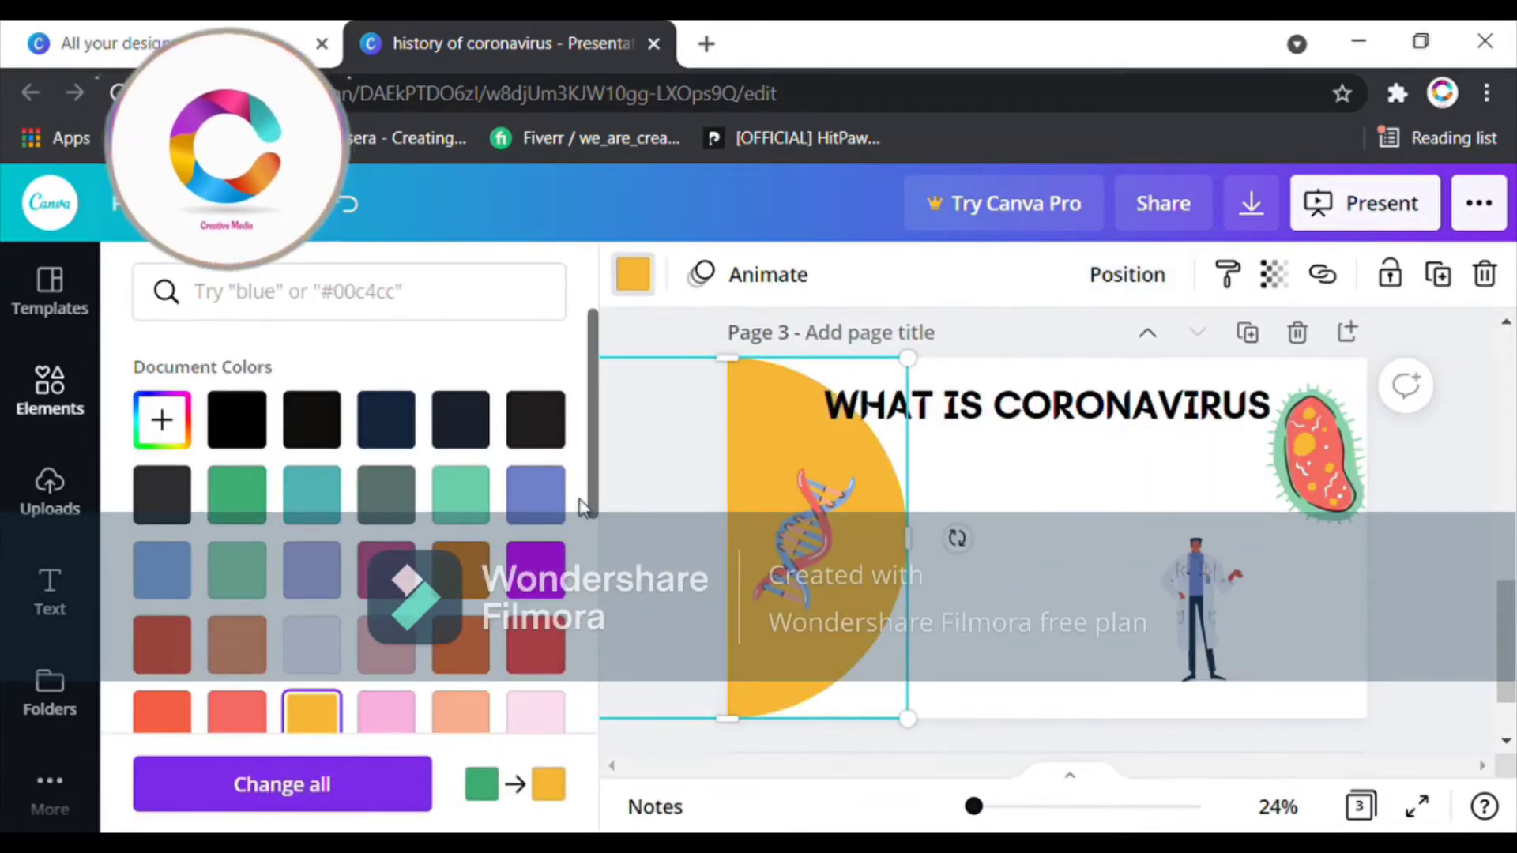
{"action": "scroll", "coordinate": [583, 506], "scroll_direction": "down", "scroll_amount": 3}
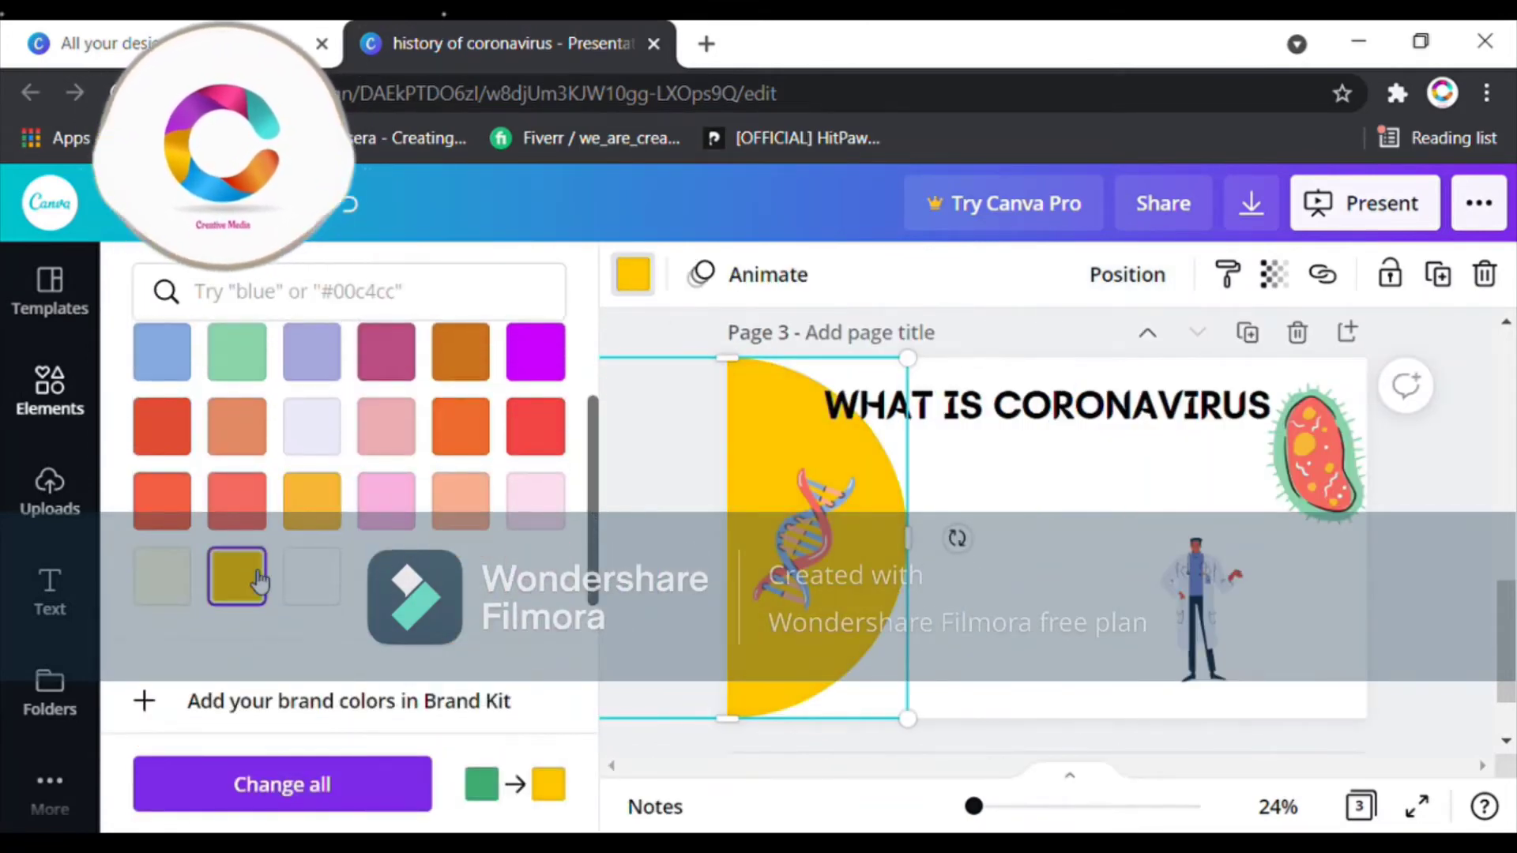
{"action": "left_click", "coordinate": [1473, 627]}
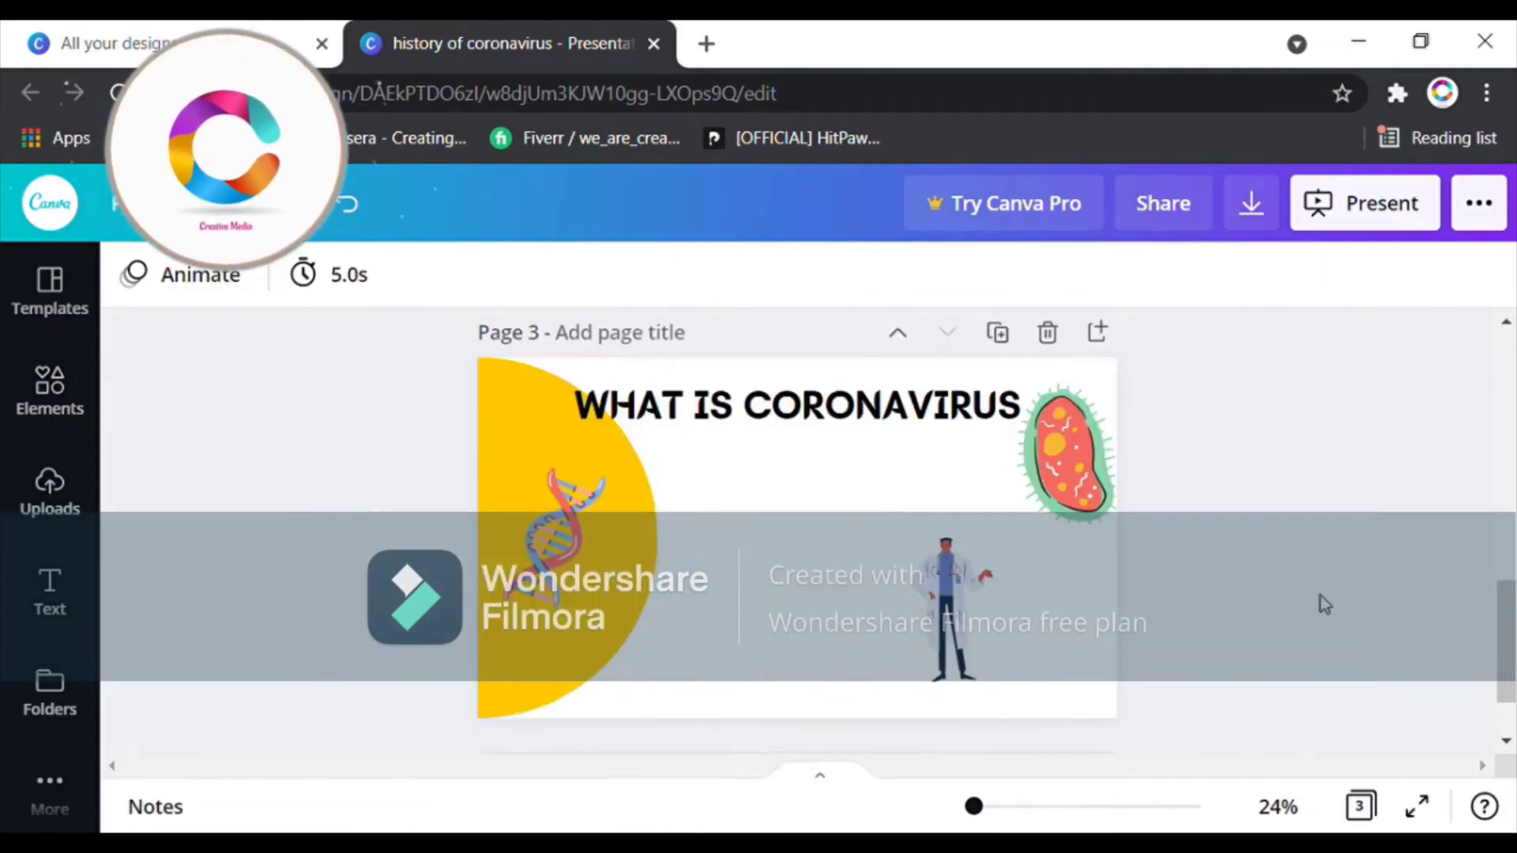
Recolor the peach parts of the DNA helix on page 3 bright purple and nudge the helix slightly within the yellow circle
{"action": "left_click", "coordinate": [537, 540]}
{"action": "mouse_move", "coordinate": [506, 467]}
{"action": "left_mouse_down"}
{"action": "mouse_move", "coordinate": [632, 471]}
{"action": "mouse_move", "coordinate": [517, 467]}
{"action": "left_mouse_up"}
{"action": "left_click", "coordinate": [266, 275]}
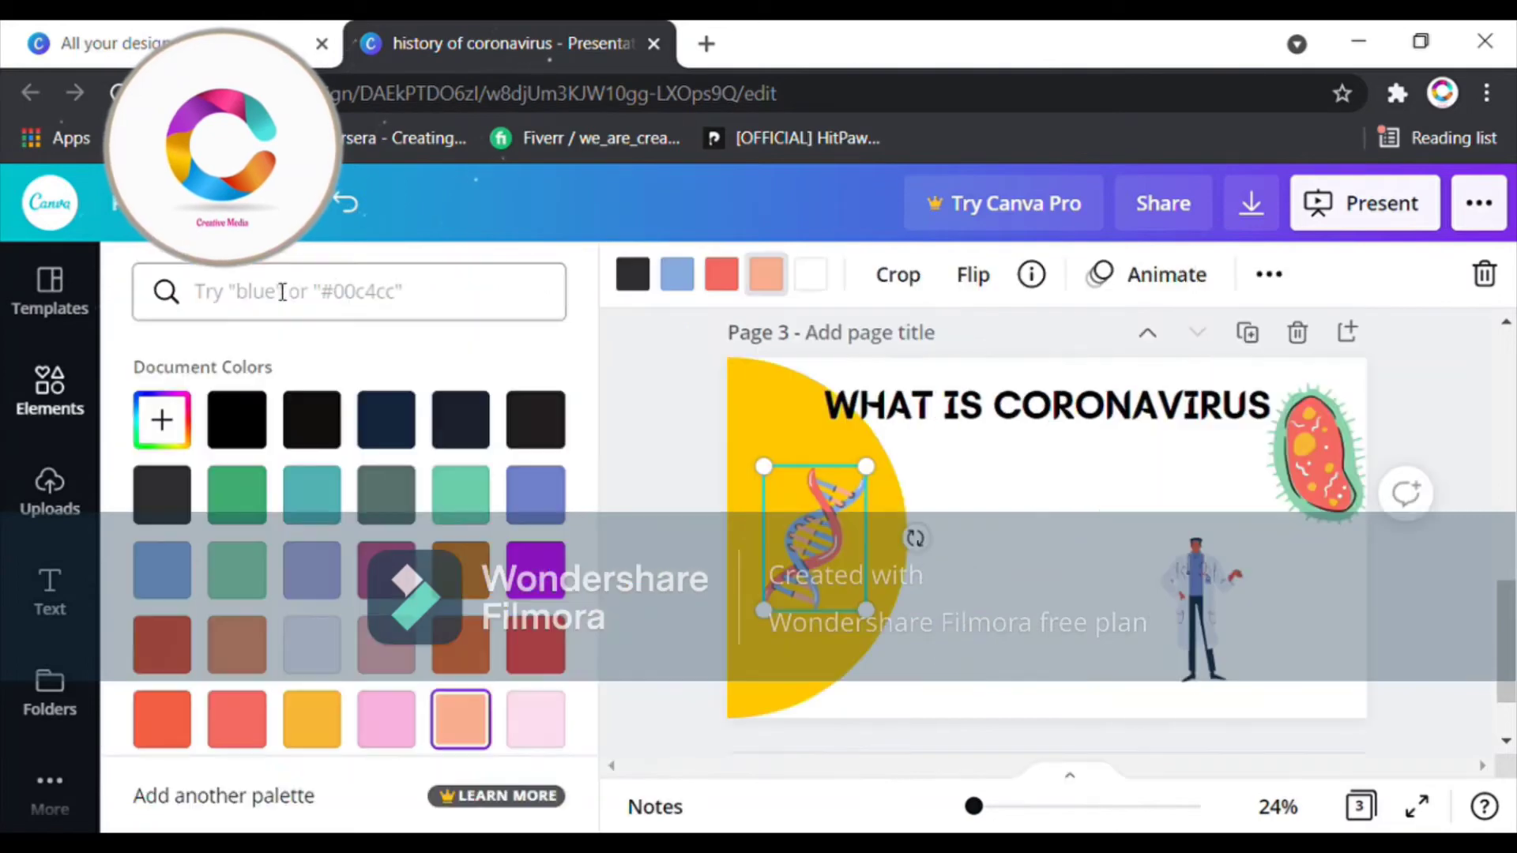
{"action": "left_click", "coordinate": [542, 435]}
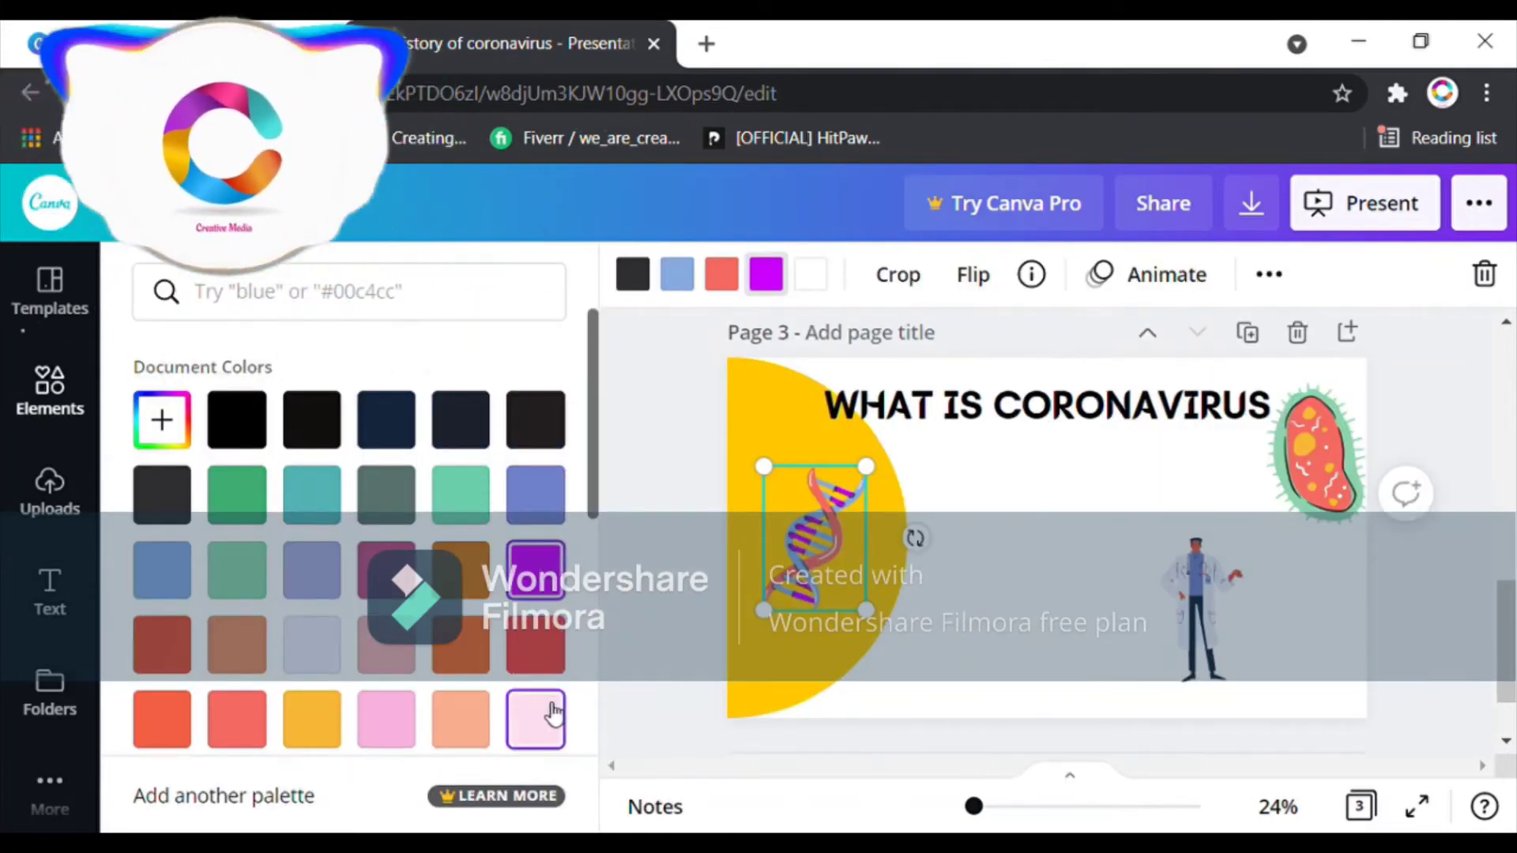
{"action": "left_click", "coordinate": [558, 563]}
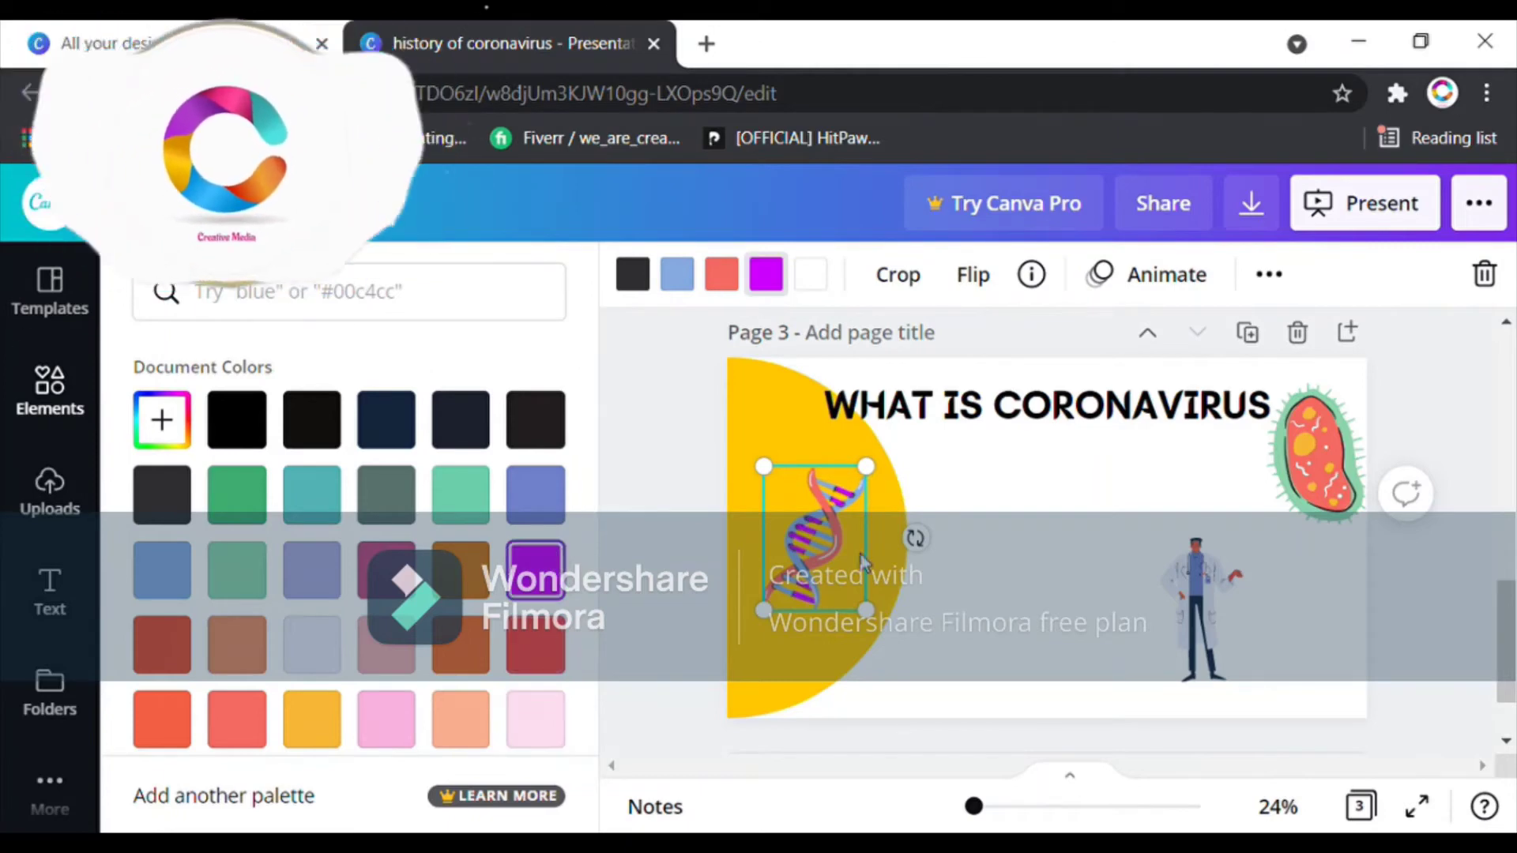
{"action": "left_click", "coordinate": [1422, 598]}
{"action": "left_click_drag", "start_coordinate": [586, 553], "coordinate": [571, 554]}
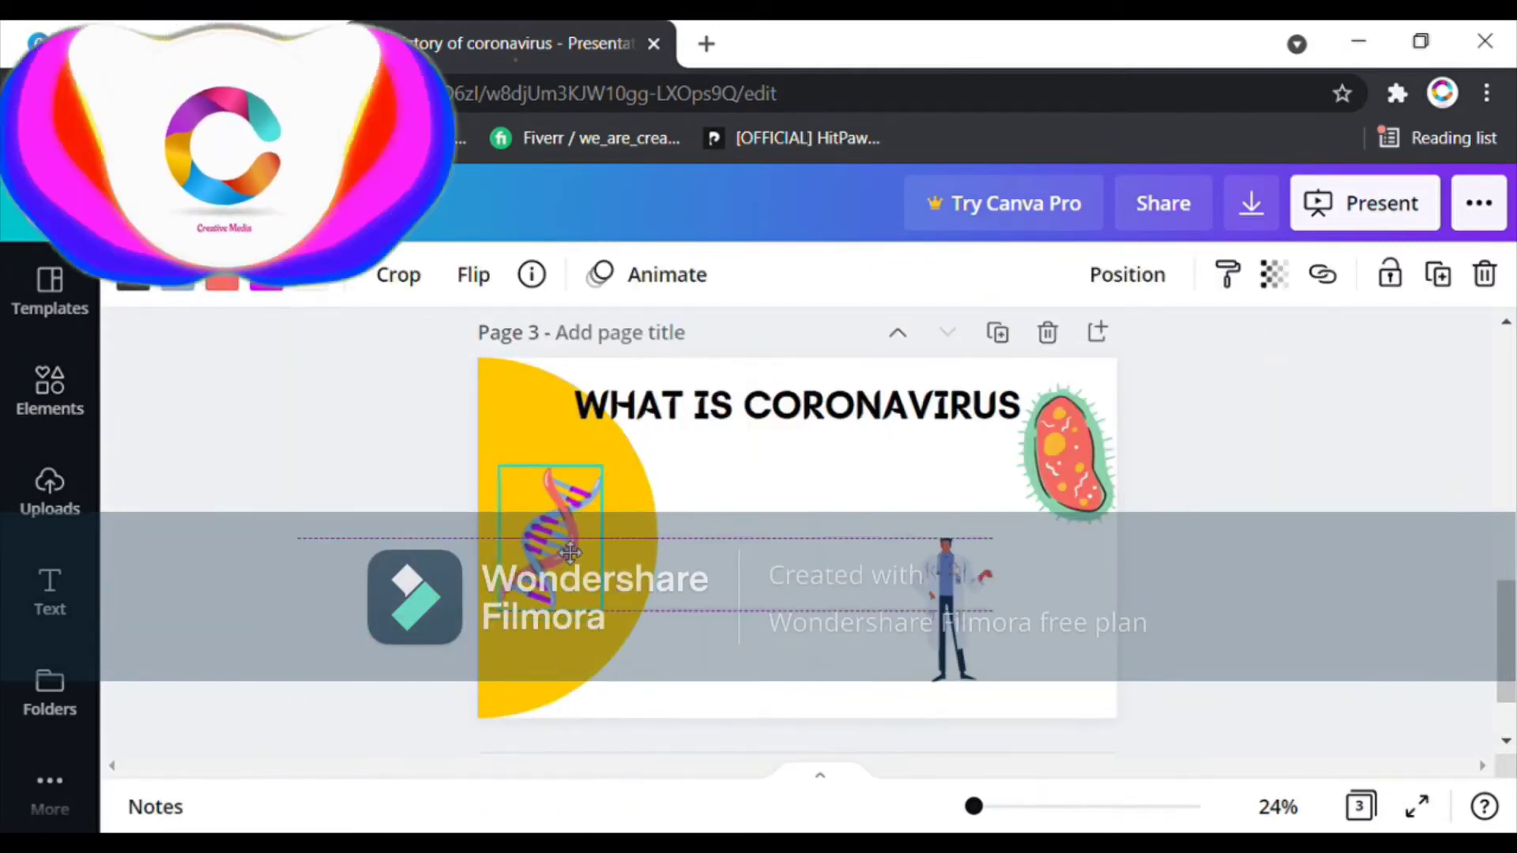
{"action": "left_click", "coordinate": [1287, 667]}
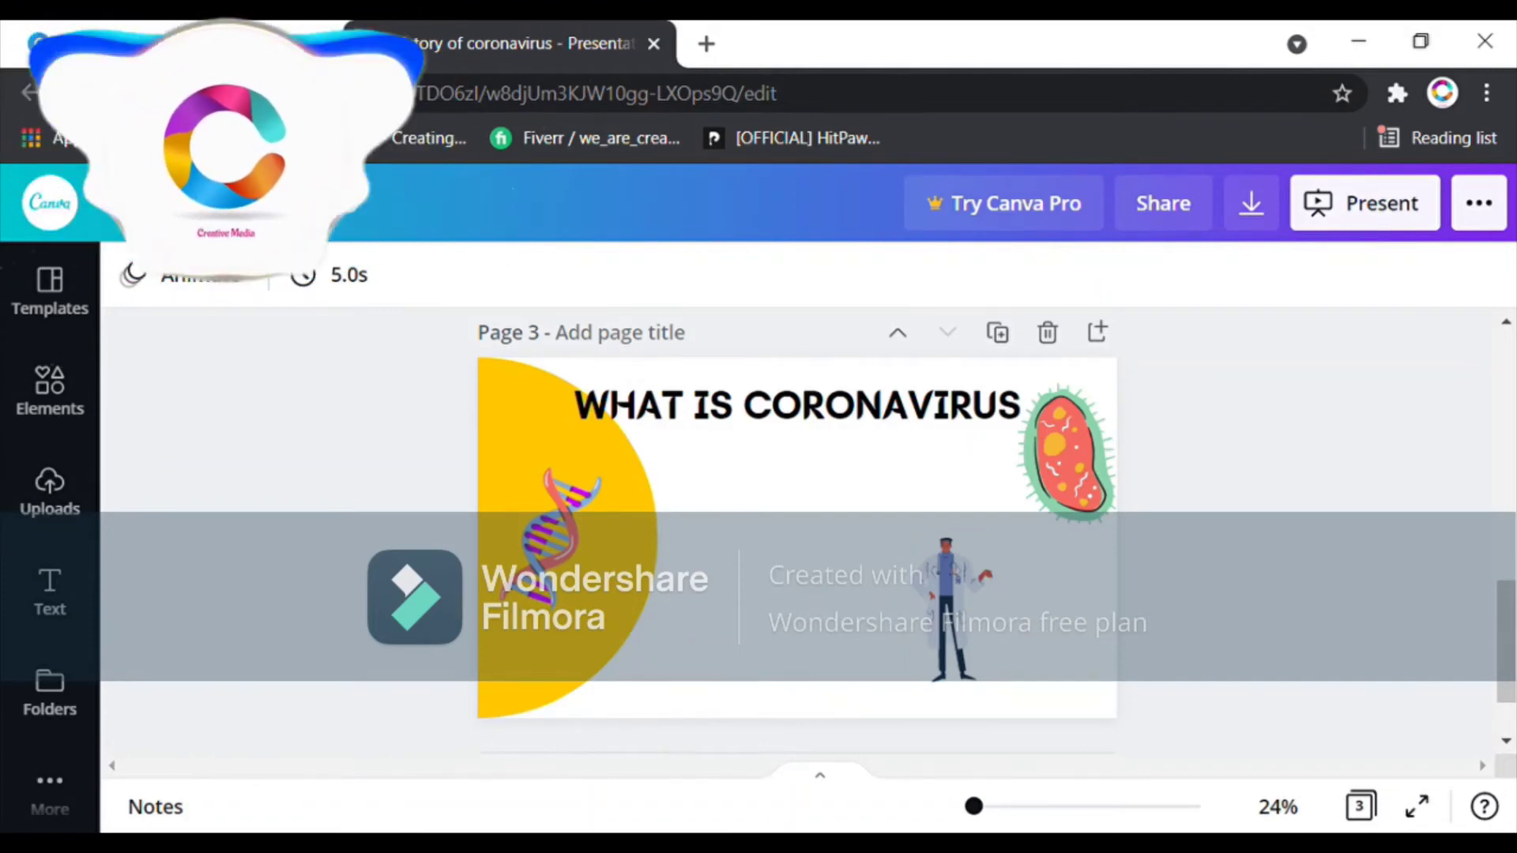
Add a square shape to page 3, move it toward the doctor and tilt it diagonally
{"action": "left_click", "coordinate": [51, 391]}
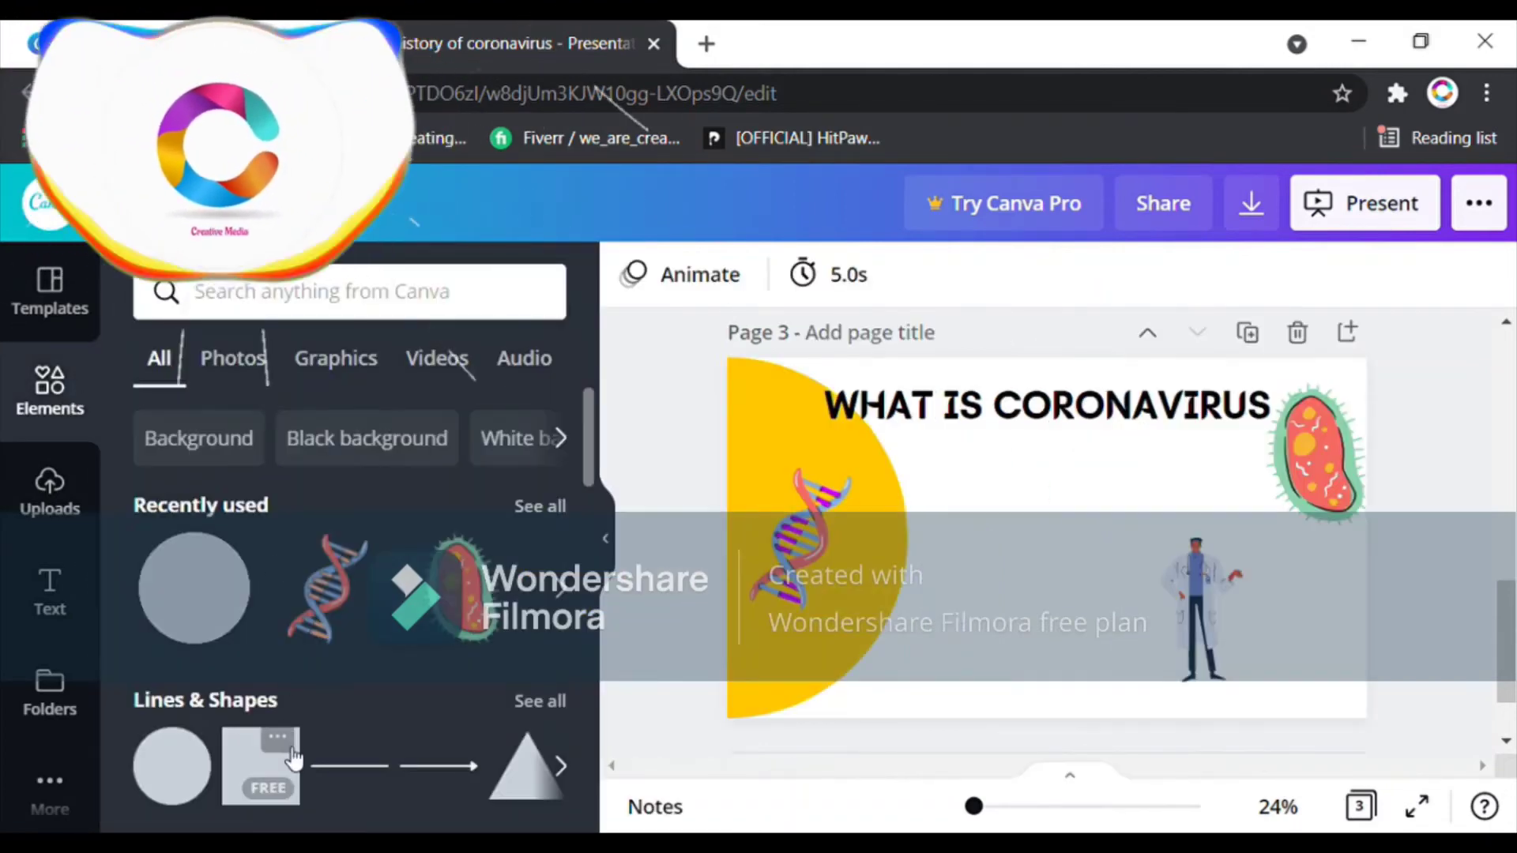
{"action": "left_click", "coordinate": [246, 760]}
{"action": "left_click", "coordinate": [605, 539]}
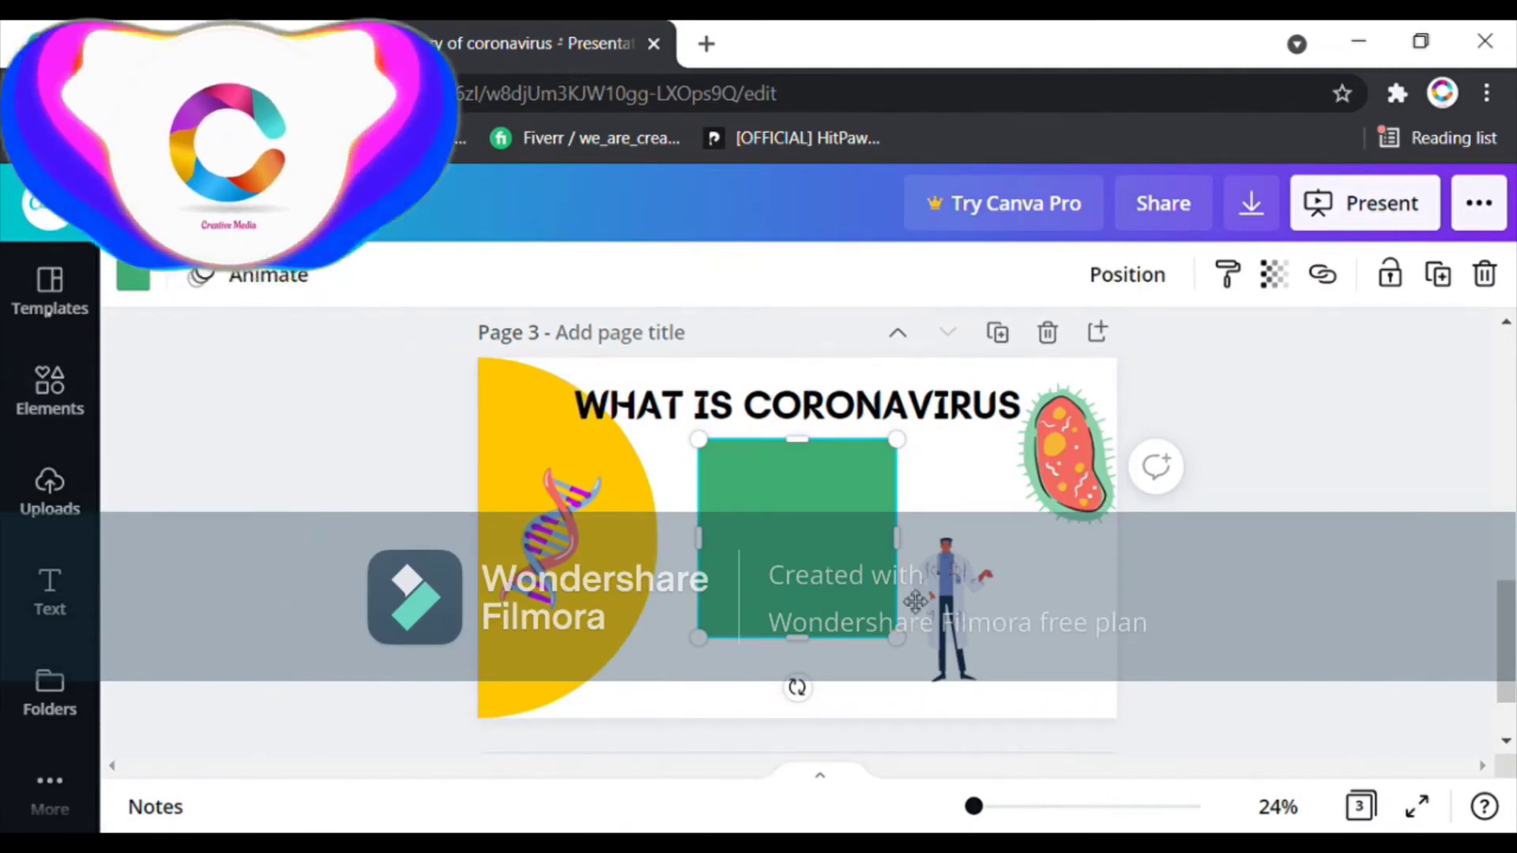
{"action": "left_click_drag", "start_coordinate": [835, 561], "coordinate": [899, 601]}
{"action": "left_click_drag", "start_coordinate": [863, 727], "coordinate": [788, 693]}
Stretch the tilted square into a rectangle and place it over the lower-right corner of page 3 as a diagonal triangle
{"action": "left_click_drag", "start_coordinate": [830, 509], "coordinate": [865, 563]}
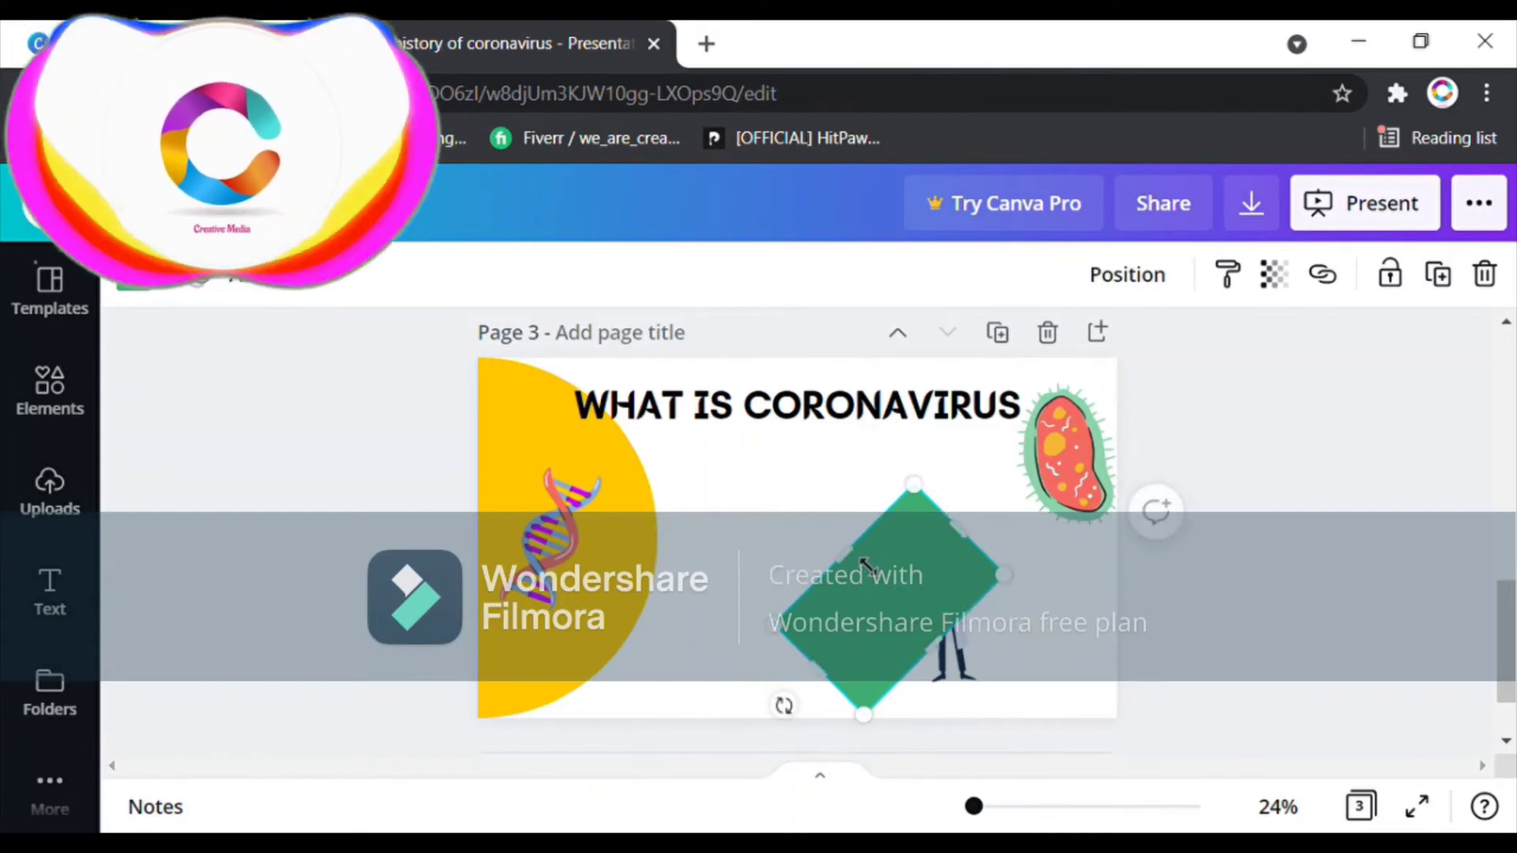
{"action": "left_click_drag", "start_coordinate": [970, 551], "coordinate": [1020, 549]}
{"action": "left_click_drag", "start_coordinate": [923, 624], "coordinate": [1086, 703]}
{"action": "left_click_drag", "start_coordinate": [1151, 597], "coordinate": [1211, 582]}
{"action": "scroll", "coordinate": [1485, 672], "scroll_direction": "down", "scroll_amount": 1}
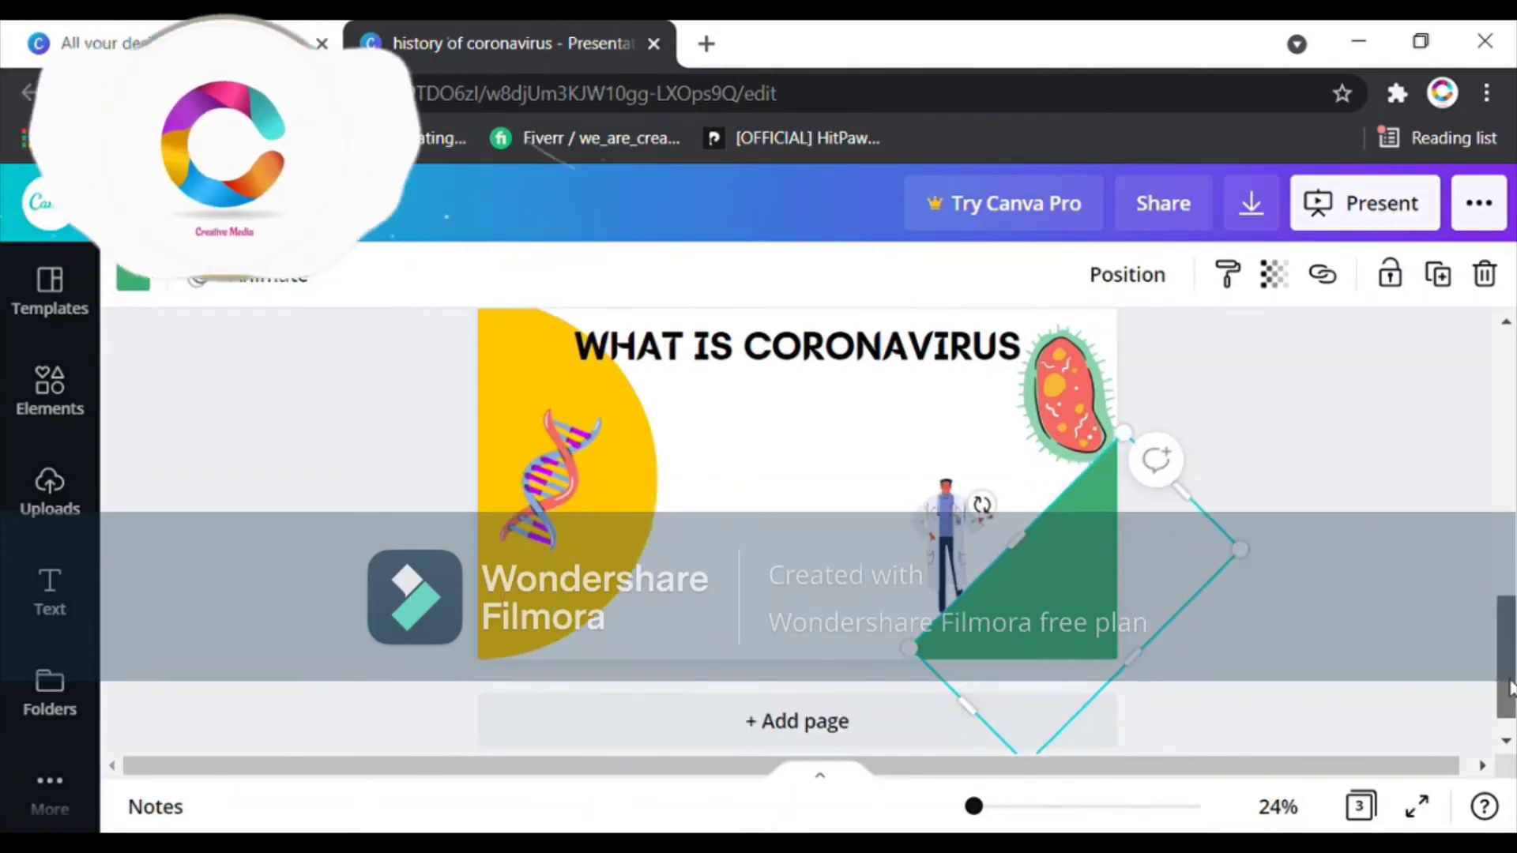
{"action": "left_click_drag", "start_coordinate": [980, 714], "coordinate": [923, 751]}
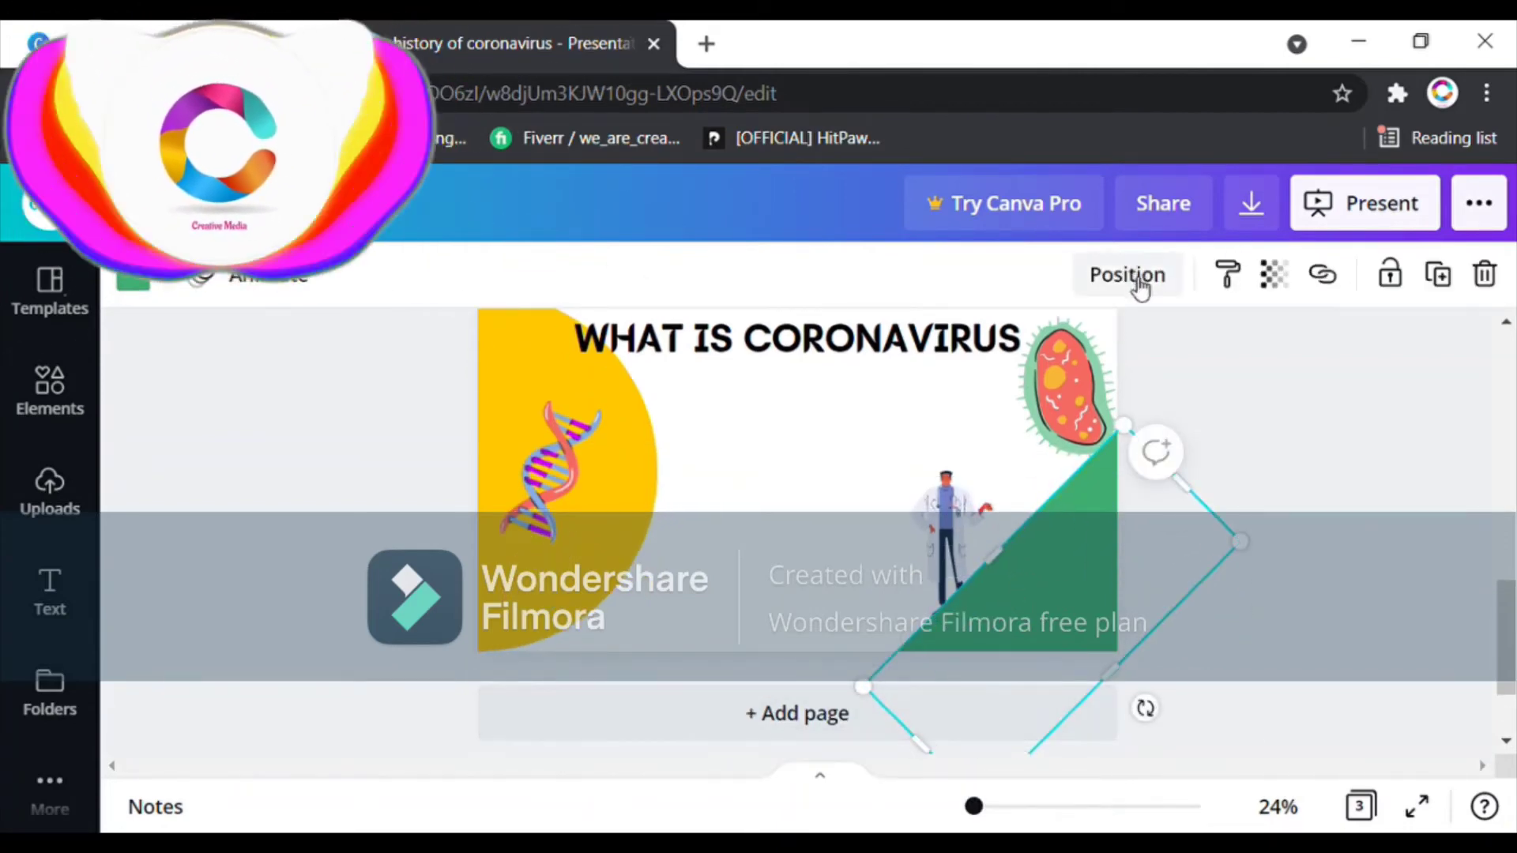
Send the green corner shape behind the doctor and recolor it with the same bright yellow as the large circle
{"action": "left_click", "coordinate": [1130, 279]}
{"action": "left_click", "coordinate": [1006, 365]}
{"action": "left_click", "coordinate": [133, 278]}
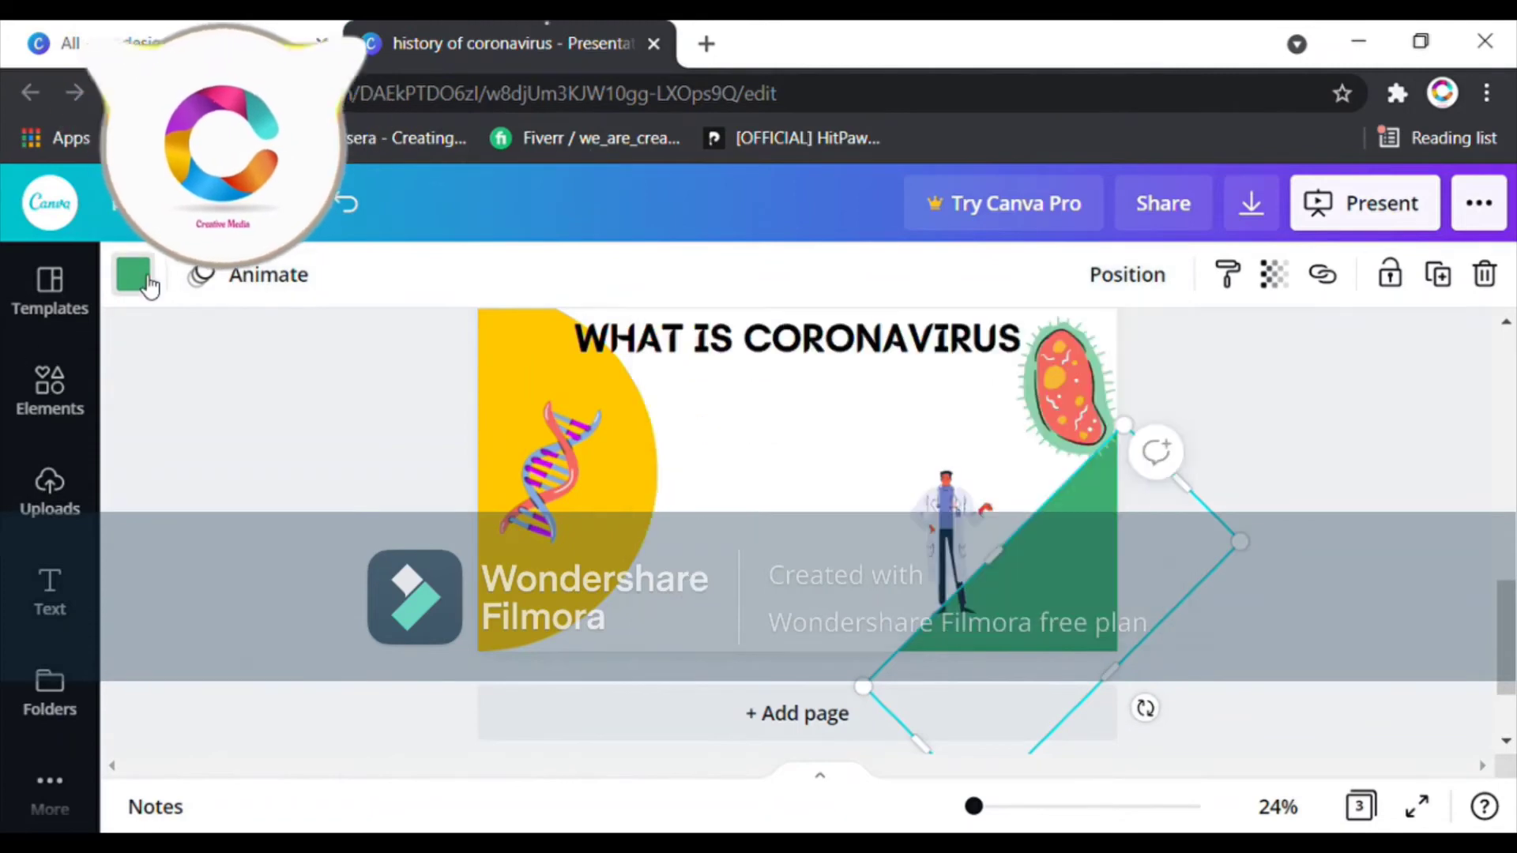
{"action": "scroll", "coordinate": [577, 496], "scroll_direction": "down", "scroll_amount": 3}
{"action": "left_click", "coordinate": [311, 513]}
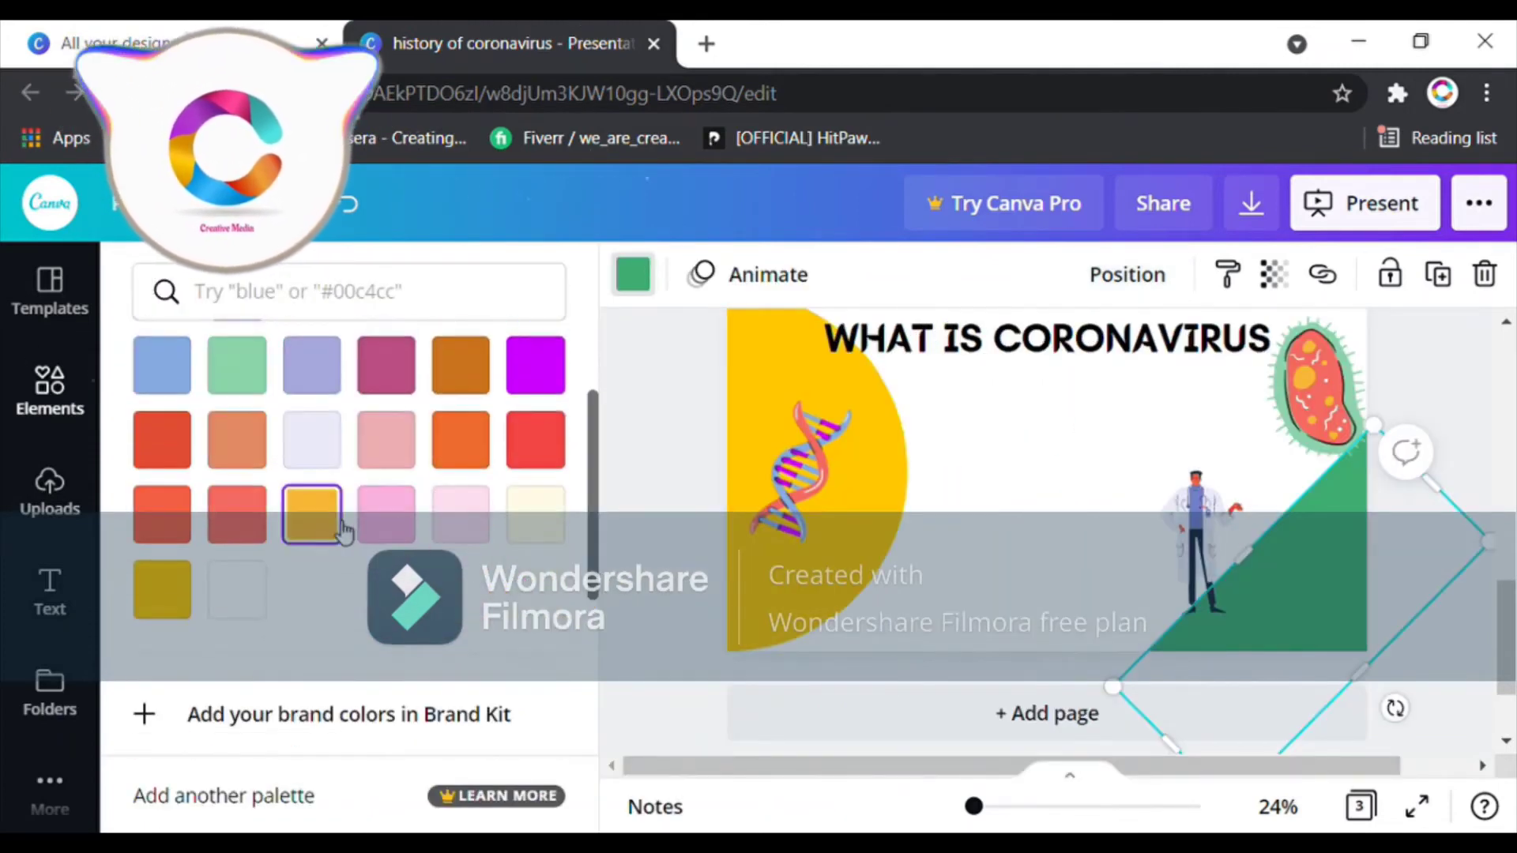
{"action": "left_click", "coordinate": [648, 558]}
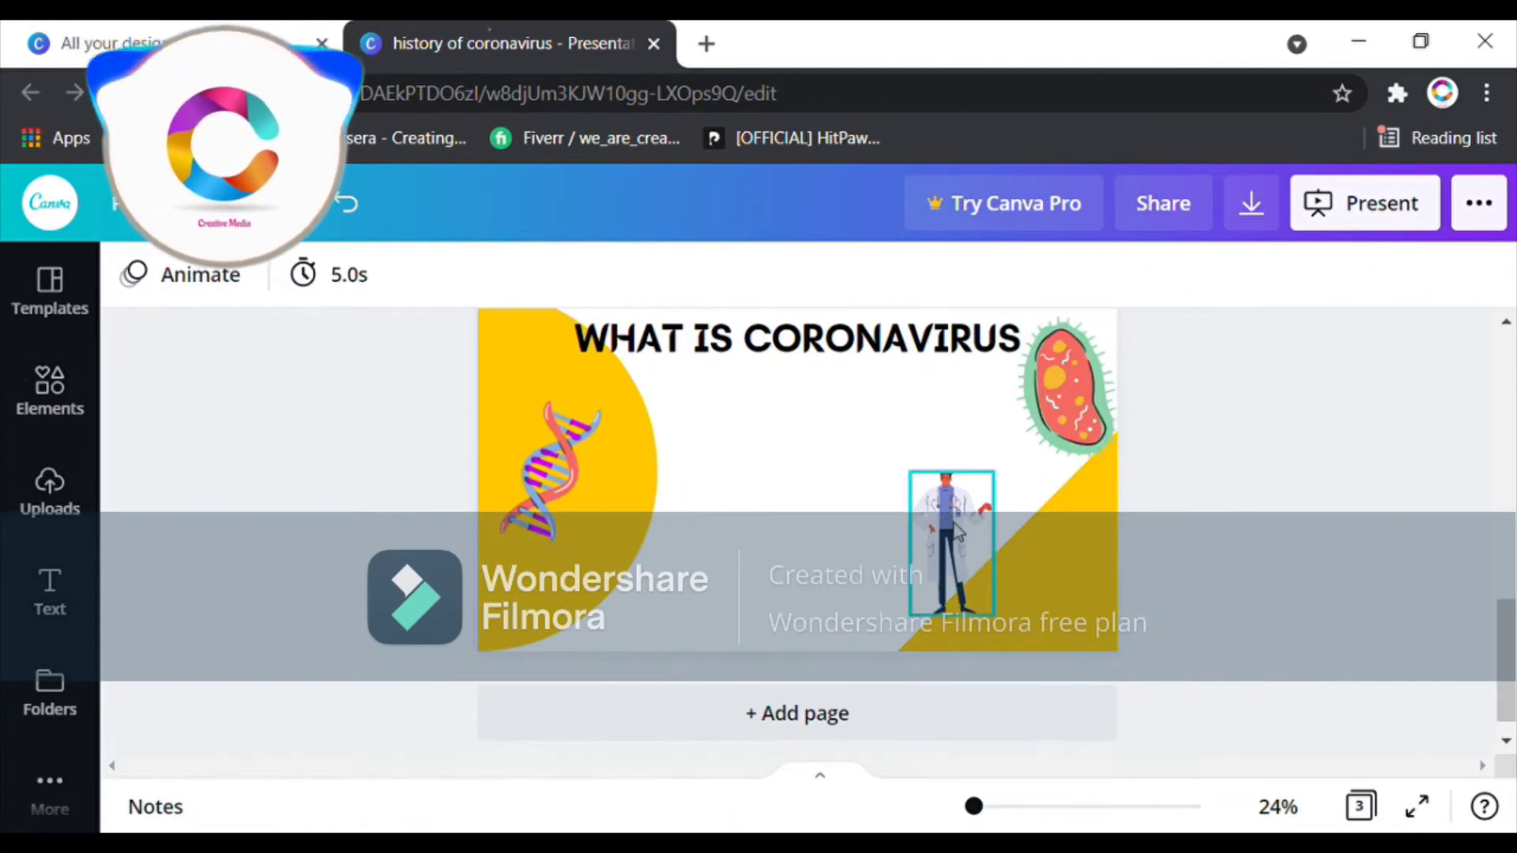
Move the doctor into the yellow lower-right corner, then shrink the microbe graphic and place it just below the title's right end
{"action": "left_click_drag", "start_coordinate": [946, 537], "coordinate": [1063, 575]}
{"action": "left_click", "coordinate": [1292, 632]}
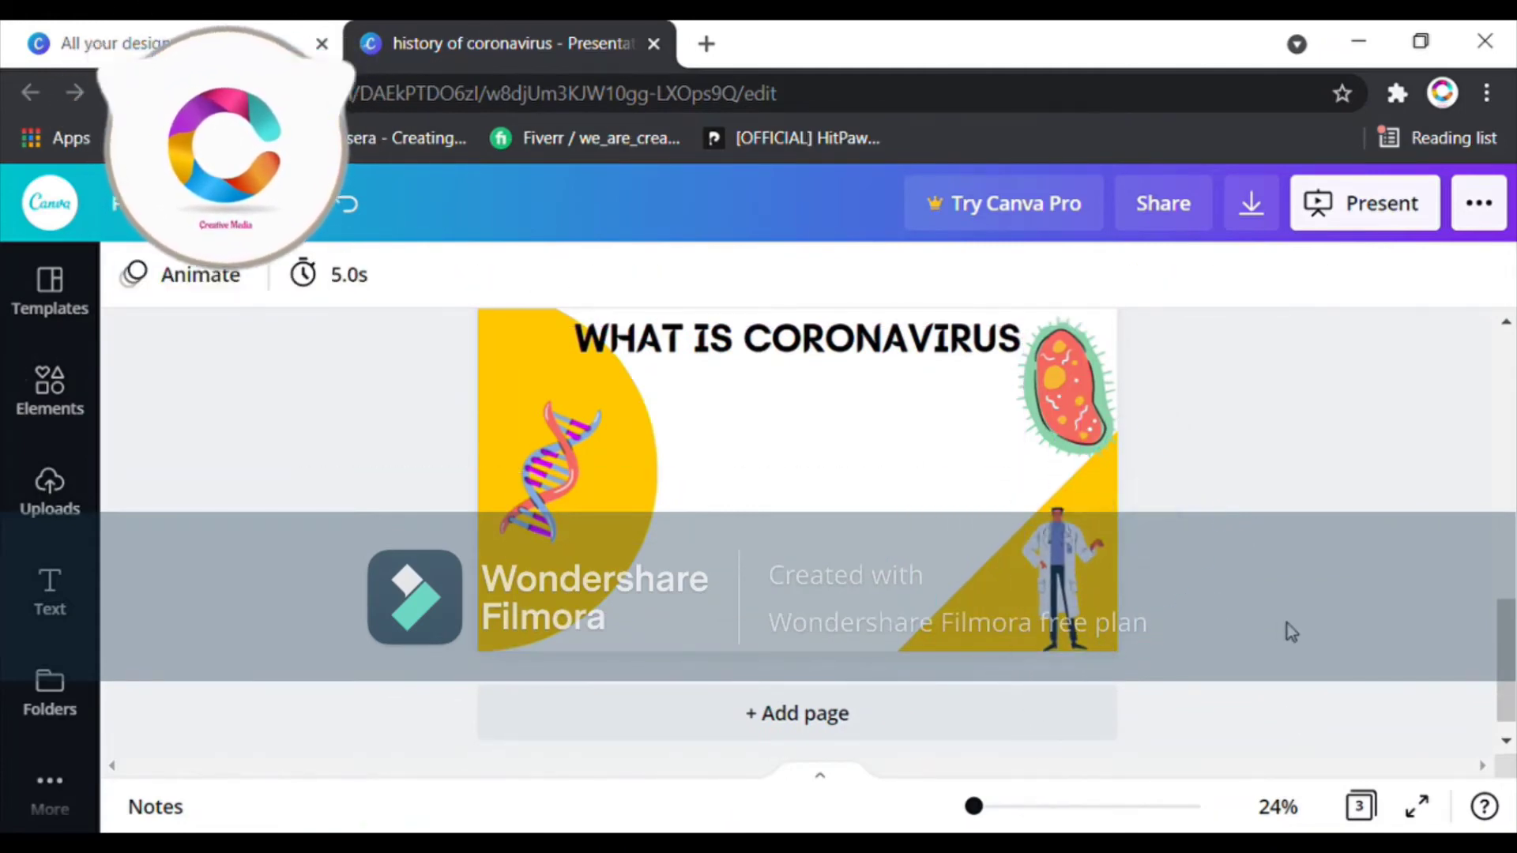
{"action": "left_click", "coordinate": [1055, 419]}
{"action": "left_click_drag", "start_coordinate": [1017, 316], "coordinate": [1050, 367]}
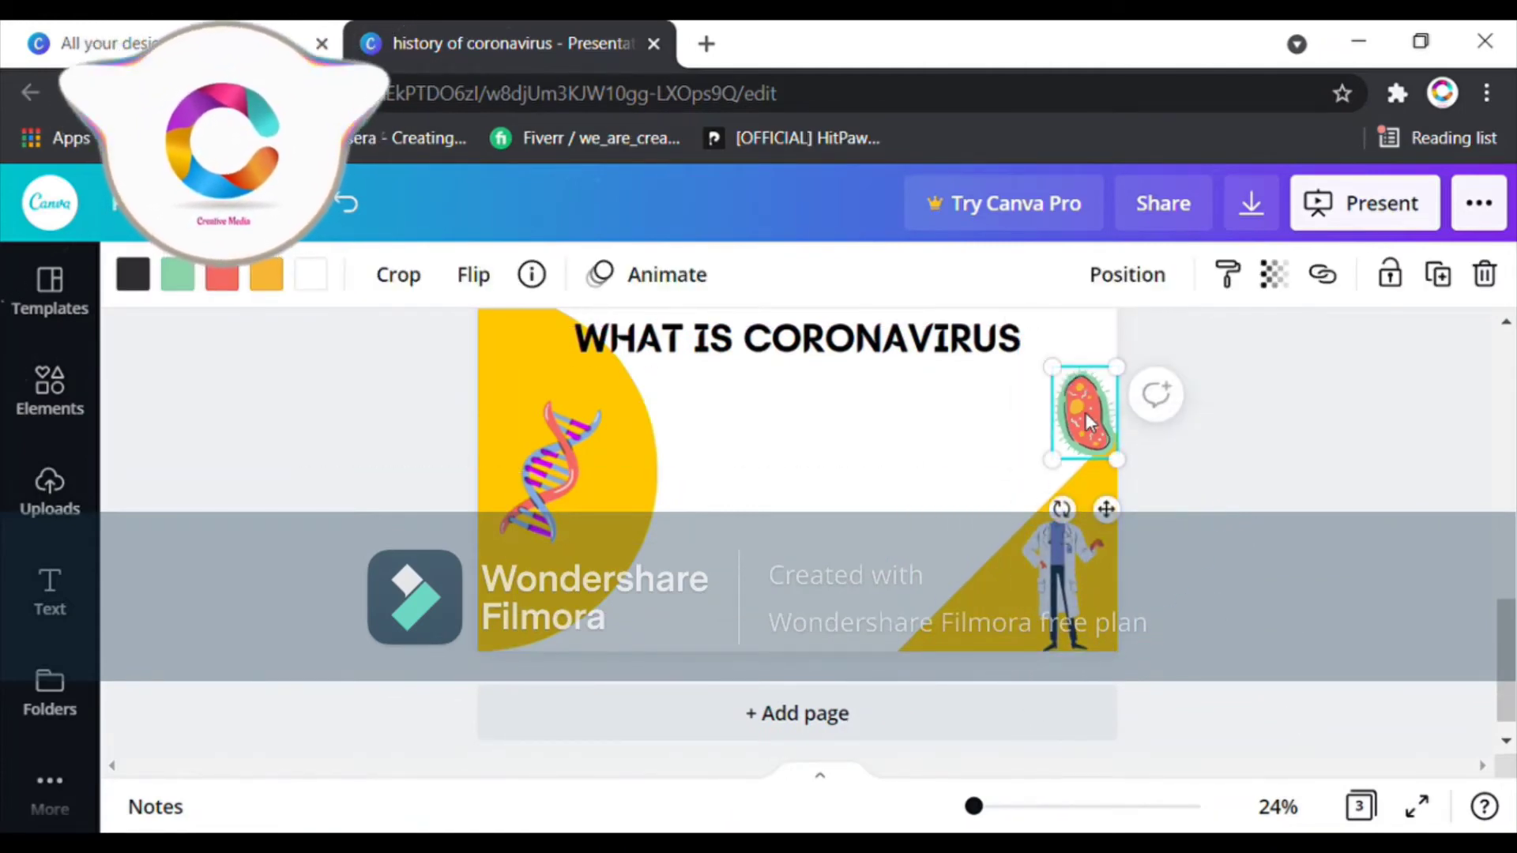
{"action": "left_click_drag", "start_coordinate": [1089, 421], "coordinate": [1077, 393]}
{"action": "left_click", "coordinate": [1227, 530]}
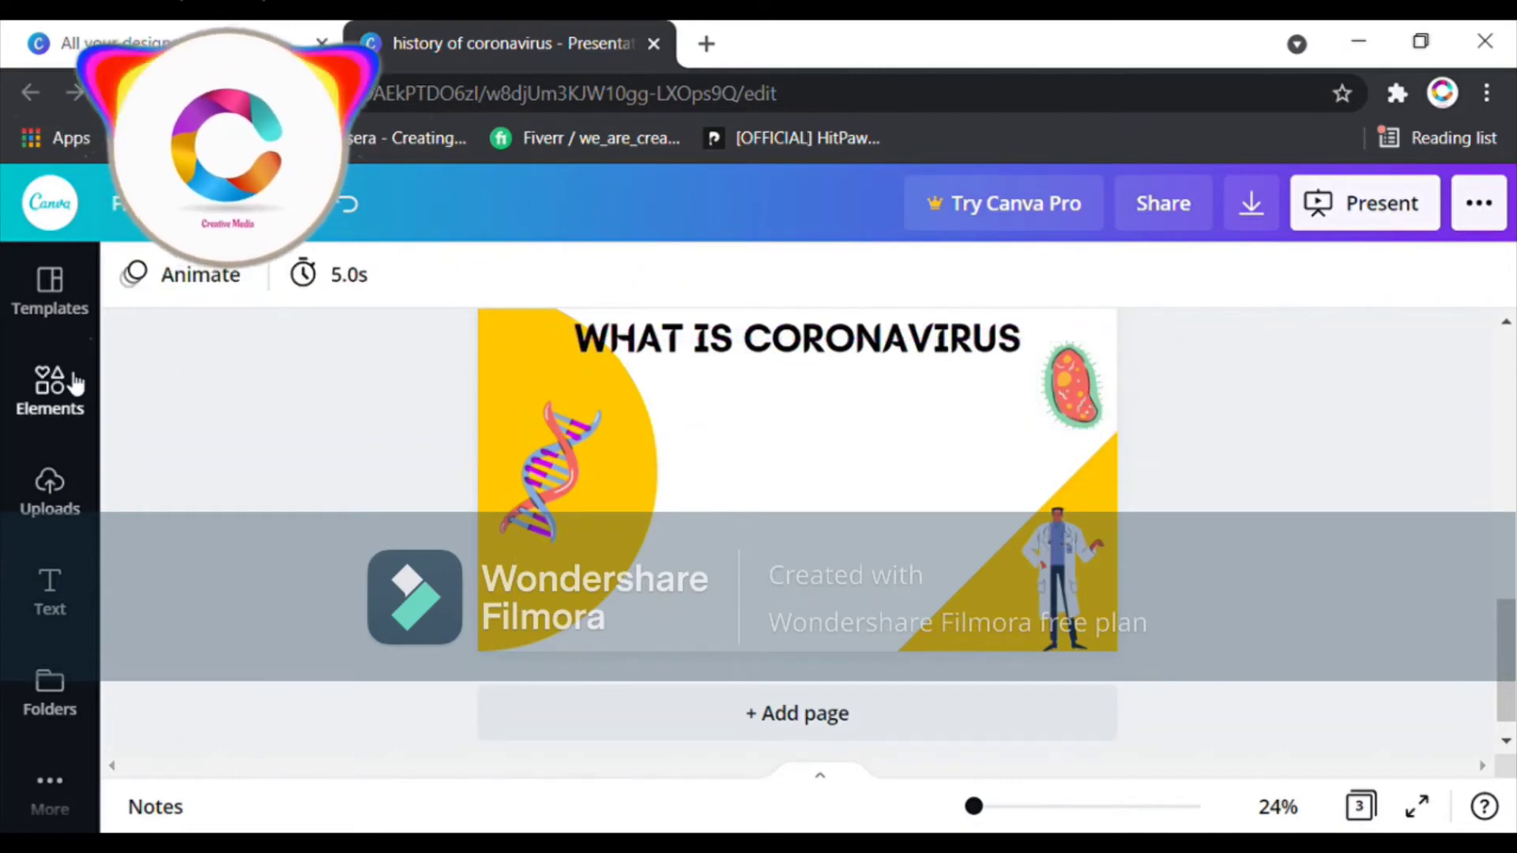
Add the rounded speech bubble from Lines & Shapes and place it below the title with its tail pointing at the doctor
{"action": "left_click", "coordinate": [50, 387]}
{"action": "left_click", "coordinate": [542, 702]}
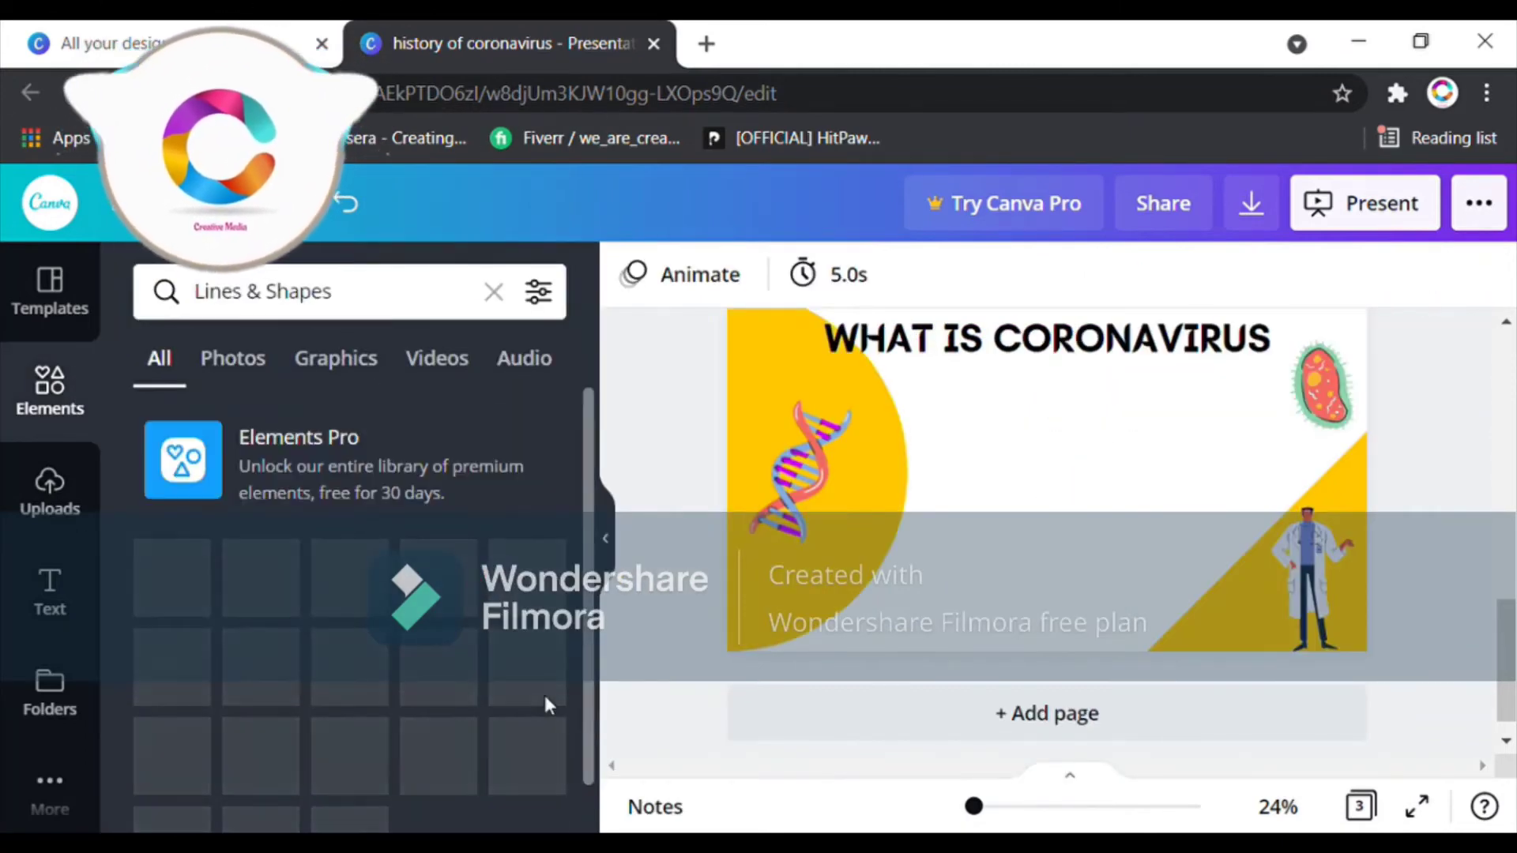
{"action": "left_click_drag", "start_coordinate": [585, 506], "coordinate": [588, 765]}
{"action": "scroll", "coordinate": [537, 729], "scroll_direction": "down", "scroll_amount": 3}
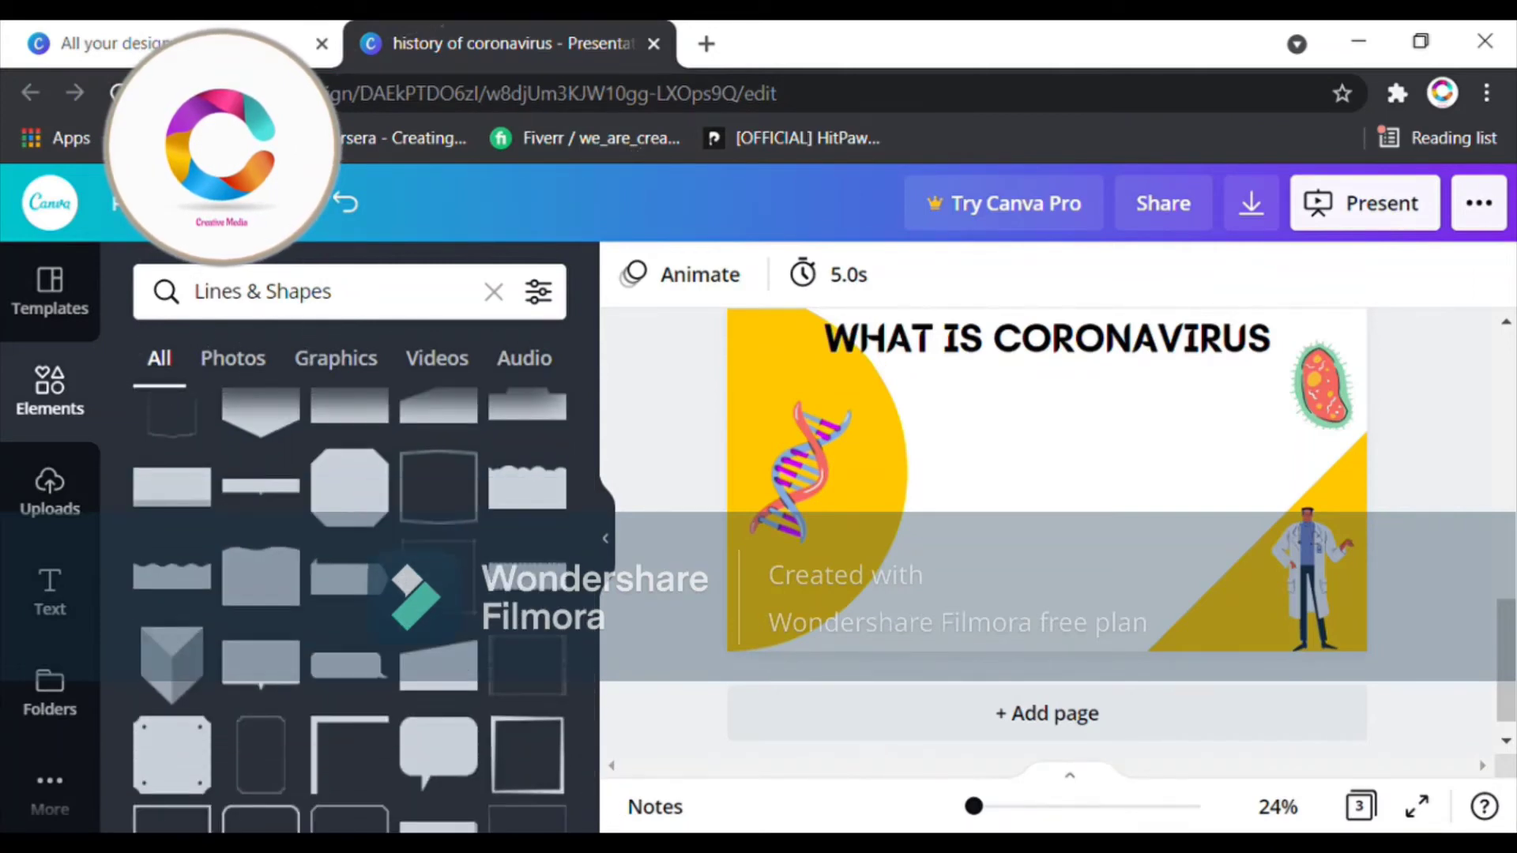
{"action": "left_click", "coordinate": [337, 672]}
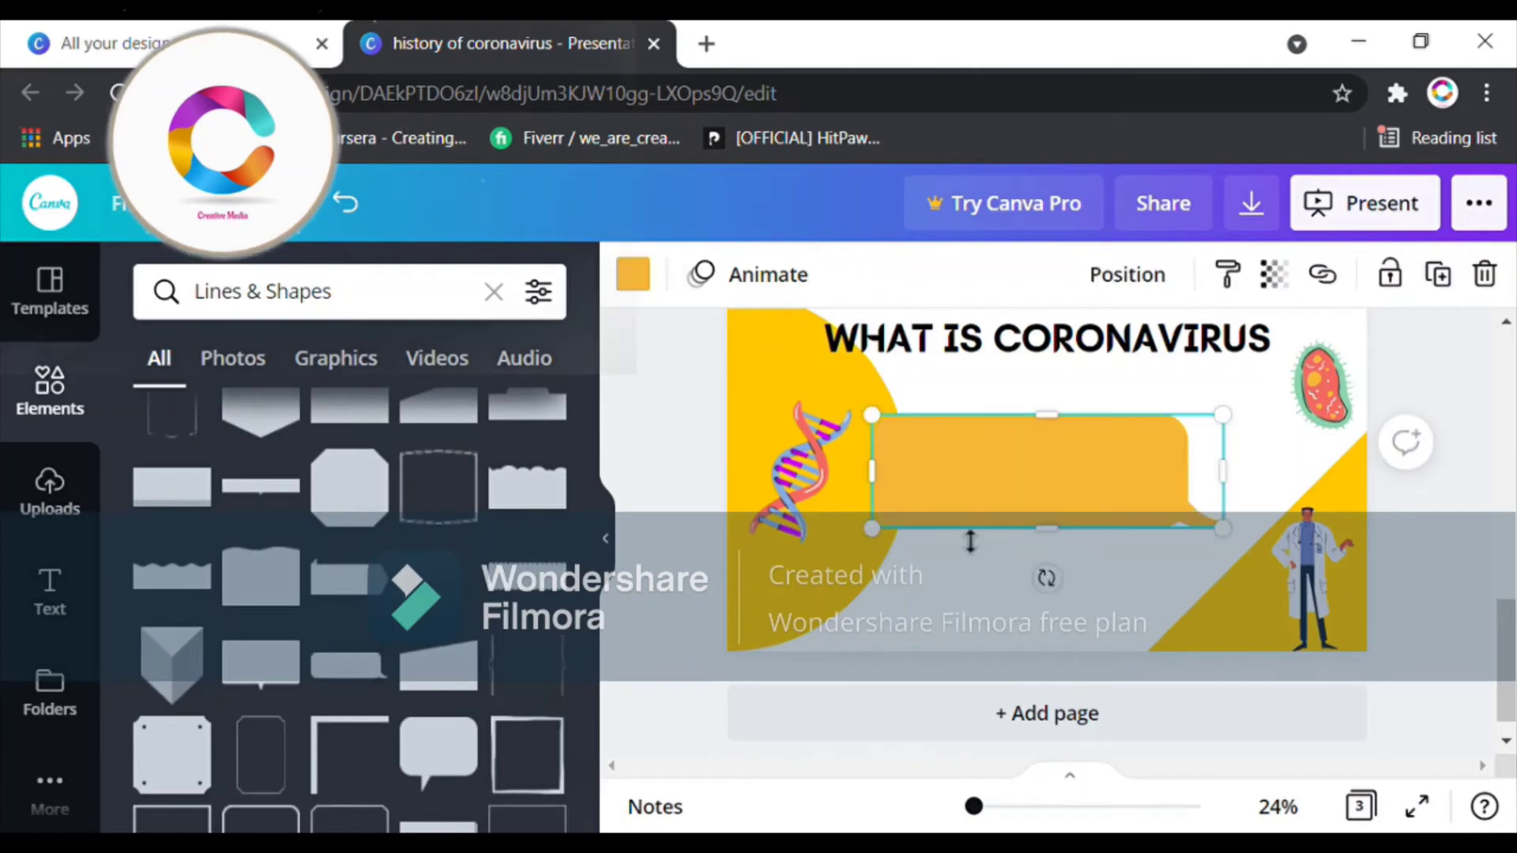
{"action": "left_click_drag", "start_coordinate": [1076, 519], "coordinate": [1102, 498]}
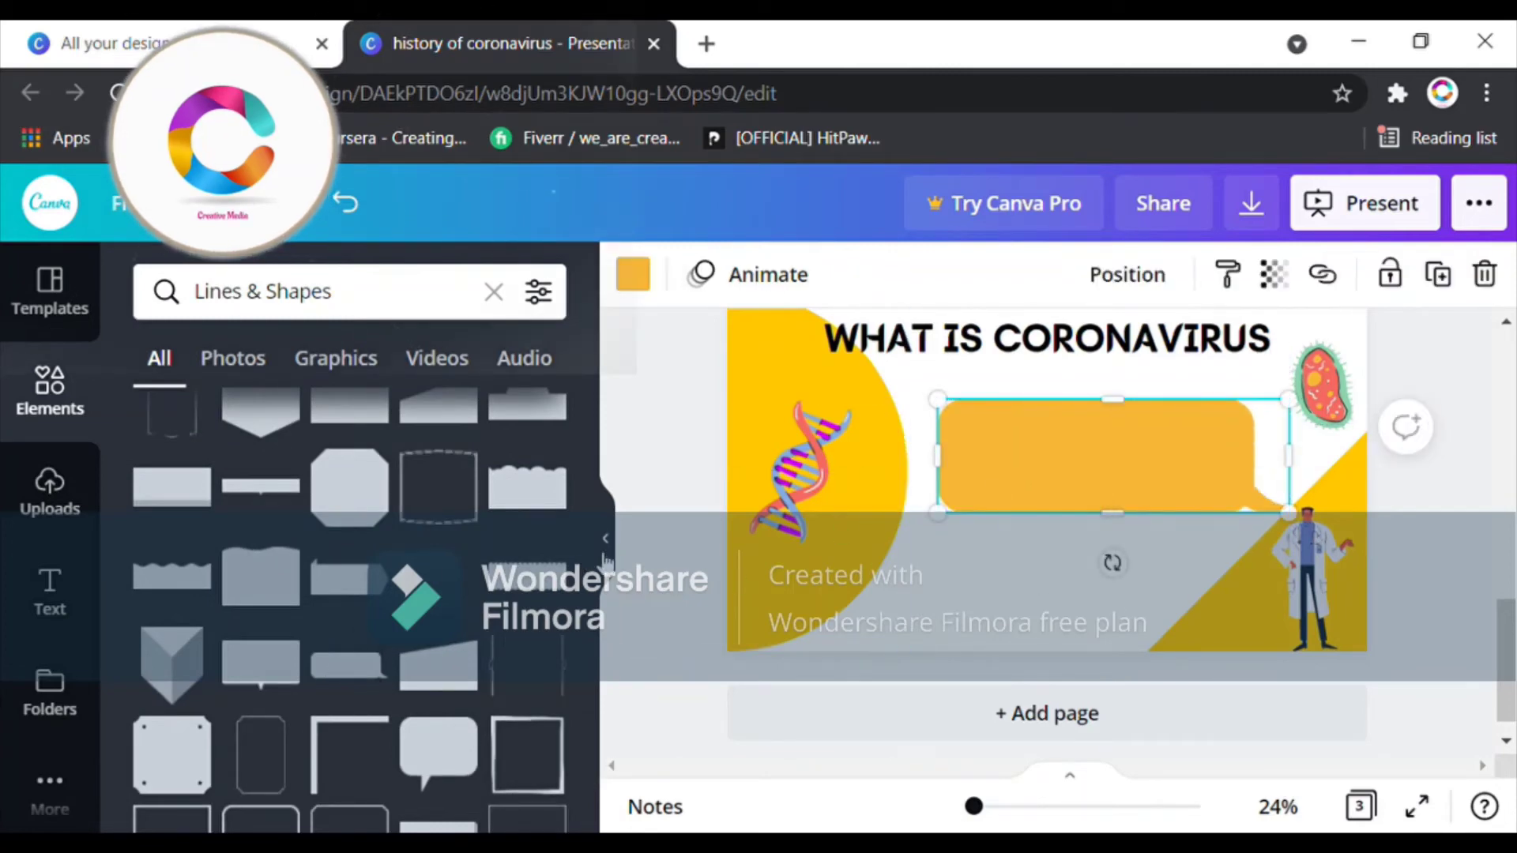
{"action": "left_click", "coordinate": [605, 553]}
{"action": "left_click", "coordinate": [1253, 604]}
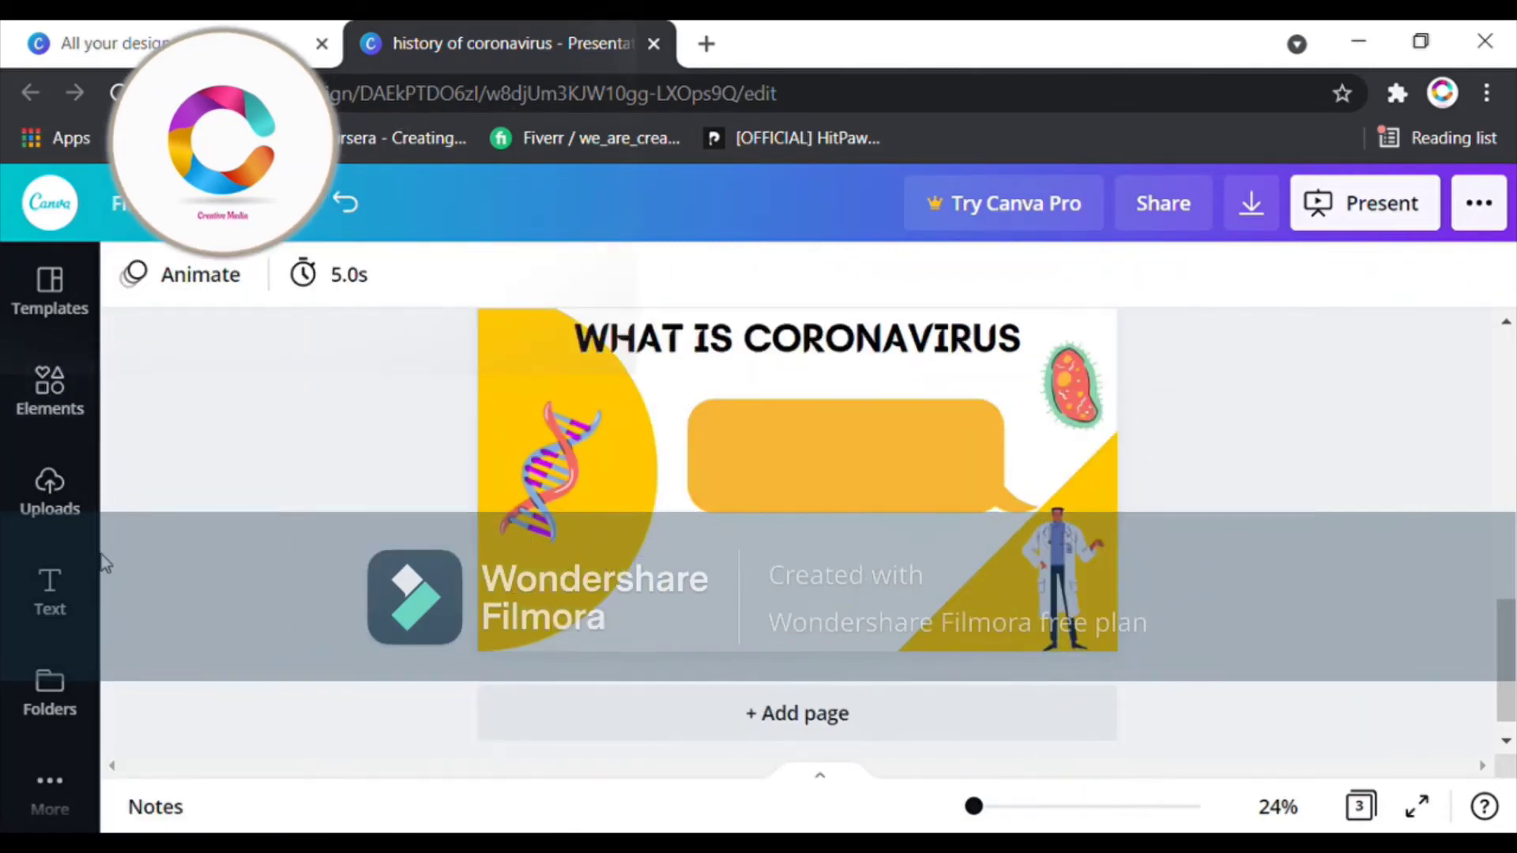
Add subheading text inside the speech bubble reading "Coronavirus known as covid19 is an infectious disease caused by newly discovered virus"
{"action": "left_click", "coordinate": [50, 589]}
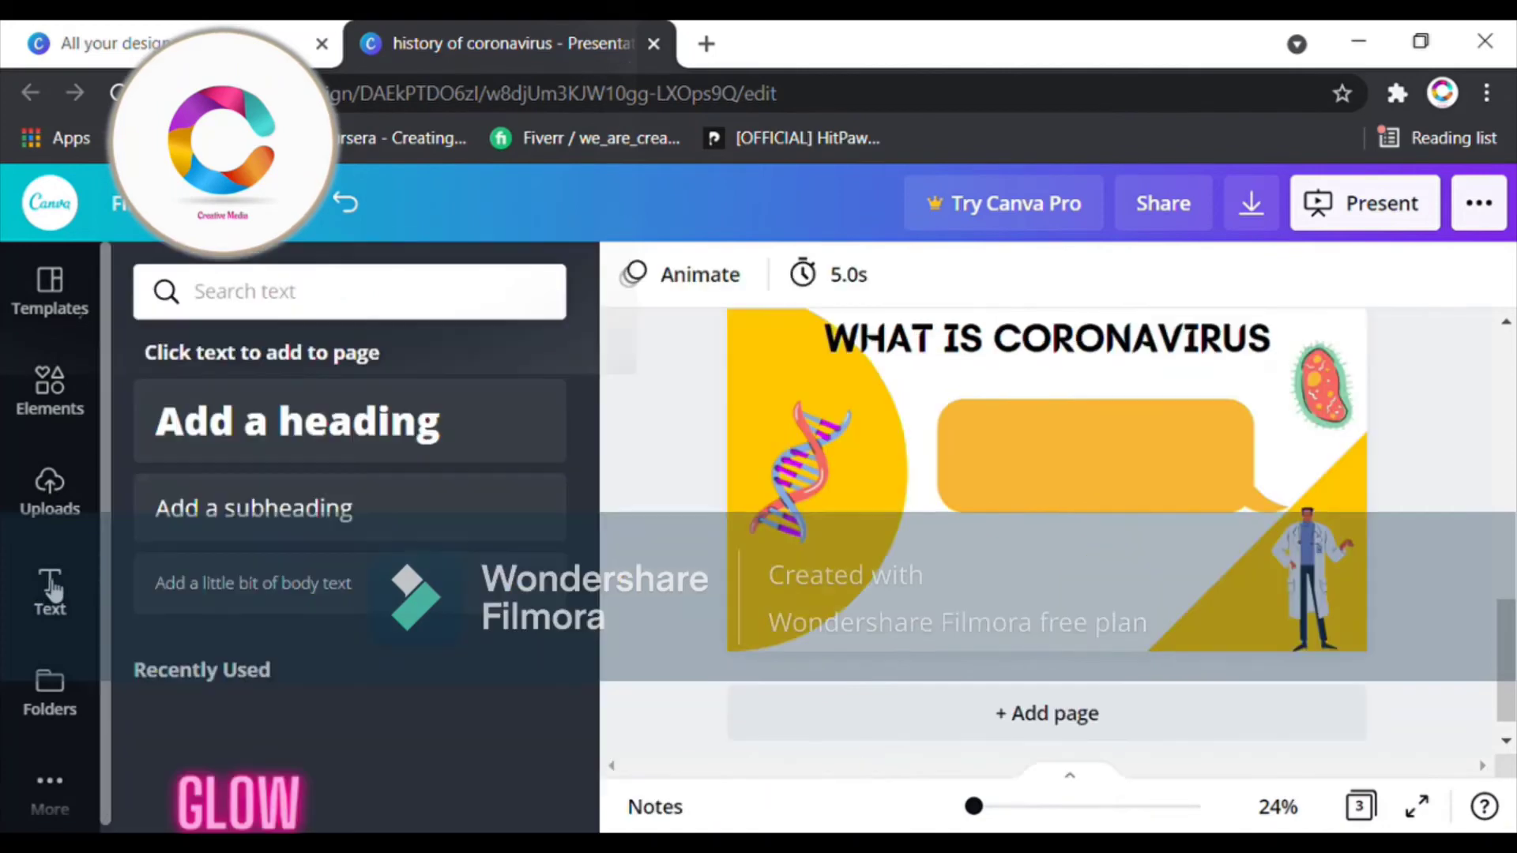
{"action": "left_click", "coordinate": [343, 514]}
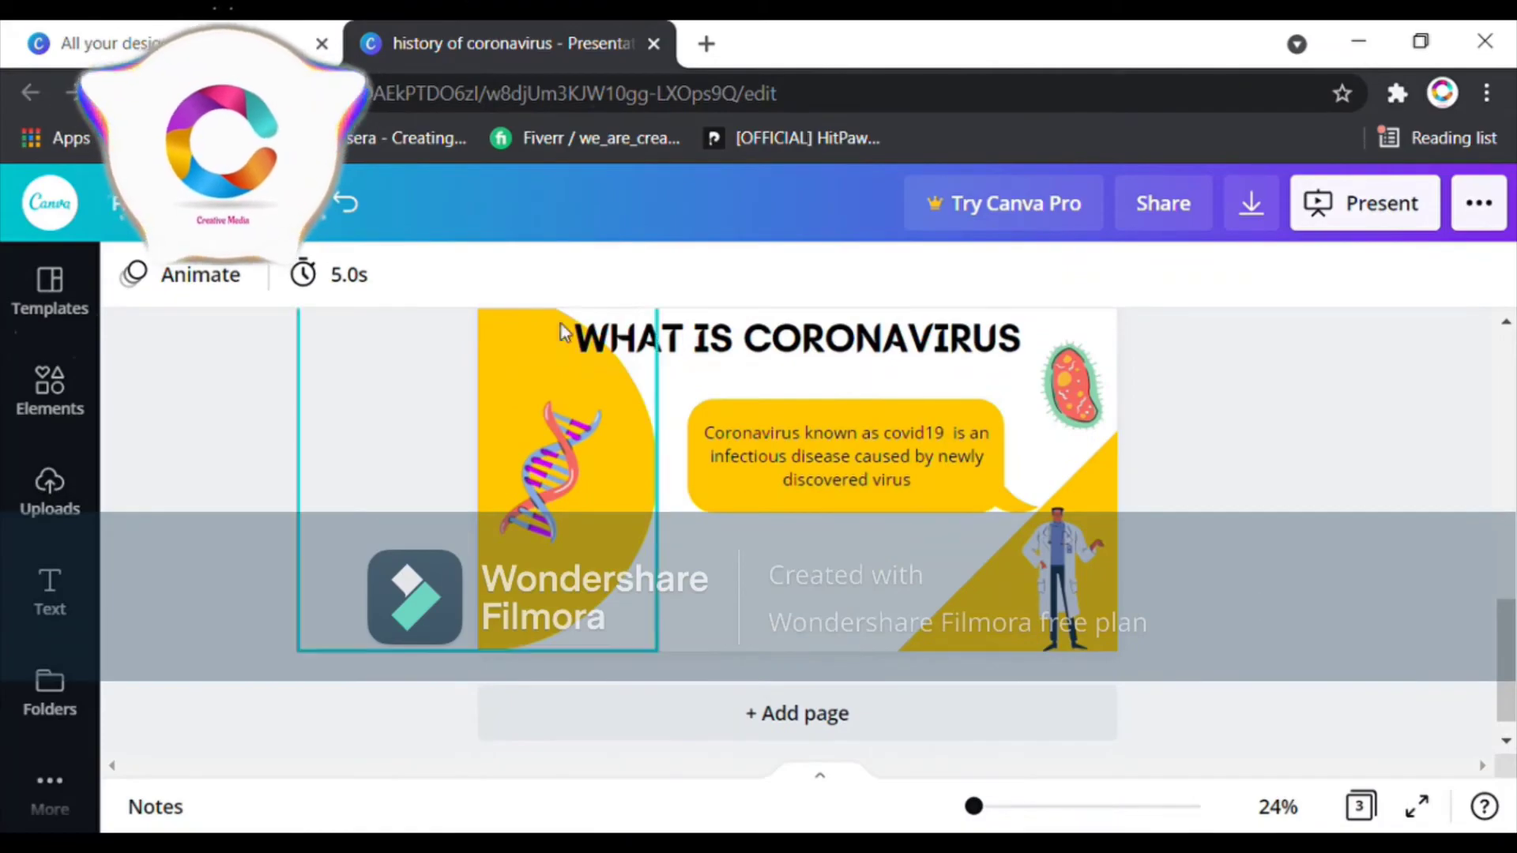
Search the elements for "mask" and limit the results to graphics
{"action": "left_click", "coordinate": [51, 385]}
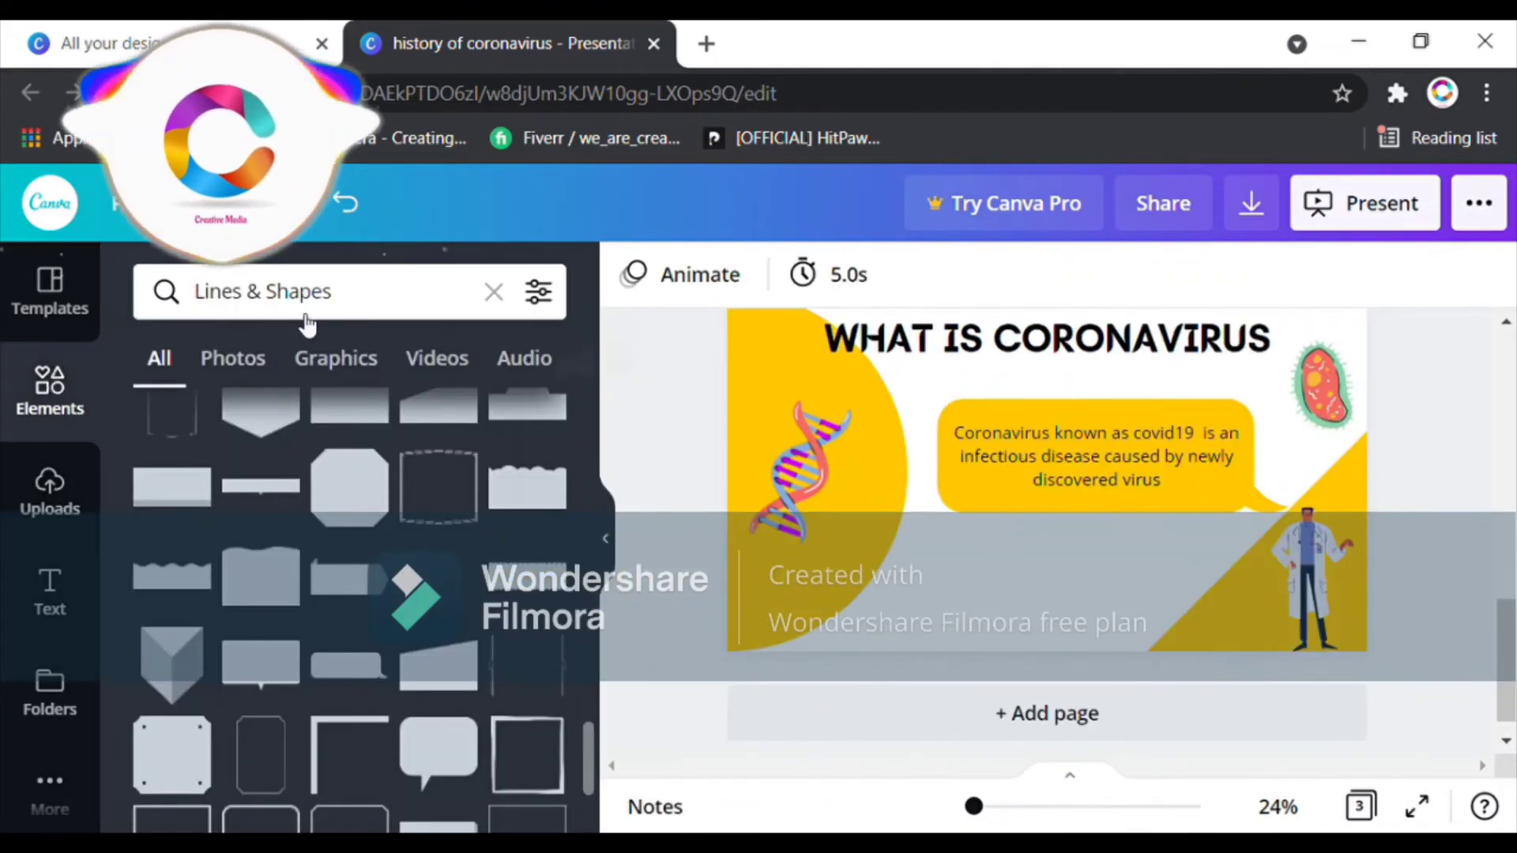
{"action": "left_click", "coordinate": [496, 294]}
{"action": "type", "text": "ms"}
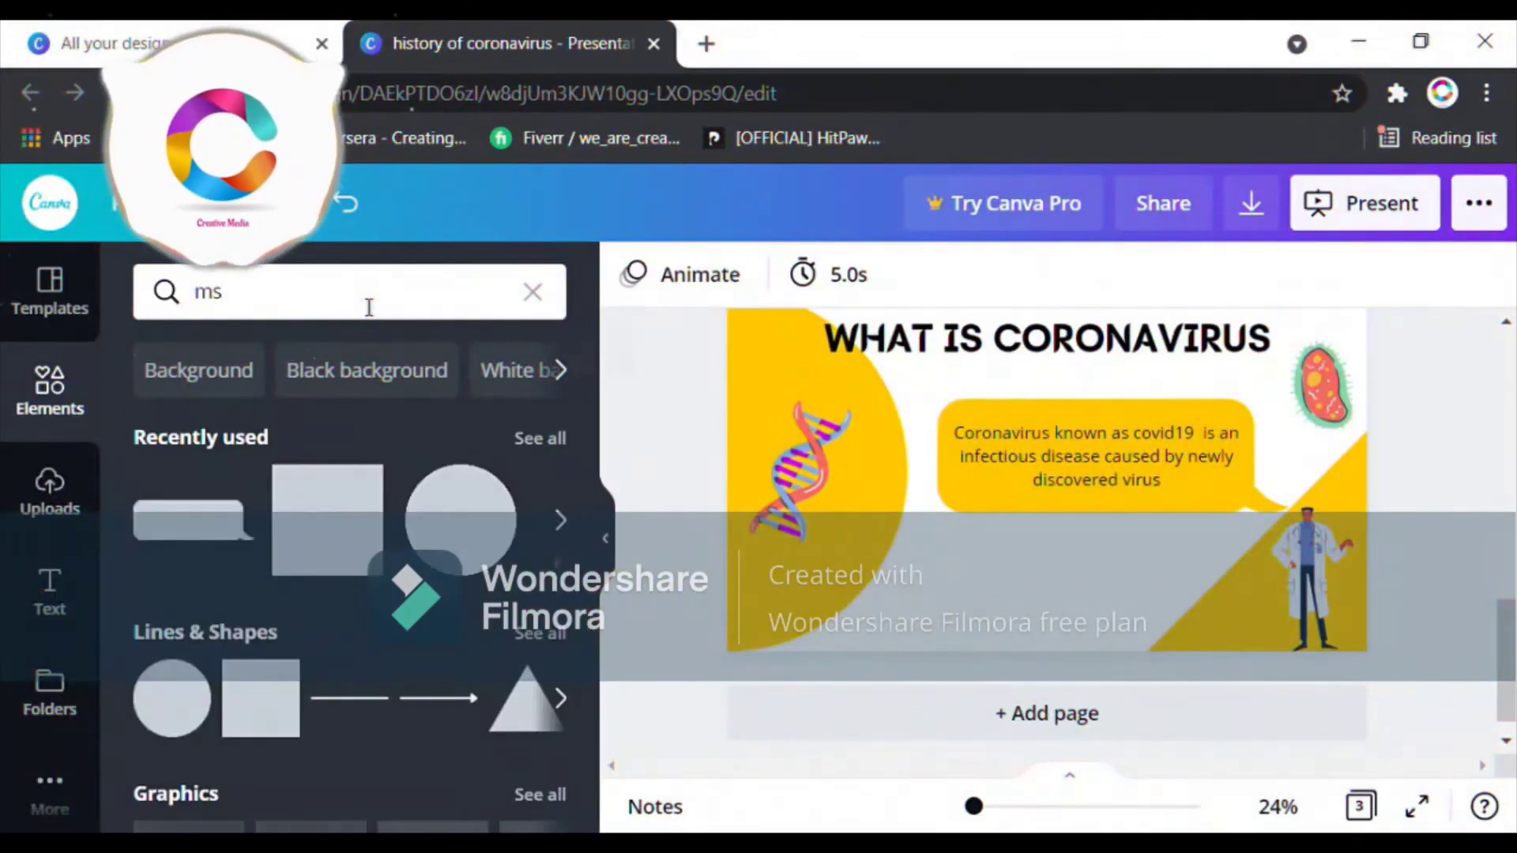
{"action": "key", "text": "BackSpace"}
{"action": "type", "text": "ask"}
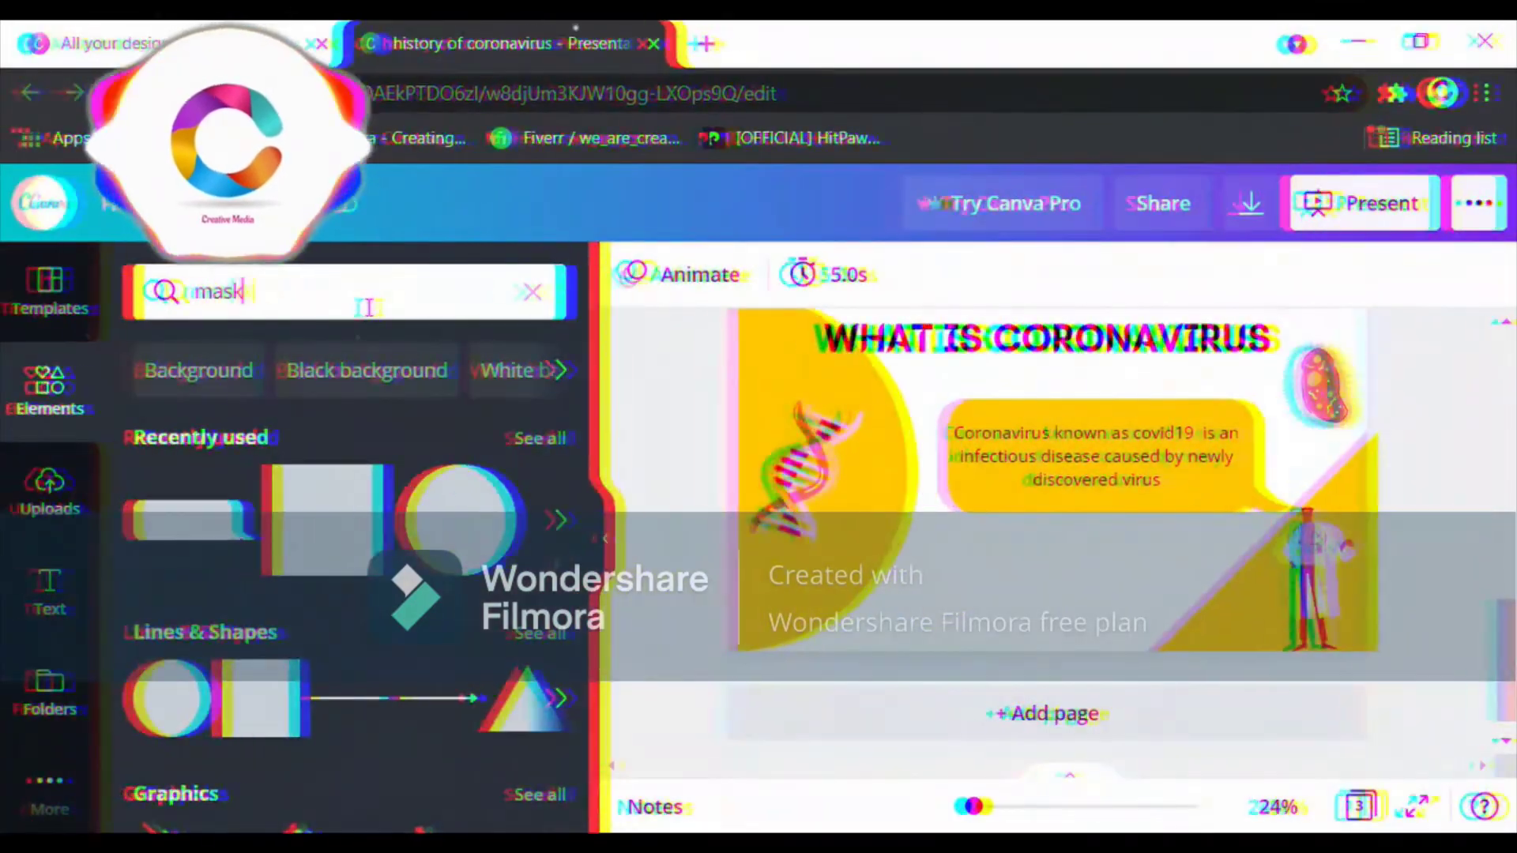
{"action": "key", "text": "Return"}
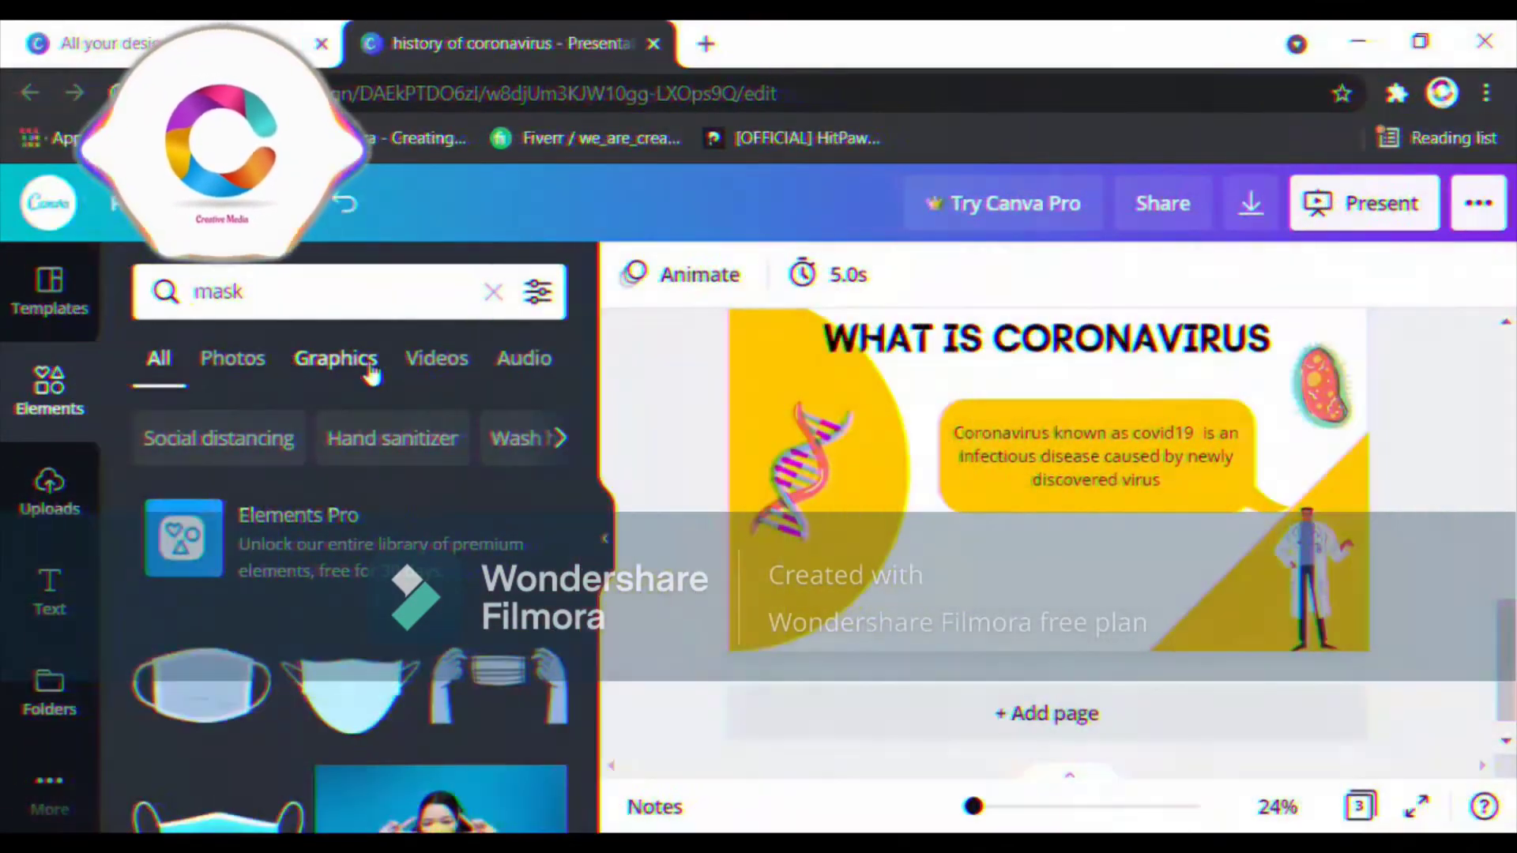
{"action": "left_click", "coordinate": [366, 360]}
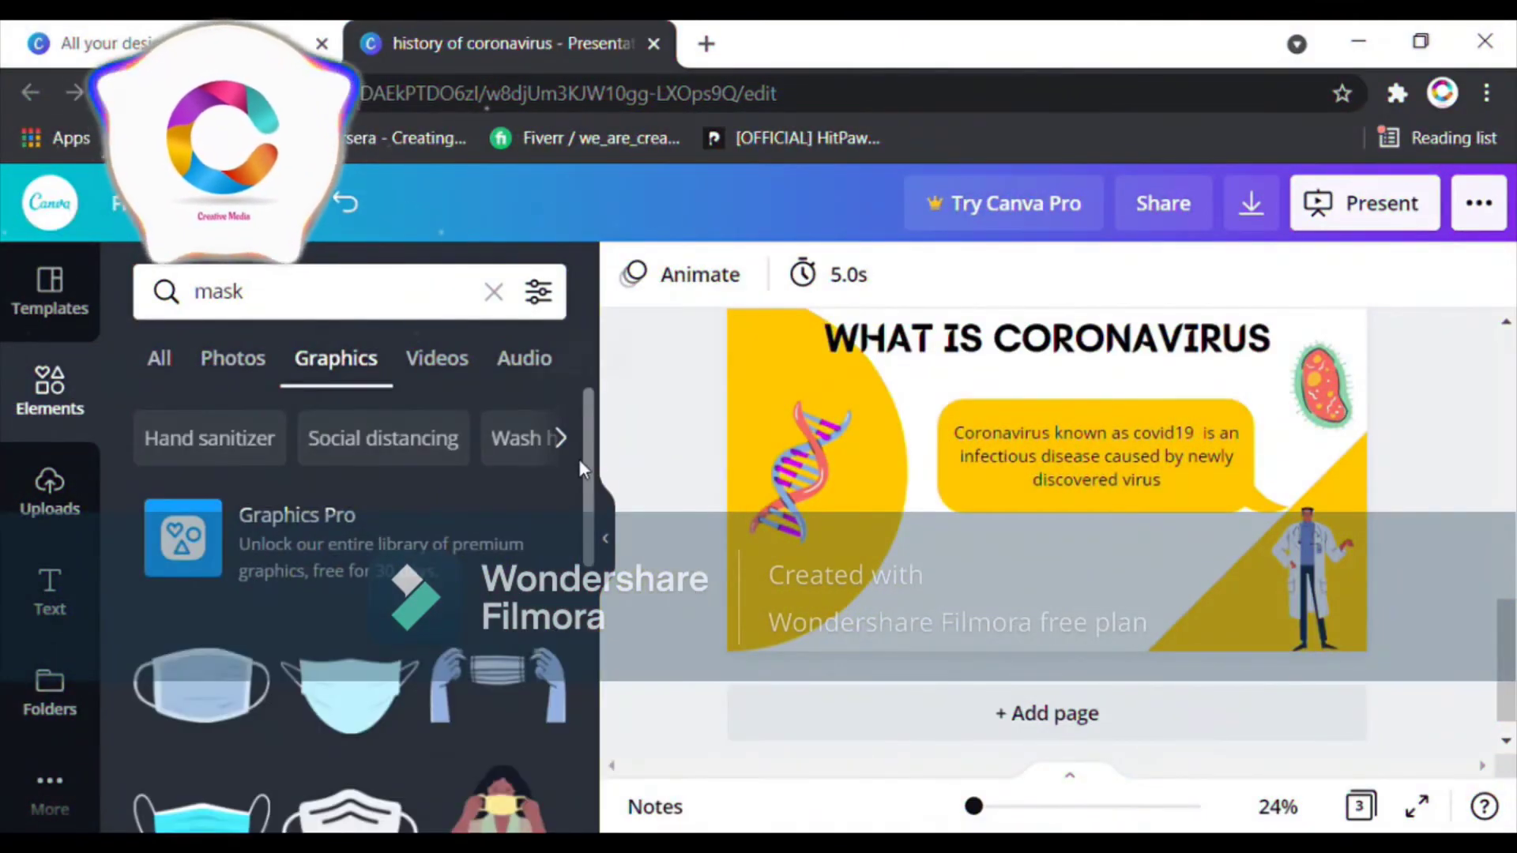
Add the graphic of the woman putting on a yellow mask and place it small below the speech bubble's left end
{"action": "left_click_drag", "start_coordinate": [588, 510], "coordinate": [594, 686]}
{"action": "scroll", "coordinate": [594, 686], "scroll_direction": "up", "scroll_amount": 10}
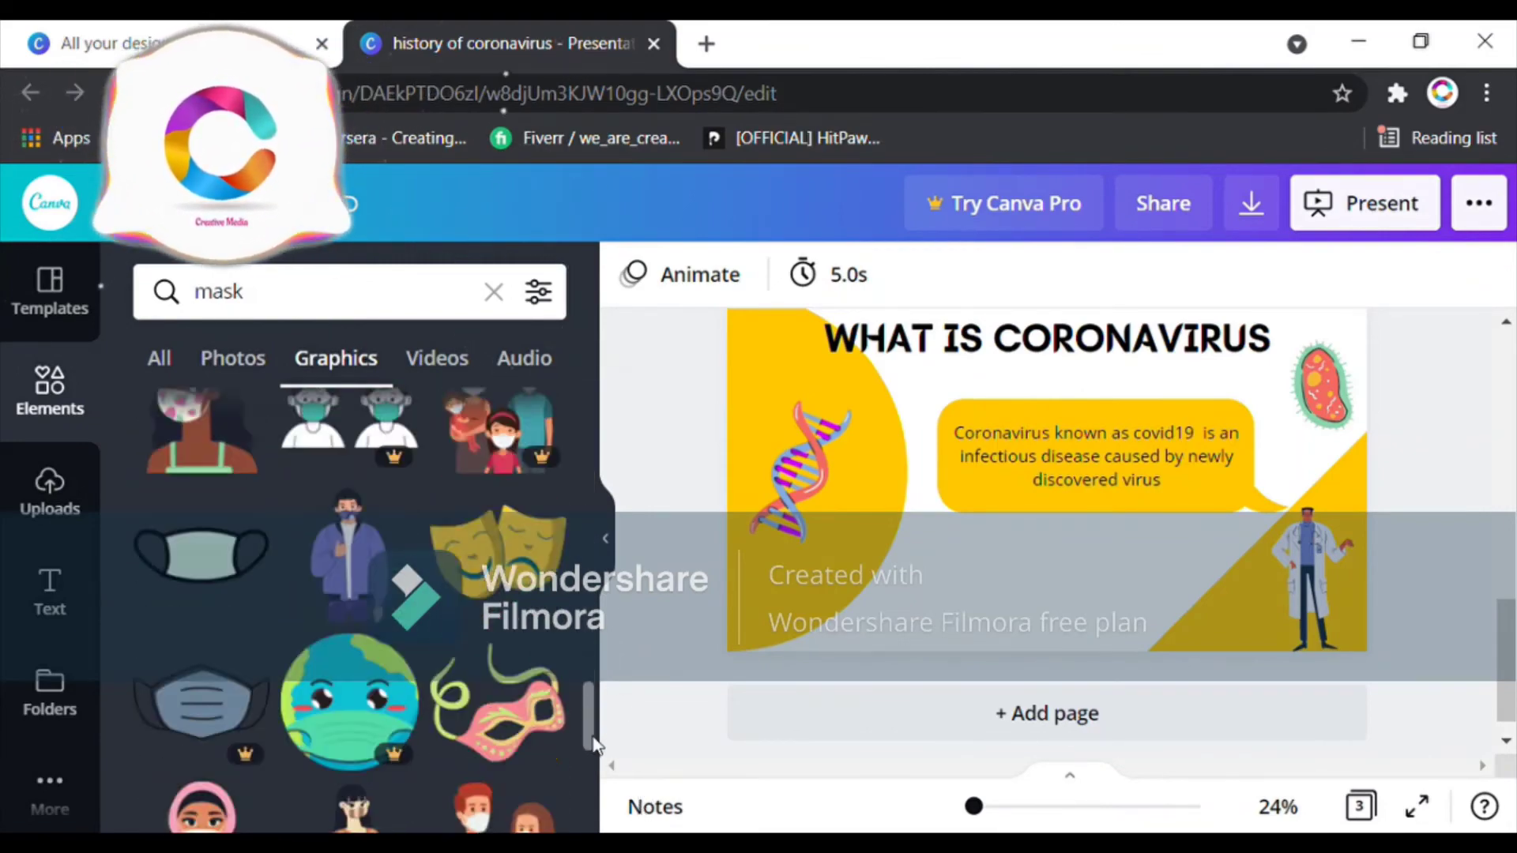
{"action": "scroll", "coordinate": [537, 534], "scroll_direction": "down", "scroll_amount": 2}
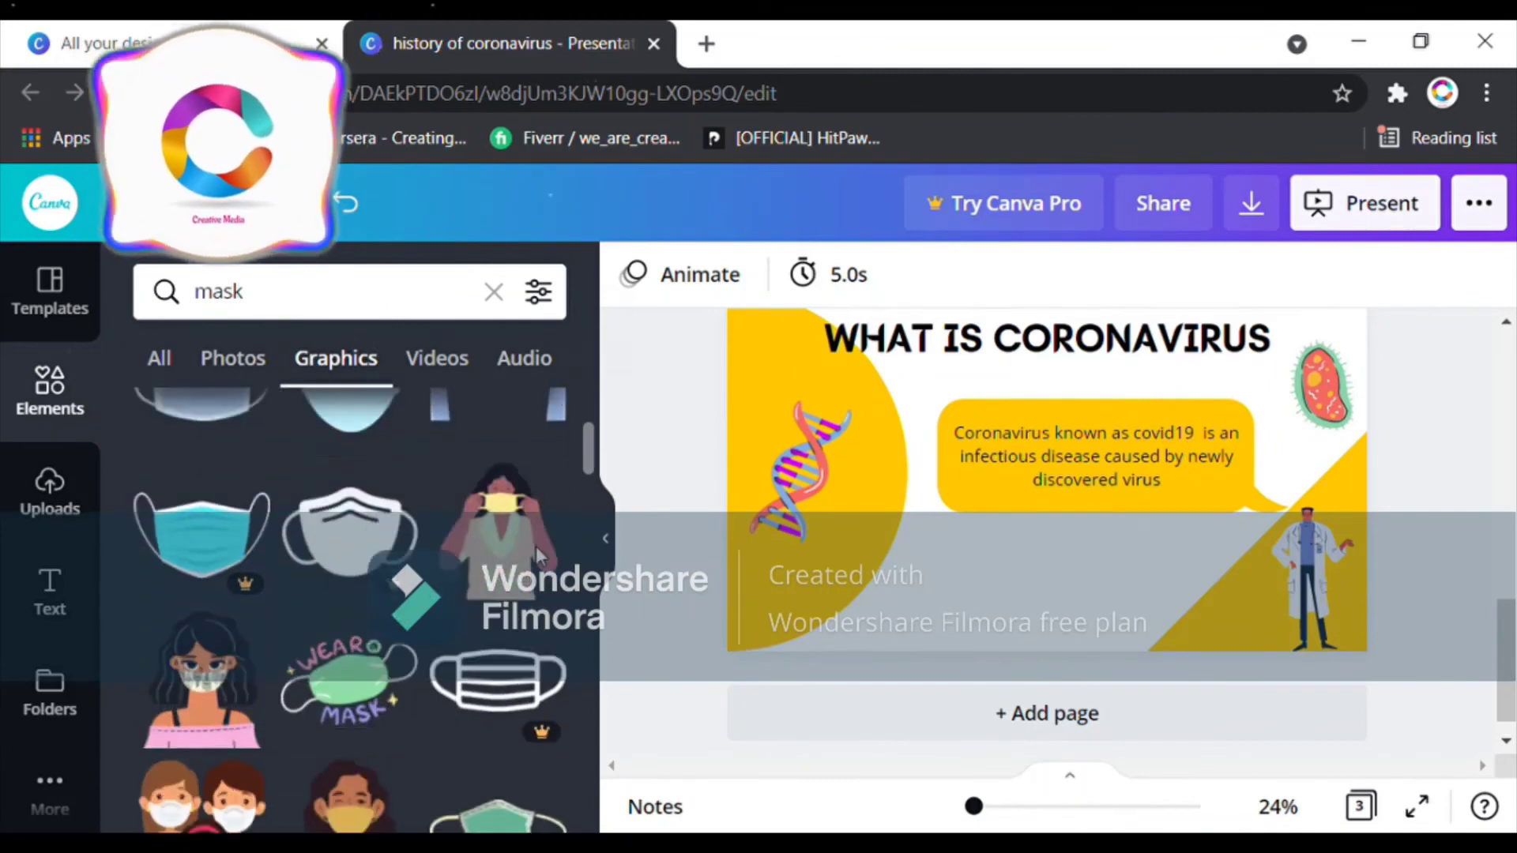
{"action": "scroll", "coordinate": [542, 549], "scroll_direction": "down", "scroll_amount": 1}
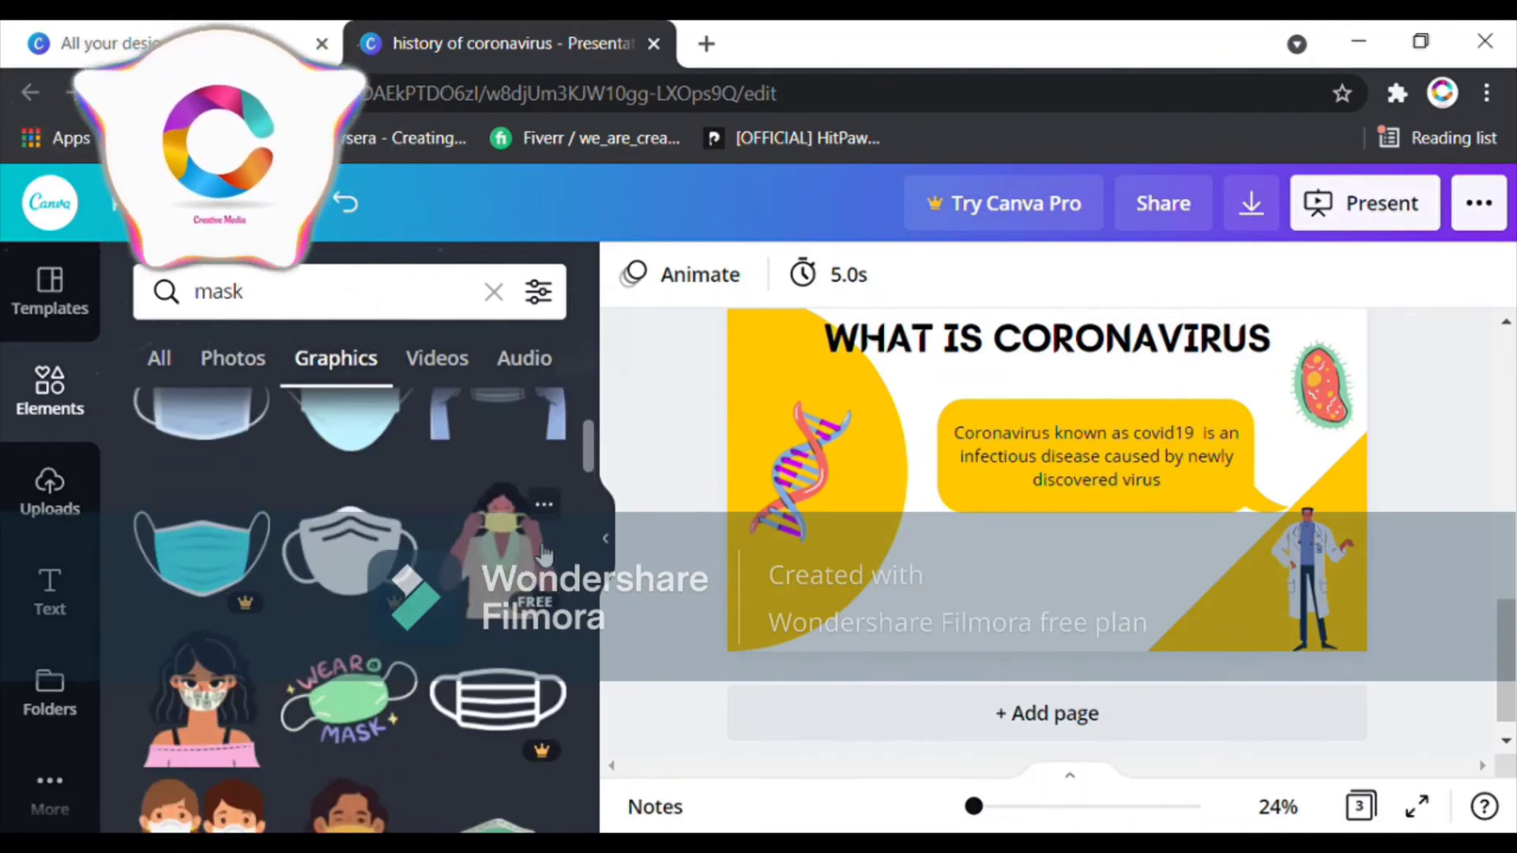
{"action": "left_click", "coordinate": [491, 554]}
{"action": "left_click_drag", "start_coordinate": [1059, 518], "coordinate": [972, 585]}
{"action": "left_click", "coordinate": [1021, 583]}
Add the "Wear a mask" graphic, shrink it to about 335 by 216 and place it beside the woman in the mask
{"action": "scroll", "coordinate": [589, 458], "scroll_direction": "down", "scroll_amount": 3}
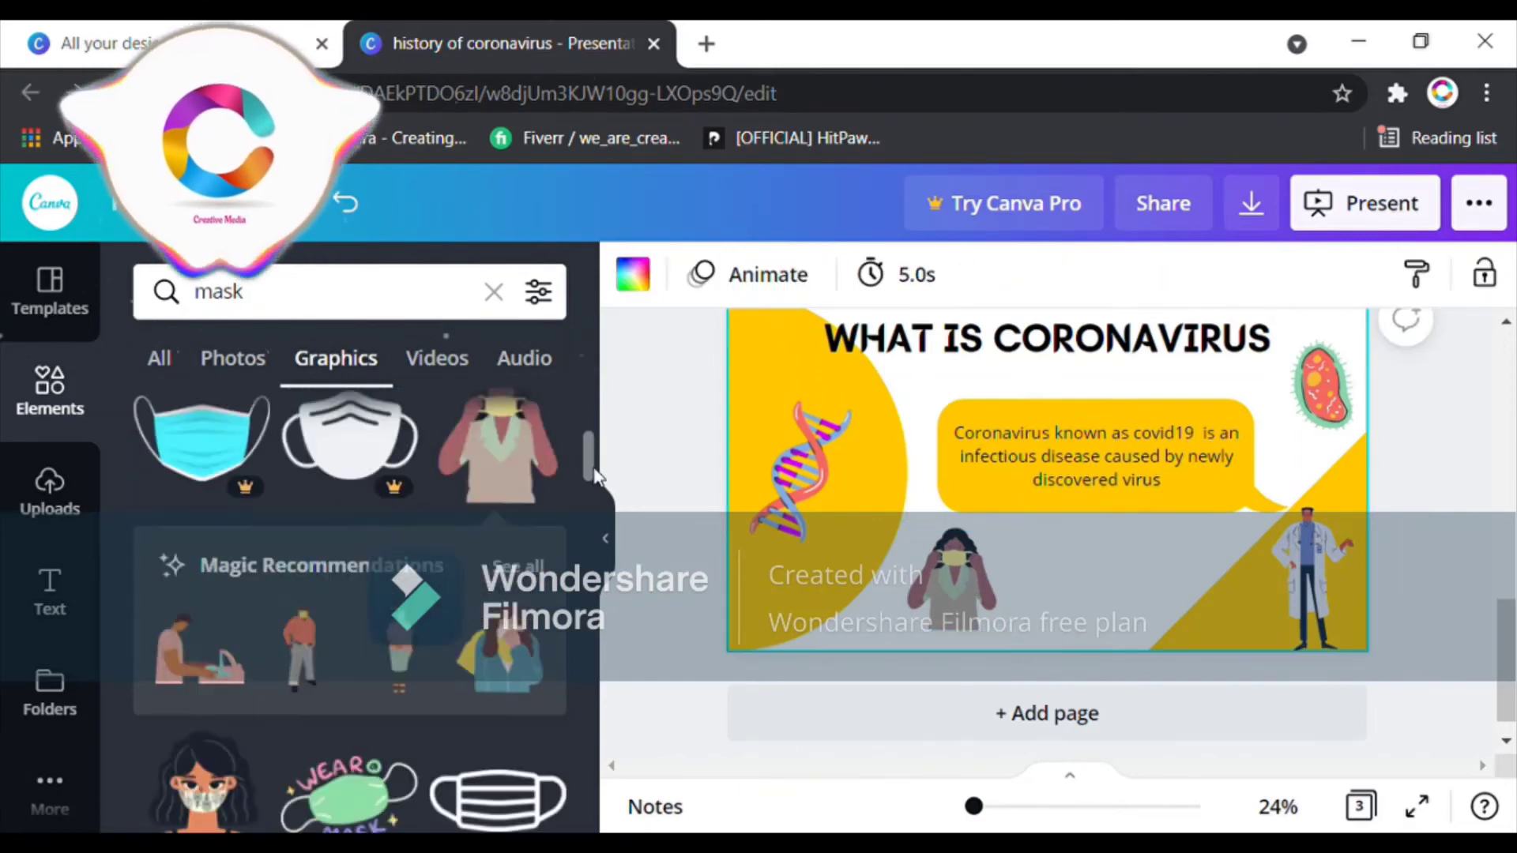
{"action": "left_click", "coordinate": [389, 624]}
{"action": "left_click_drag", "start_coordinate": [1055, 503], "coordinate": [1114, 596]}
{"action": "left_click_drag", "start_coordinate": [1251, 495], "coordinate": [1137, 563]}
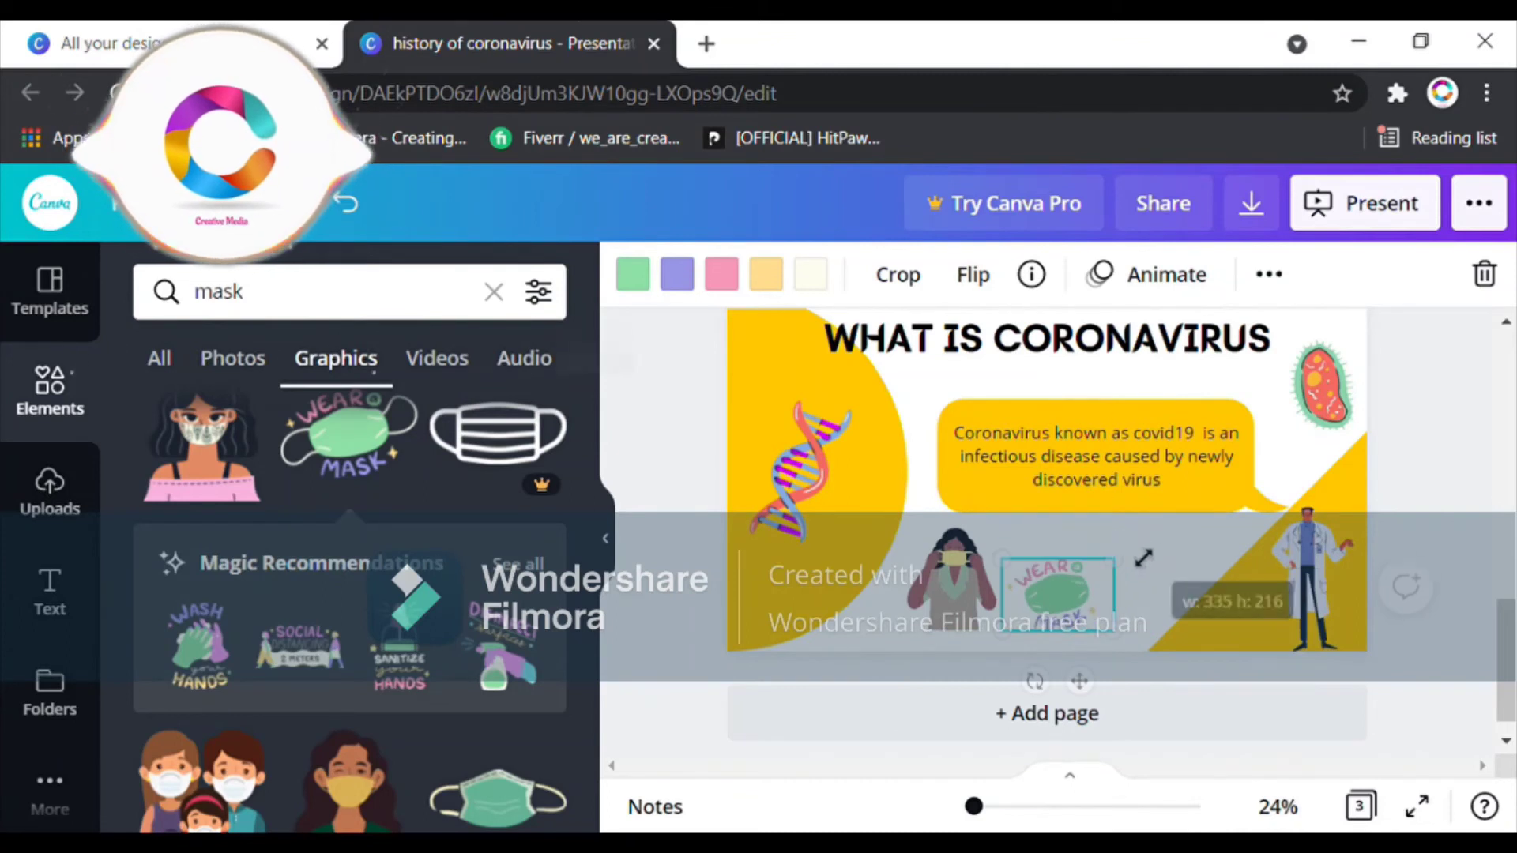
{"action": "left_click_drag", "start_coordinate": [1067, 603], "coordinate": [1067, 587]}
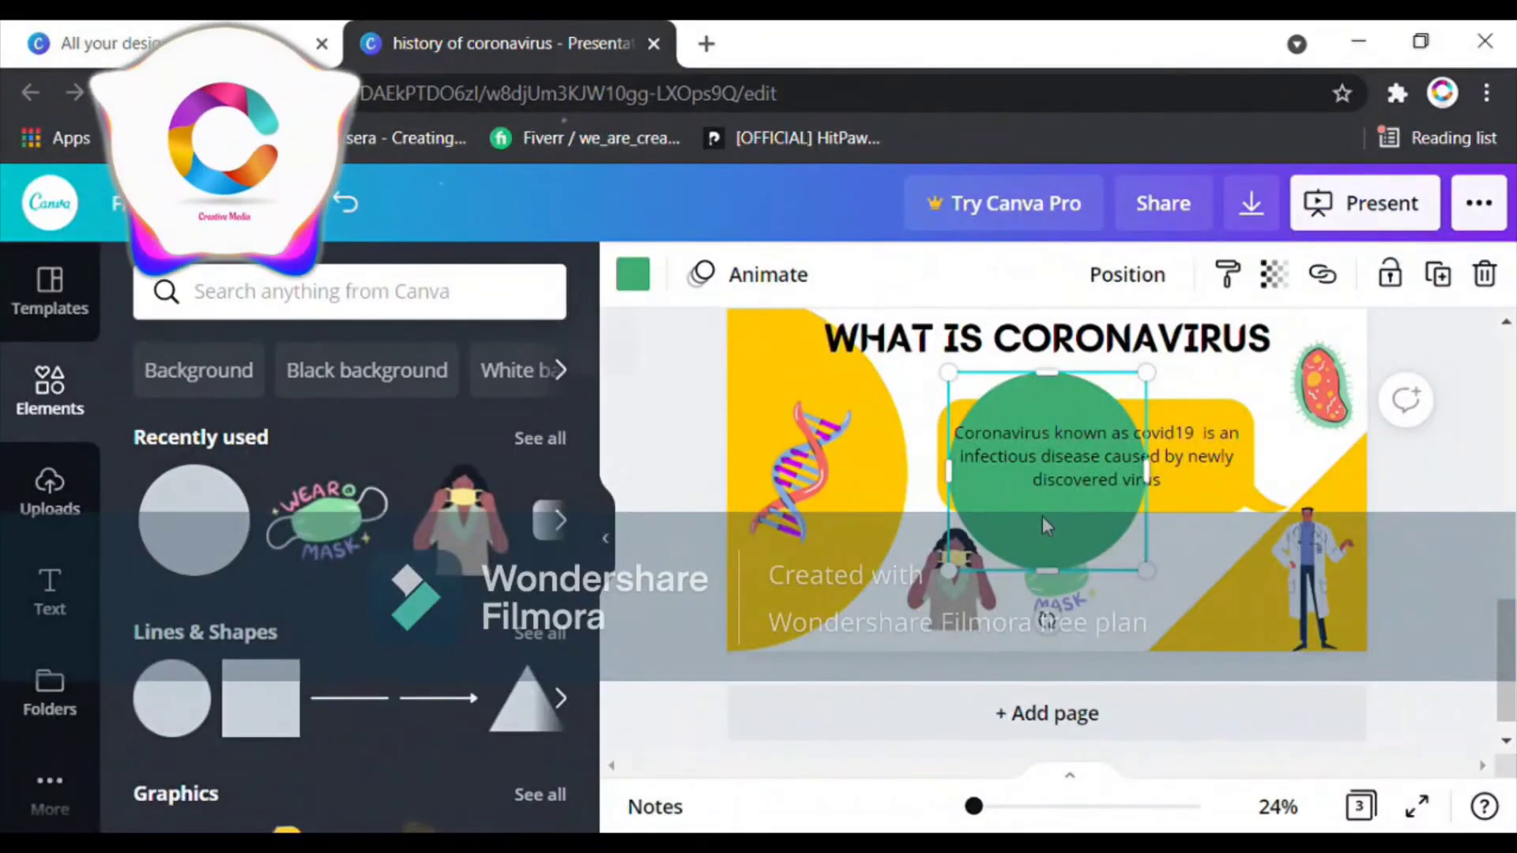
Shrink the green circle, place it over the "Wear a mask" graphic on page 3 and fill it black
{"action": "left_click_drag", "start_coordinate": [1040, 474], "coordinate": [1101, 553]}
{"action": "left_click_drag", "start_coordinate": [1178, 505], "coordinate": [1129, 545]}
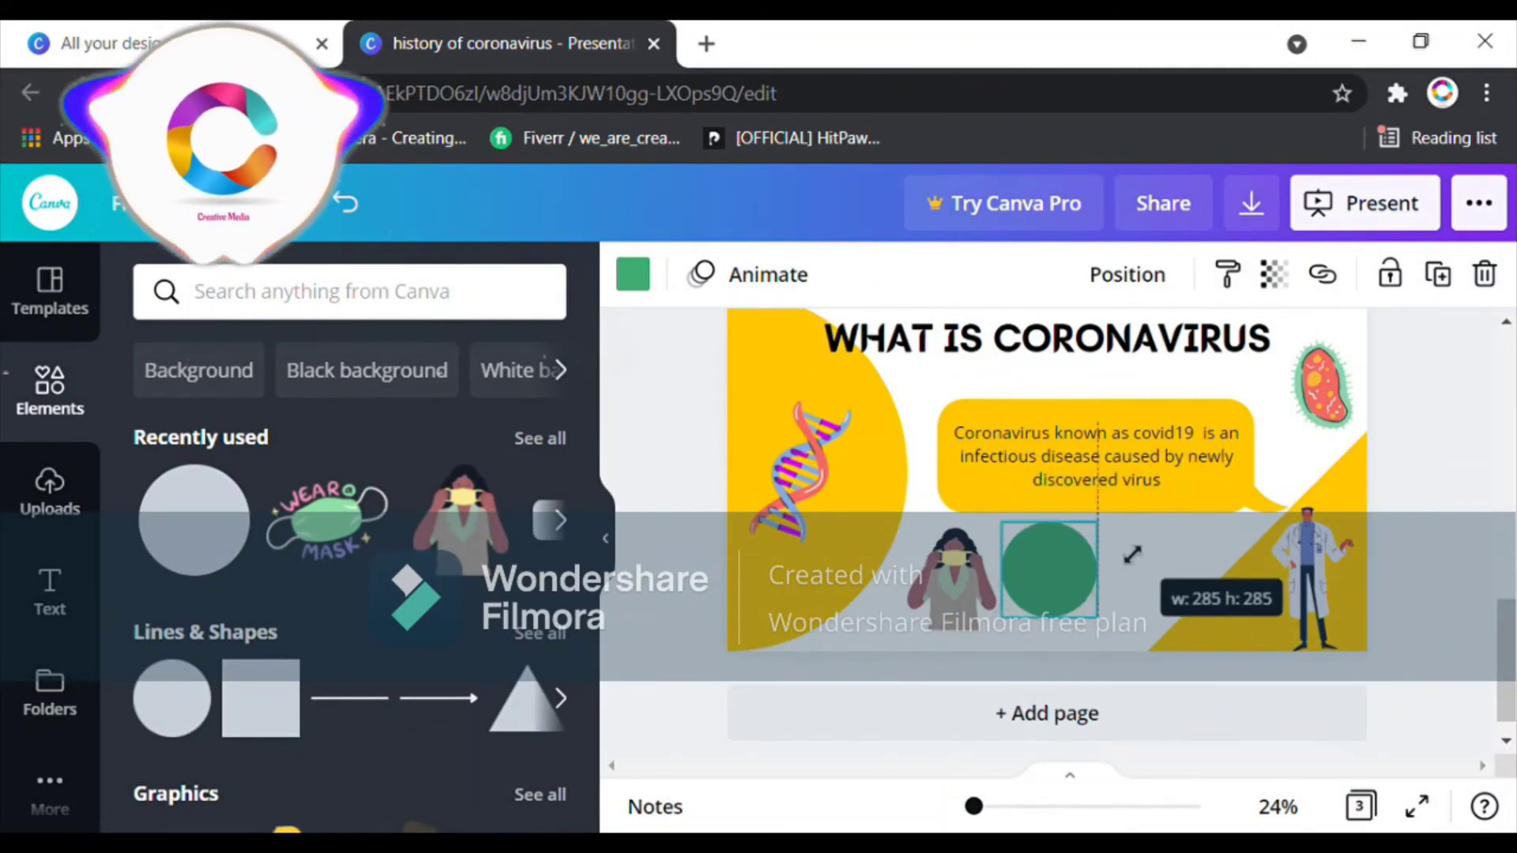
{"action": "left_click", "coordinate": [636, 276]}
{"action": "left_click", "coordinate": [237, 419]}
Send the black circle backward so it sits behind the "Wear a mask" graphic
{"action": "left_click", "coordinate": [1123, 275]}
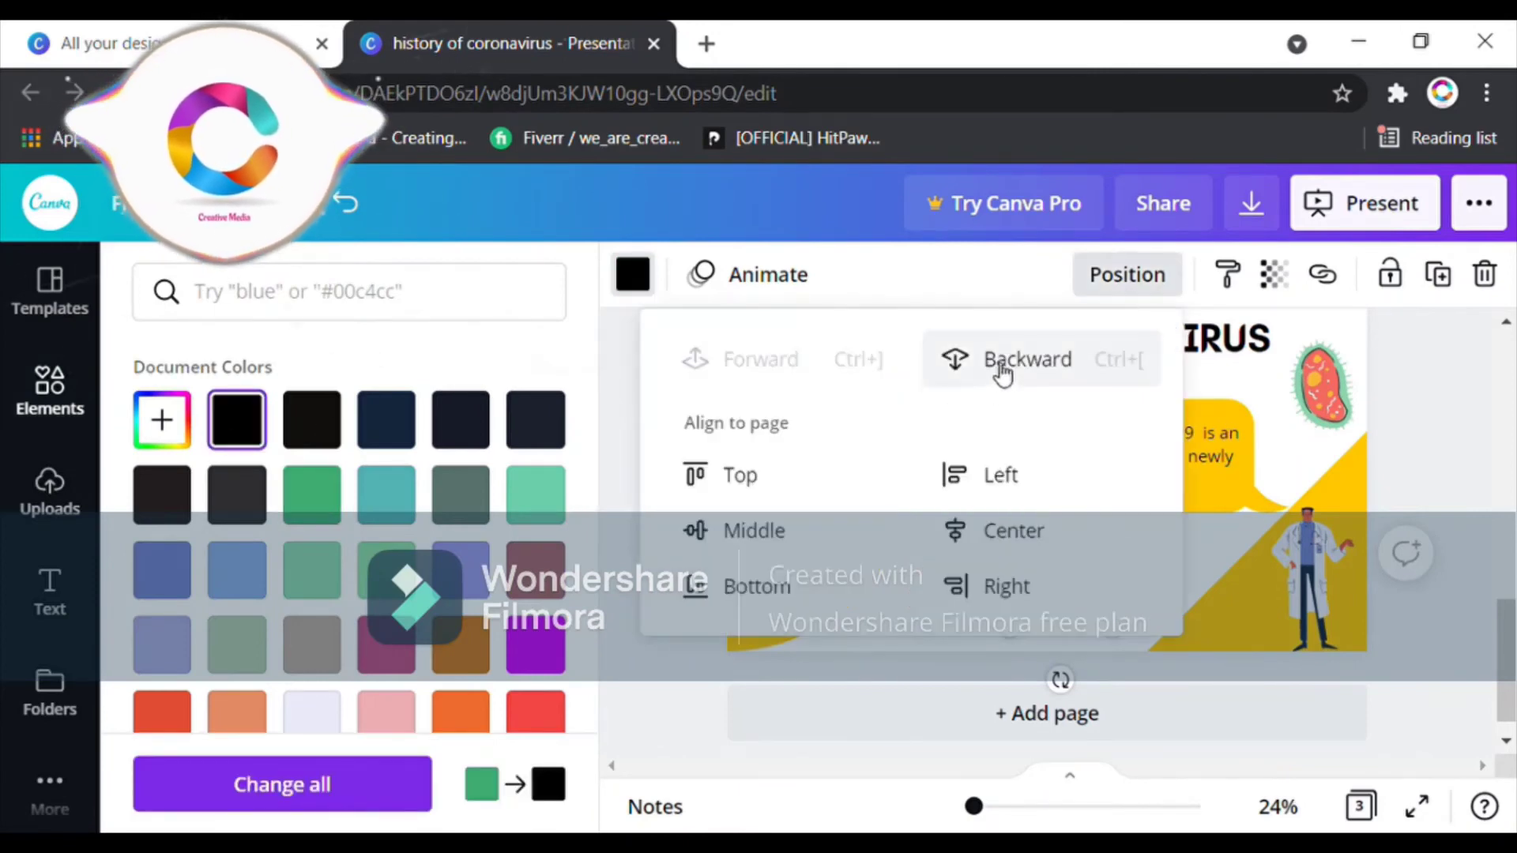
{"action": "left_click", "coordinate": [1007, 359]}
{"action": "left_click", "coordinate": [685, 688]}
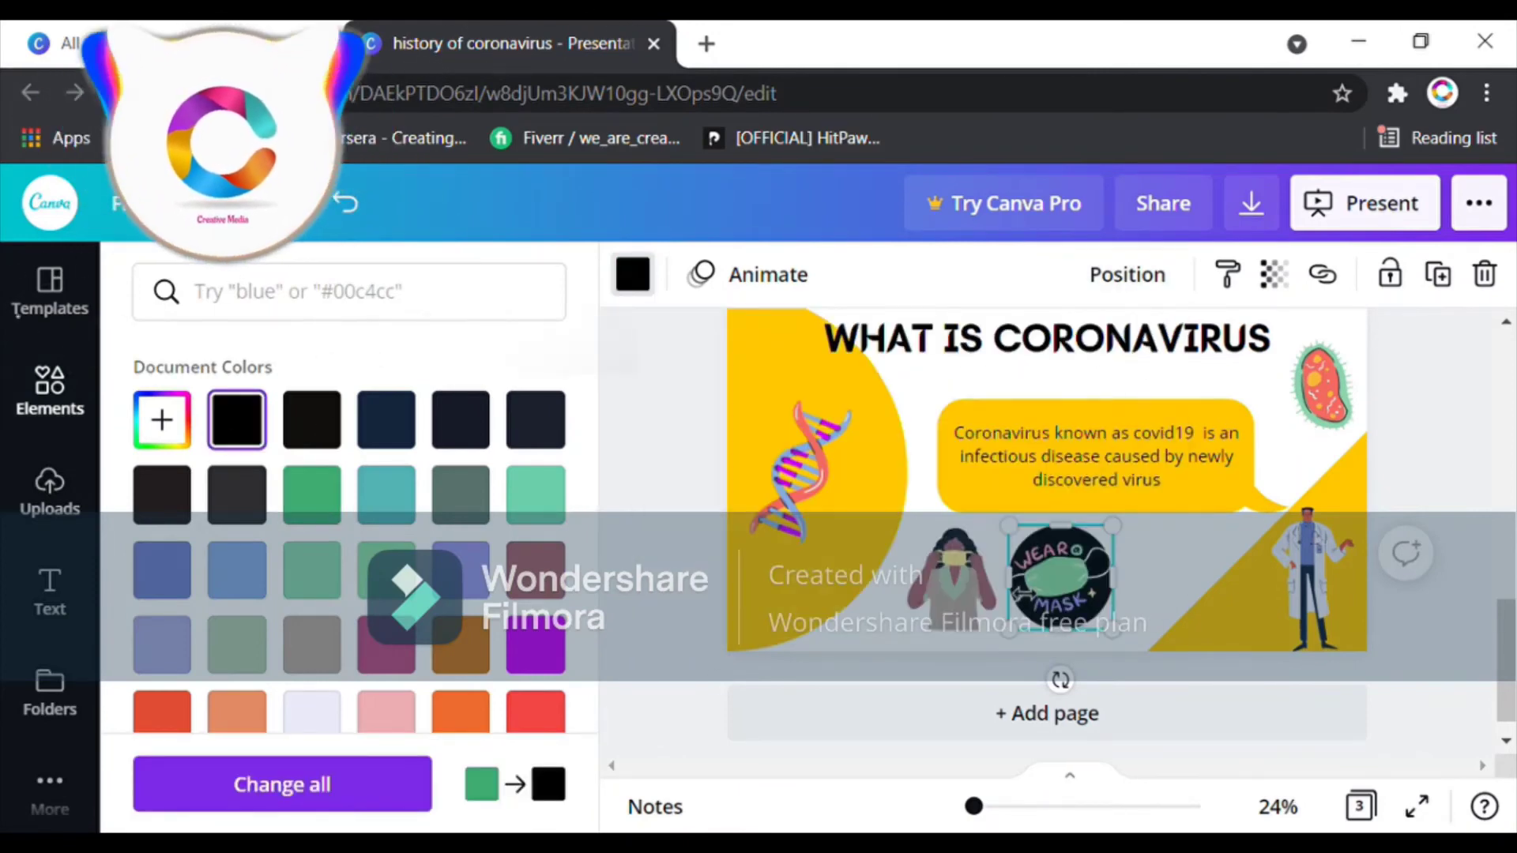
Stretch the black circle into a slightly wider oval and adjust its size and position around the "Wear a mask" graphic
{"action": "left_click_drag", "start_coordinate": [1021, 593], "coordinate": [997, 592]}
{"action": "left_click_drag", "start_coordinate": [1143, 537], "coordinate": [1150, 530]}
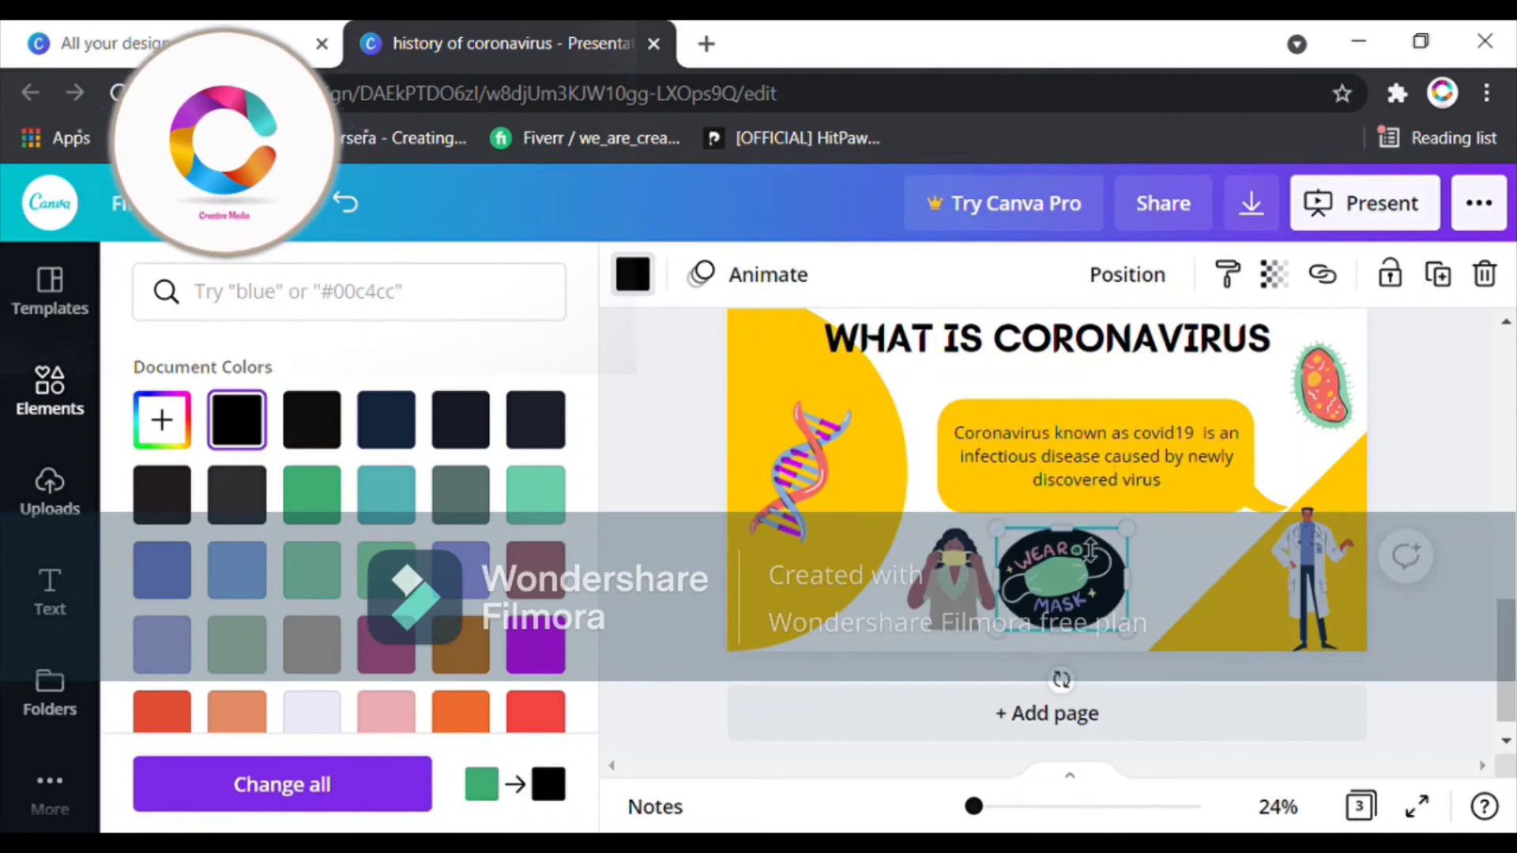
{"action": "left_click_drag", "start_coordinate": [1140, 650], "coordinate": [1114, 639]}
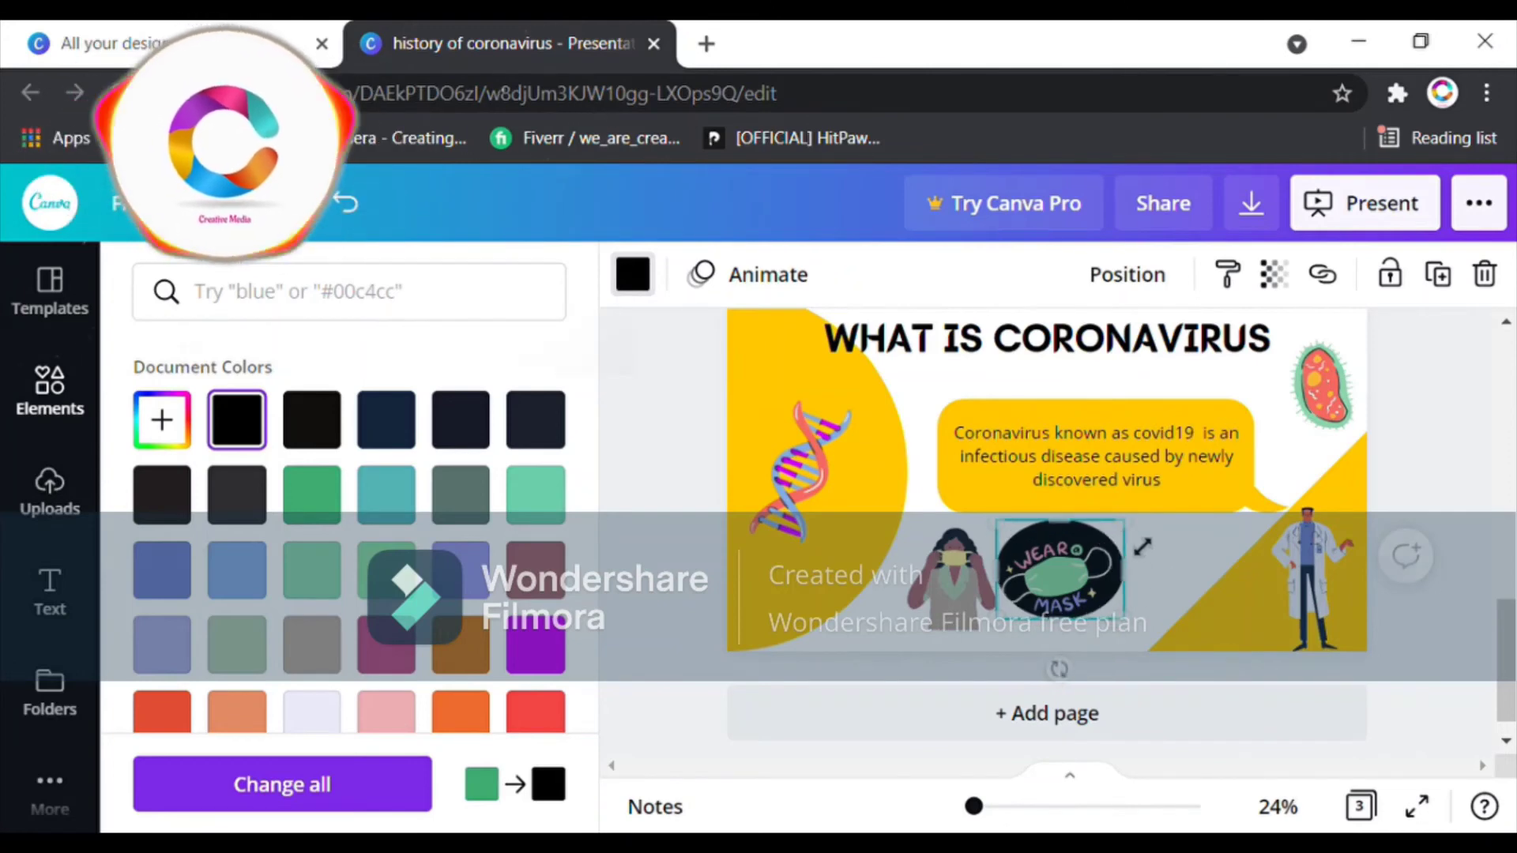
{"action": "left_click_drag", "start_coordinate": [1143, 546], "coordinate": [1140, 546]}
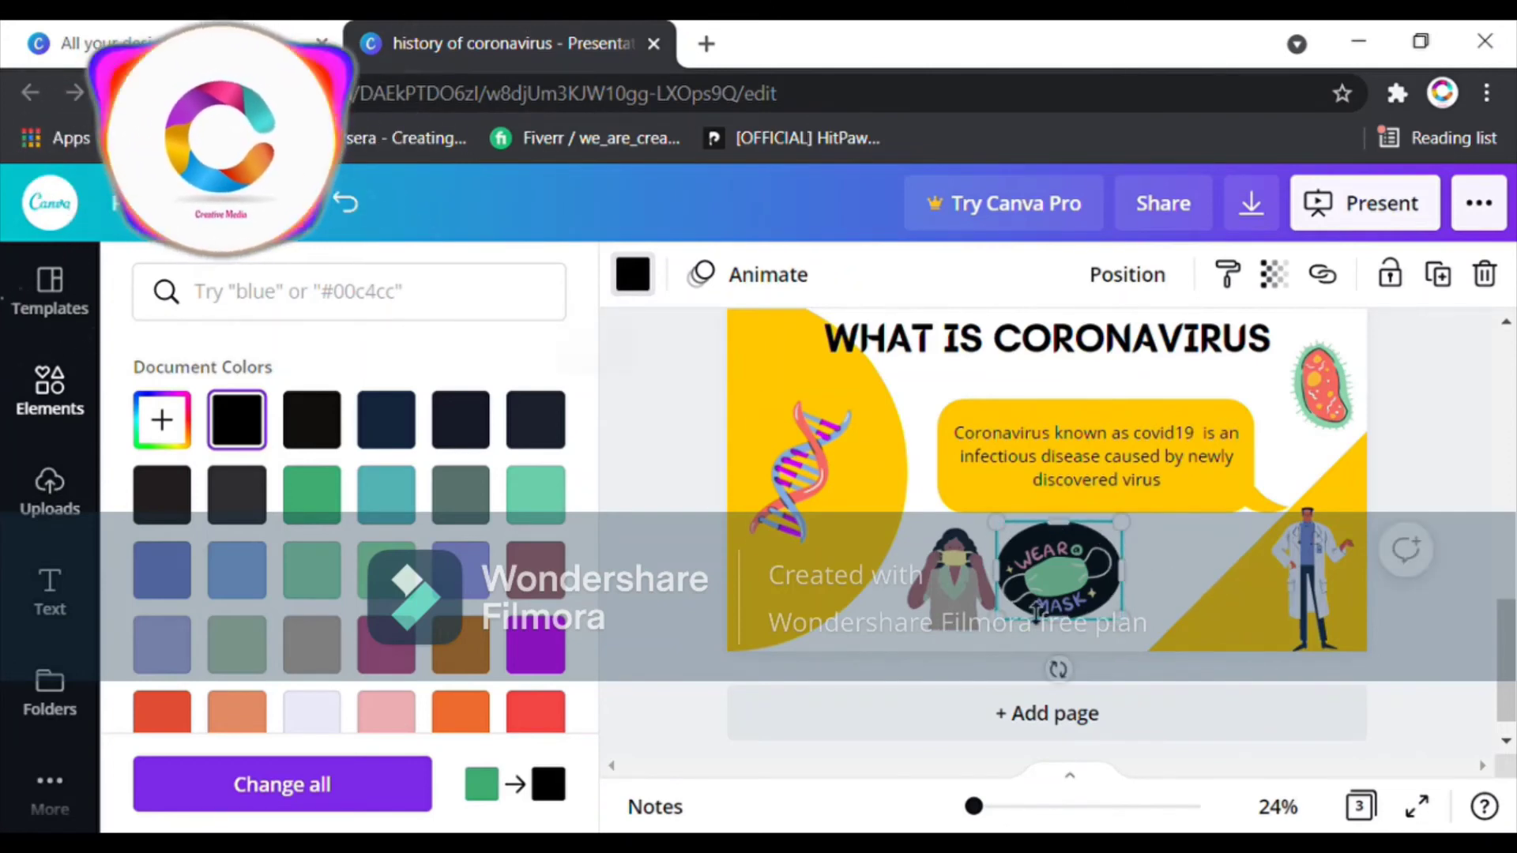
{"action": "scroll", "coordinate": [1037, 611], "scroll_direction": "down", "scroll_amount": 1}
{"action": "left_click", "coordinate": [1473, 646]}
{"action": "left_click", "coordinate": [1427, 715]}
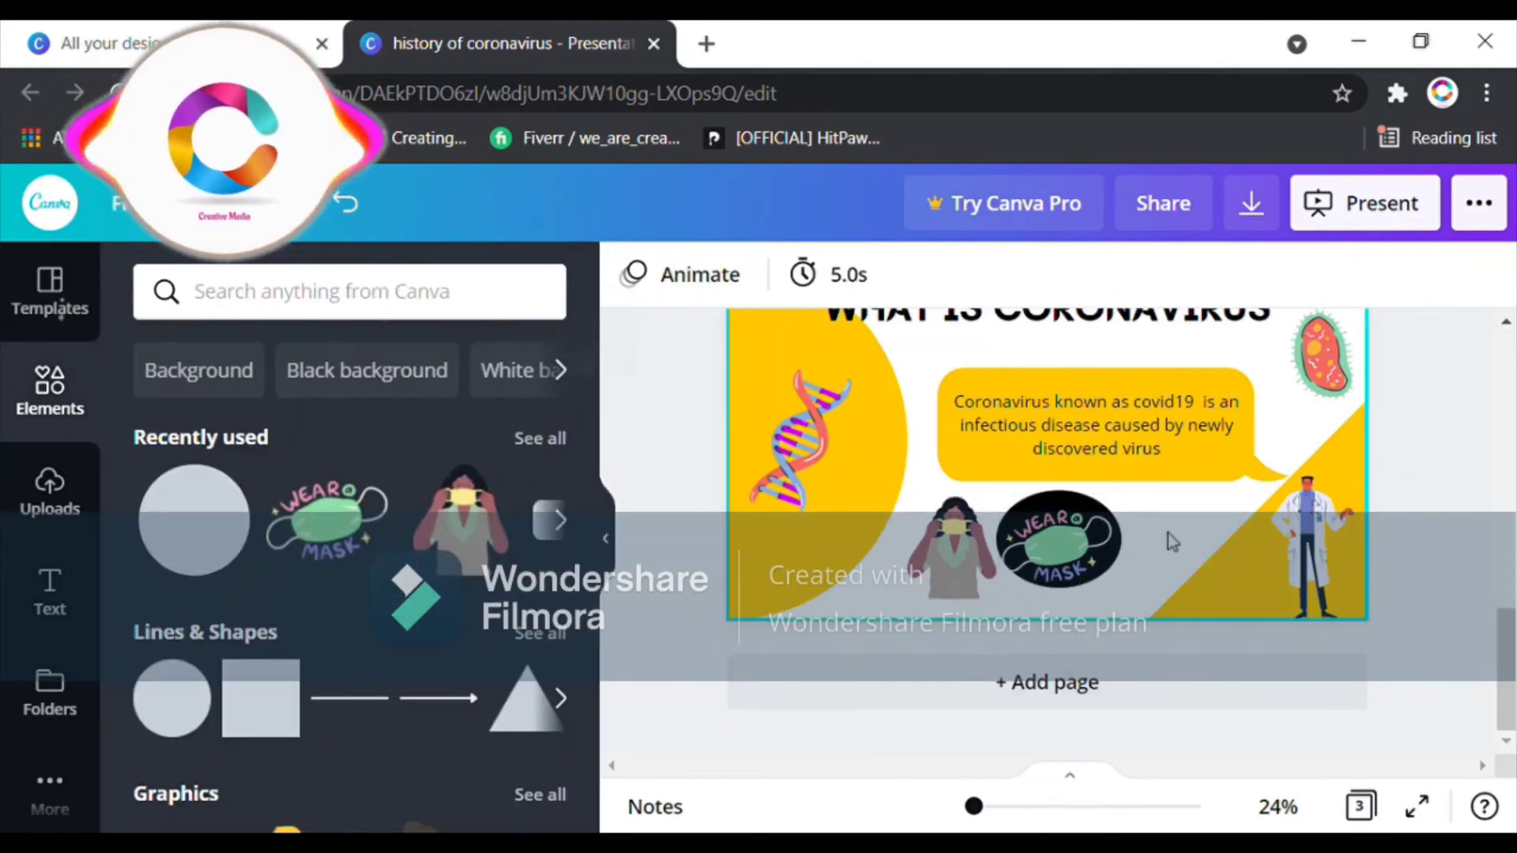
{"action": "left_click", "coordinate": [1111, 523]}
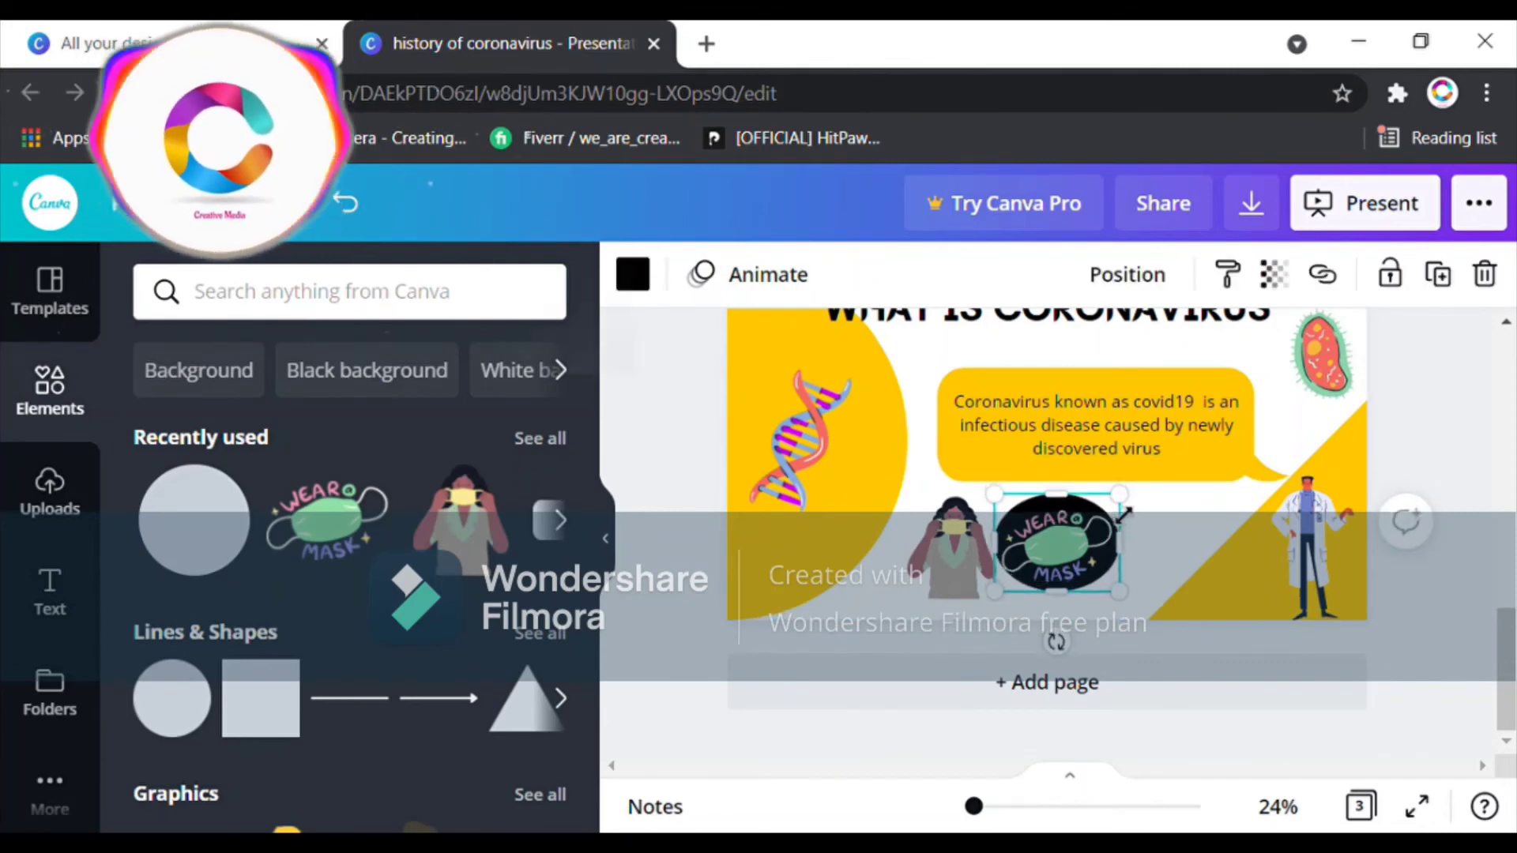
{"action": "left_click", "coordinate": [662, 540]}
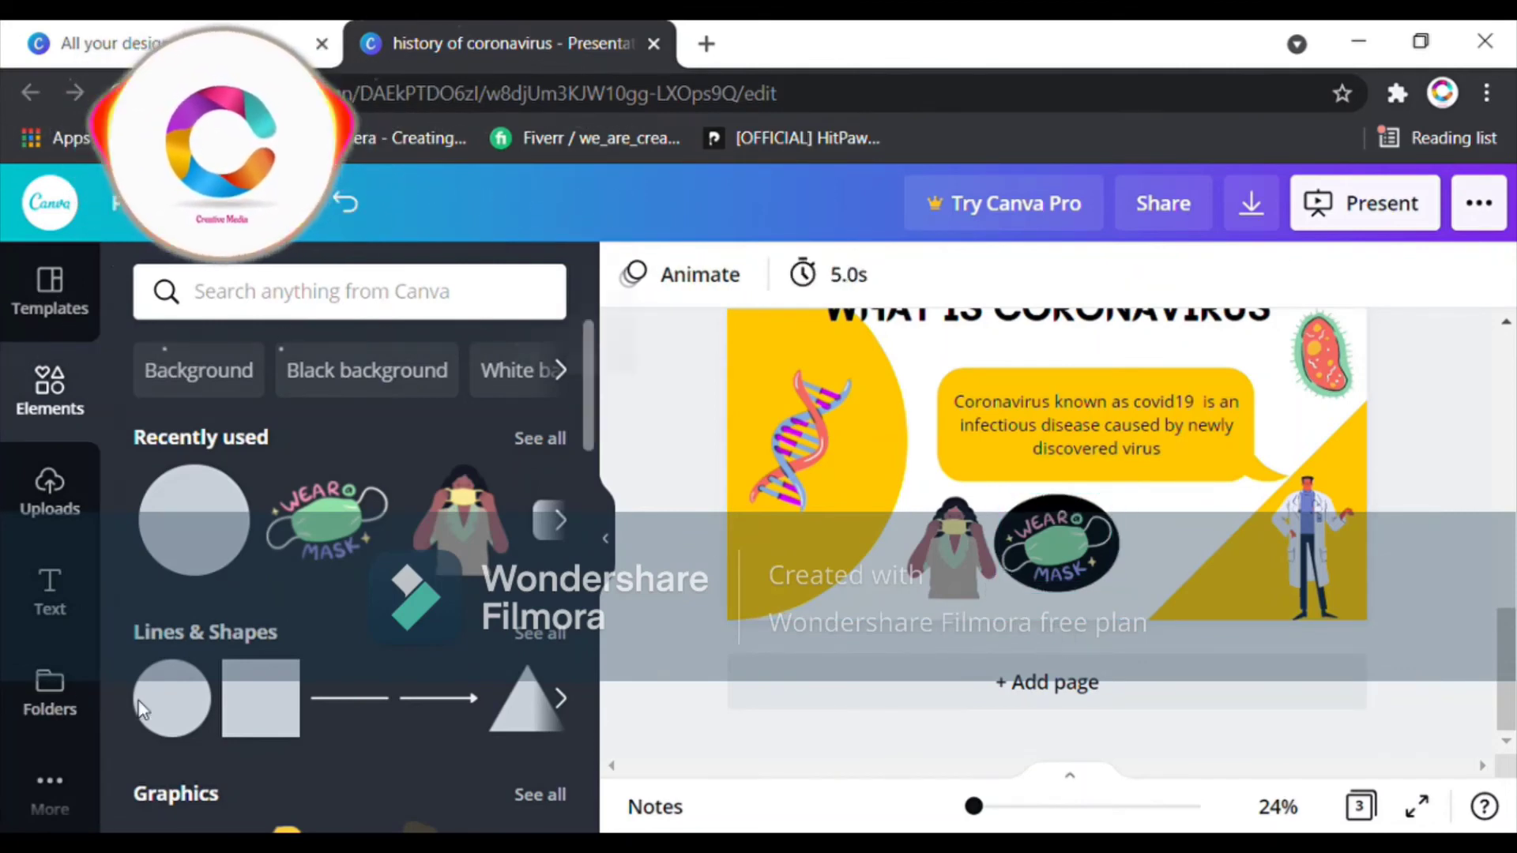
{"action": "left_click", "coordinate": [151, 702]}
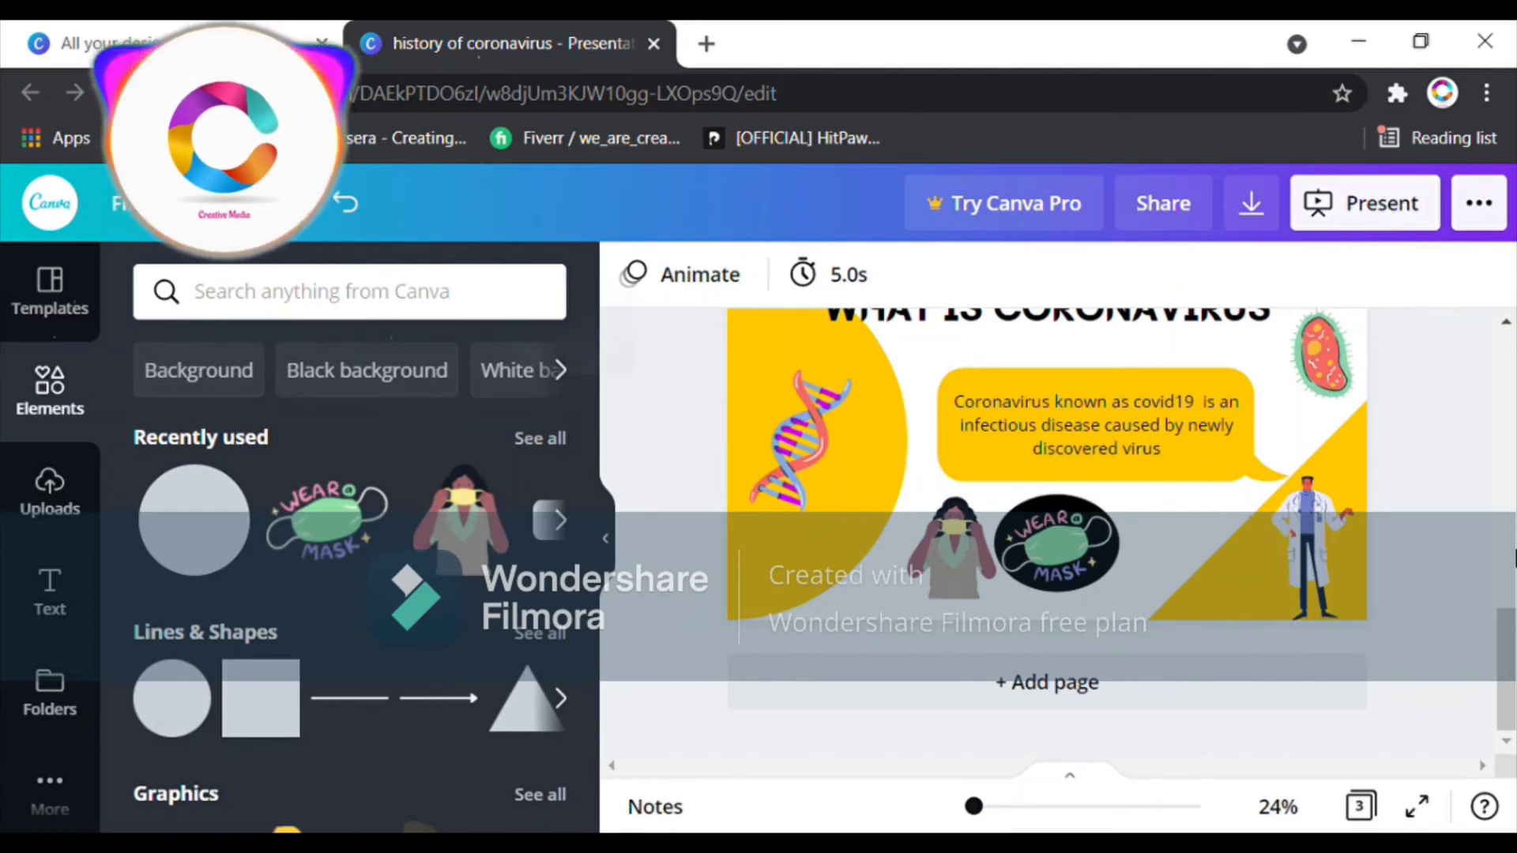
Group the yellow circle, the number 1 and the "PAGE" label at the lower-left corner of page 2
{"action": "scroll", "coordinate": [688, 600], "scroll_direction": "up", "scroll_amount": 5}
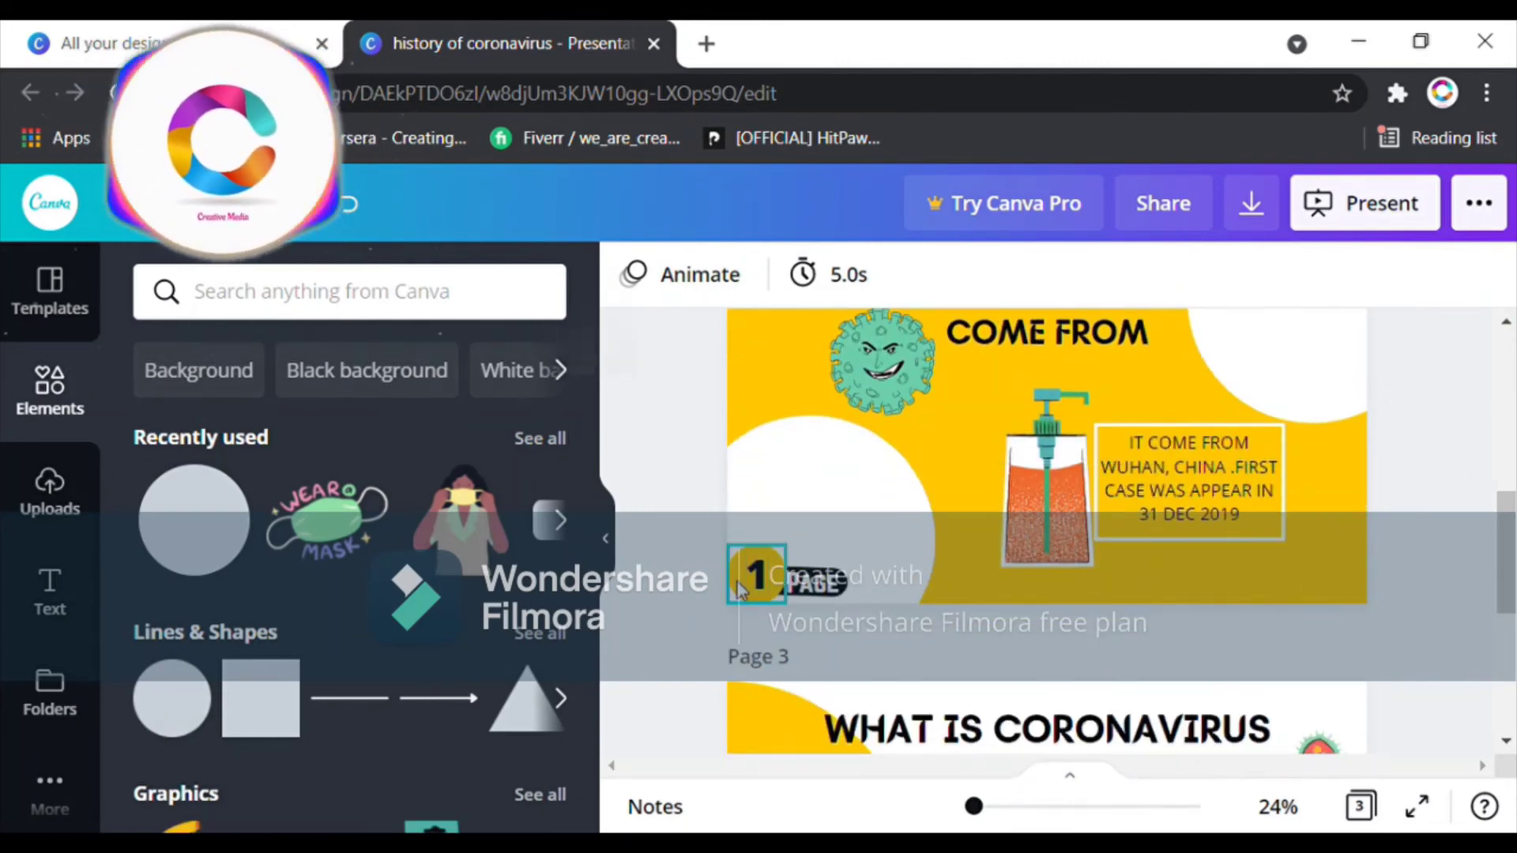
{"action": "left_click", "coordinate": [739, 589]}
{"action": "left_click", "coordinate": [751, 581]}
{"action": "left_click", "coordinate": [846, 587], "text": "shift"}
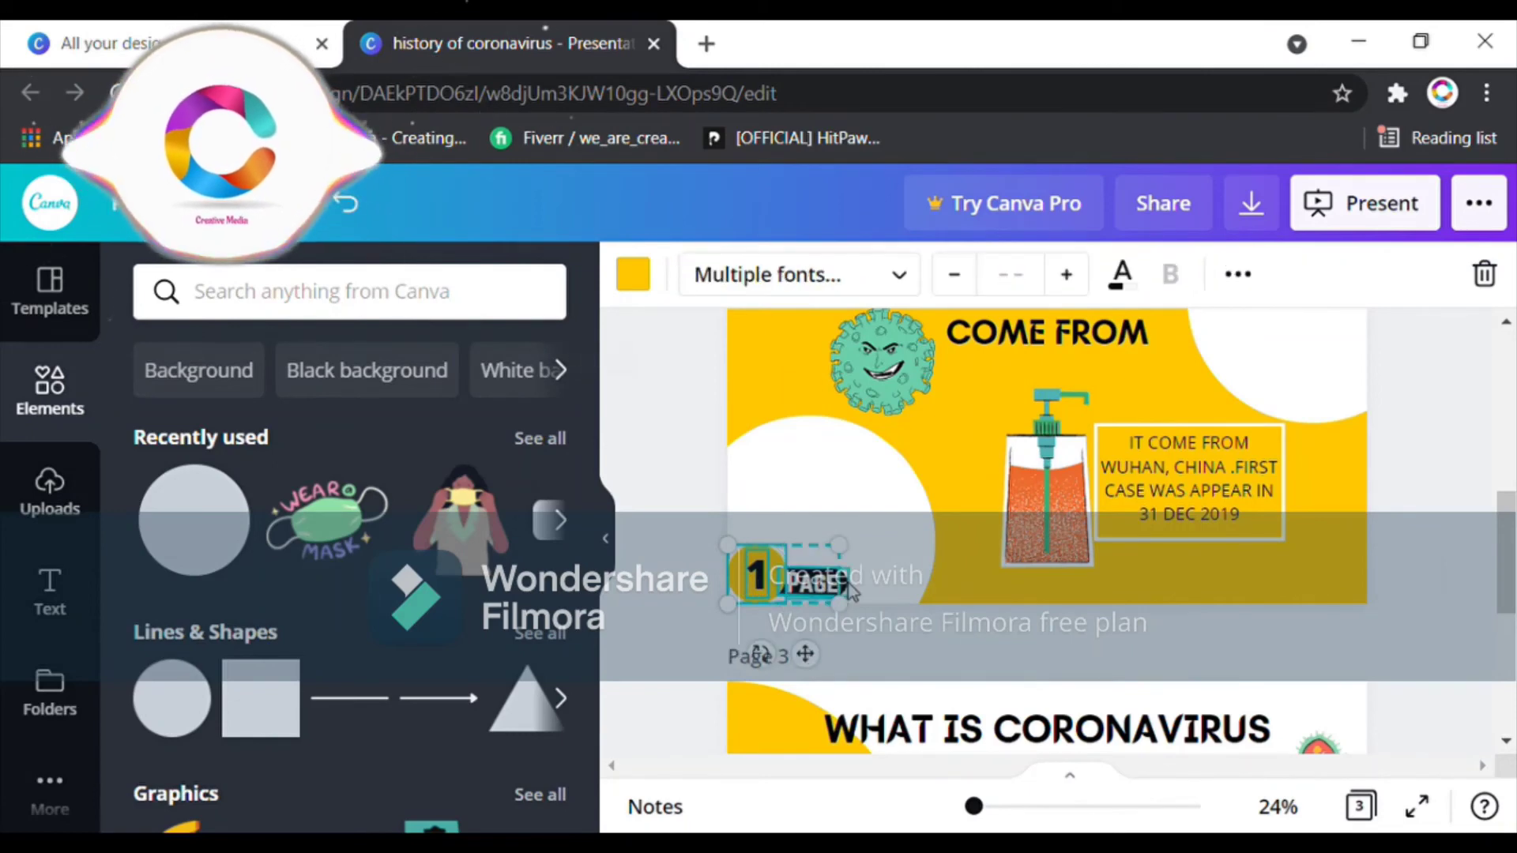
{"action": "left_click", "coordinate": [1238, 274]}
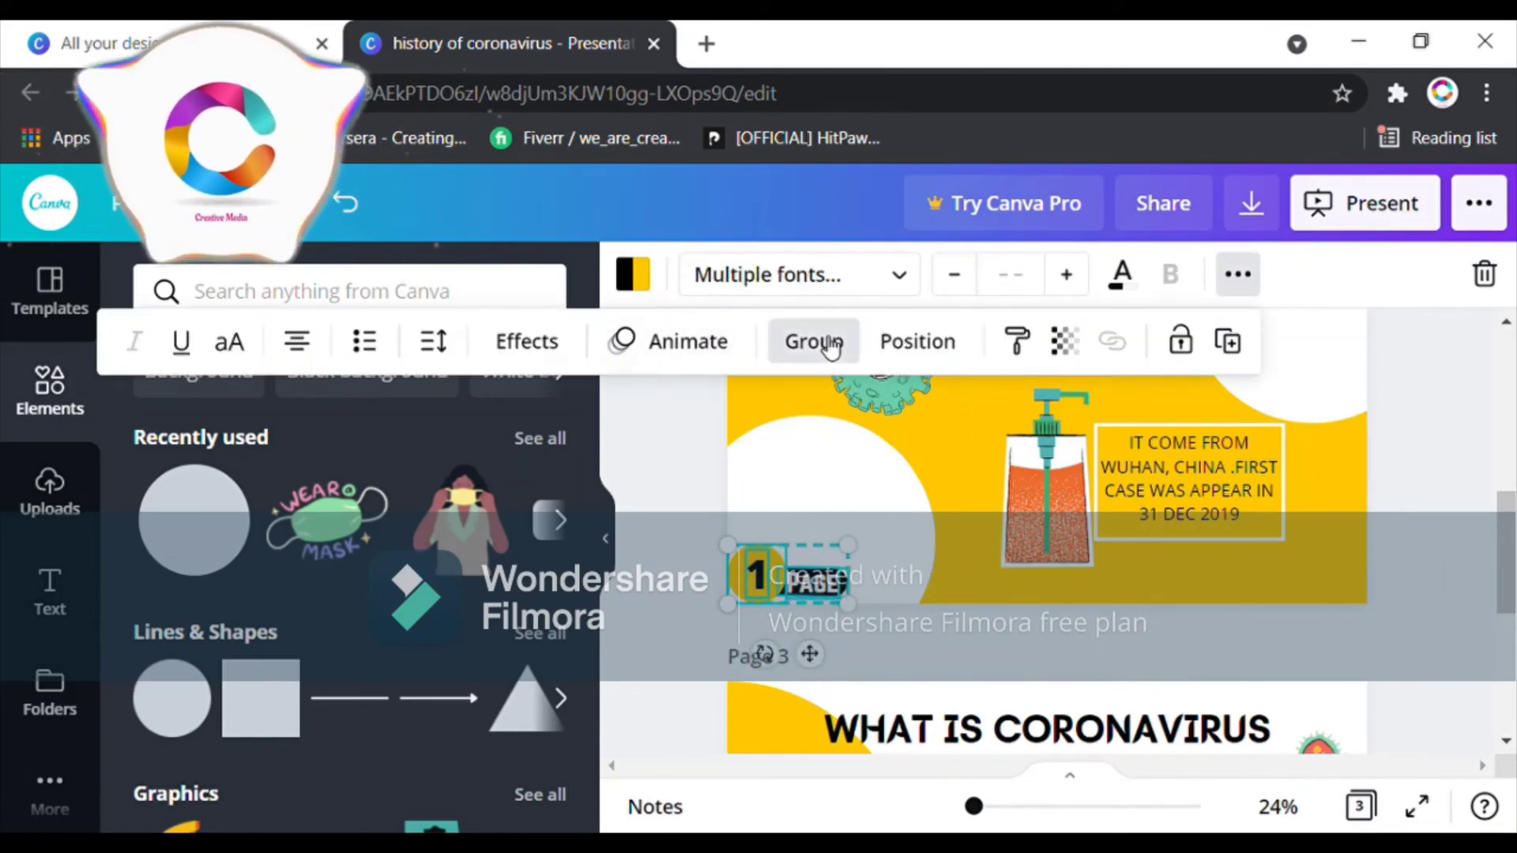
{"action": "key", "text": "ctrl+g"}
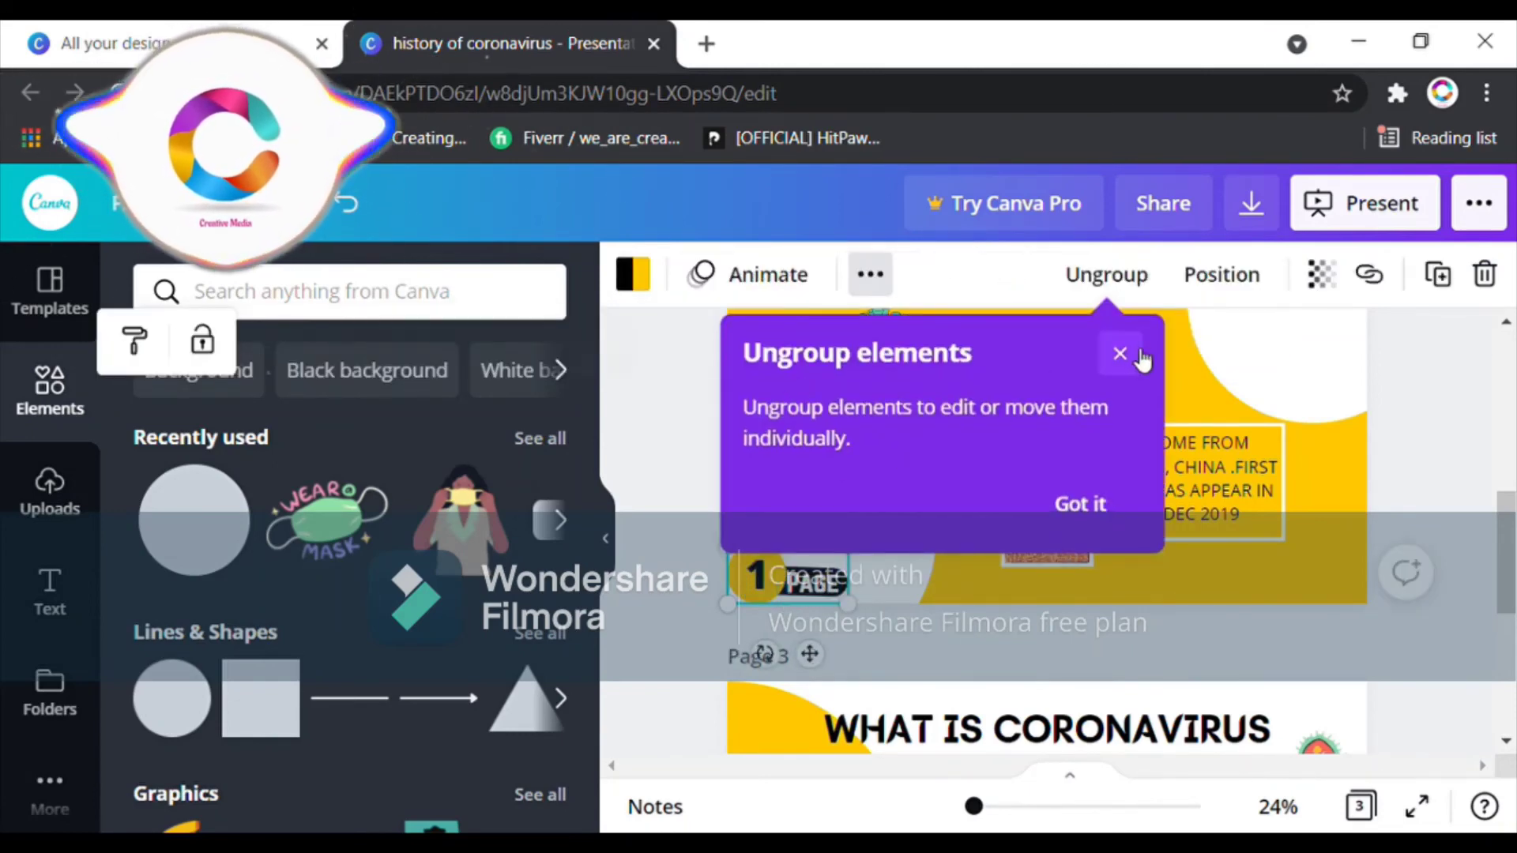
{"action": "left_click", "coordinate": [1138, 356]}
{"action": "left_click", "coordinate": [1432, 647]}
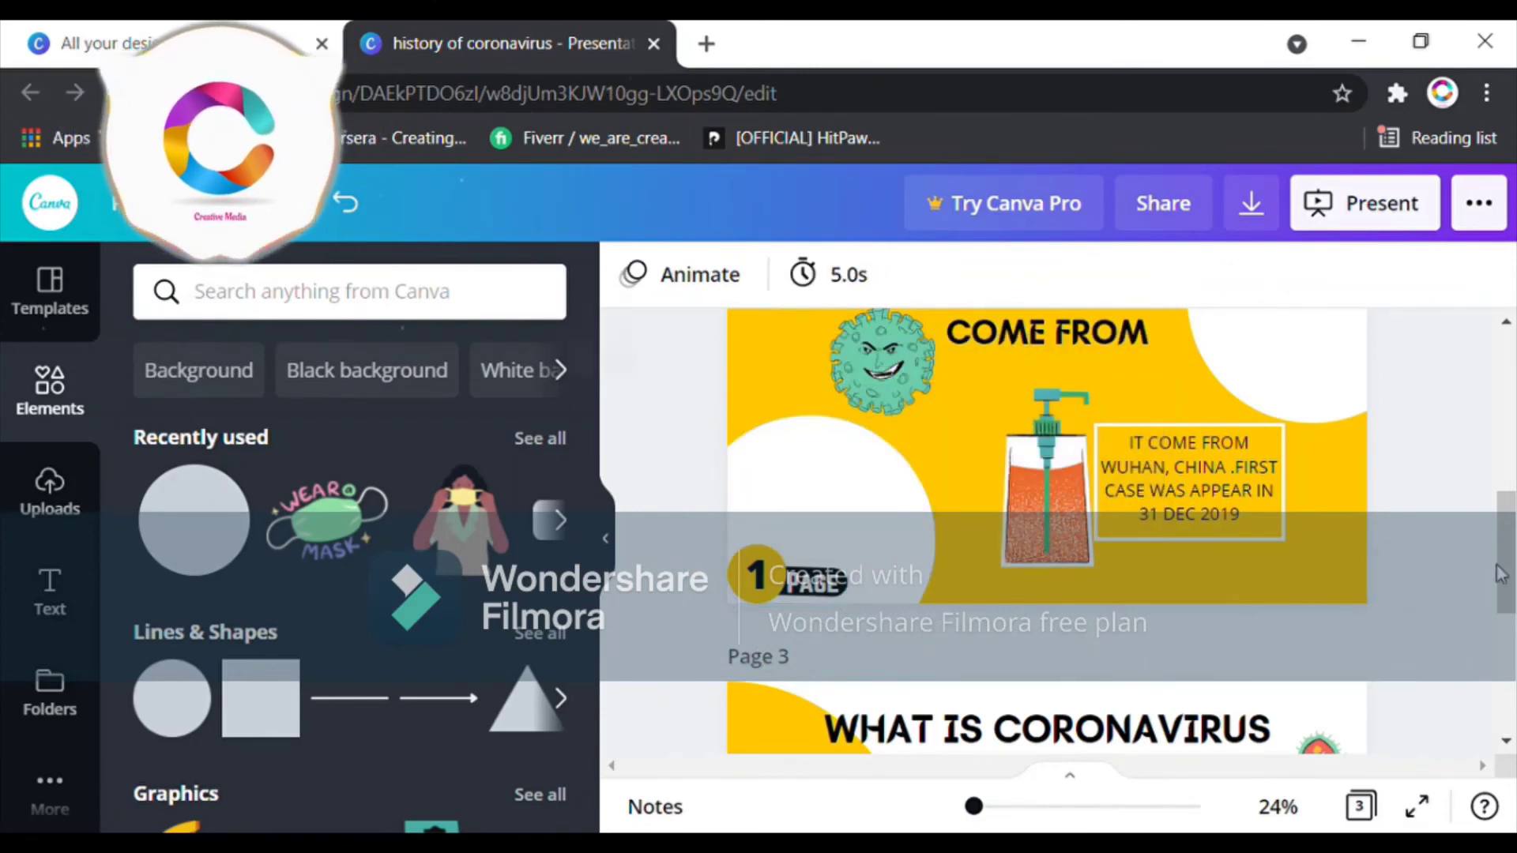
Paste a copy of the grouped page-number badge into the lower-left corner of page 3
{"action": "scroll", "coordinate": [779, 630], "scroll_direction": "down", "scroll_amount": 5}
{"action": "key", "text": "ctrl+v"}
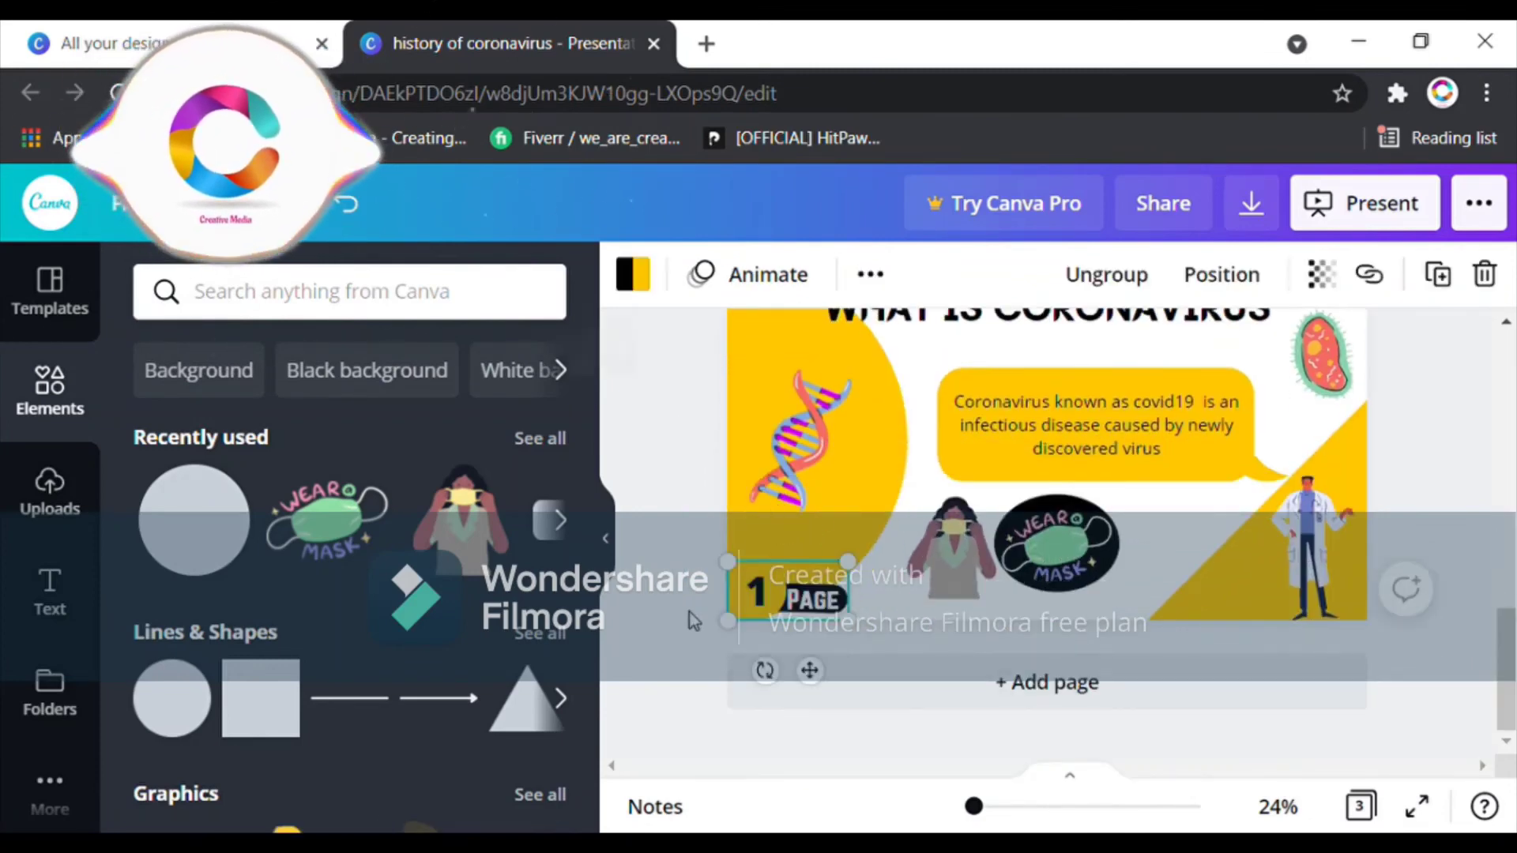
{"action": "left_click", "coordinate": [622, 535]}
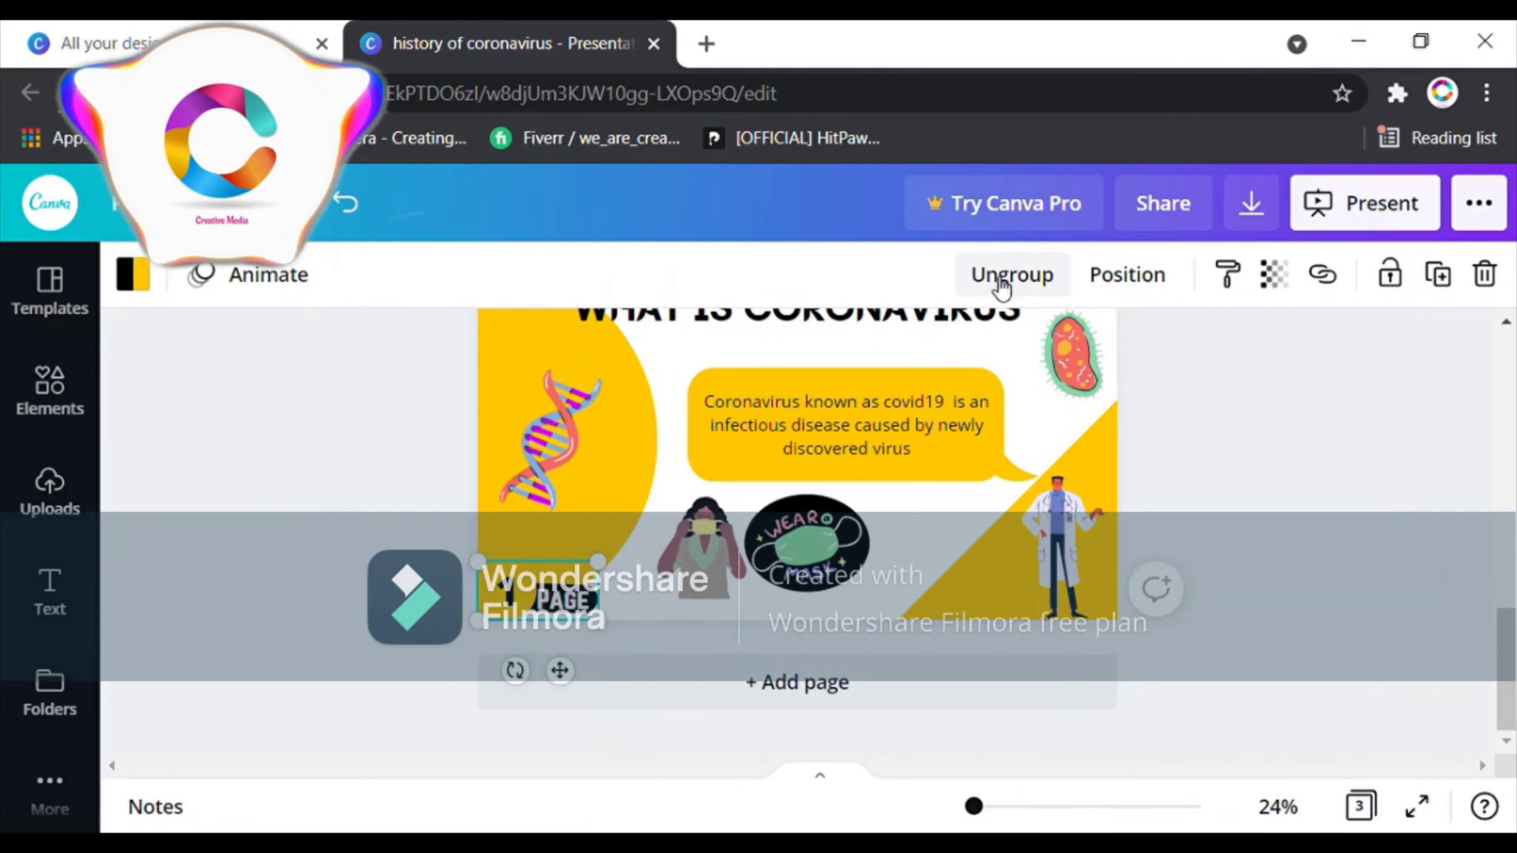
Ungroup the pasted page-number badge and fill its yellow circle white
{"action": "left_click", "coordinate": [295, 405]}
{"action": "left_click", "coordinate": [507, 591]}
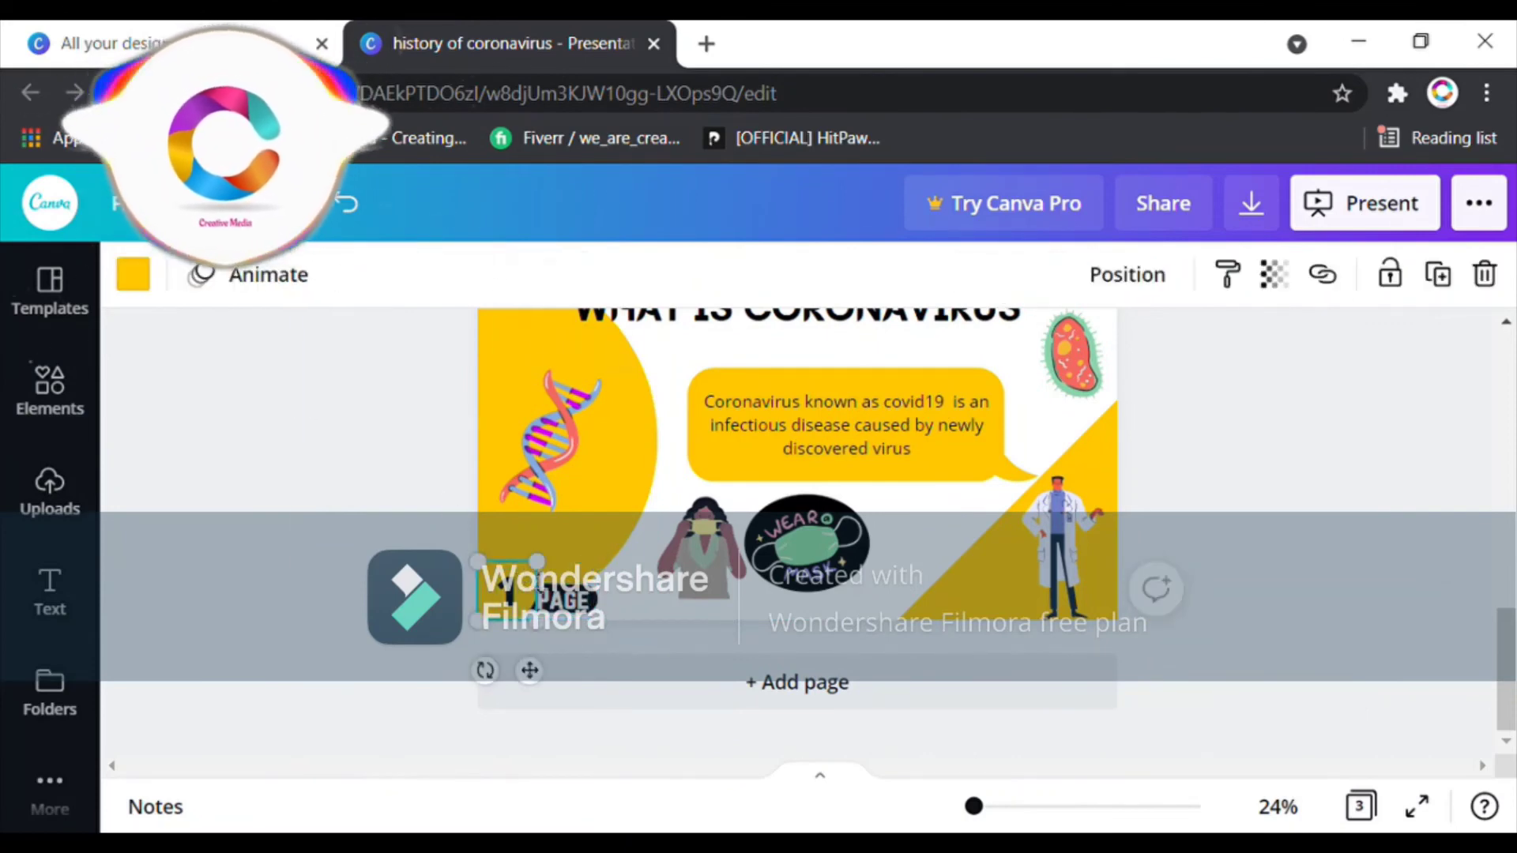
{"action": "left_click", "coordinate": [133, 274]}
{"action": "scroll", "coordinate": [593, 490], "scroll_direction": "down", "scroll_amount": 5}
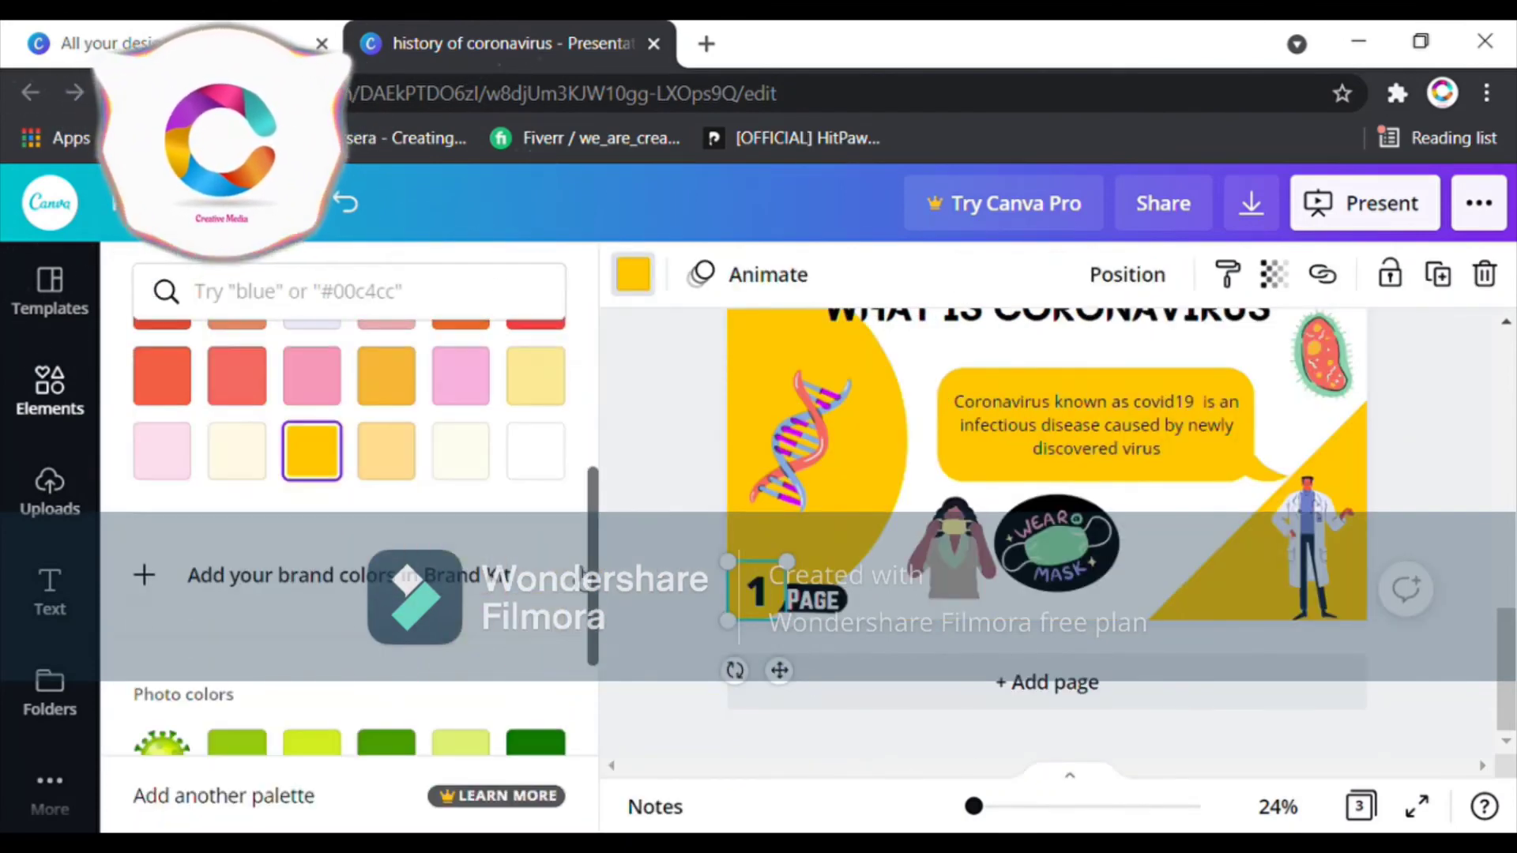
{"action": "left_click", "coordinate": [535, 451]}
{"action": "left_click", "coordinate": [1292, 652]}
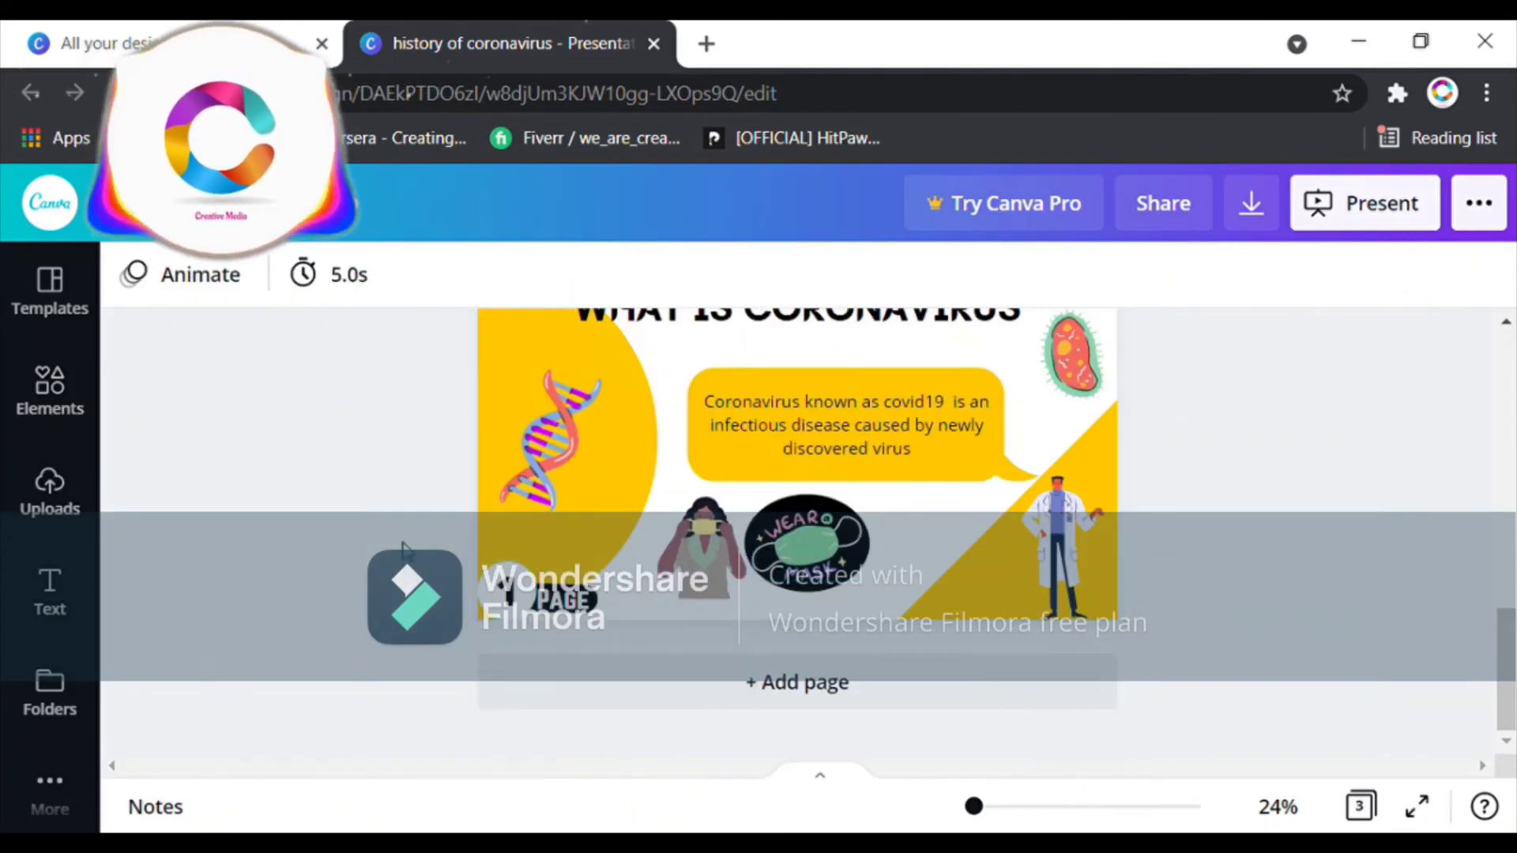
Lock the large yellow circle behind the DNA graphic on page 3
{"action": "left_click", "coordinate": [553, 545]}
{"action": "left_click", "coordinate": [1391, 285]}
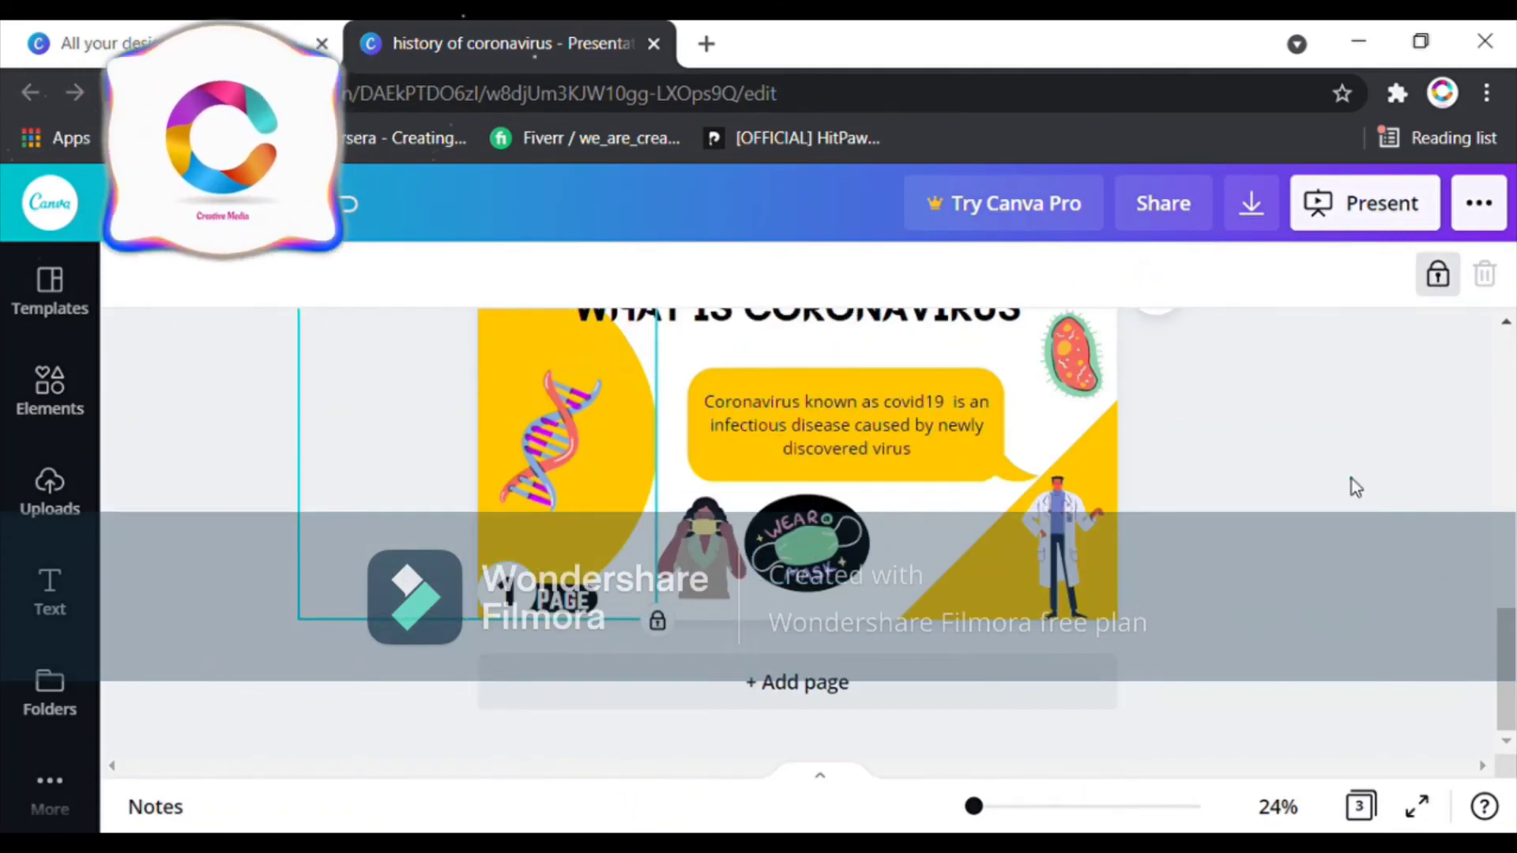
{"action": "left_click", "coordinate": [1353, 486]}
Group the white circle, number and "PAGE" label on page 3 and shrink the group slightly
{"action": "left_click", "coordinate": [537, 596]}
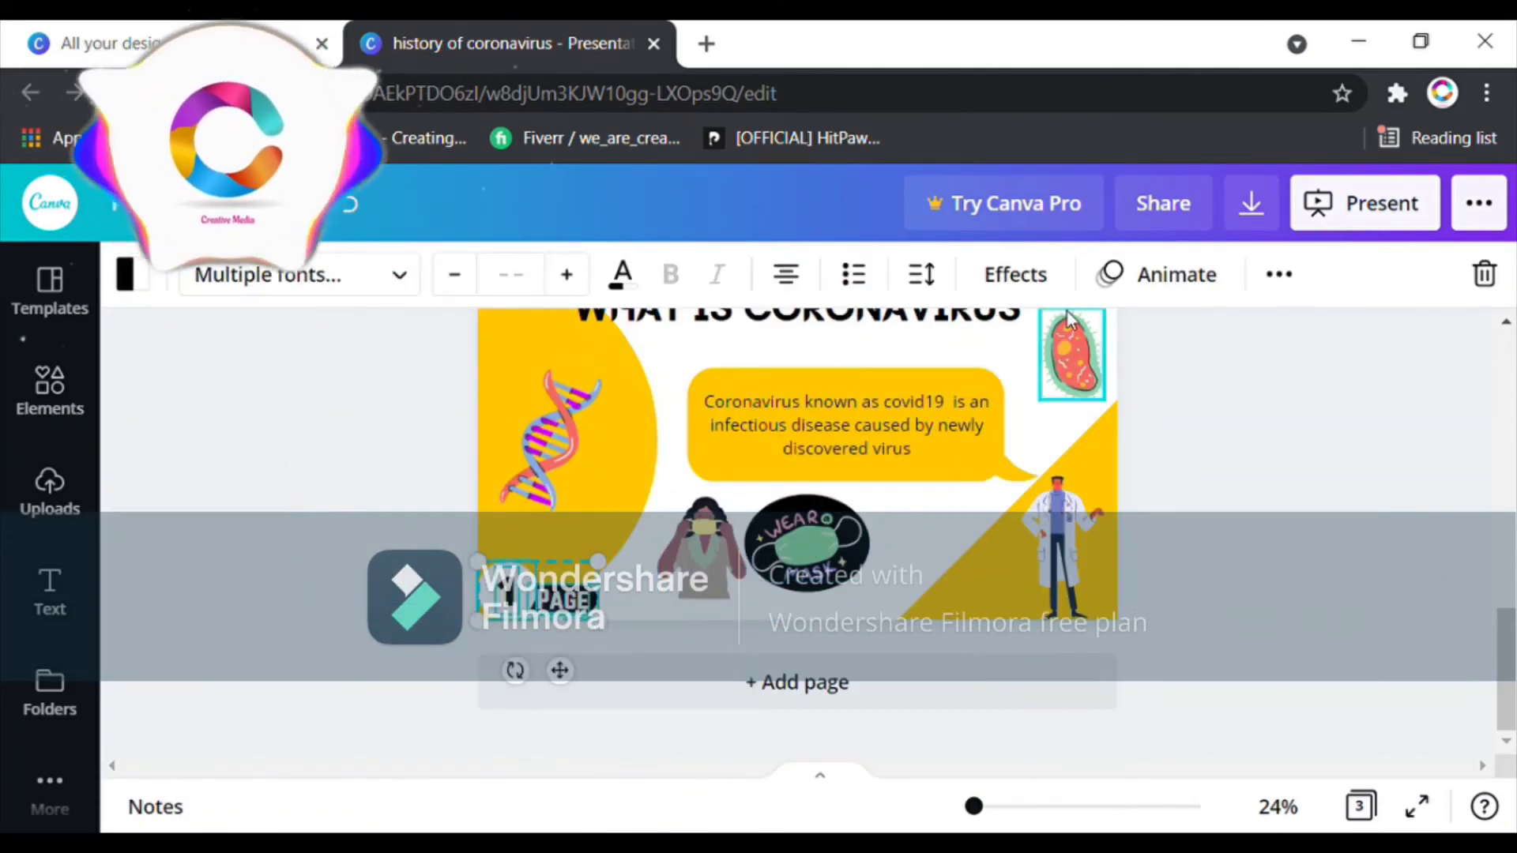
{"action": "left_click", "coordinate": [1278, 277]}
{"action": "left_click", "coordinate": [853, 342]}
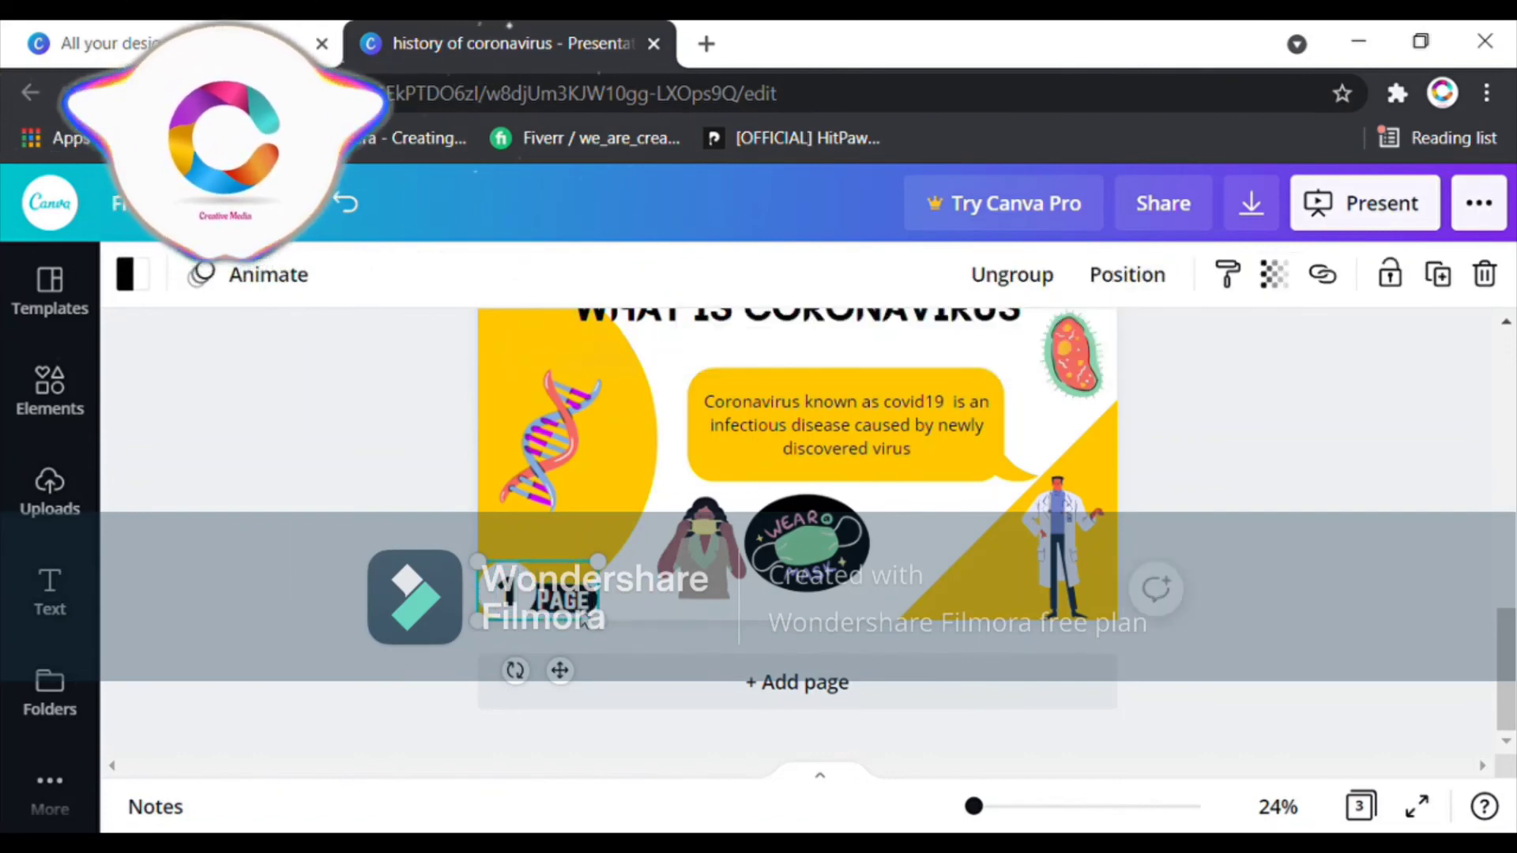
{"action": "left_click_drag", "start_coordinate": [594, 622], "coordinate": [574, 574]}
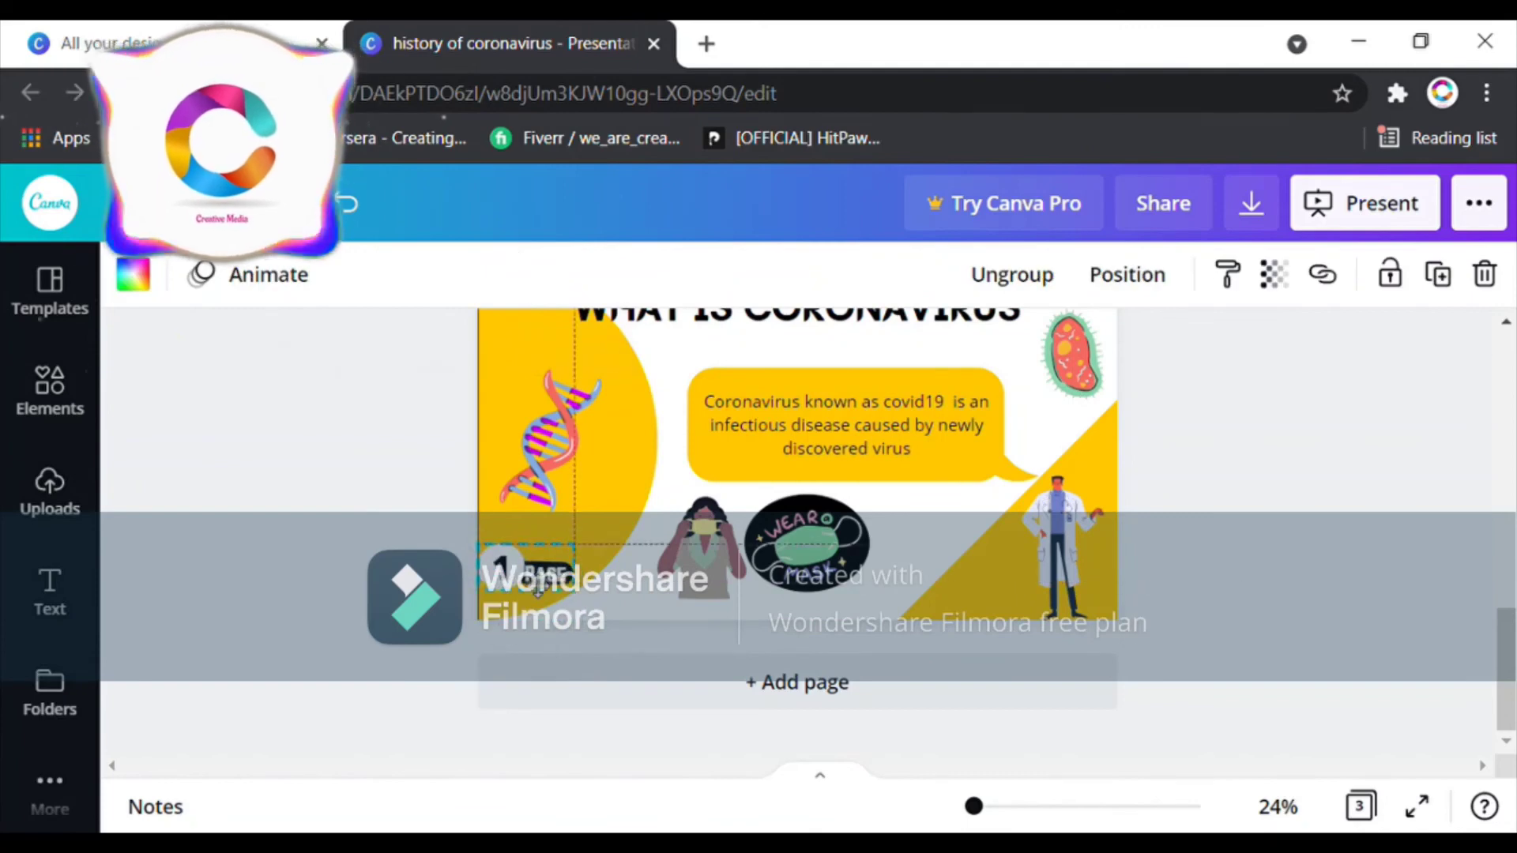
Ungroup the page 3 badge and change its number to 2
{"action": "left_click", "coordinate": [1009, 271]}
{"action": "left_click", "coordinate": [1351, 544]}
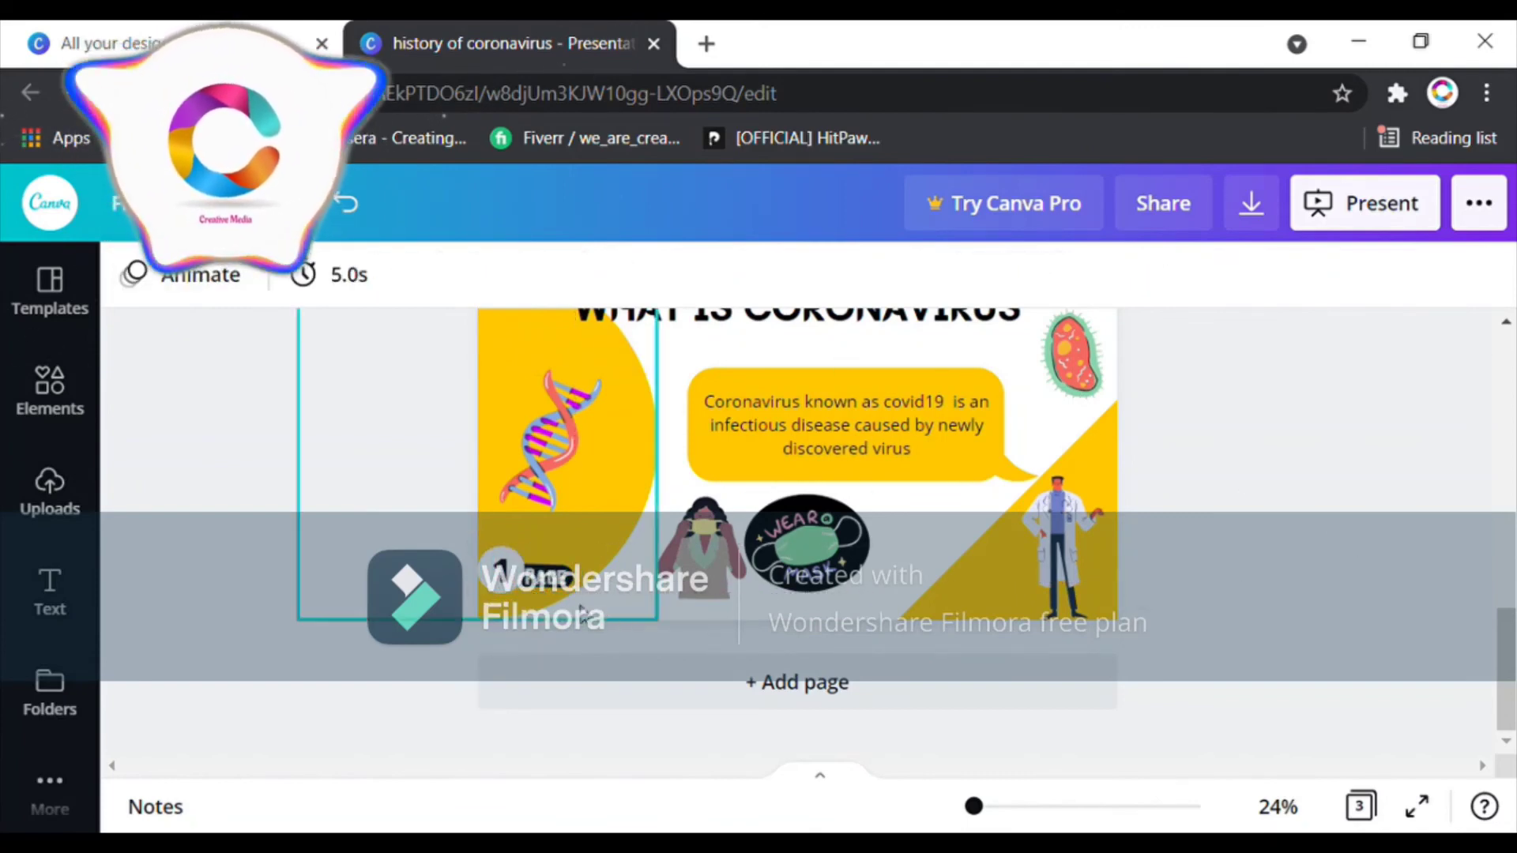
{"action": "left_click", "coordinate": [511, 583]}
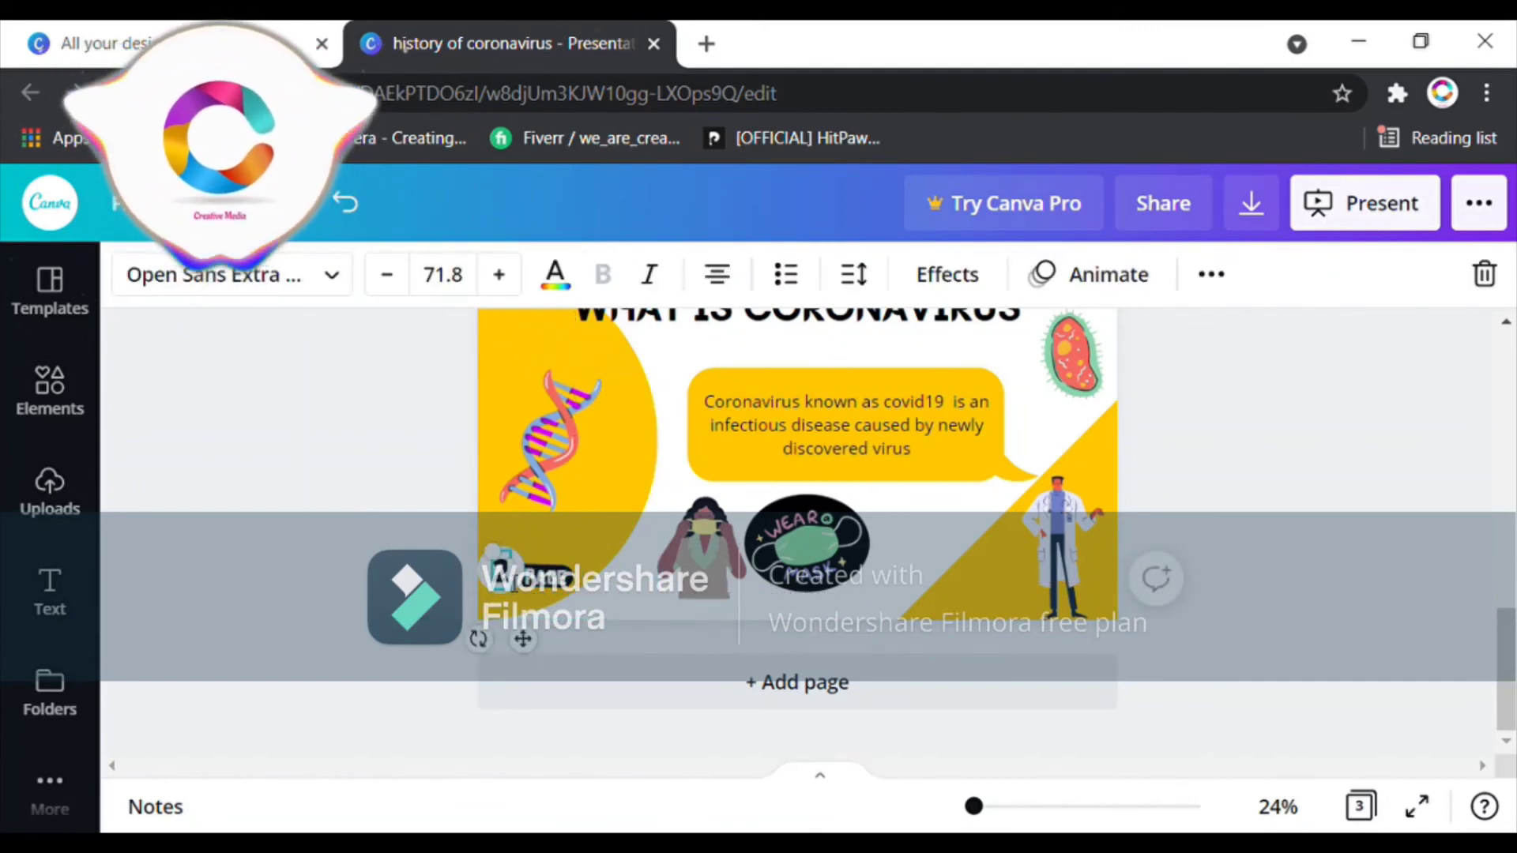
{"action": "left_click", "coordinate": [460, 582]}
Regroup the page 3 badge's number, circle and label, and move the group down to the page's lower edge
{"action": "left_click", "coordinate": [550, 585]}
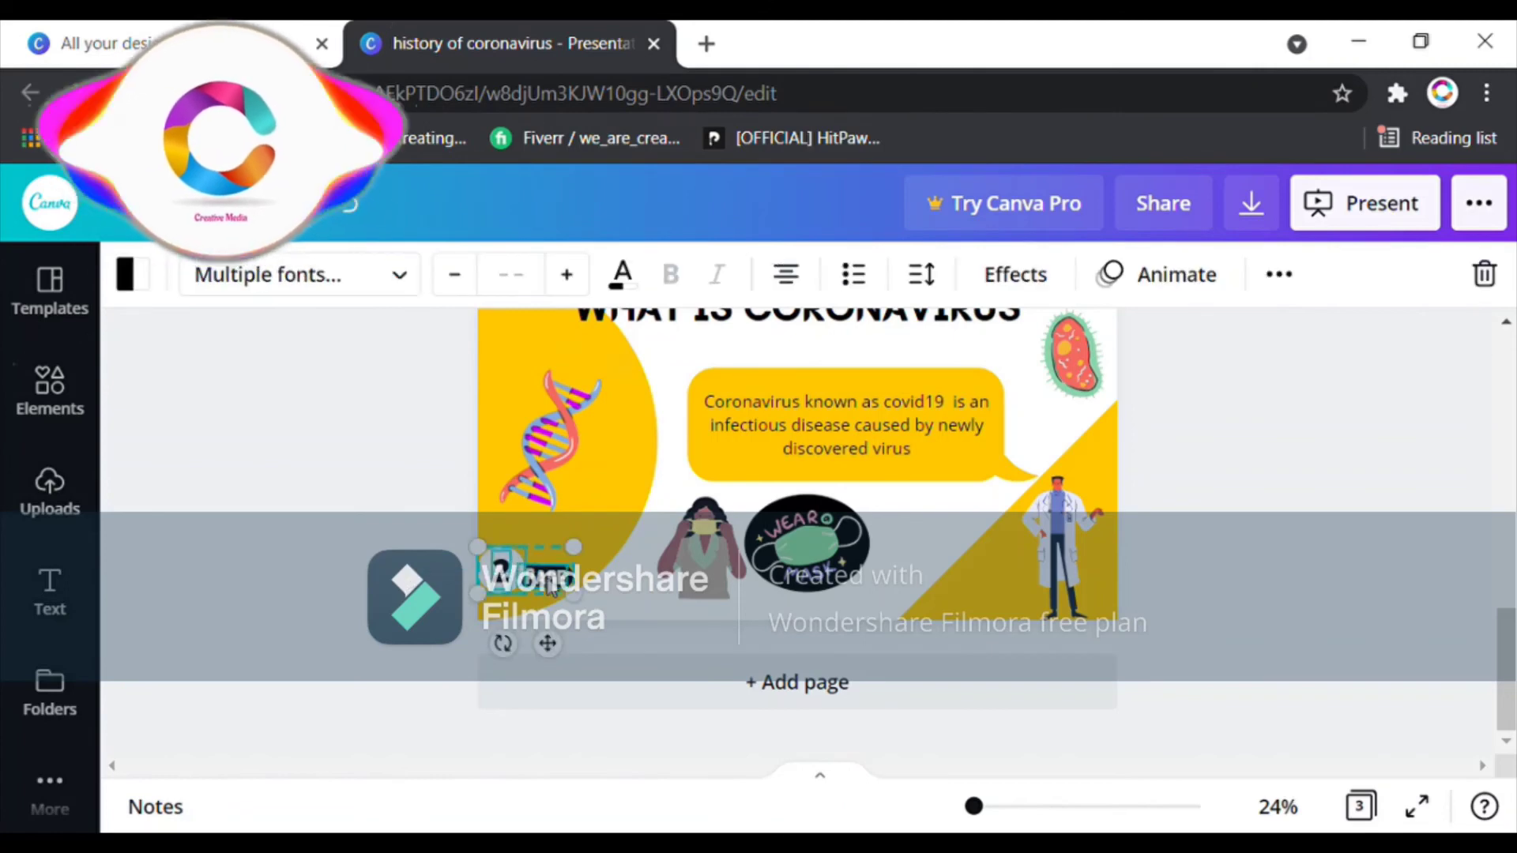
{"action": "left_click", "coordinate": [1281, 278]}
{"action": "left_click", "coordinate": [853, 338]}
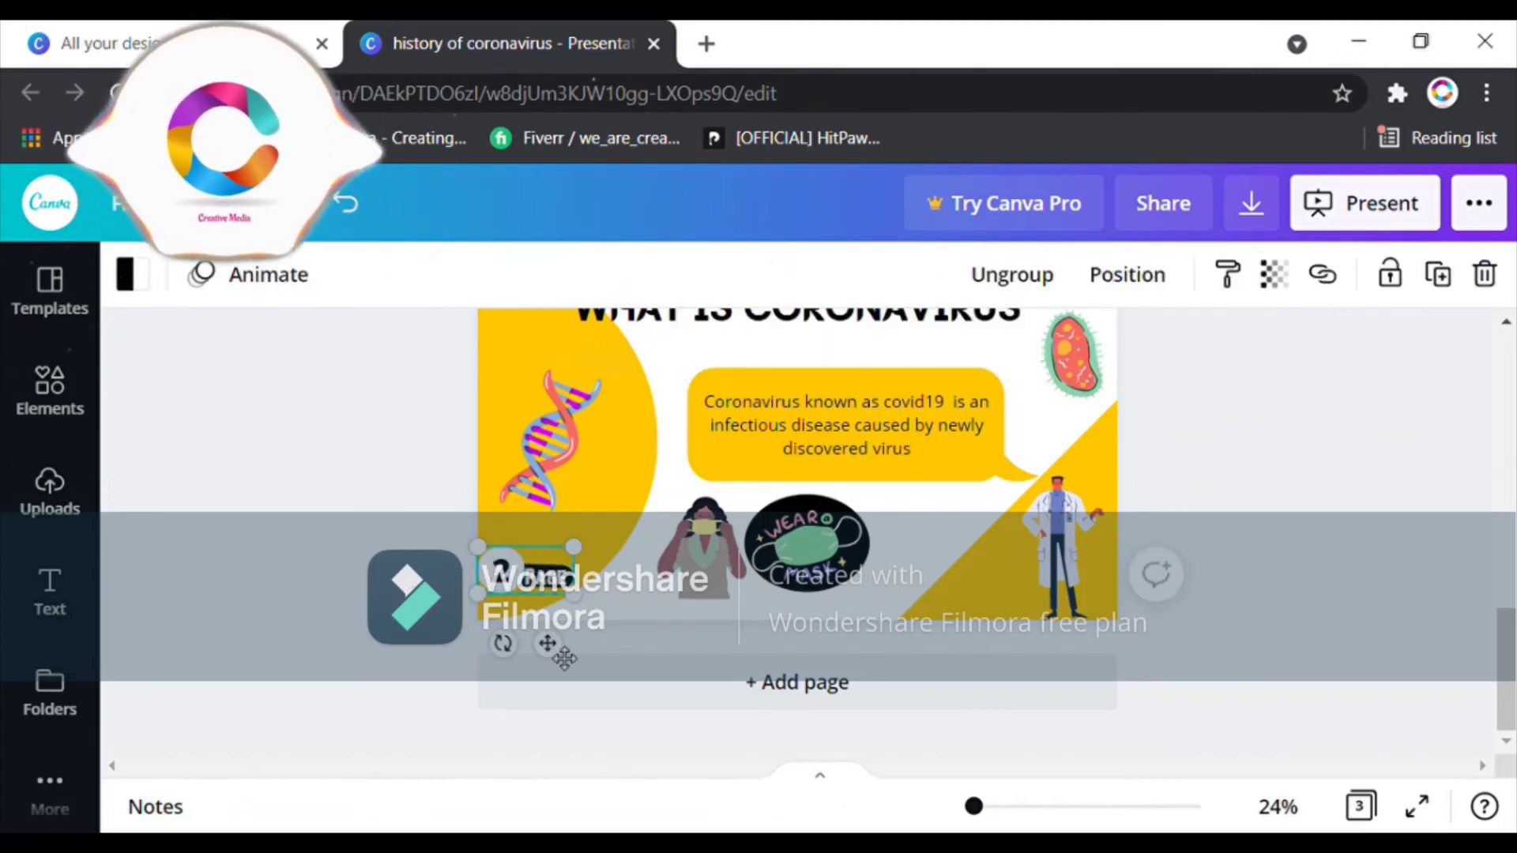
{"action": "mouse_move", "coordinate": [564, 658]}
{"action": "left_mouse_down"}
{"action": "mouse_move", "coordinate": [549, 677]}
{"action": "mouse_move", "coordinate": [563, 685]}
{"action": "left_mouse_up"}
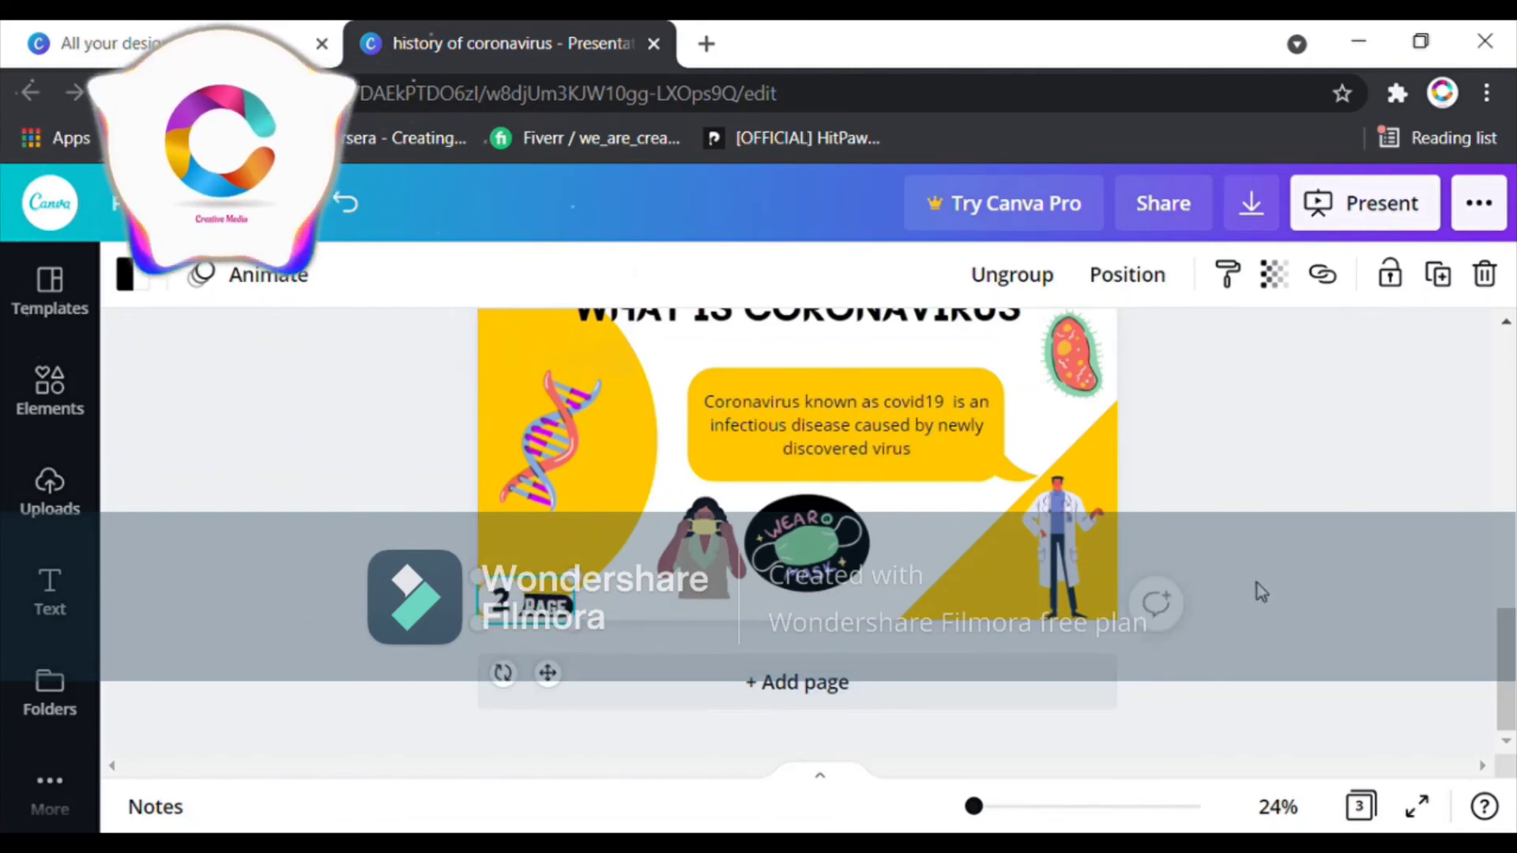
Unlock the large yellow circle behind the DNA graphic and enlarge it slightly
{"action": "left_click", "coordinate": [603, 549]}
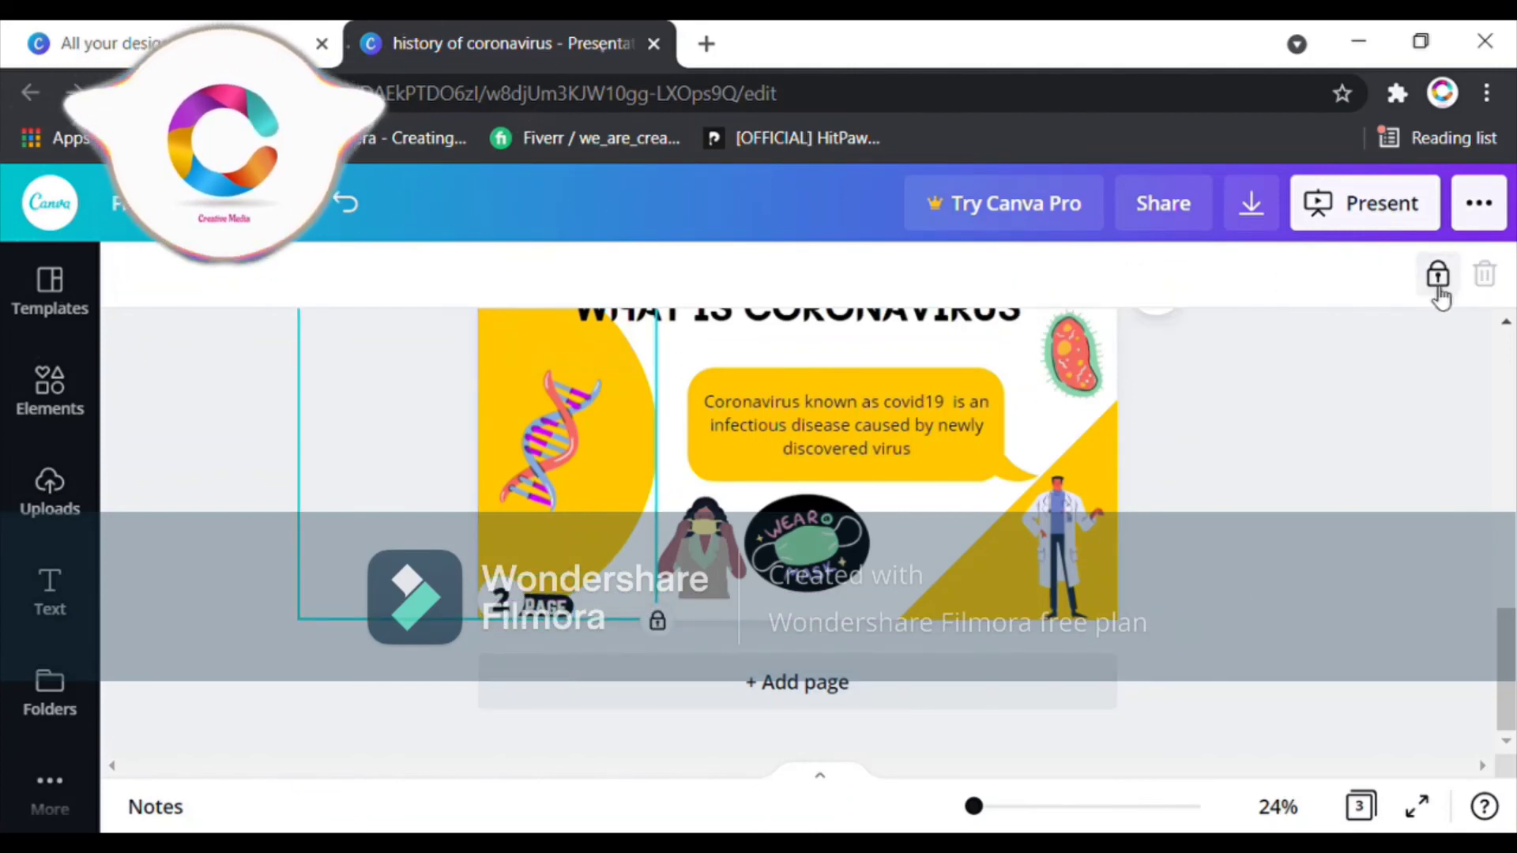
{"action": "left_click", "coordinate": [1437, 284]}
{"action": "left_click_drag", "start_coordinate": [670, 636], "coordinate": [684, 650]}
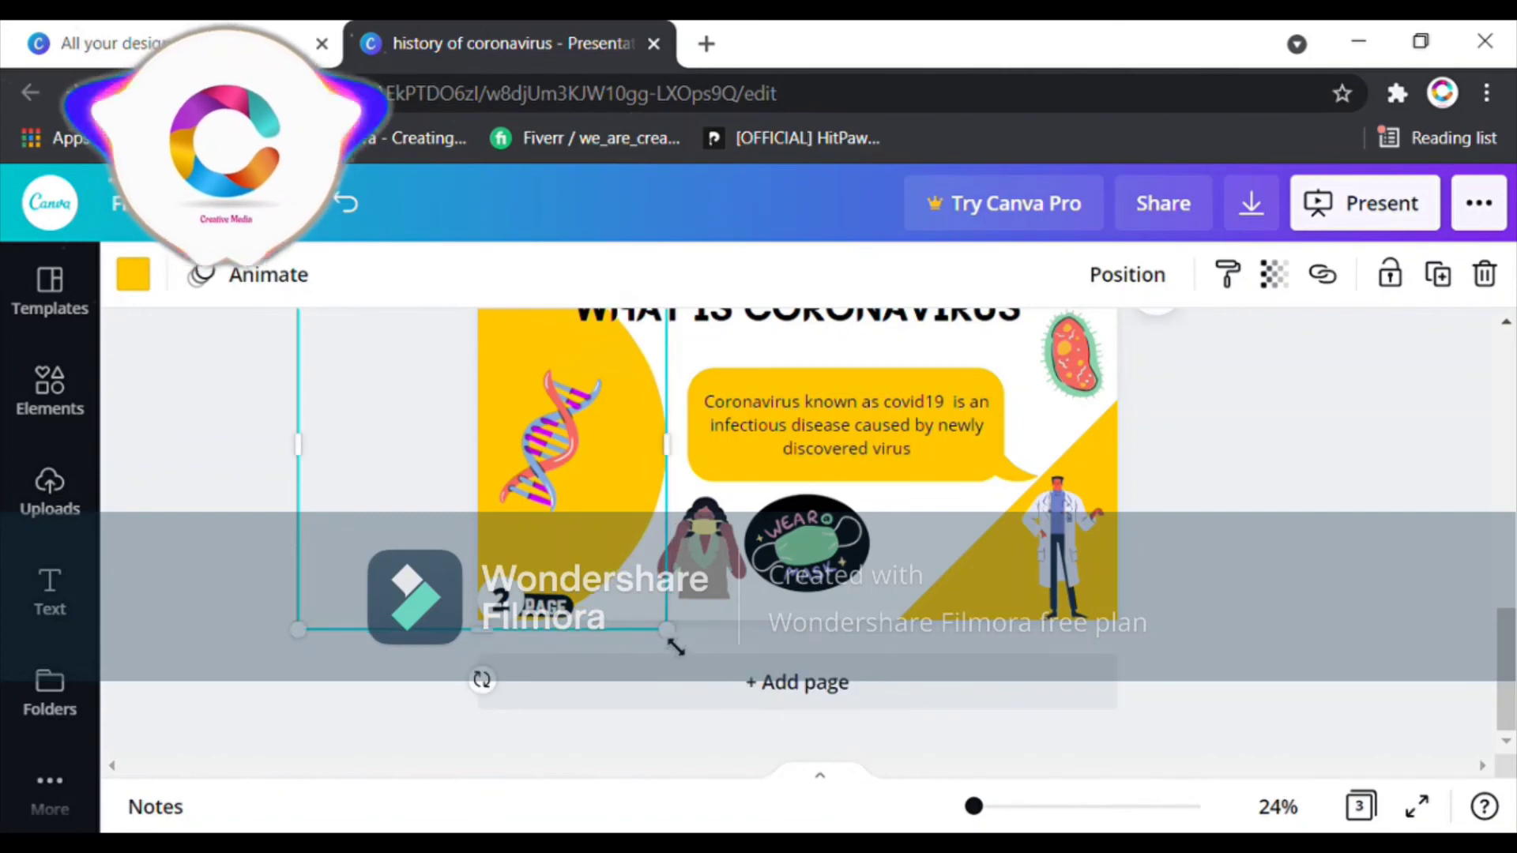
Nudge the page 2 badge group up slightly from the lower edge of the slide
{"action": "left_click", "coordinate": [529, 608]}
{"action": "key", "text": "Up"}
{"action": "key", "text": "Up"}
{"action": "key", "text": "Up"}
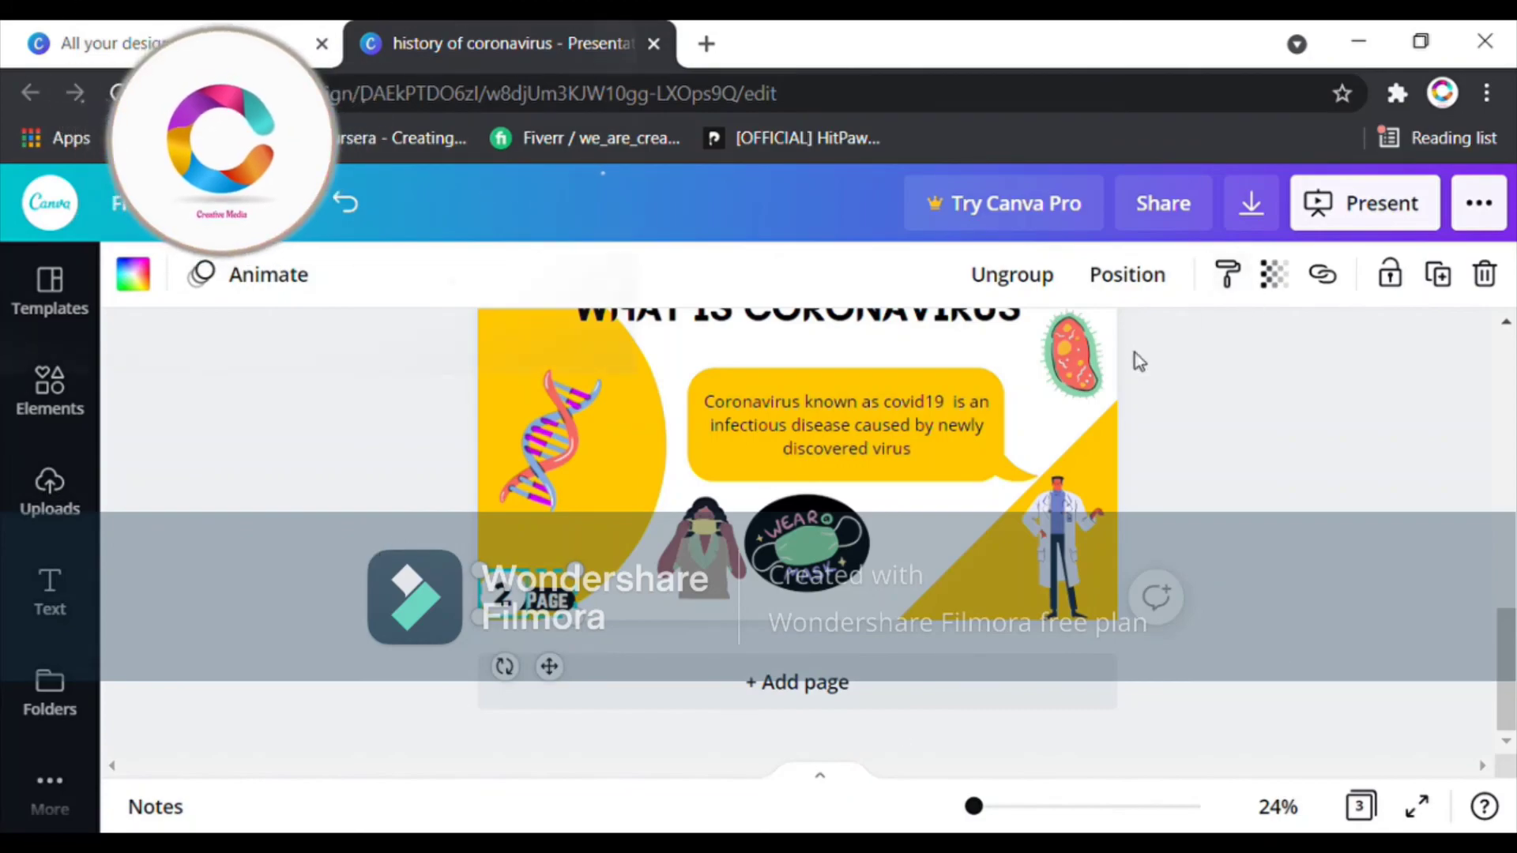
{"action": "scroll", "coordinate": [1140, 362], "scroll_direction": "up", "scroll_amount": 5}
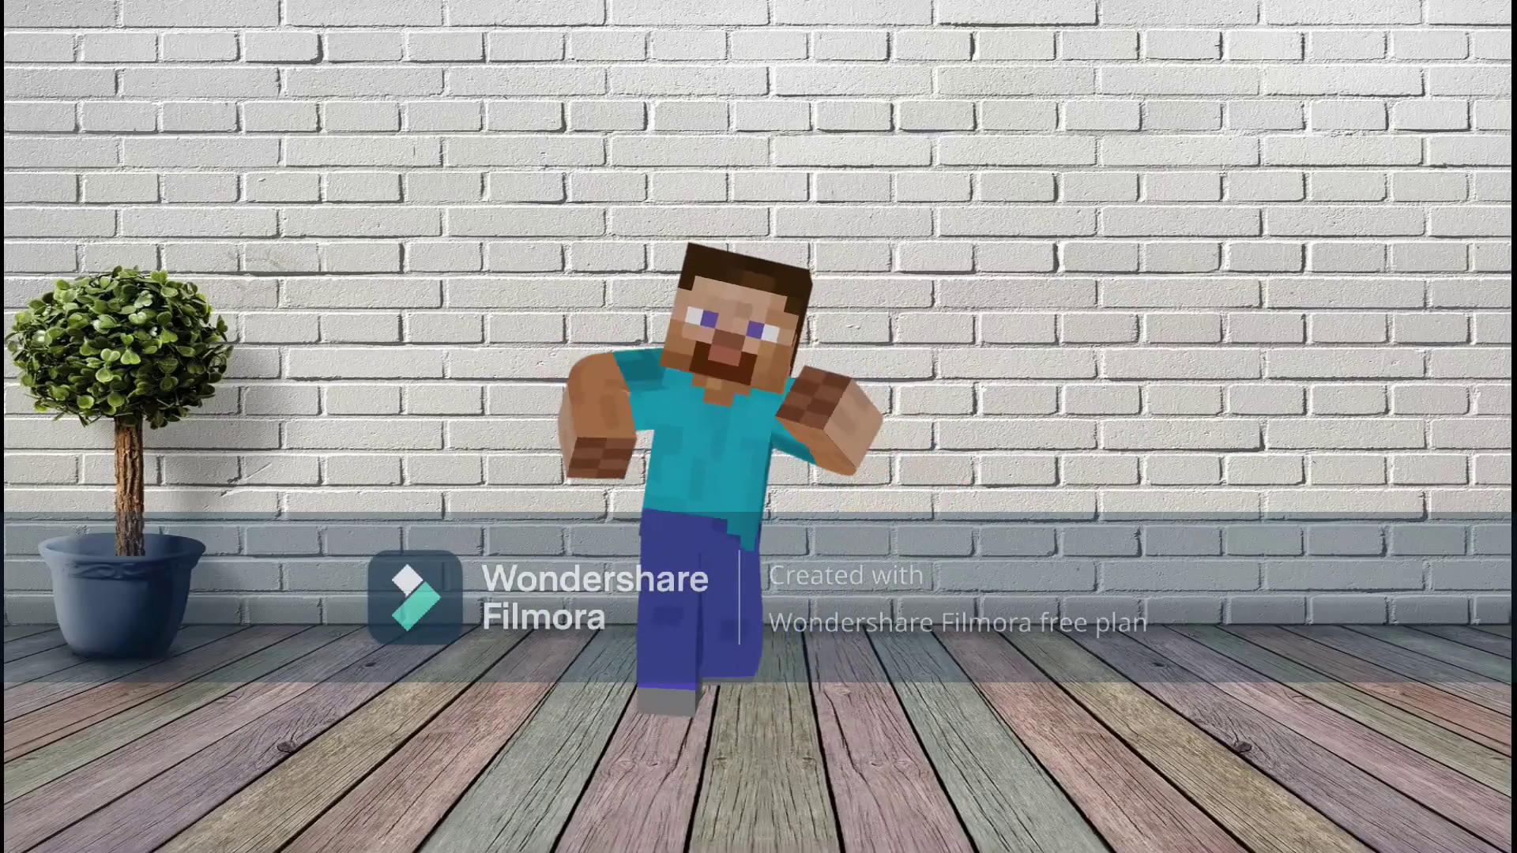